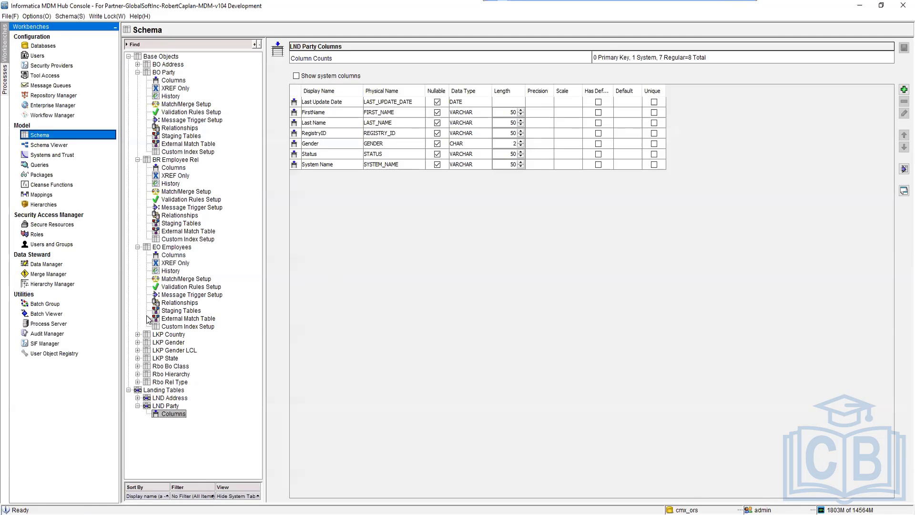
# Start a new staging table for the LKP Country base object with the display name STG_Country.
pyautogui.click(137, 334)
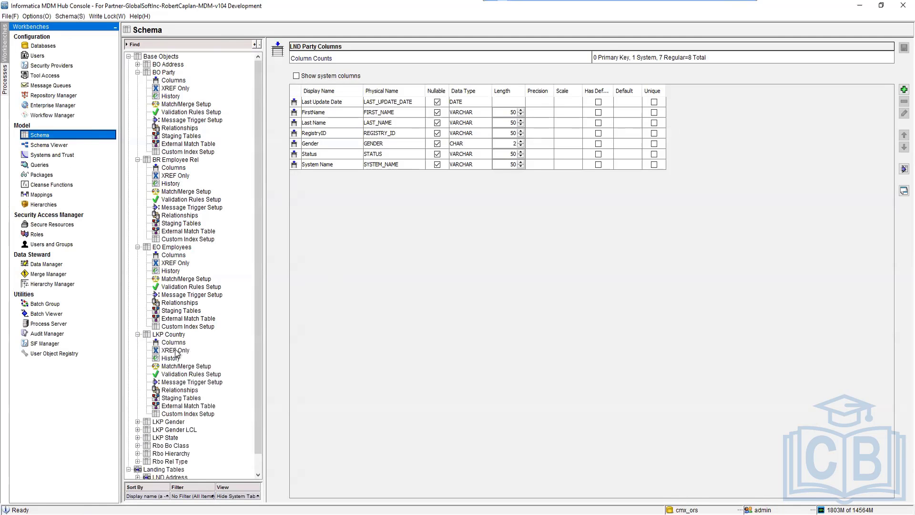
pyautogui.click(174, 398)
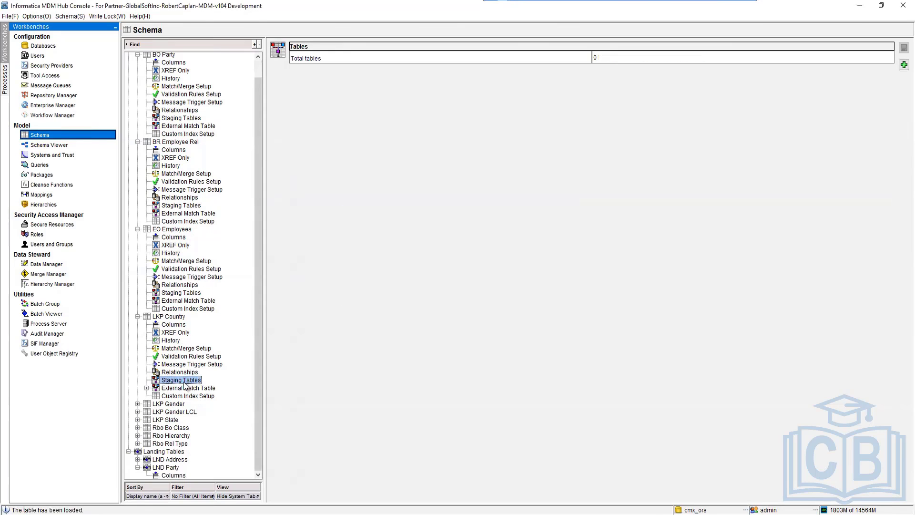
pyautogui.rightClick(182, 382)
pyautogui.click(219, 389)
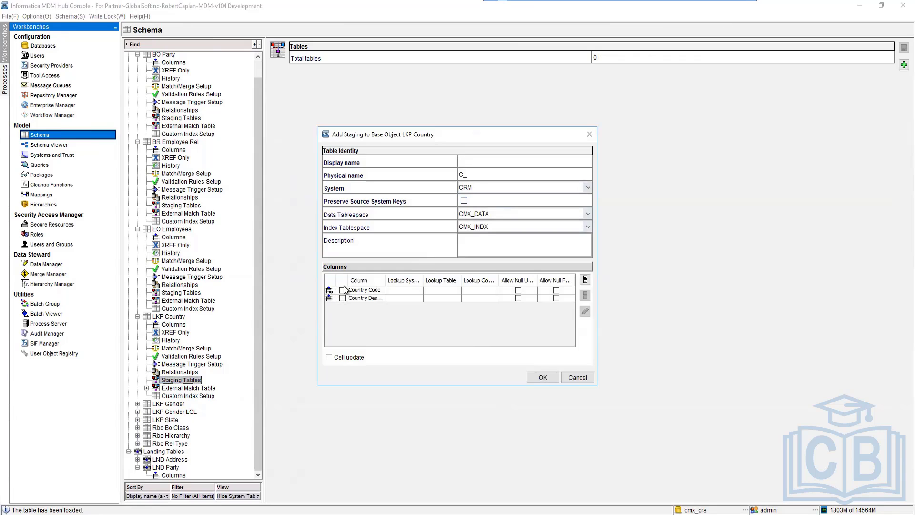
pyautogui.click(472, 165)
pyautogui.write('STG')
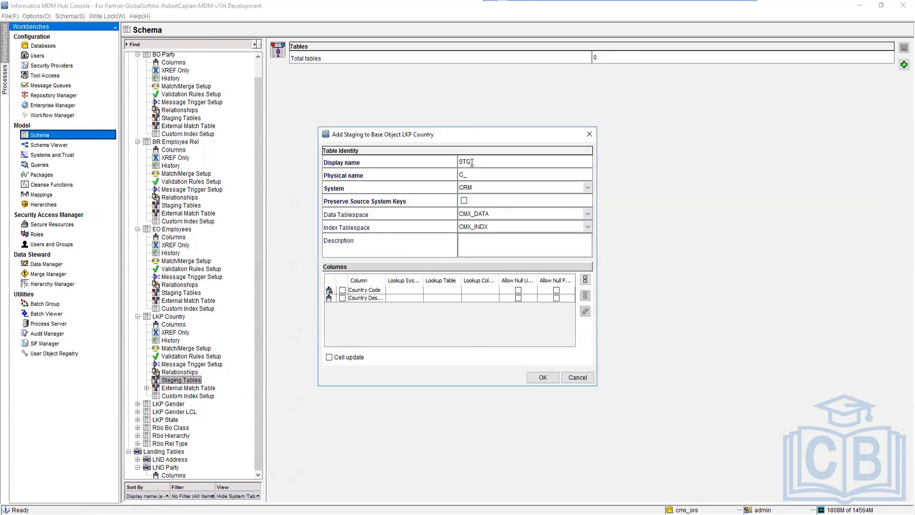
pyautogui.write('_Country')
pyautogui.press('Tab')
# Set the staging table's system to CRM, include all columns and create the table.
pyautogui.click(505, 189)
pyautogui.press('Down')
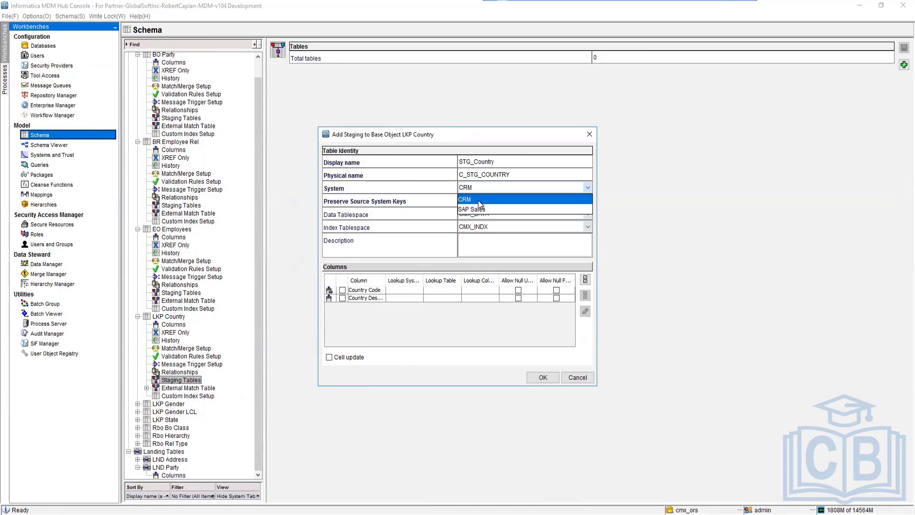
pyautogui.click(480, 200)
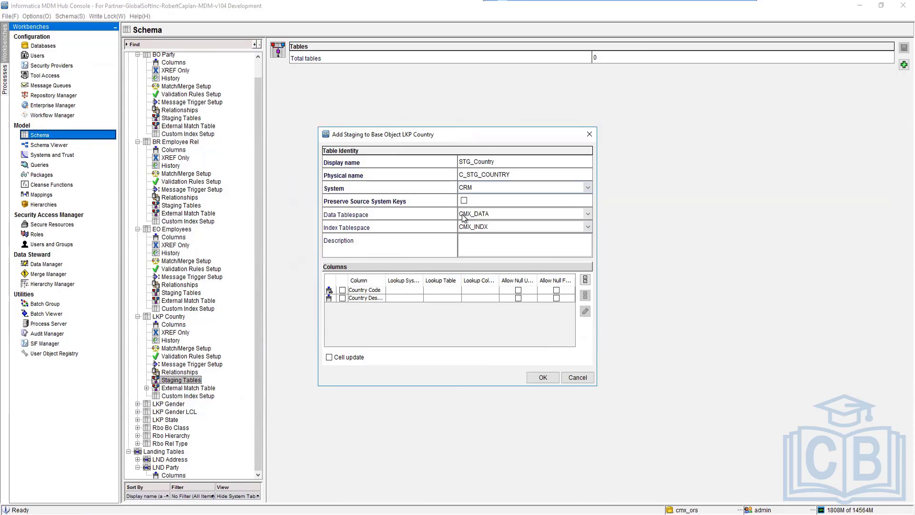
pyautogui.click(586, 279)
pyautogui.click(543, 377)
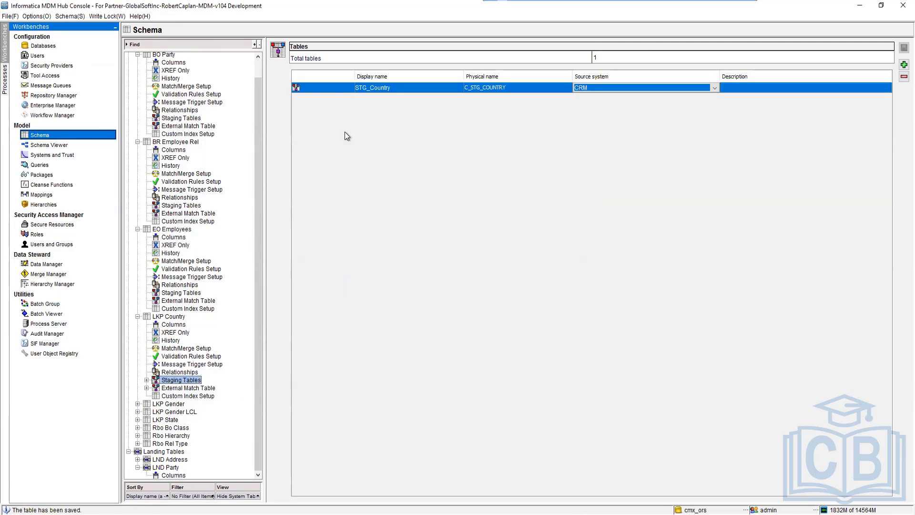
# Review the properties and columns of the STG_Country staging table under LKP Country.
pyautogui.click(146, 380)
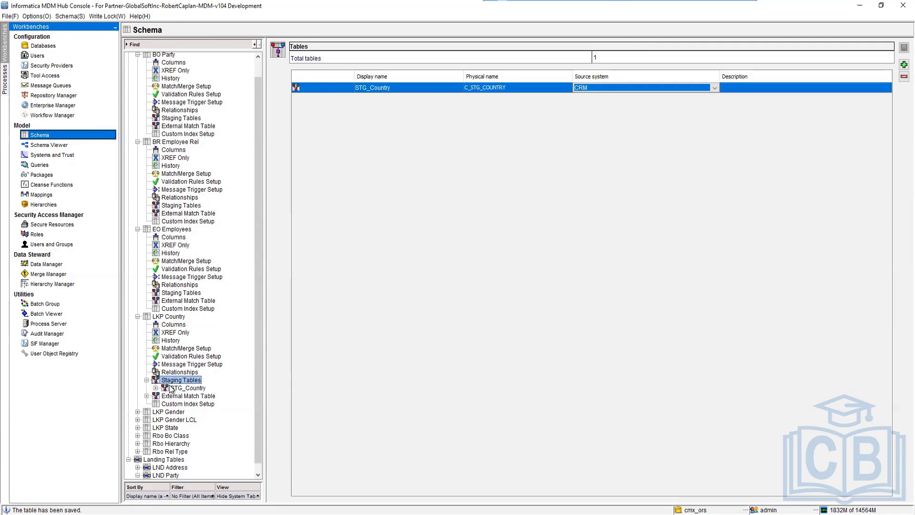
pyautogui.click(187, 388)
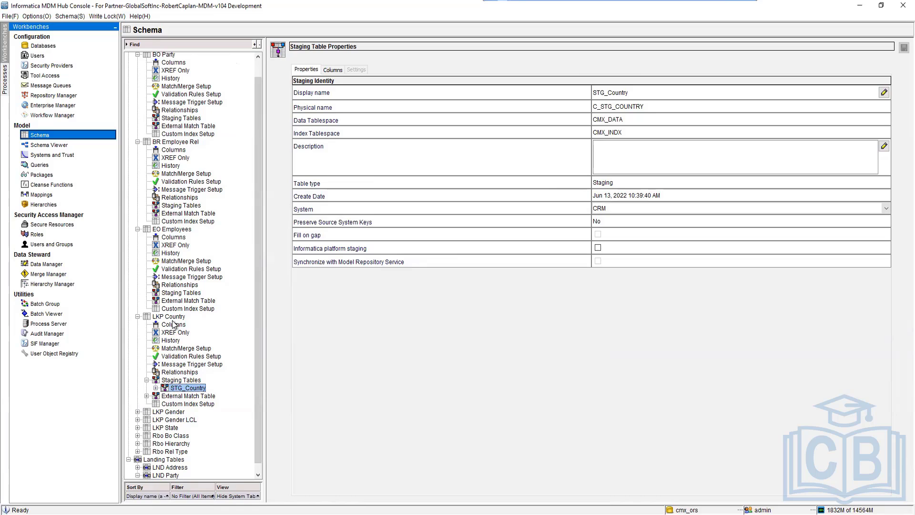
pyautogui.click(155, 388)
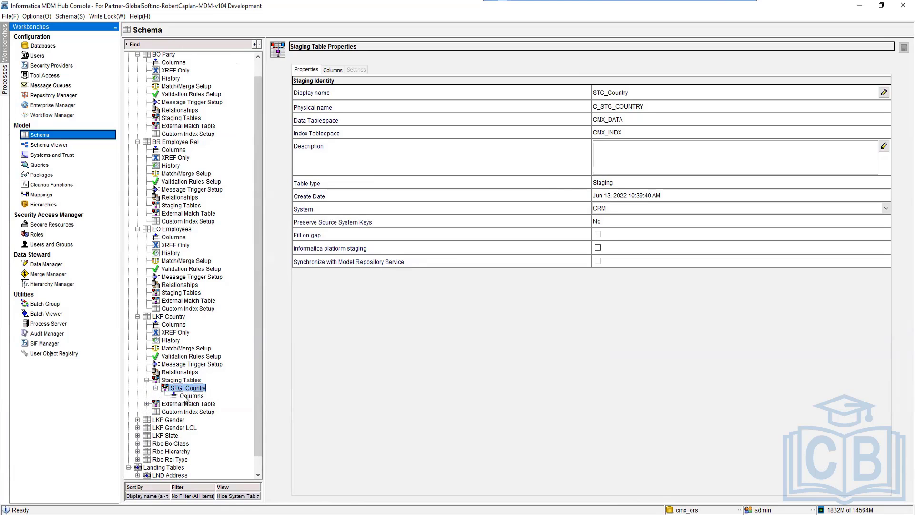
pyautogui.click(187, 397)
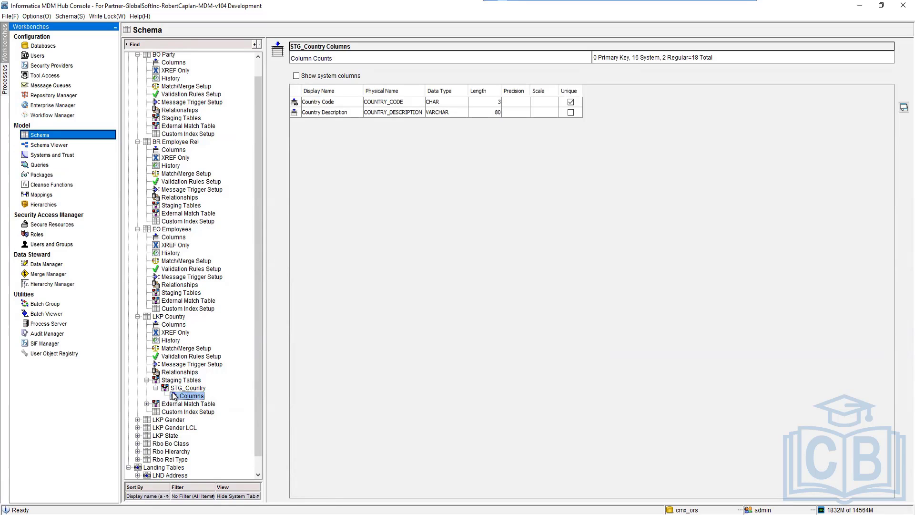
pyautogui.click(156, 388)
pyautogui.click(147, 380)
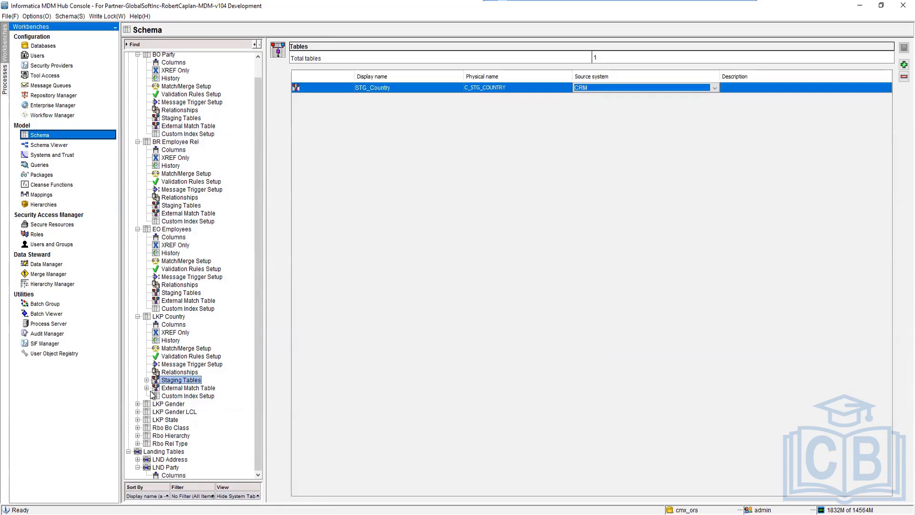
# Add a landing table with the display name LND Country.
pyautogui.rightClick(162, 451)
pyautogui.click(228, 457)
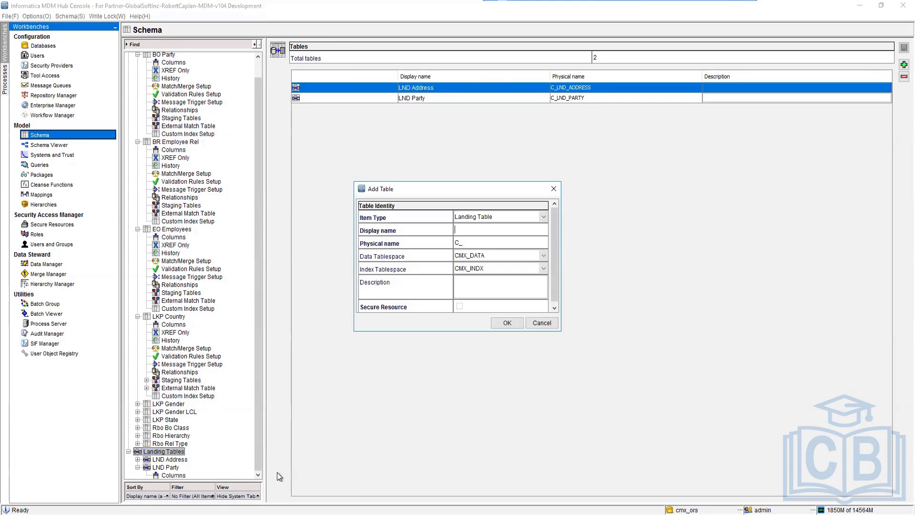
pyautogui.write('LND Country')
pyautogui.press('Tab')
pyautogui.click(506, 323)
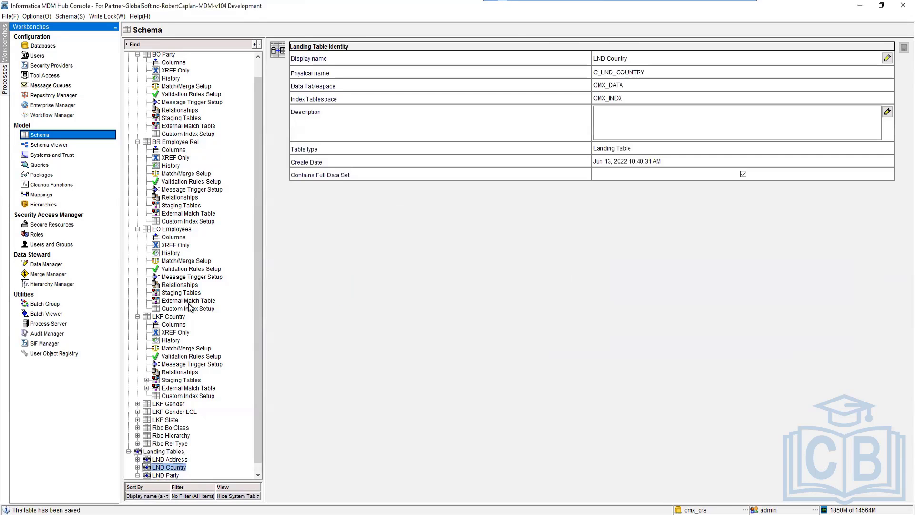
# Add a CountryCD column to the LND Country landing table with data type CHAR and length 3.
pyautogui.click(137, 459)
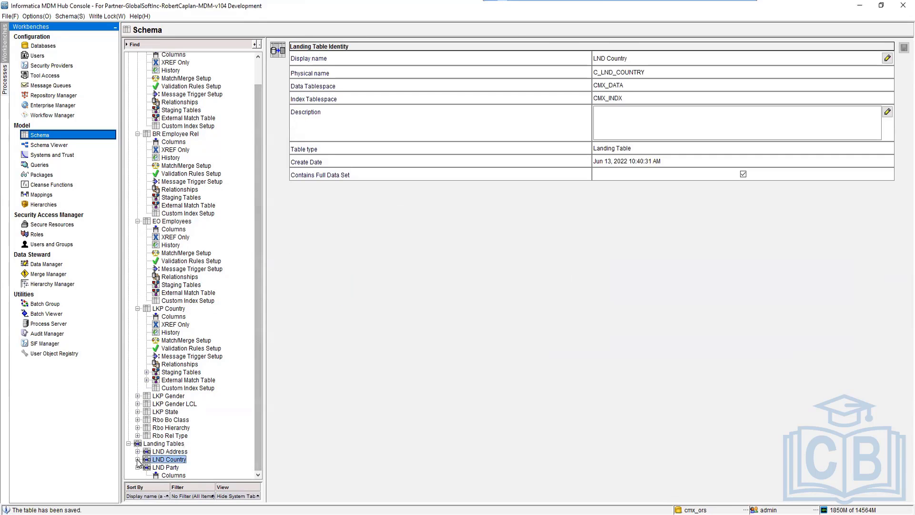
pyautogui.click(170, 467)
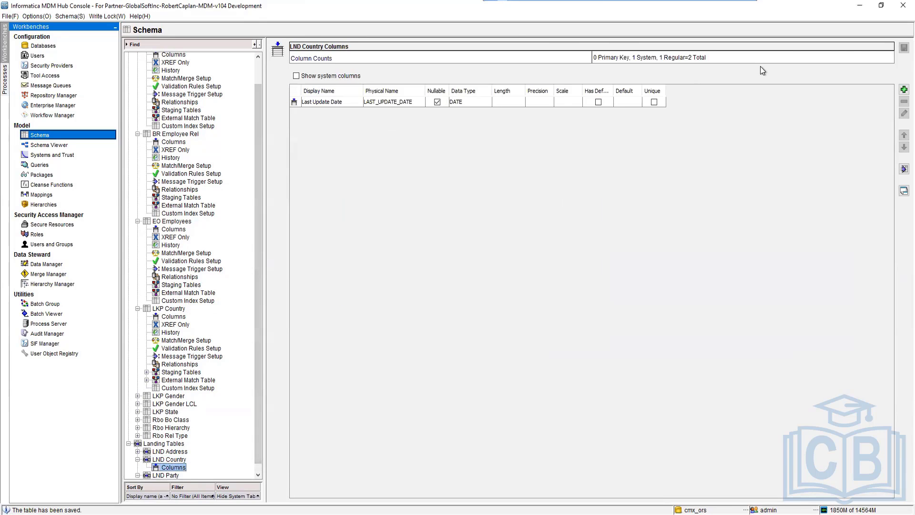
pyautogui.click(904, 89)
pyautogui.write('CountryCD')
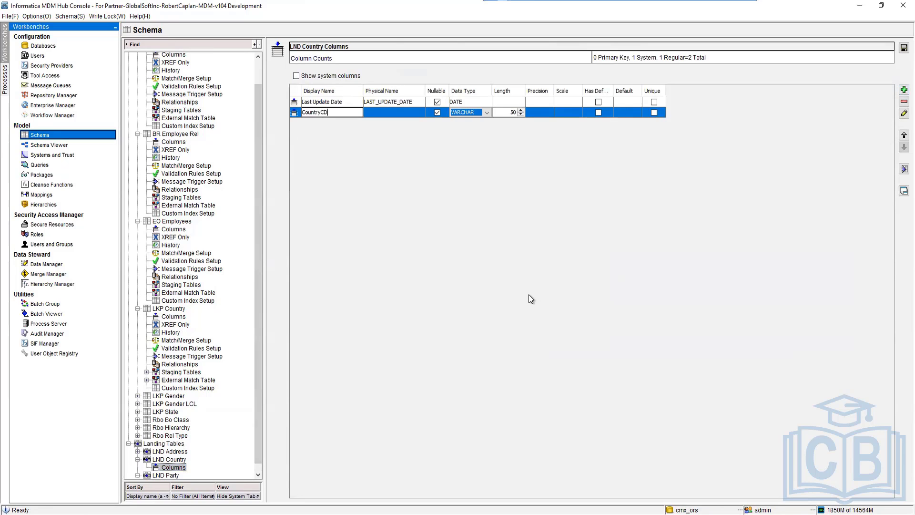
pyautogui.press('Return')
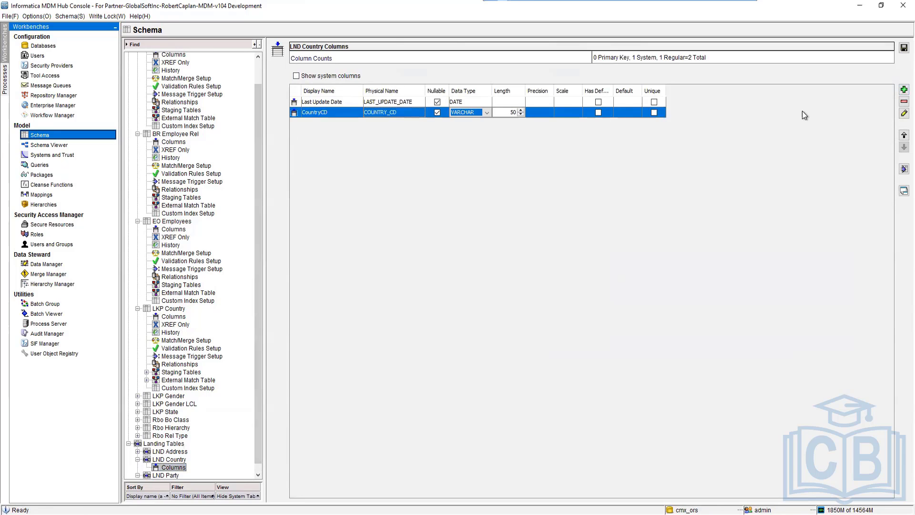
pyautogui.click(486, 113)
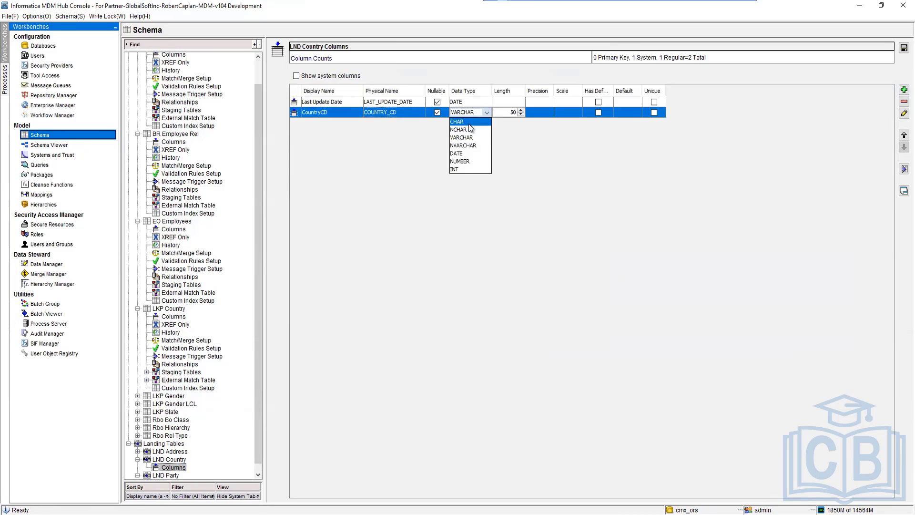
pyautogui.click(469, 123)
pyautogui.click(514, 113)
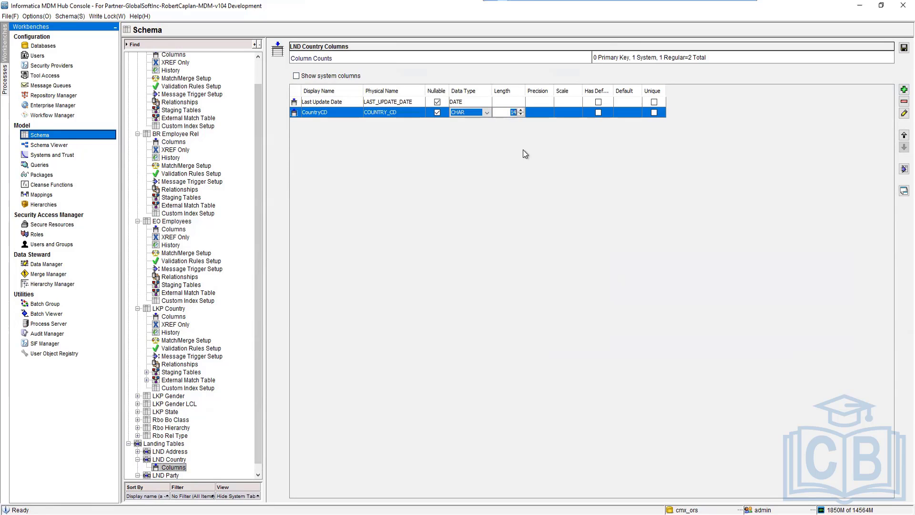
pyautogui.write('3')
# Add a Country Description column to LND Country and save the landing table.
pyautogui.click(904, 90)
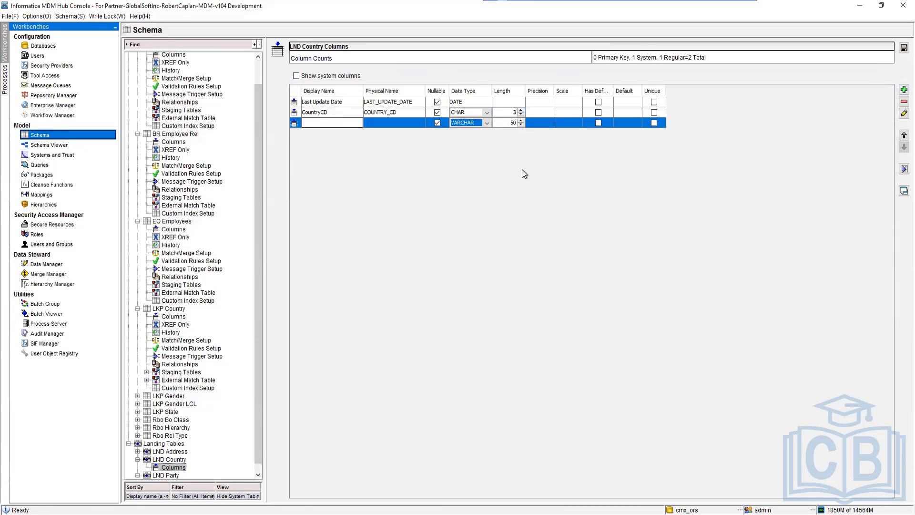
pyautogui.write('Country Desc')
pyautogui.write('rip')
pyautogui.write('pt')
pyautogui.press('BackSpace')
pyautogui.write('ption')
pyautogui.press('Return')
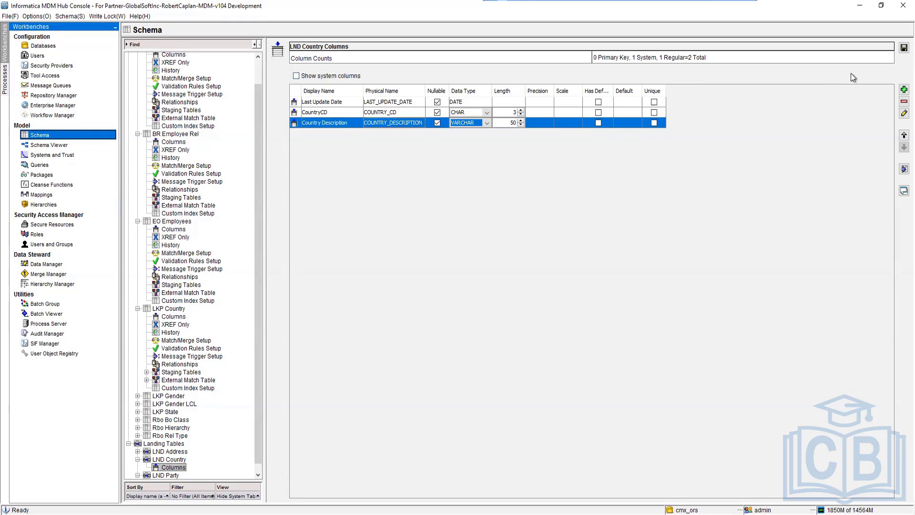
pyautogui.click(904, 48)
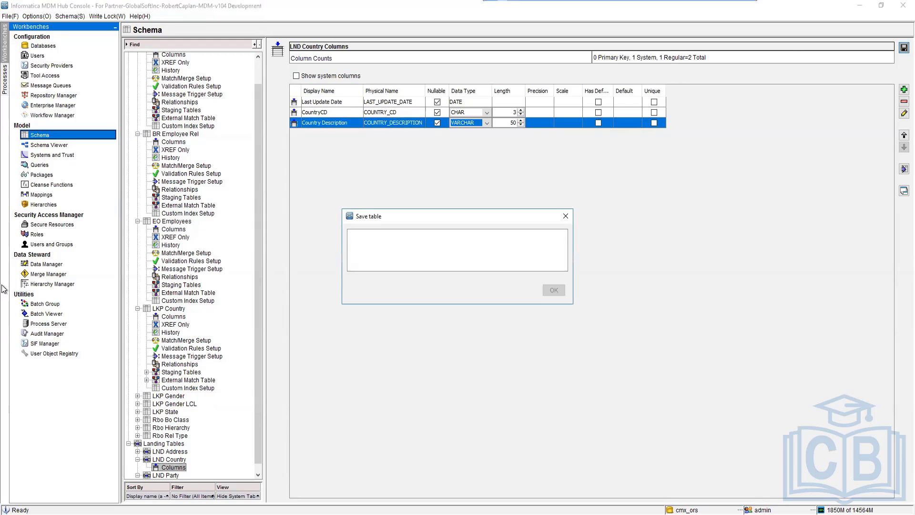
# Create a mapping named MPG Country from landing table LND Country to staging table STG_Country.
pyautogui.click(46, 195)
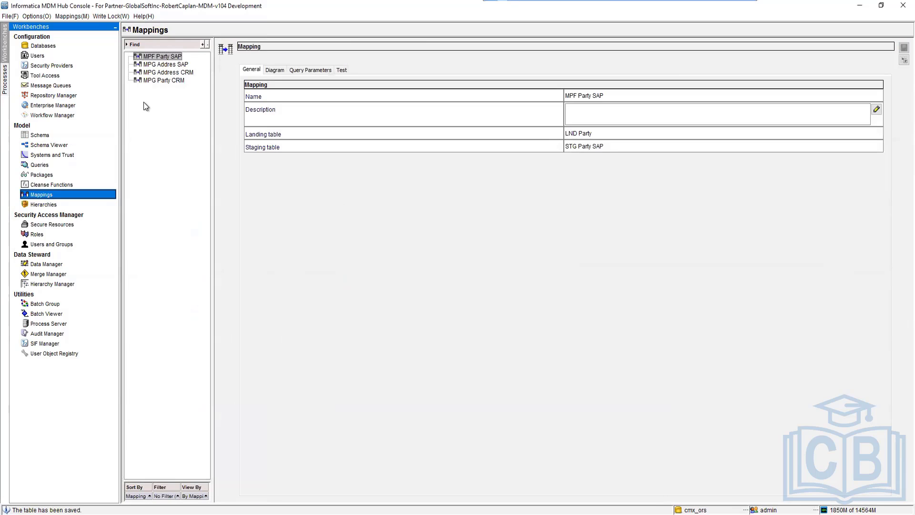
pyautogui.rightClick(144, 103)
pyautogui.click(182, 109)
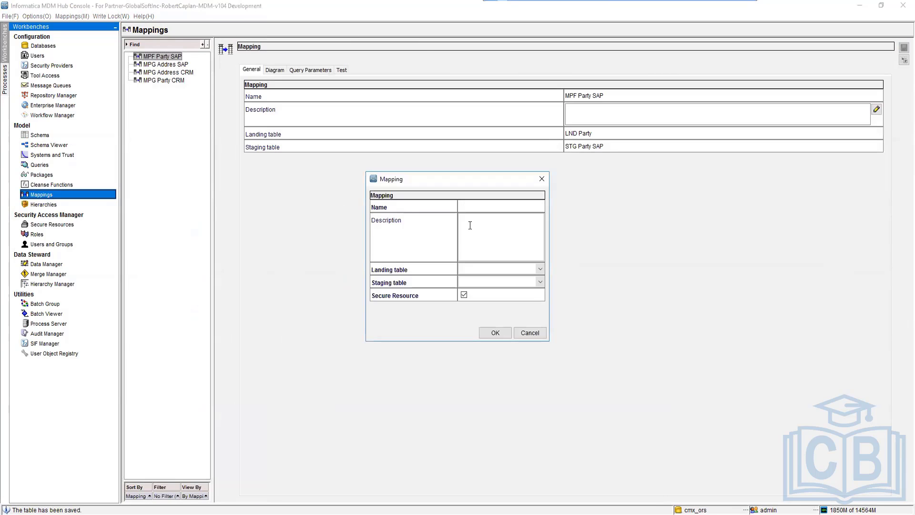
pyautogui.write('MPG Cou')
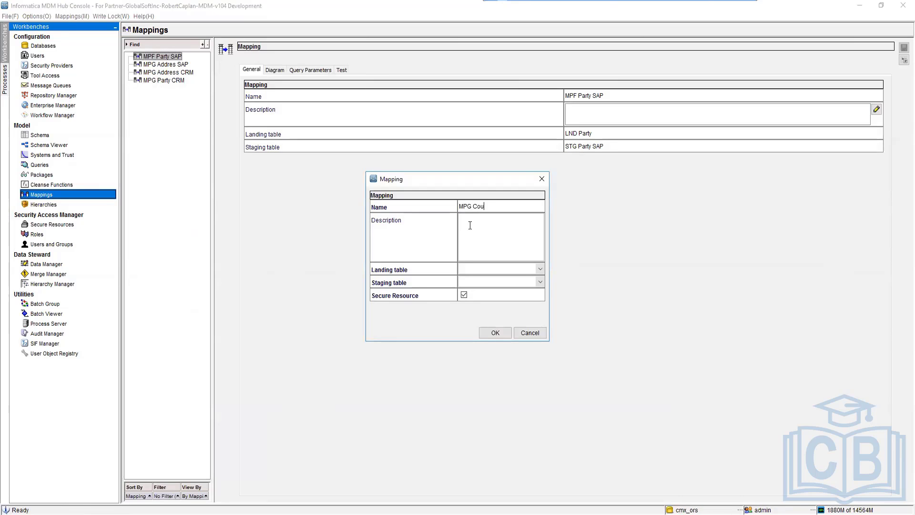
pyautogui.write('ntry')
pyautogui.click(540, 270)
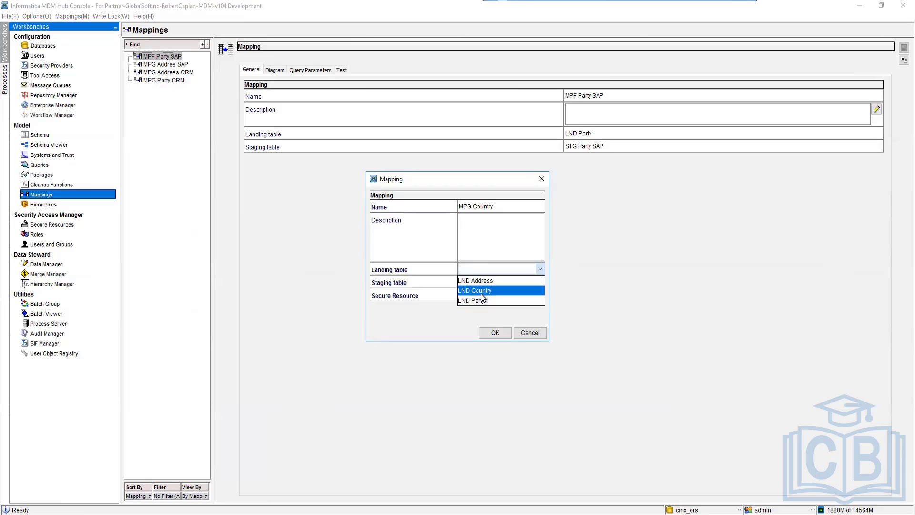
pyautogui.click(481, 293)
pyautogui.click(542, 282)
pyautogui.click(481, 294)
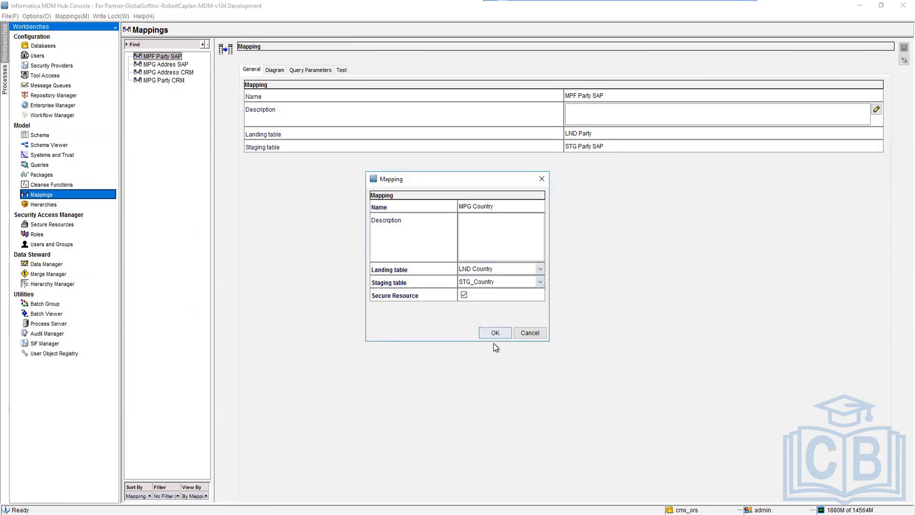
pyautogui.click(495, 332)
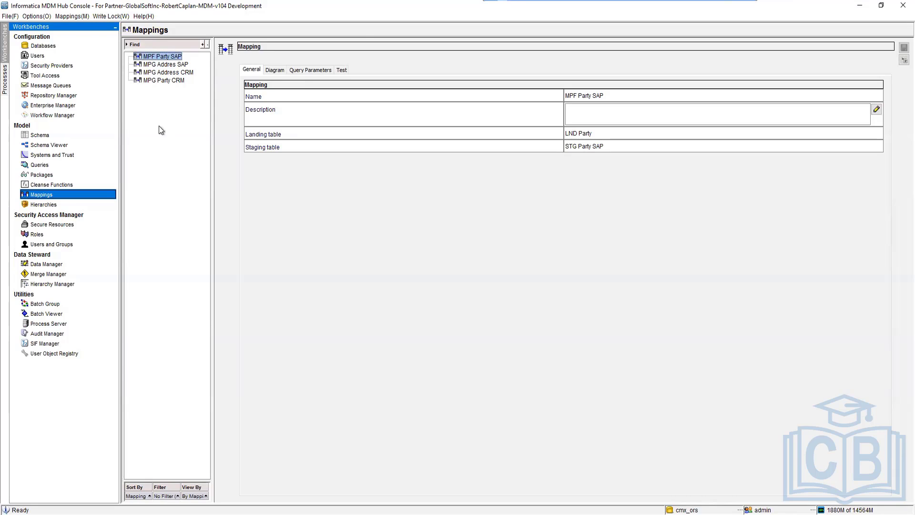
# Release the write lock to refresh the mappings list and acquire the lock again.
pyautogui.click(94, 17)
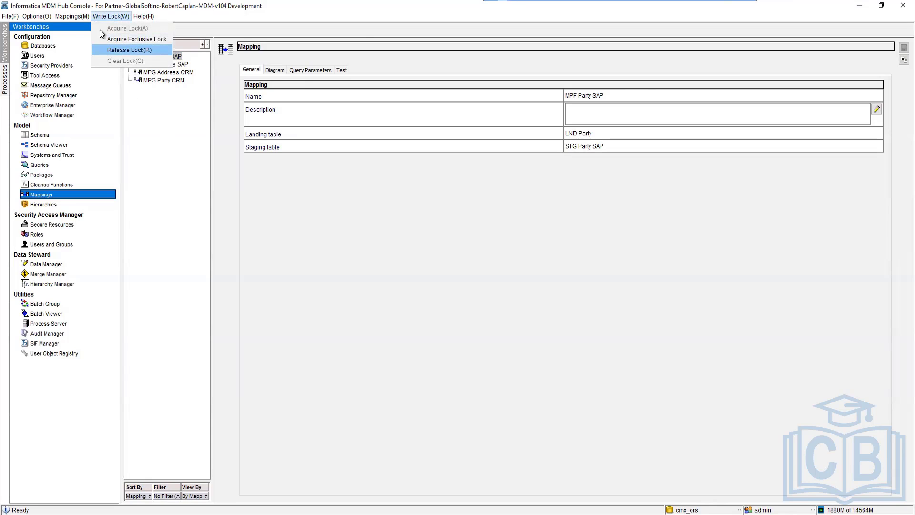
pyautogui.click(102, 50)
pyautogui.click(104, 16)
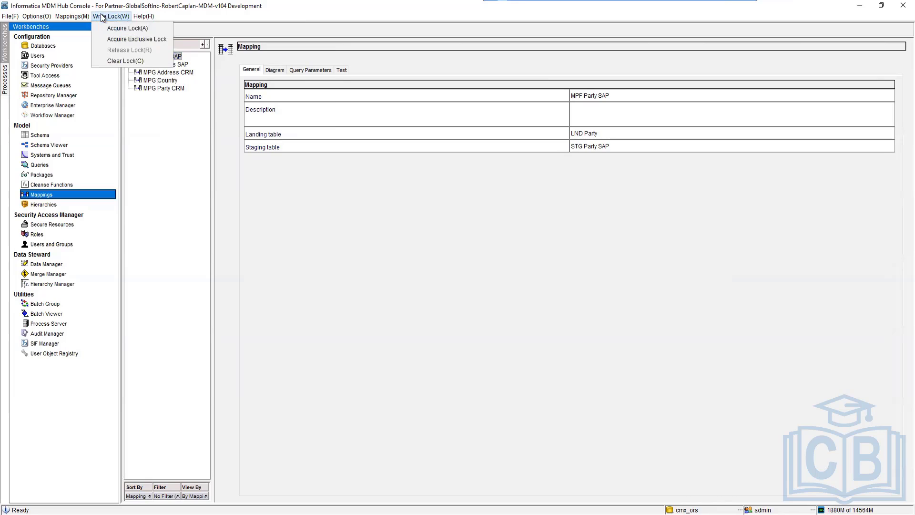
# In the MPG Country diagram, link CountryCD to Pkey Src Object and Country Code, and Country Description to Country Description.
pyautogui.click(159, 81)
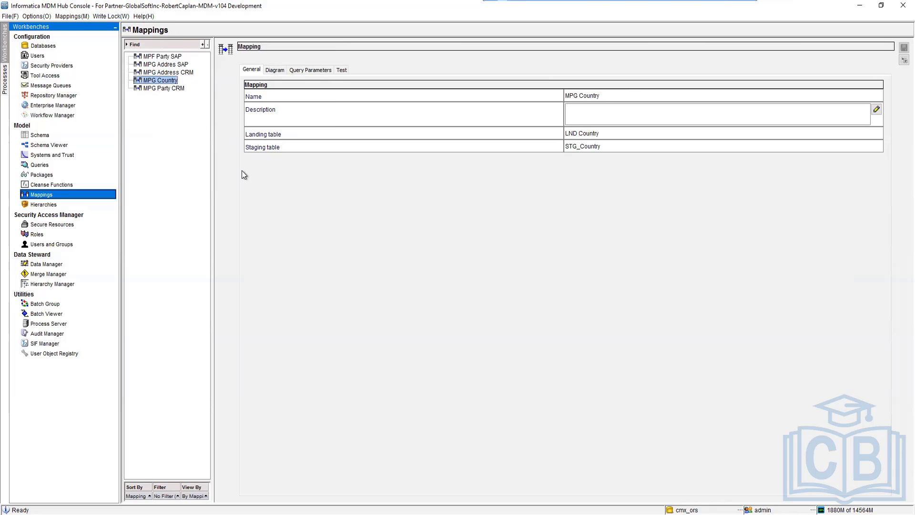
pyautogui.click(275, 69)
pyautogui.rightClick(310, 210)
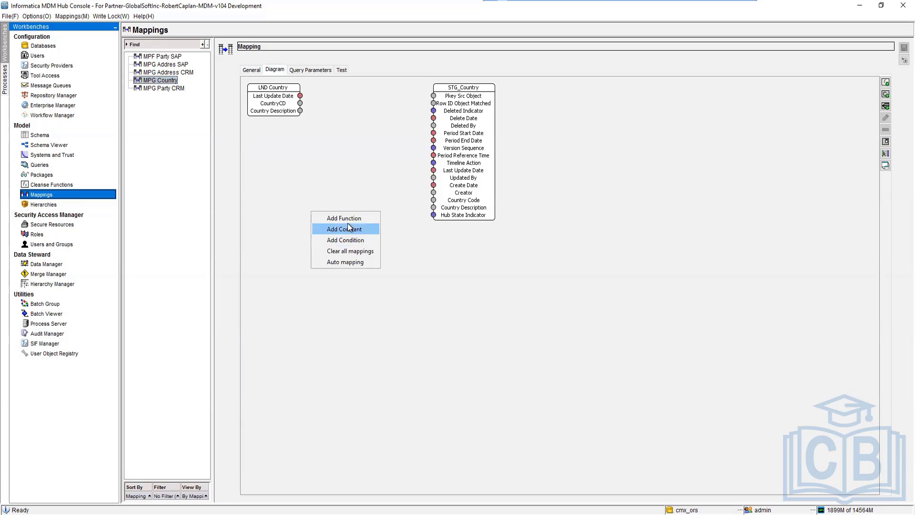
pyautogui.click(335, 166)
pyautogui.moveTo(300, 103); pyautogui.dragTo(433, 95)
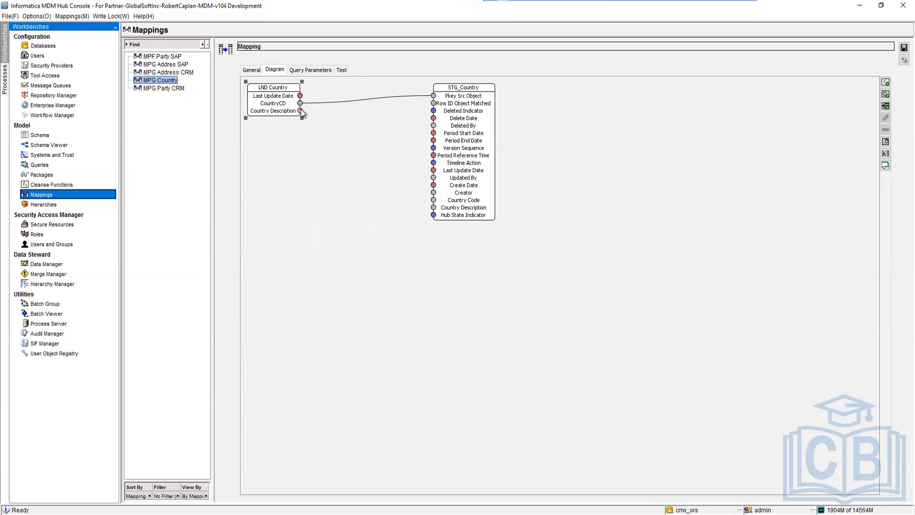
pyautogui.moveTo(301, 108); pyautogui.dragTo(433, 207)
pyautogui.moveTo(299, 103); pyautogui.dragTo(432, 203)
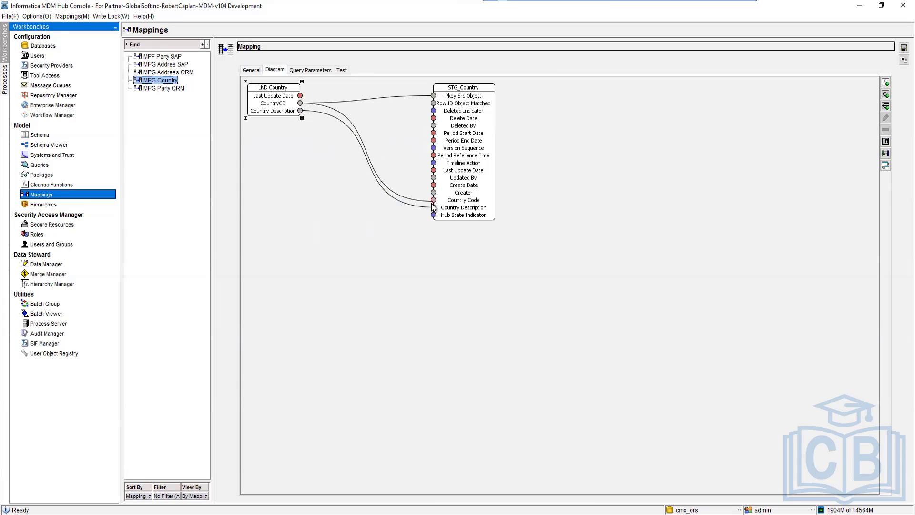
# Save the MPG Country mapping.
pyautogui.click(903, 48)
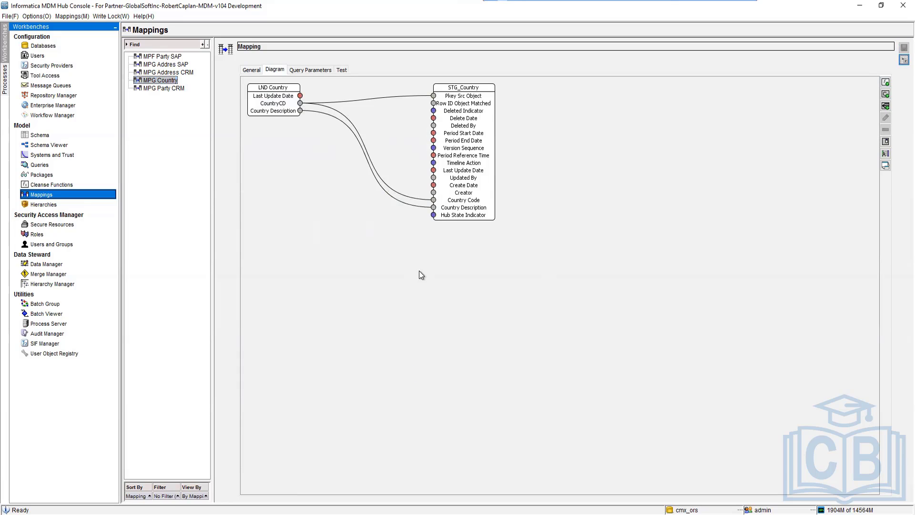
# Switch to SQL Developer and refresh the filtered tables list of the MDM_CMX_ORS connection.
pyautogui.hotkey('alt', 'Tab')
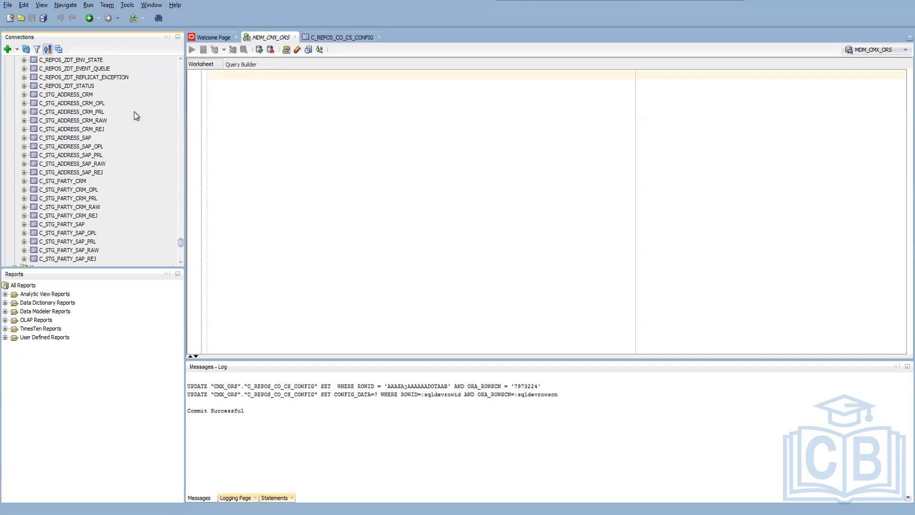
pyautogui.scroll(5, 67, 165)
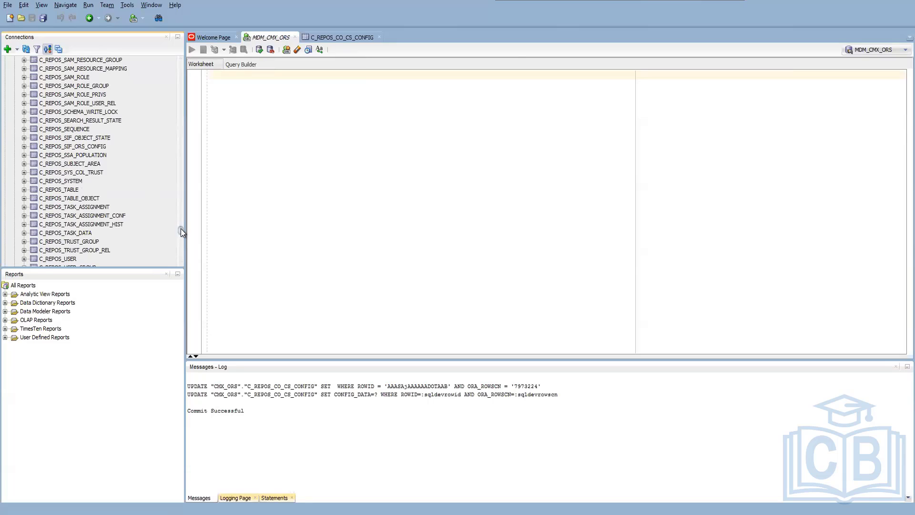
pyautogui.moveTo(181, 229); pyautogui.dragTo(184, 73)
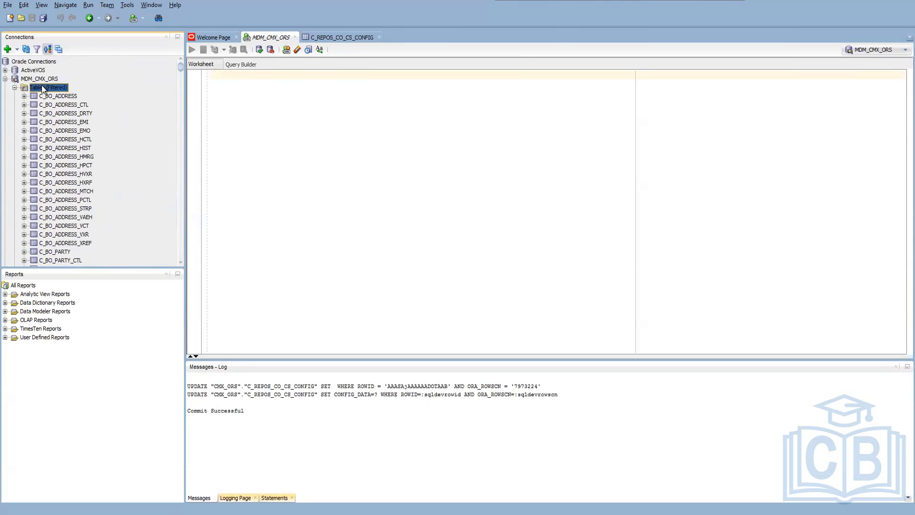
pyautogui.rightClick(42, 85)
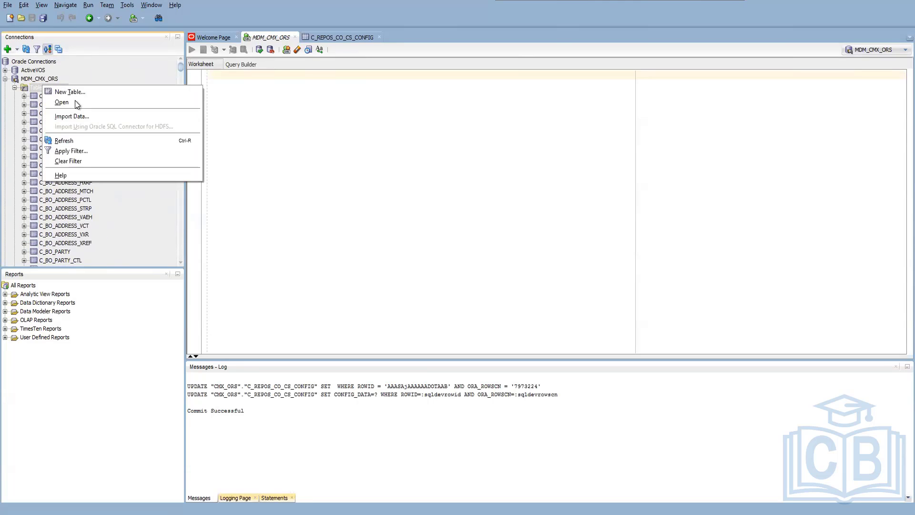
pyautogui.click(73, 139)
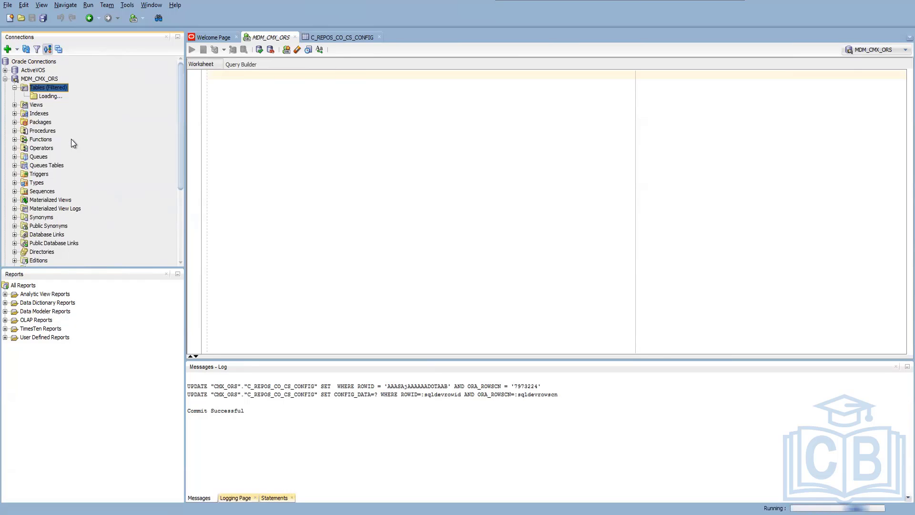
# Start a data import into the C_LND_COUNTRY table with Country.txt from the Desktop as the source file.
pyautogui.moveTo(180, 67); pyautogui.dragTo(182, 112)
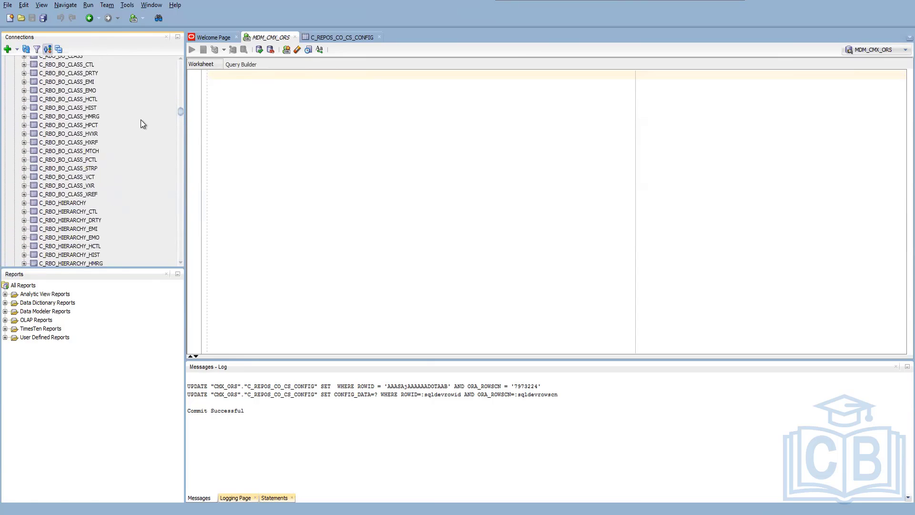
pyautogui.scroll(8, 138, 130)
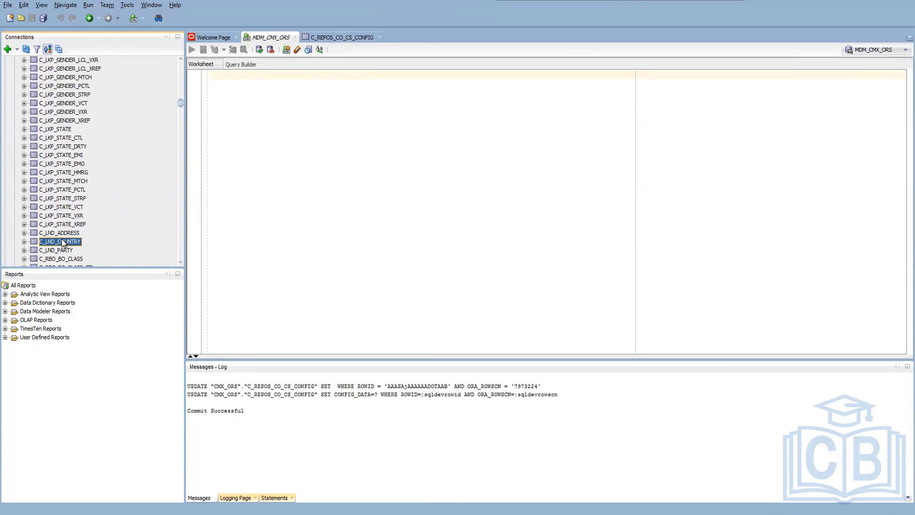
pyautogui.rightClick(62, 242)
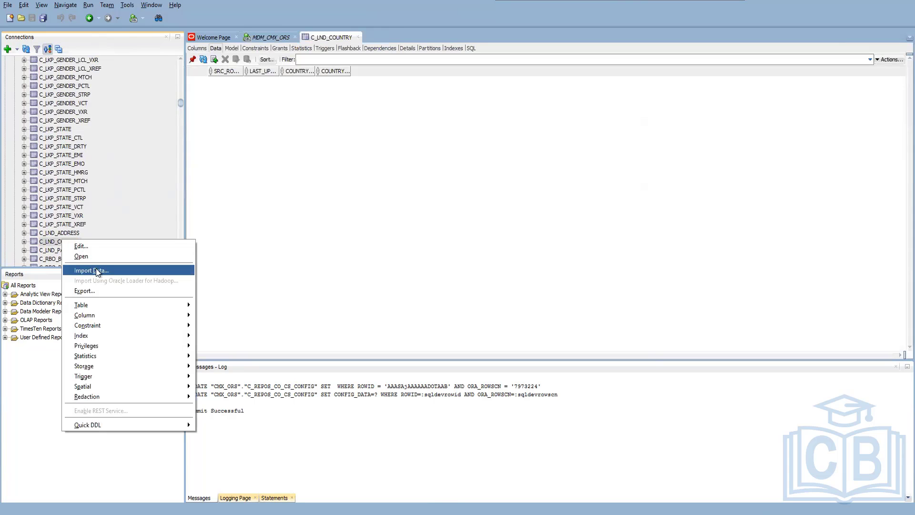
pyautogui.press('Return')
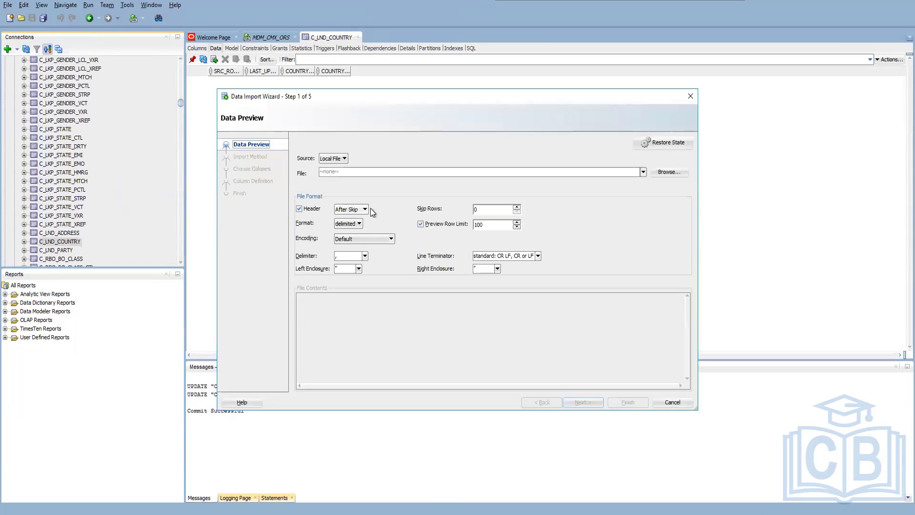
pyautogui.click(676, 172)
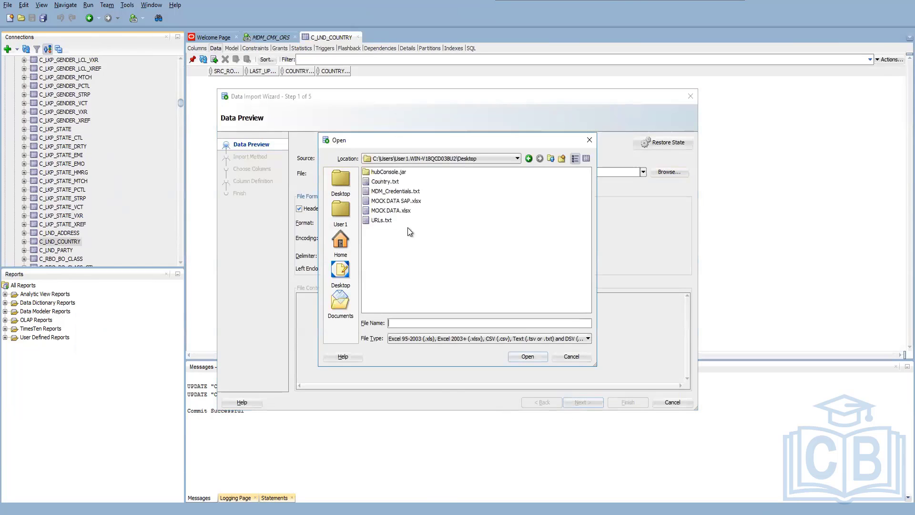
pyautogui.doubleClick(385, 182)
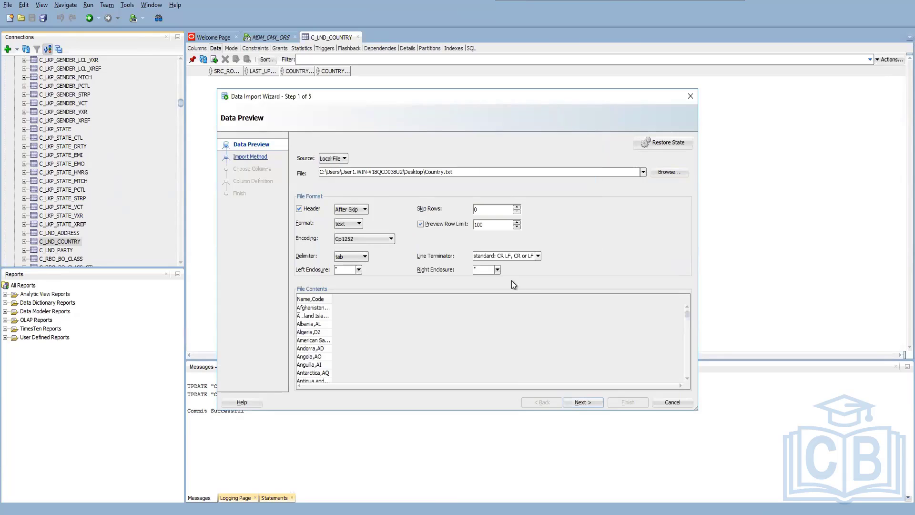
# Set the import delimiter to a comma and accept the Insert method with the Name and Code columns.
pyautogui.click(364, 257)
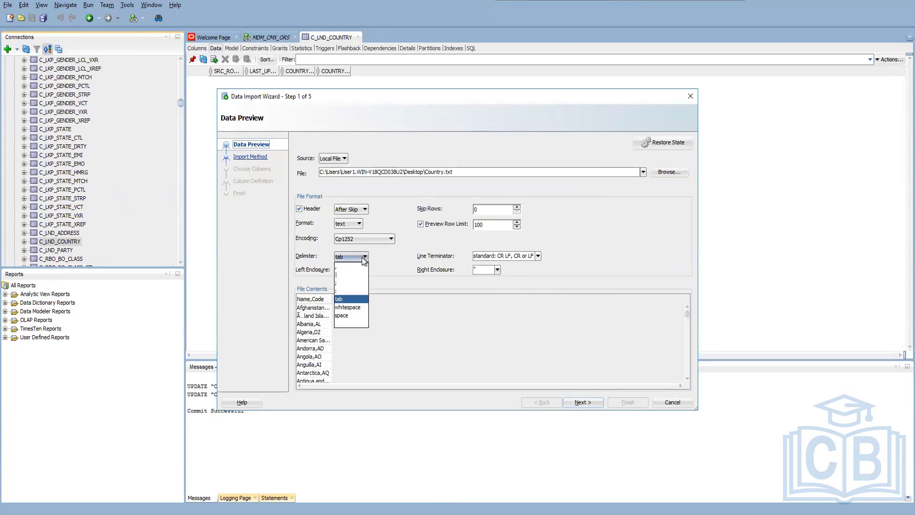
pyautogui.click(339, 268)
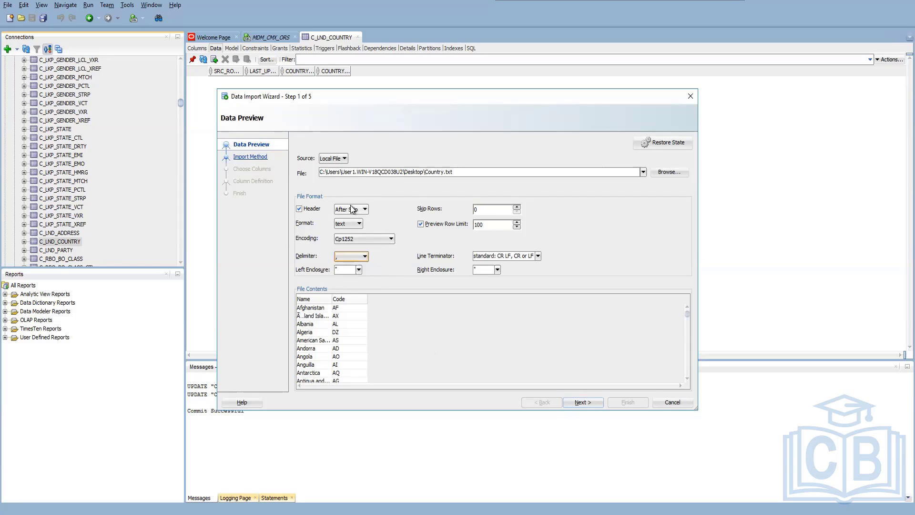
pyautogui.click(582, 402)
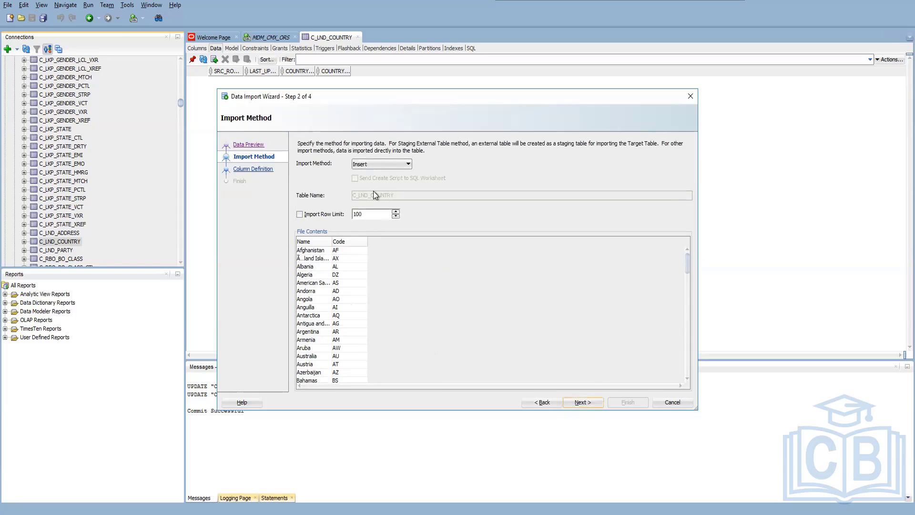
pyautogui.click(574, 402)
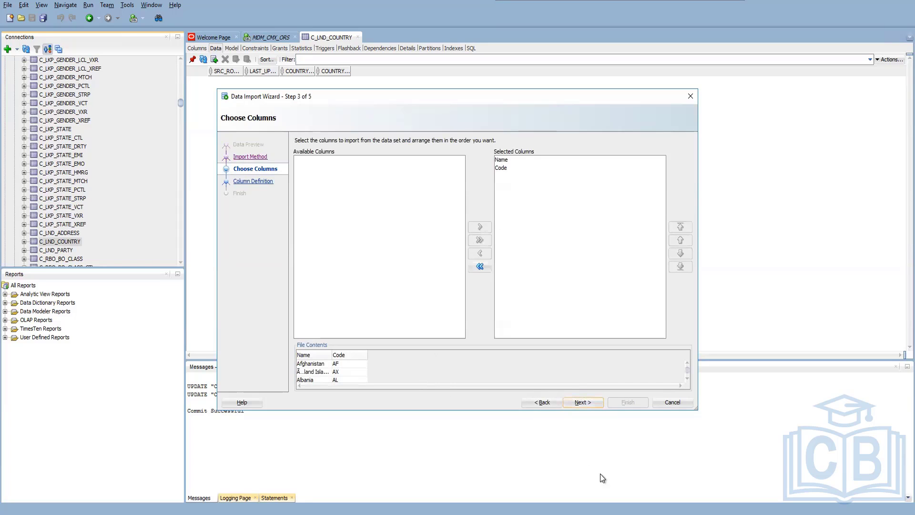
pyautogui.click(588, 406)
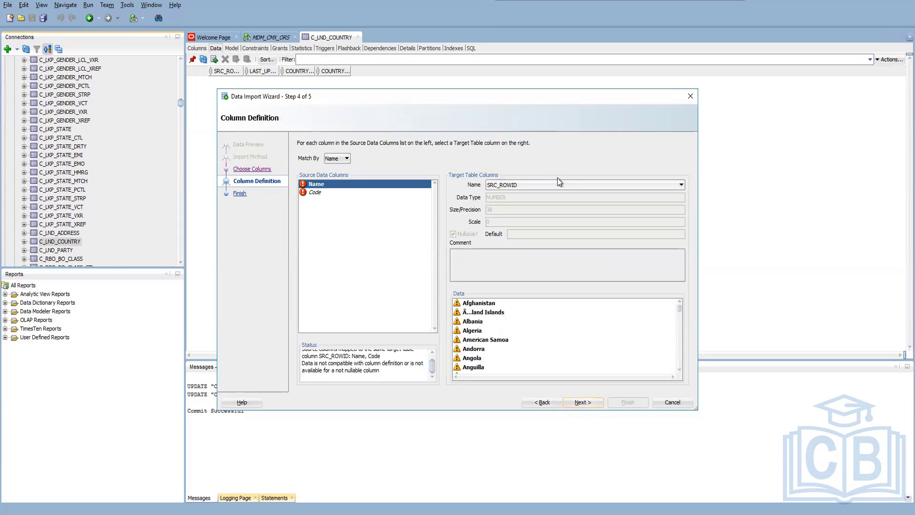
# Match source column Name to COUNTRY_DESCRIPTION and source column Code to COUNTRY_CD.
pyautogui.click(579, 184)
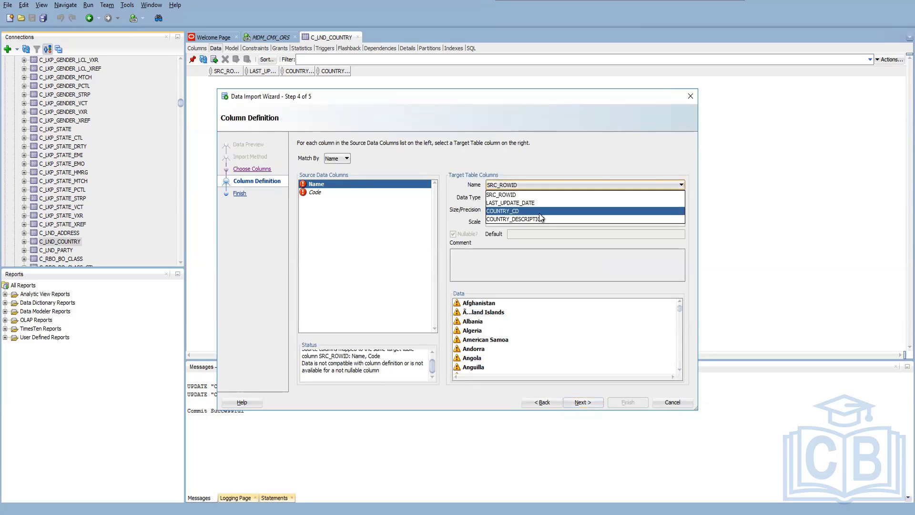
pyautogui.click(539, 220)
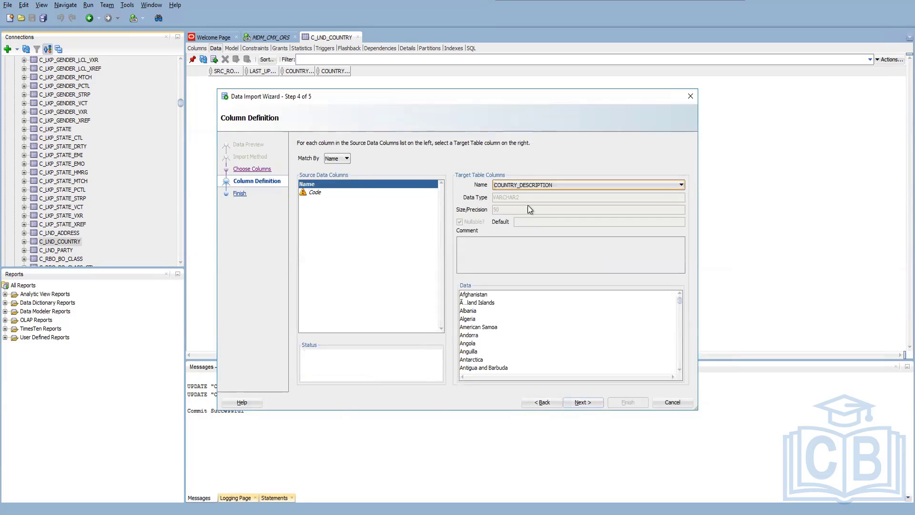
pyautogui.click(314, 192)
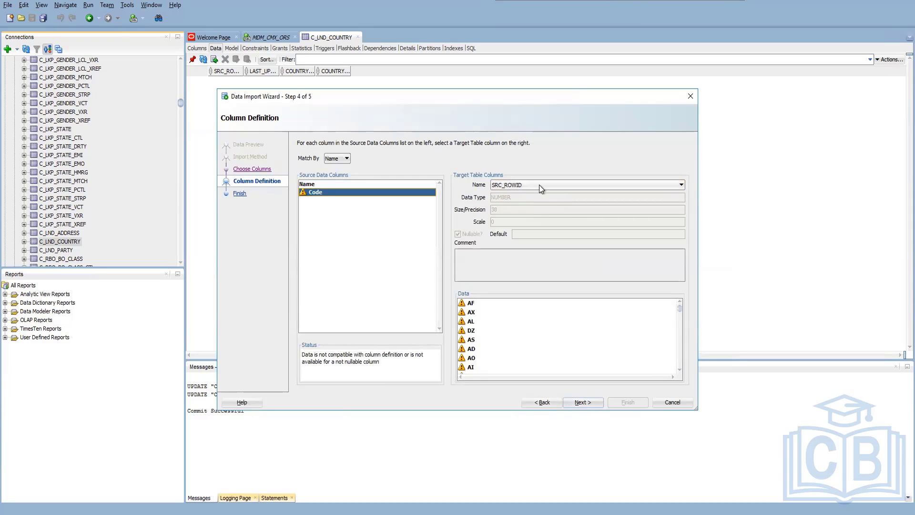
pyautogui.click(539, 185)
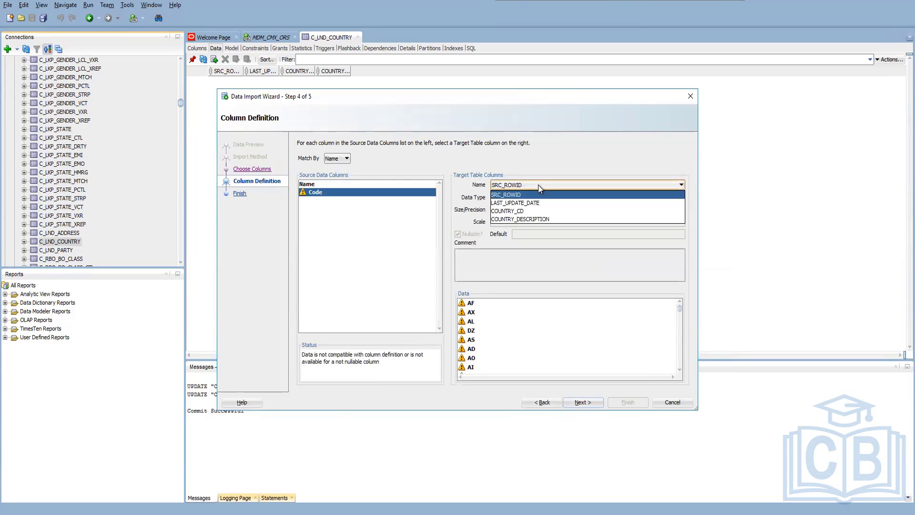
pyautogui.click(533, 210)
# Try to run the Country.txt import into C_LND_COUNTRY, then cancel it and roll it back.
pyautogui.click(581, 402)
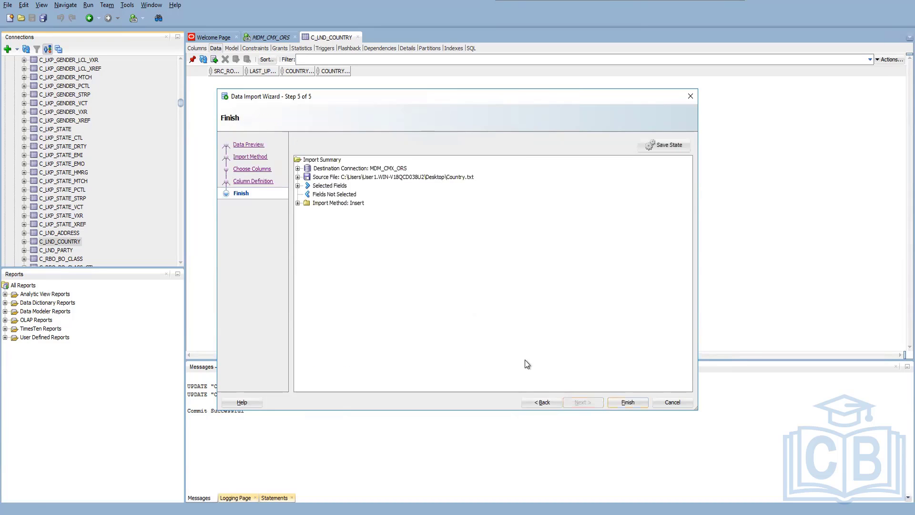
pyautogui.click(629, 402)
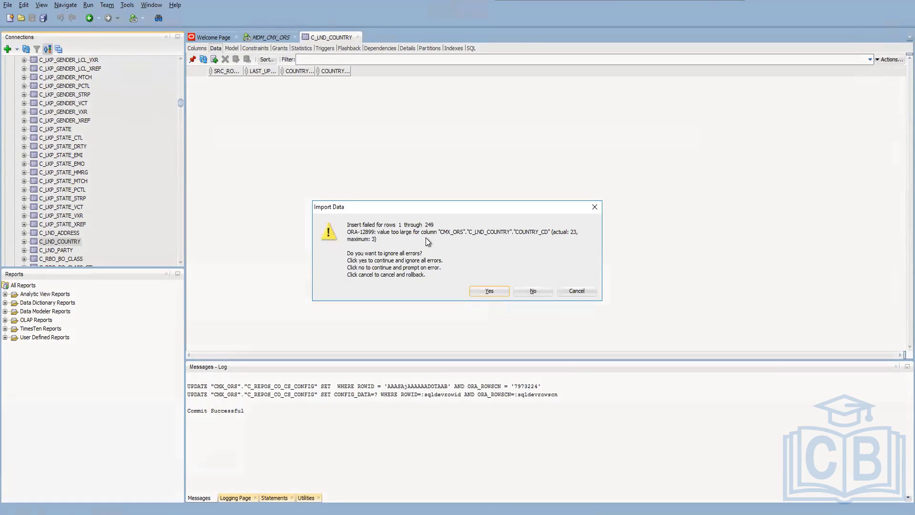
pyautogui.click(593, 291)
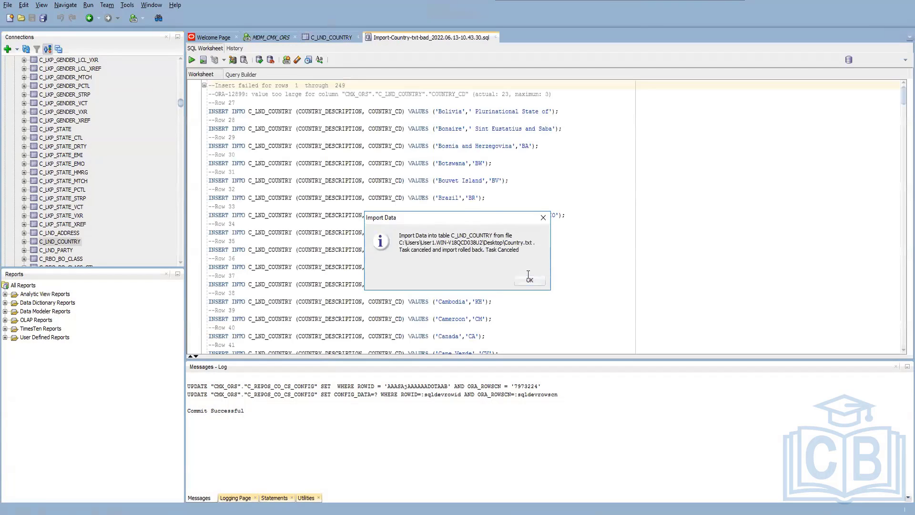
pyautogui.click(528, 279)
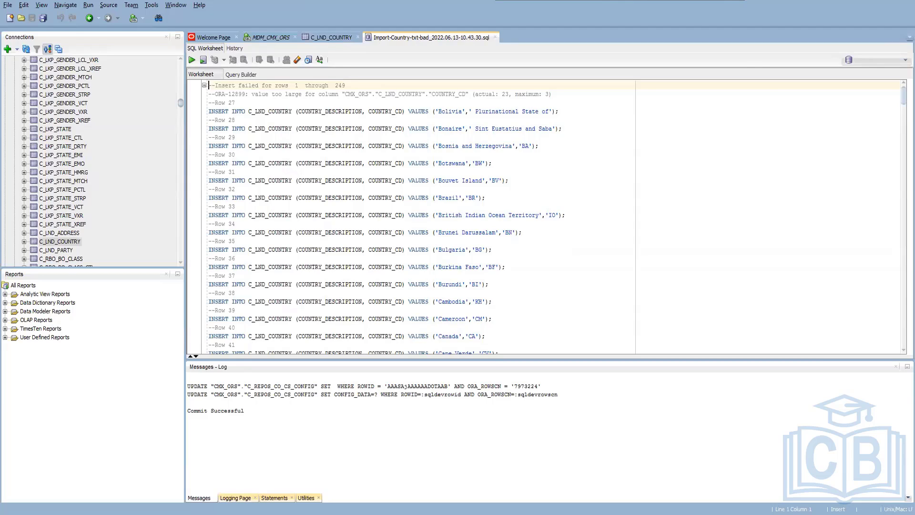
# Examine the rejected insert statements for Bolivia and Bonaire in the import's bad-rows script.
pyautogui.click(552, 129)
pyautogui.doubleClick(447, 129)
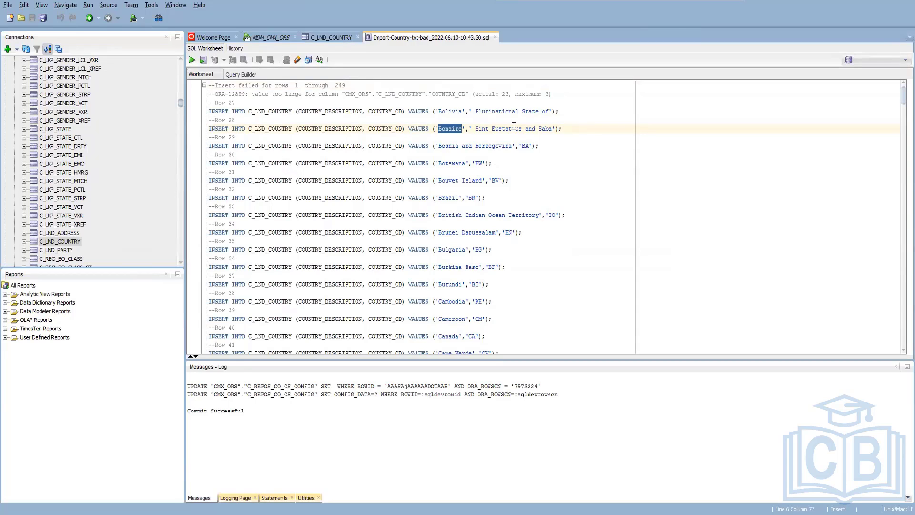
pyautogui.doubleClick(447, 111)
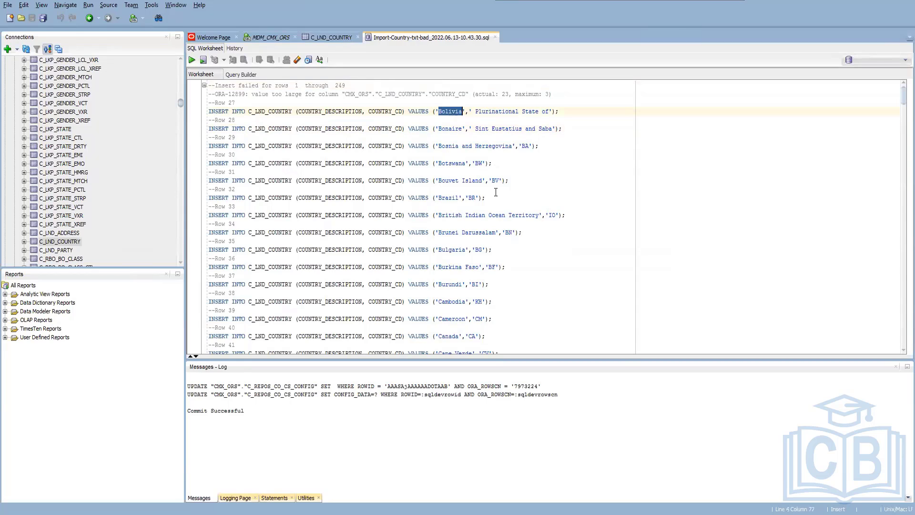
pyautogui.scroll(-6, 493, 190)
pyautogui.scroll(4, 476, 186)
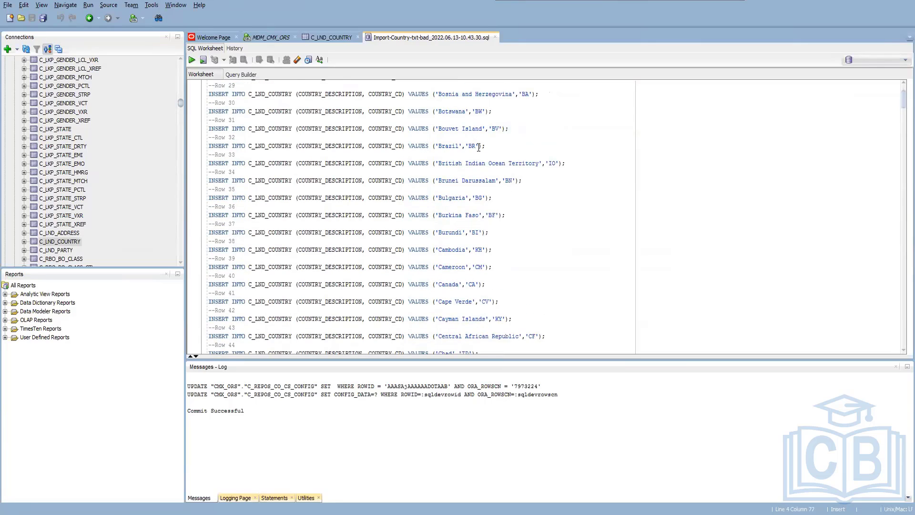
pyautogui.scroll(2, 498, 158)
pyautogui.moveTo(563, 130); pyautogui.dragTo(336, 102)
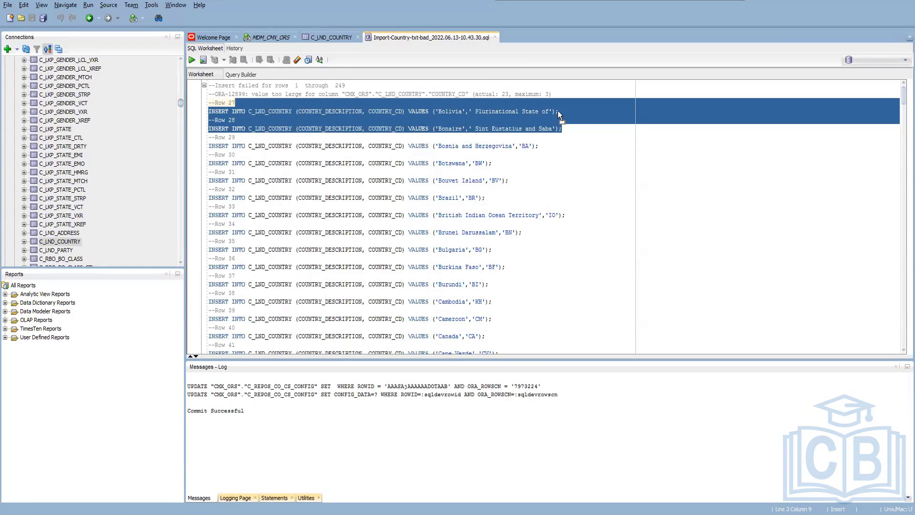
# Switch to Country.txt in the text editor and replace the comma right after Bolivia and right after Bonaire with a hyphen.
pyautogui.press('Down')
pyautogui.press('Down')
pyautogui.press('Down')
pyautogui.press('Down')
pyautogui.press('Down')
pyautogui.press('Down')
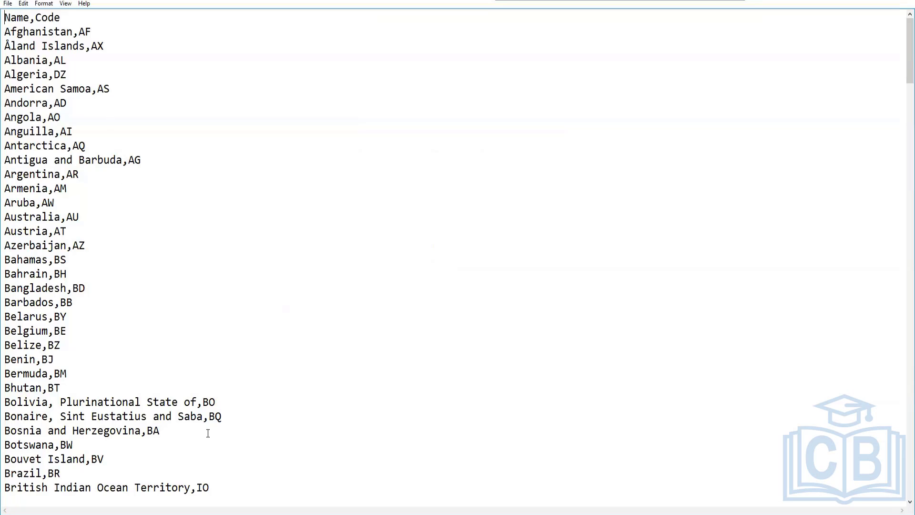
pyautogui.moveTo(49, 429); pyautogui.dragTo(51, 419)
pyautogui.click(51, 419)
pyautogui.moveTo(56, 404); pyautogui.dragTo(48, 404)
pyautogui.write('-')
pyautogui.press('Down')
pyautogui.press('BackSpace')
pyautogui.write('-')
# Replace the comma after Congo with a hyphen in the "Congo, the Democratic Republic of the" line of Country.txt.
pyautogui.scroll(-8, 126, 419)
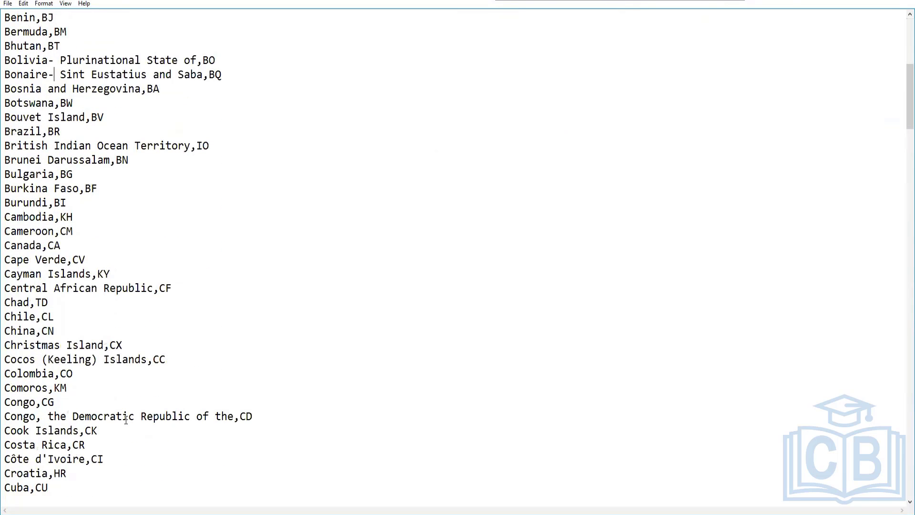
pyautogui.click(46, 417)
pyautogui.press('BackSpace')
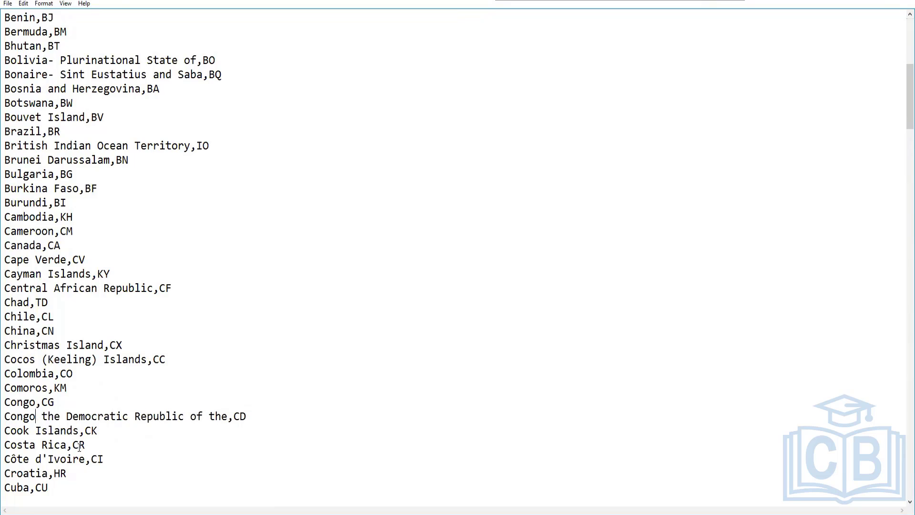
pyautogui.write('-')
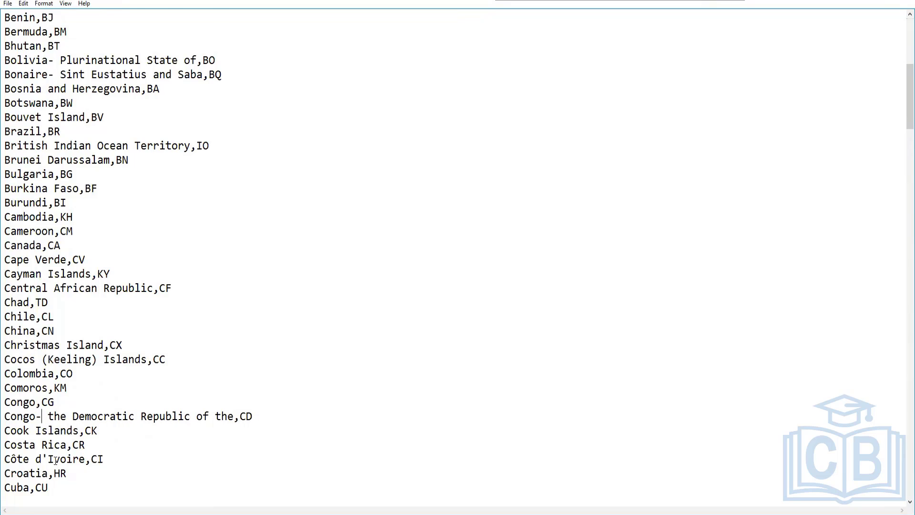
pyautogui.scroll(-2, 56, 460)
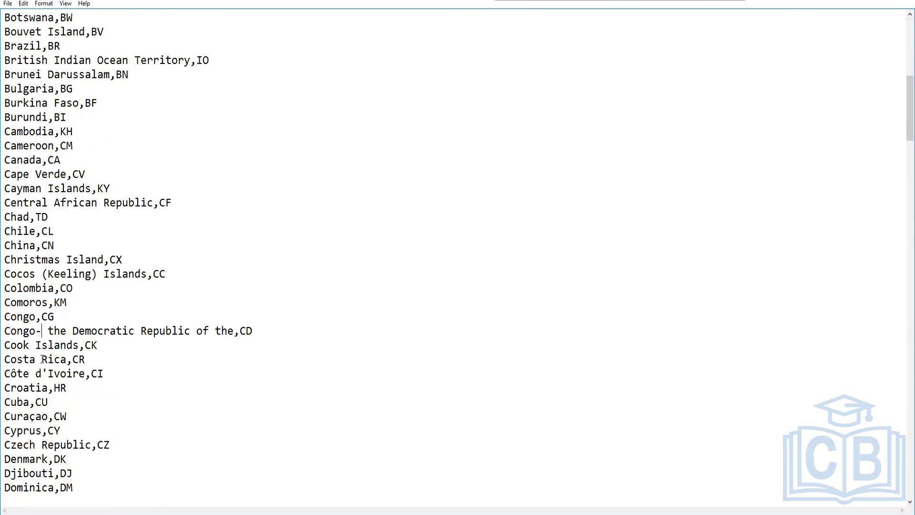
pyautogui.scroll(-3, 44, 367)
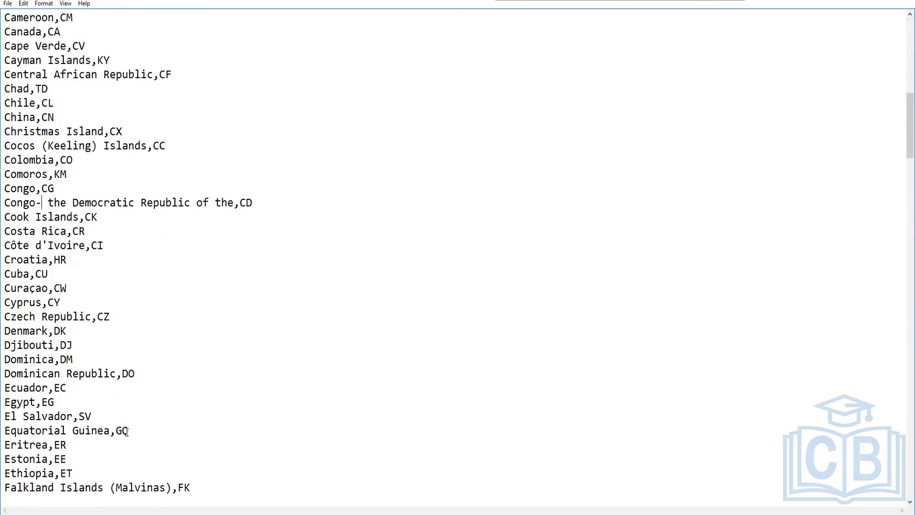
# Replace the entire contents of Country.txt with the copied country list that includes a row ID column.
pyautogui.hotkey('ctrl', 'a')
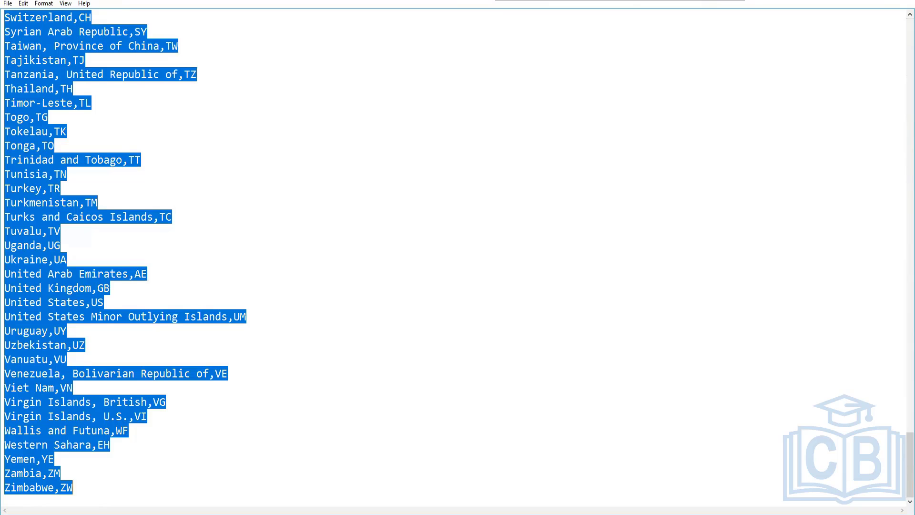
pyautogui.press('Delete')
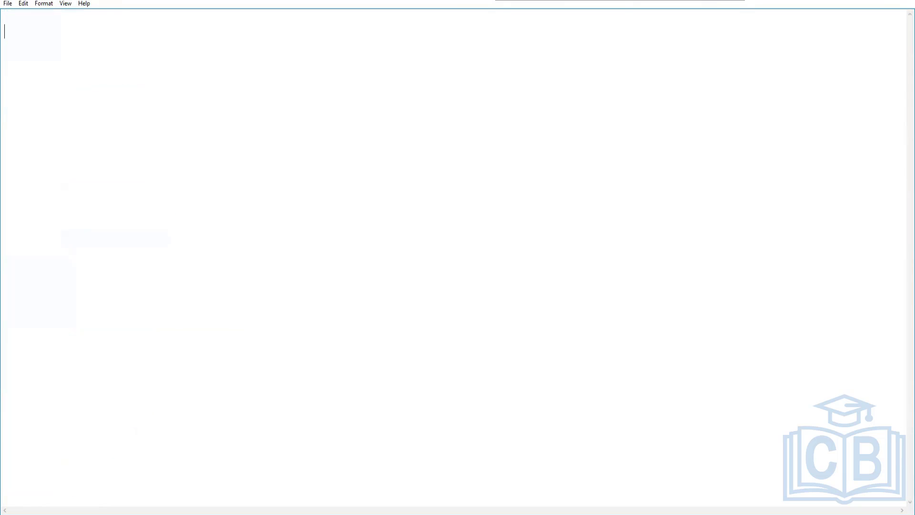
pyautogui.hotkey('ctrl', 'v')
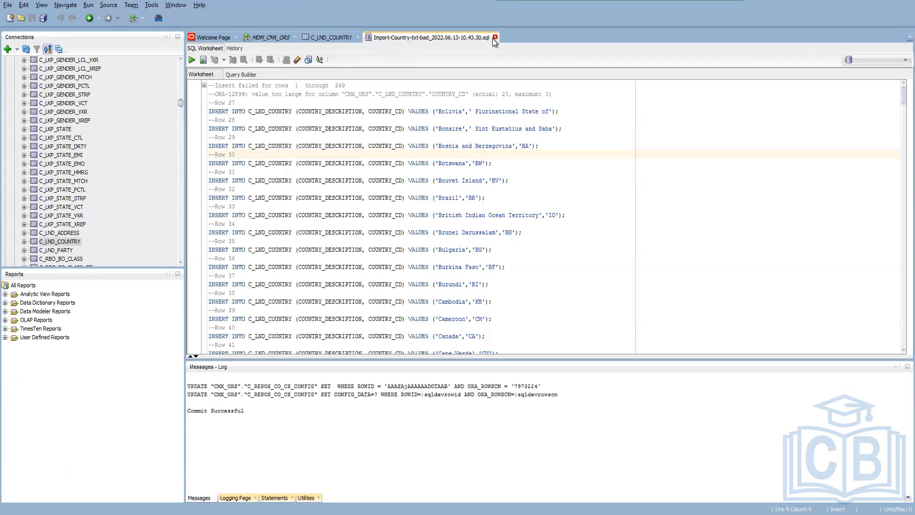
# Close the bad-rows script in SQL Developer, then delete all rows from C_LND_COUNTRY and commit the deletion.
pyautogui.click(495, 38)
pyautogui.click(327, 38)
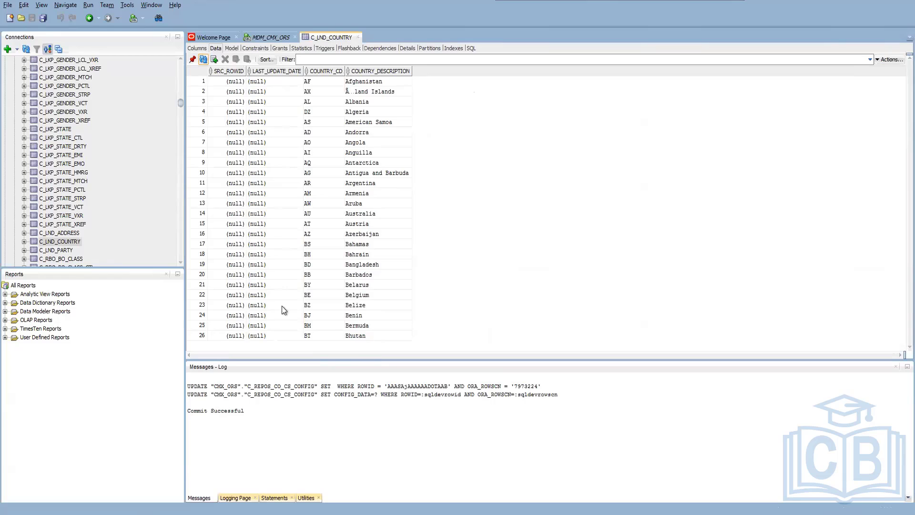
pyautogui.moveTo(382, 335); pyautogui.dragTo(216, 58)
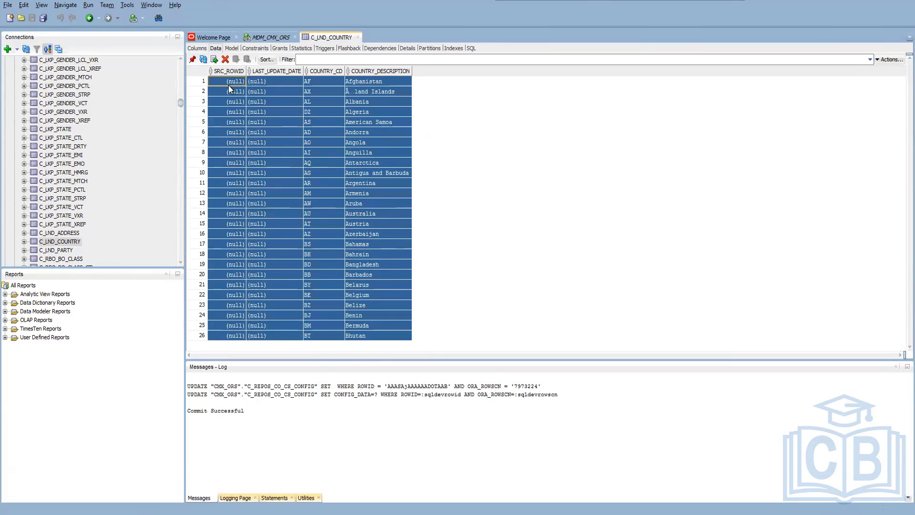
pyautogui.click(225, 59)
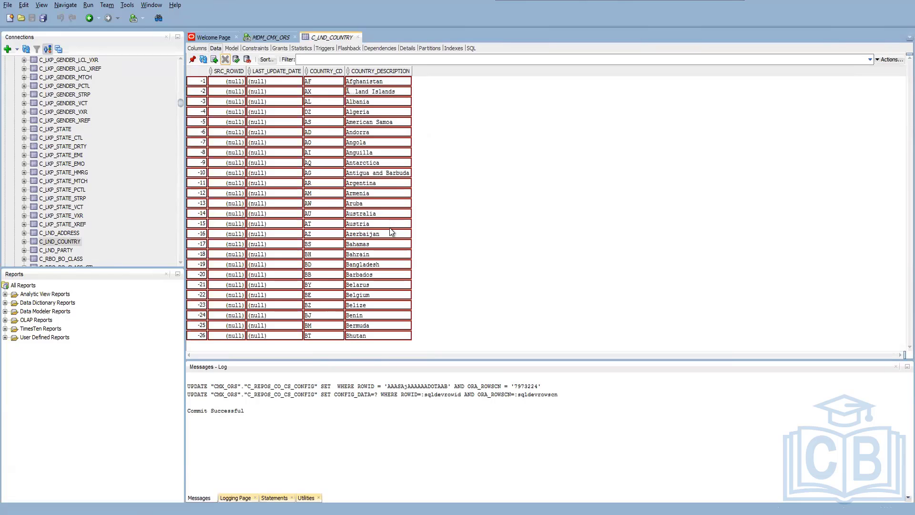
pyautogui.click(237, 62)
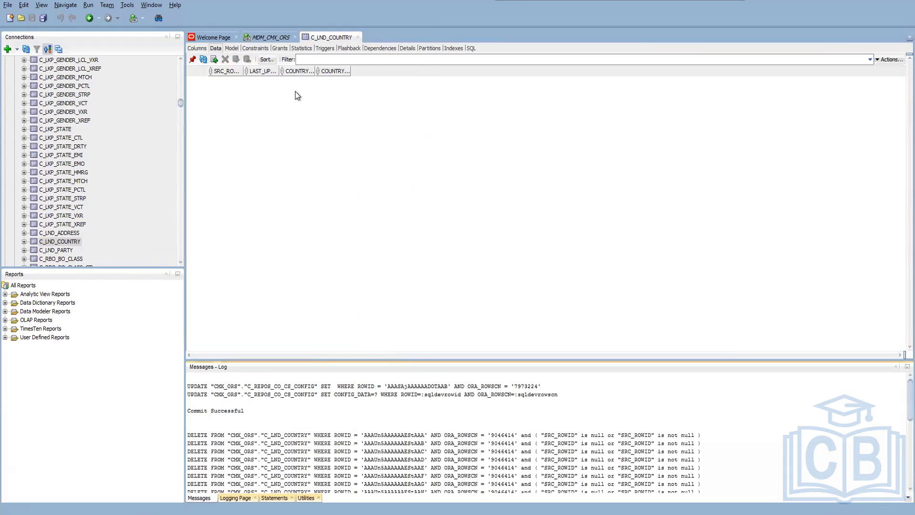
# Start a data import into C_LND_COUNTRY from Country.txt, keeping the Insert method and all source columns.
pyautogui.click(264, 38)
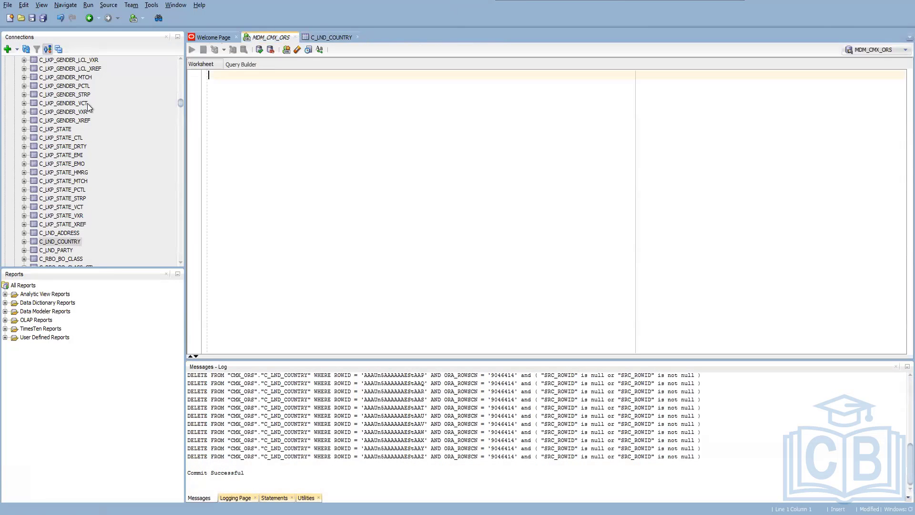
pyautogui.click(60, 242)
pyautogui.rightClick(59, 244)
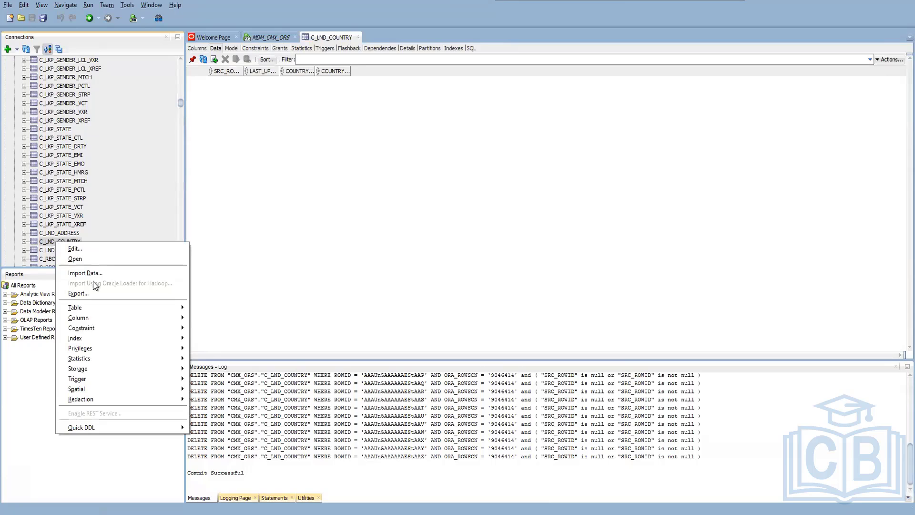
pyautogui.press('Return')
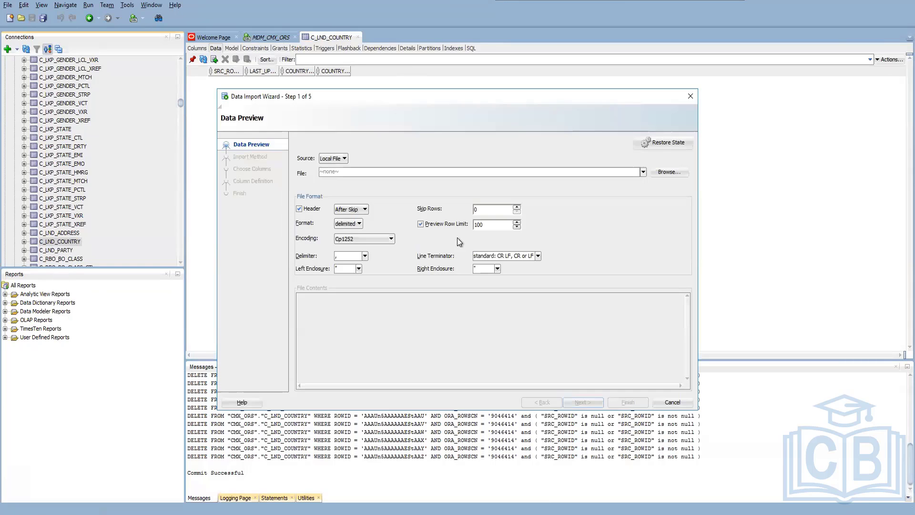
pyautogui.click(672, 171)
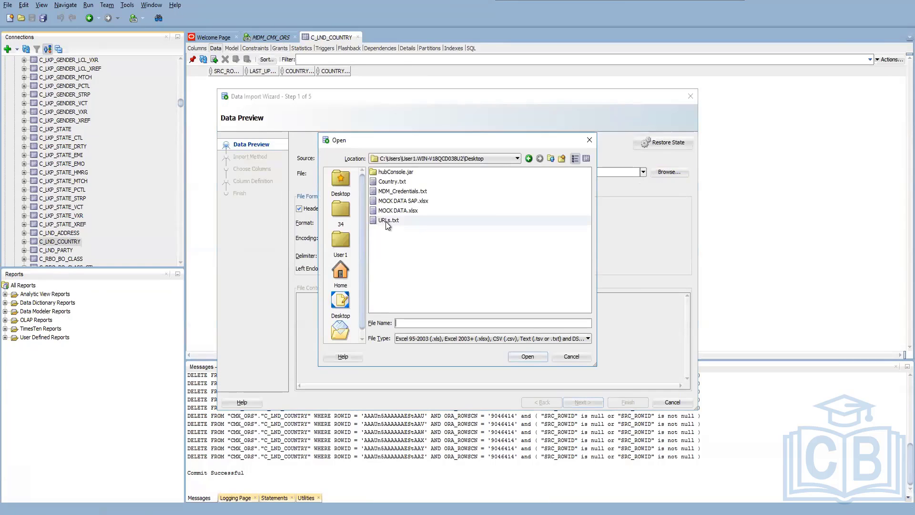
pyautogui.doubleClick(392, 182)
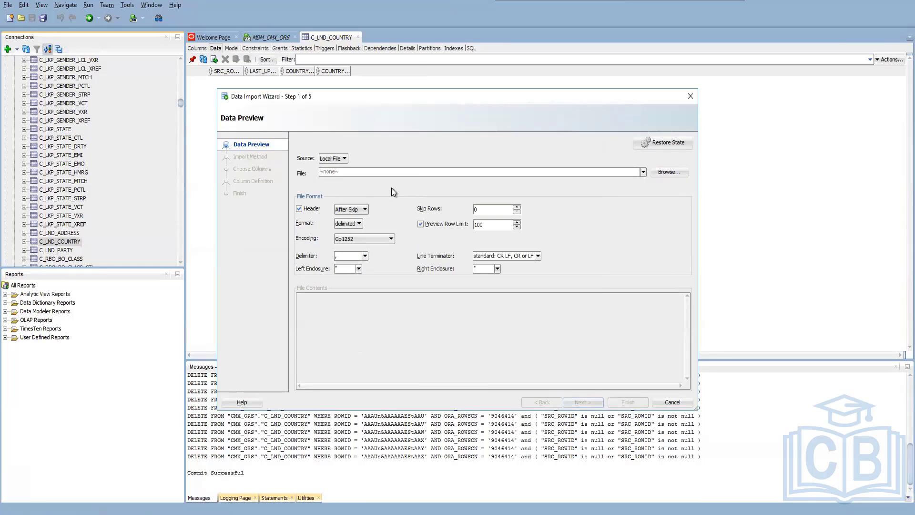
pyautogui.click(582, 402)
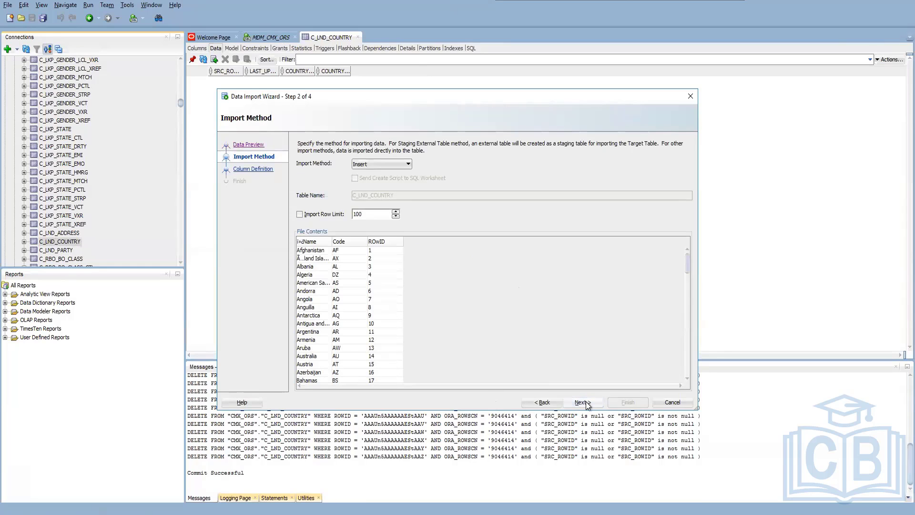
pyautogui.click(582, 402)
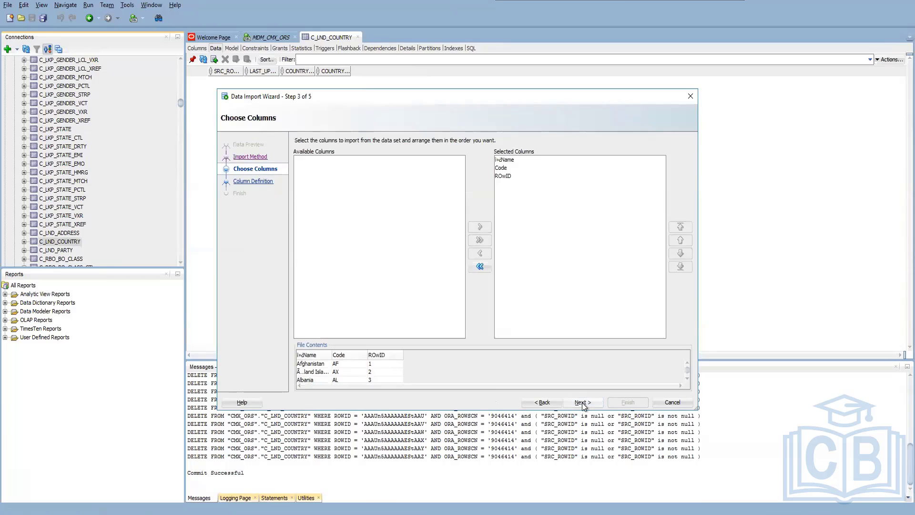
pyautogui.click(582, 402)
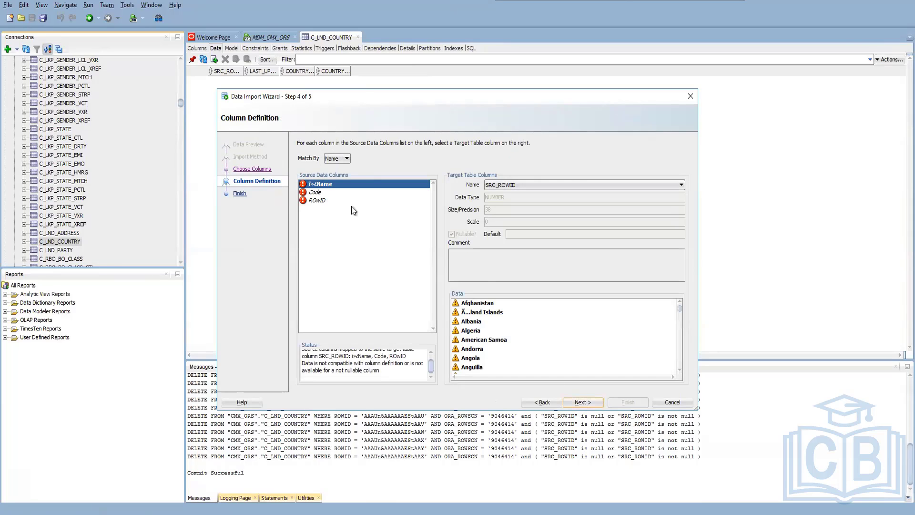
# Map the source Name column to COUNTRY_DESCRIPTION and Code to COUNTRY_CD, keeping ROwID mapped to SRC_ROWID.
pyautogui.click(564, 184)
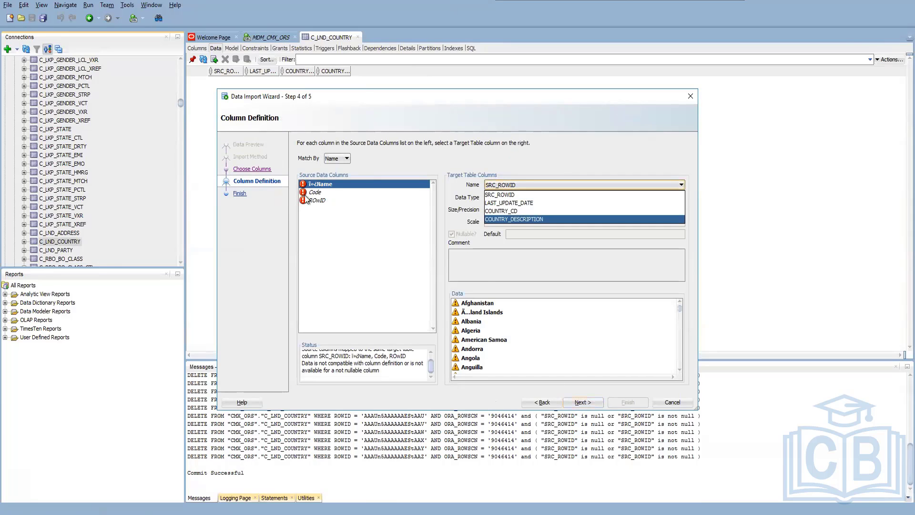
pyautogui.click(534, 220)
pyautogui.click(312, 192)
pyautogui.click(540, 184)
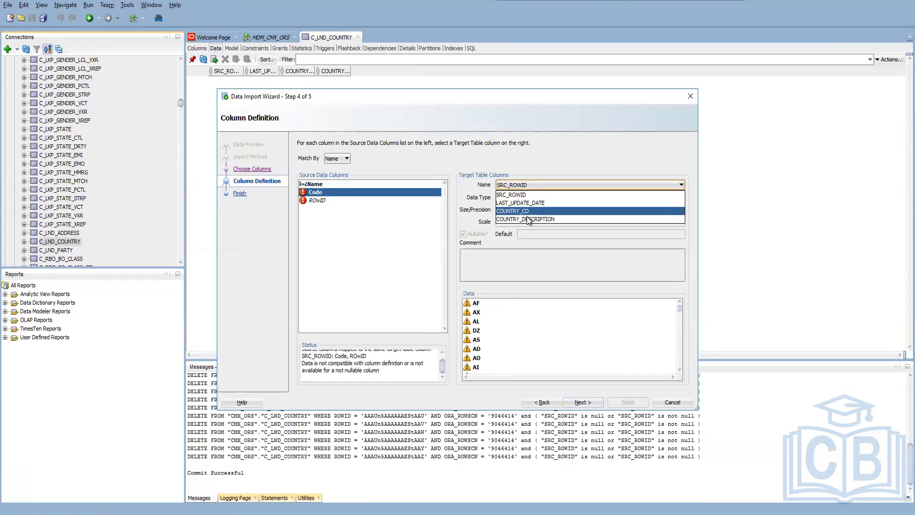
pyautogui.click(527, 210)
pyautogui.click(312, 199)
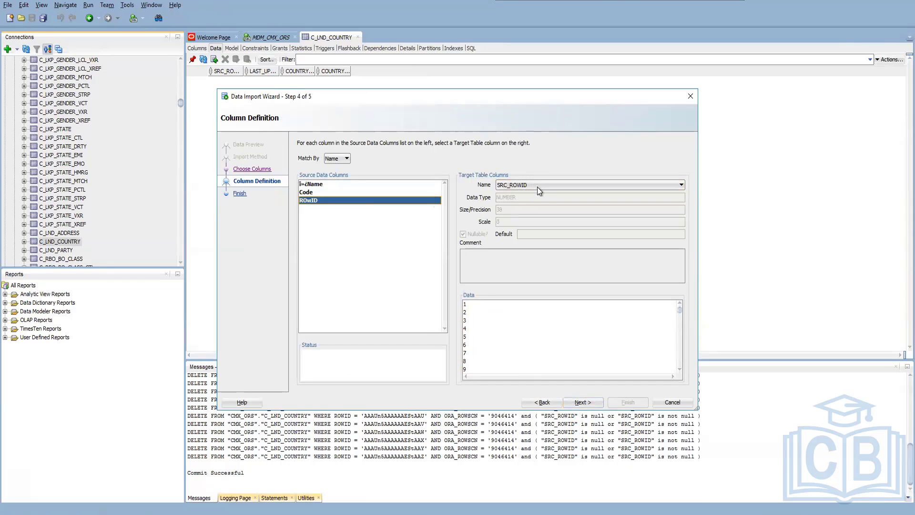
# Run the Country.txt import and refresh the C_LND_COUNTRY data to review the loaded rows.
pyautogui.click(581, 403)
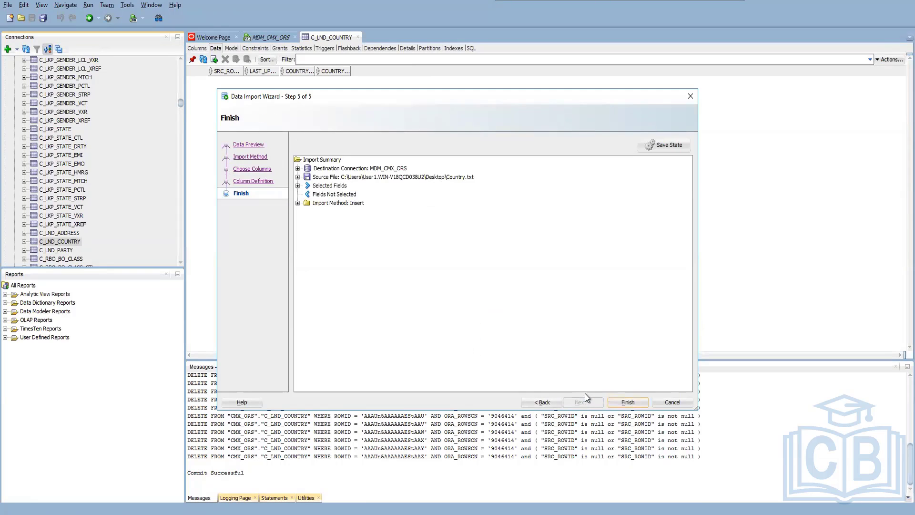
pyautogui.click(628, 403)
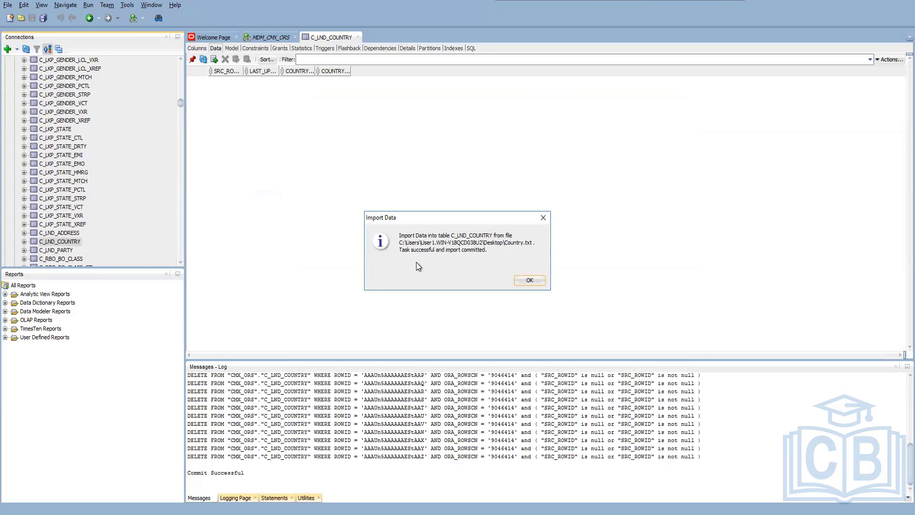
pyautogui.click(529, 280)
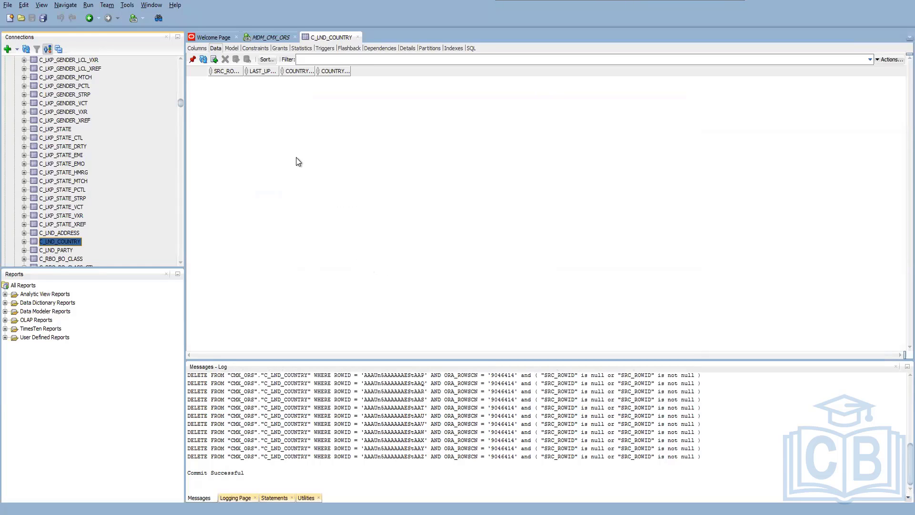
pyautogui.click(204, 60)
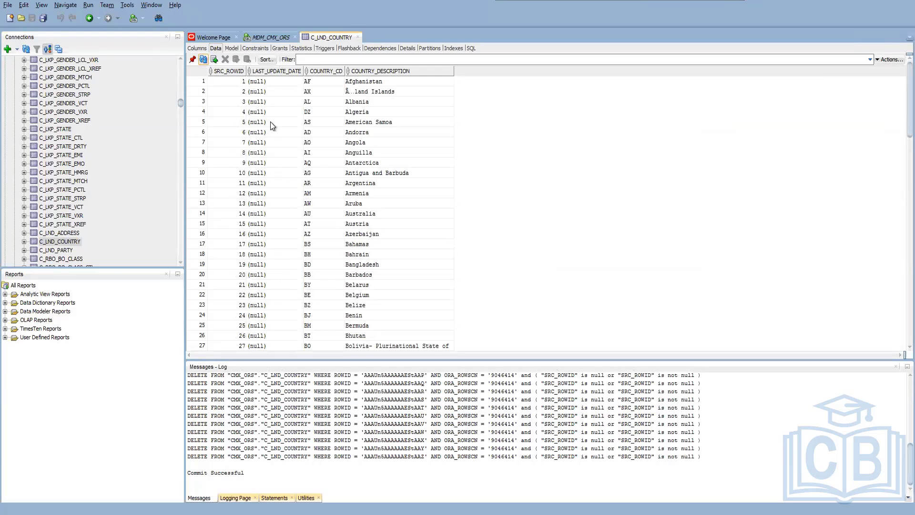
pyautogui.scroll(-5, 290, 236)
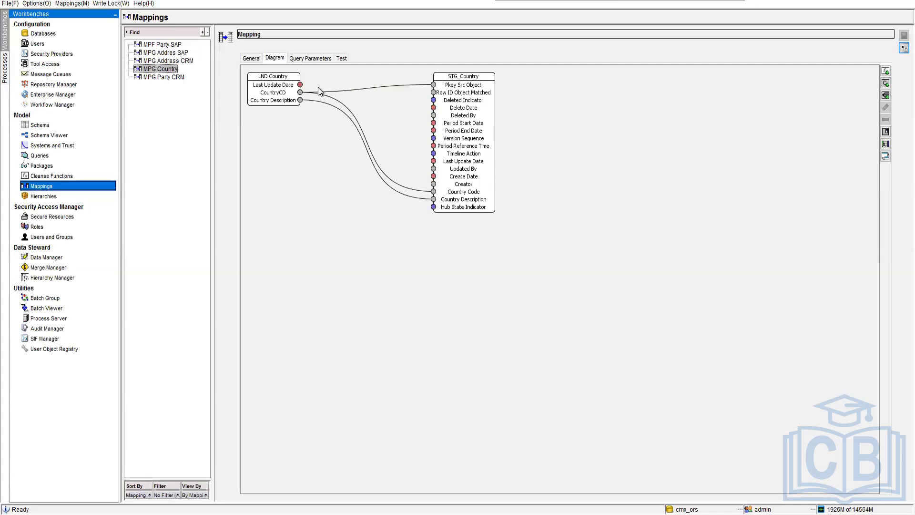
pyautogui.moveTo(300, 84); pyautogui.dragTo(434, 161)
pyautogui.click(394, 148)
pyautogui.press('Delete')
# Add the Now function from Misc Functions to the MPG Country mapping and link its output to Last Update Date in STG_Country.
pyautogui.rightClick(310, 181)
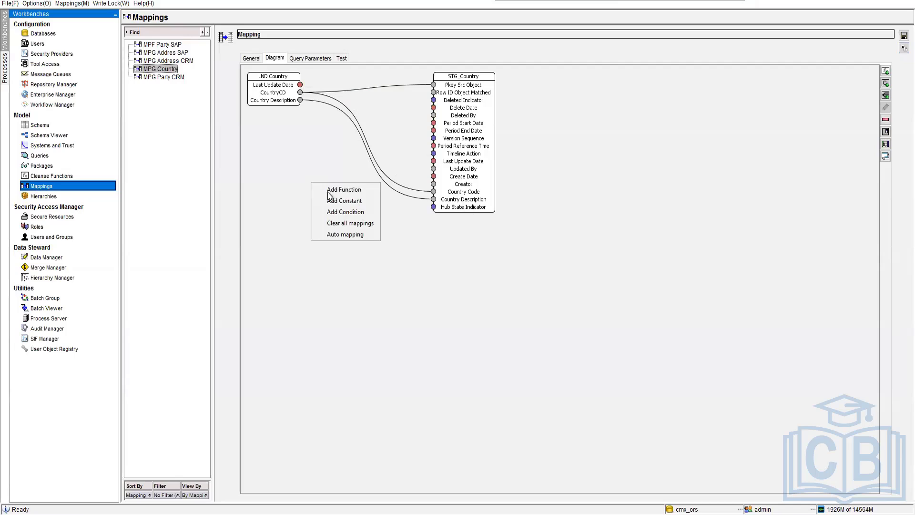
pyautogui.click(355, 190)
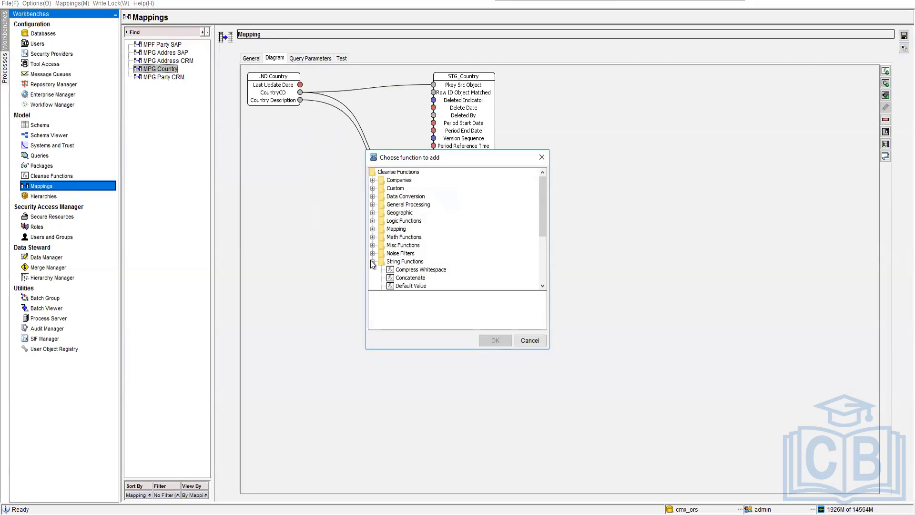
pyautogui.click(372, 261)
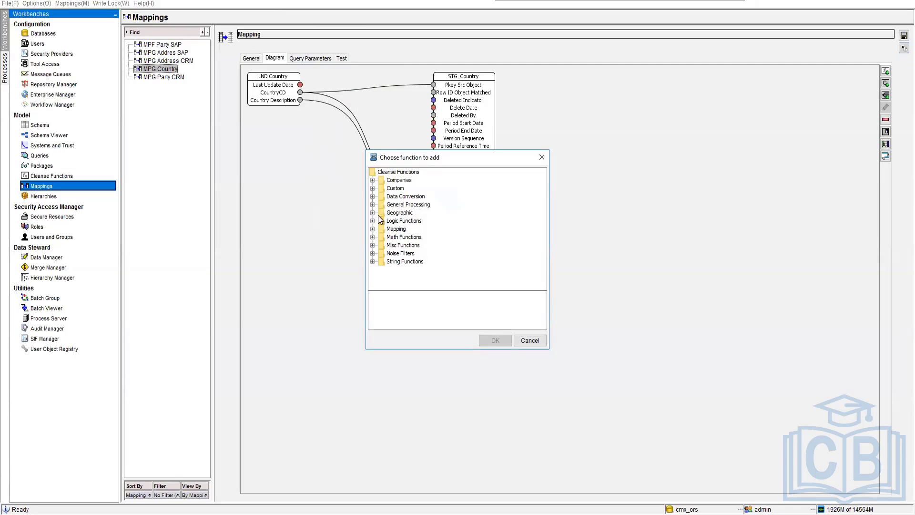
pyautogui.click(372, 245)
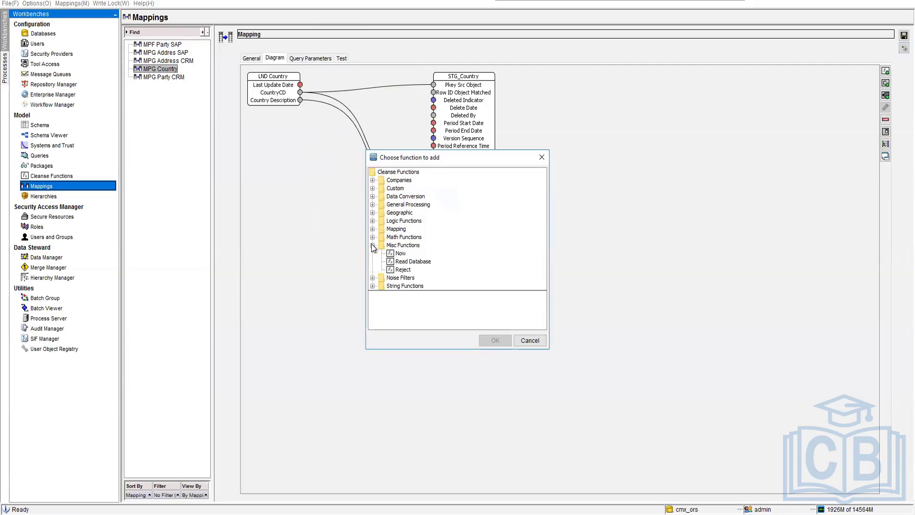
pyautogui.click(400, 253)
pyautogui.click(495, 340)
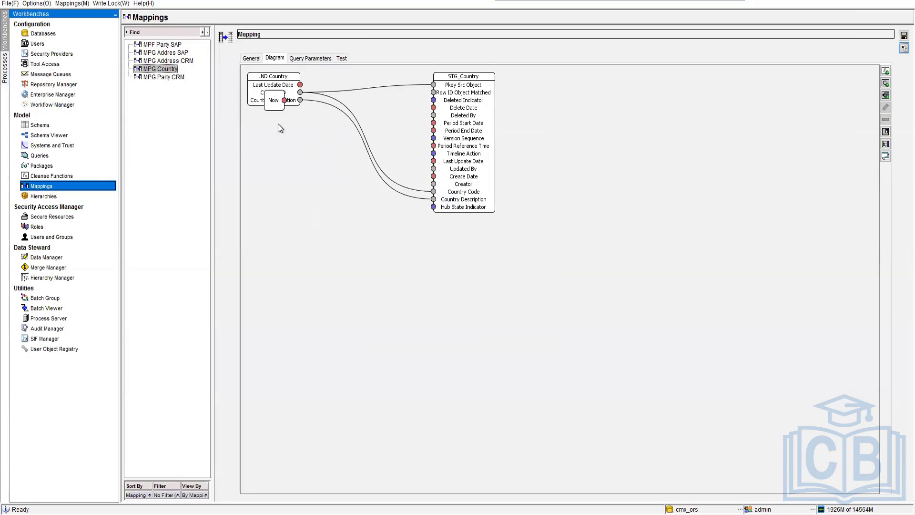
pyautogui.moveTo(275, 103); pyautogui.dragTo(434, 161)
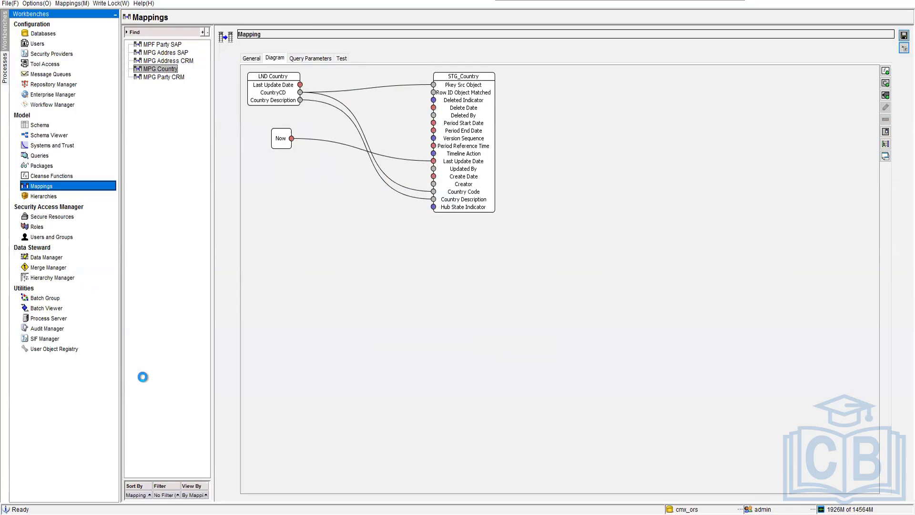
# Release the write lock in the Hub console and acquire it again.
pyautogui.click(72, 318)
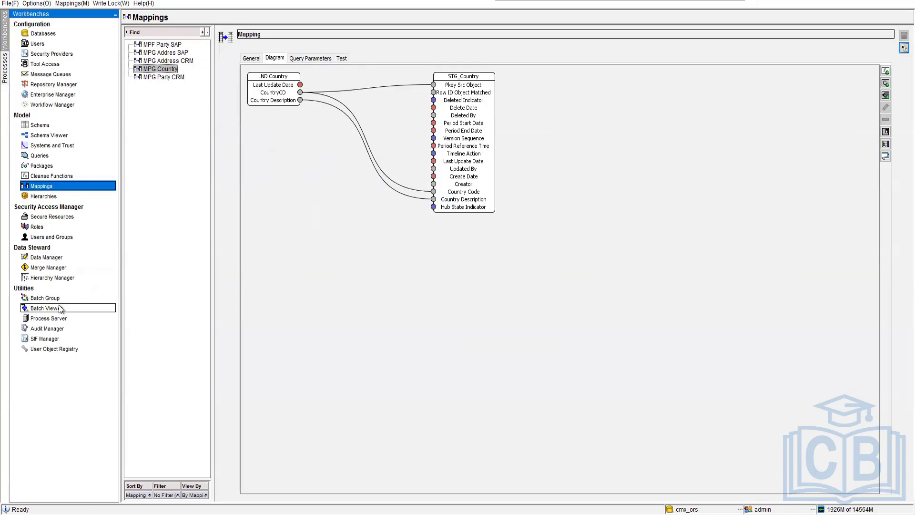
pyautogui.click(59, 309)
pyautogui.moveTo(151, 514)
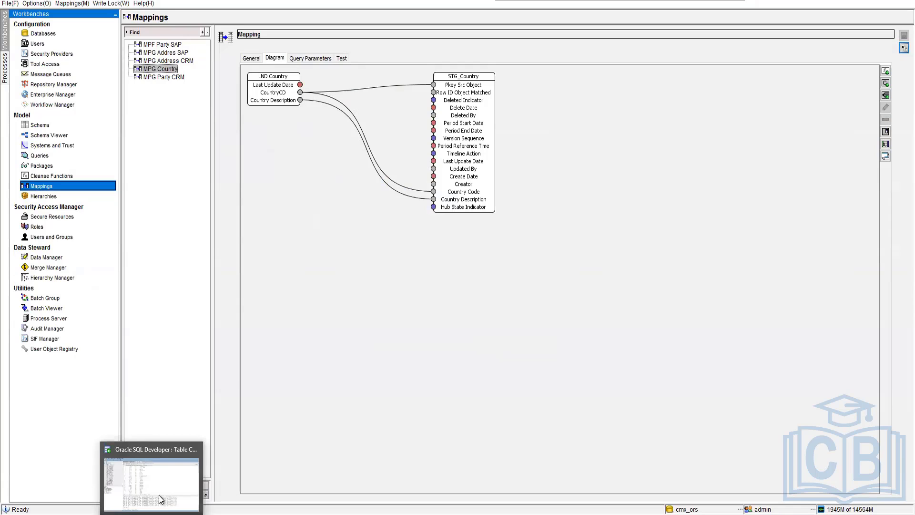
pyautogui.click(106, 4)
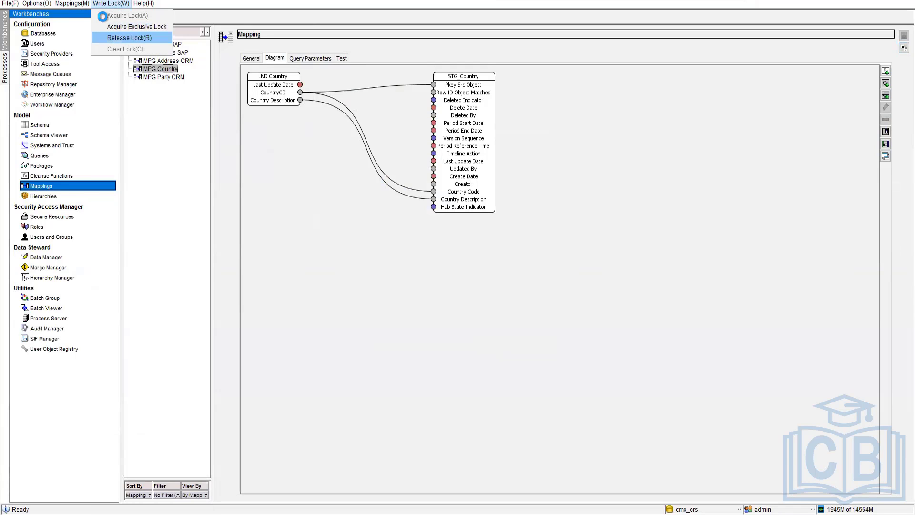
pyautogui.click(104, 4)
pyautogui.click(110, 17)
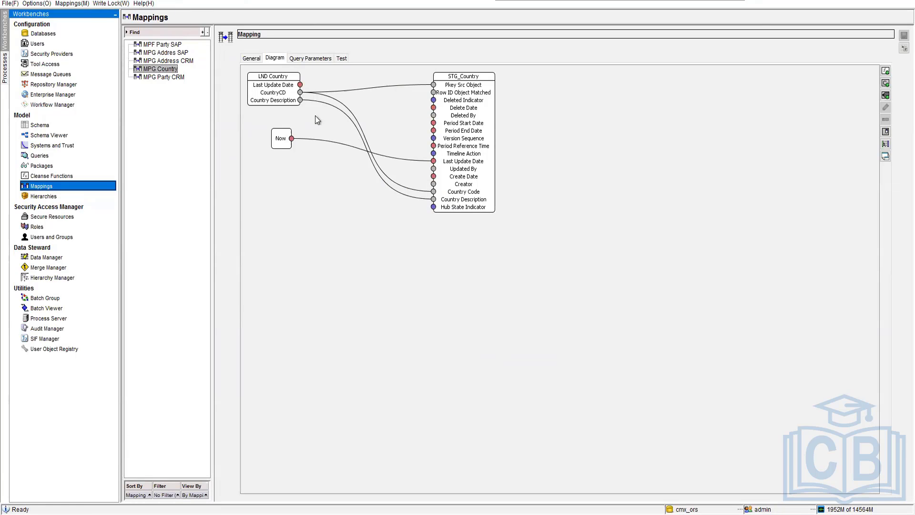
# Browse the Custom cleanse functions available for the MPG Country mapping and close the function chooser without adding any.
pyautogui.rightClick(293, 205)
pyautogui.click(312, 211)
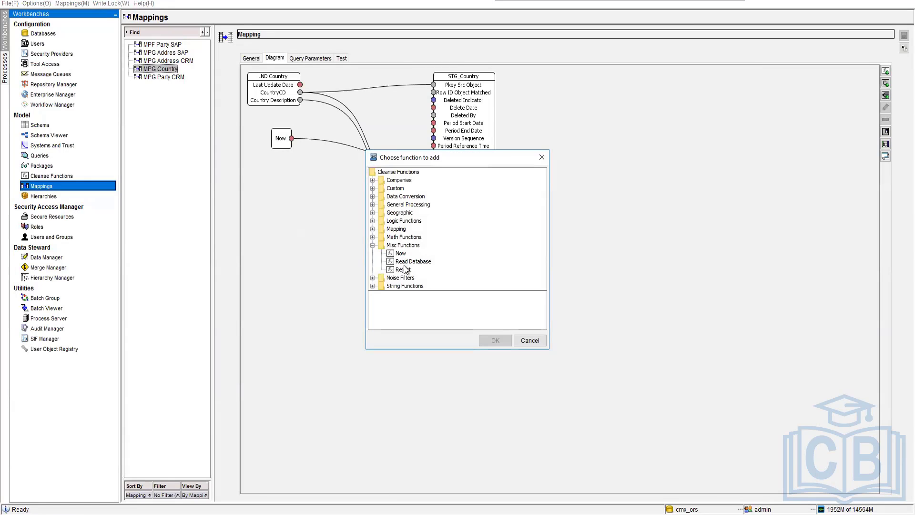
pyautogui.click(372, 188)
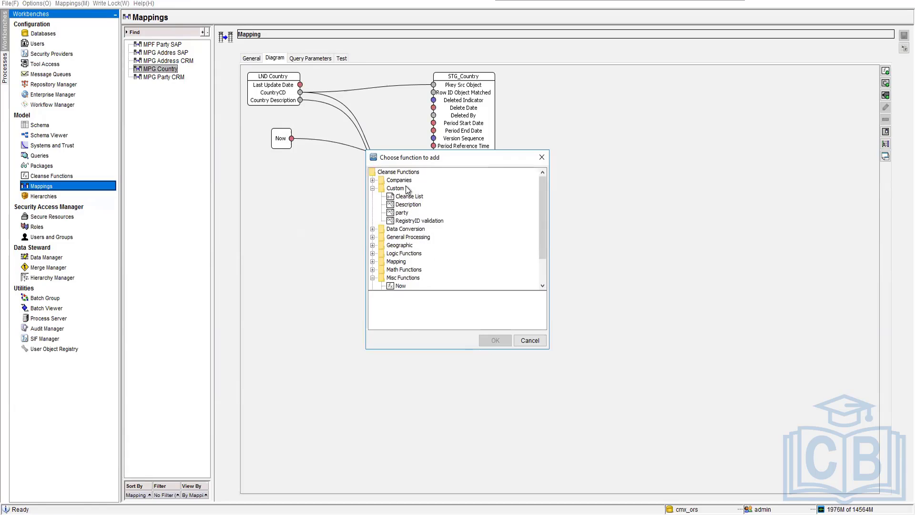
pyautogui.click(373, 188)
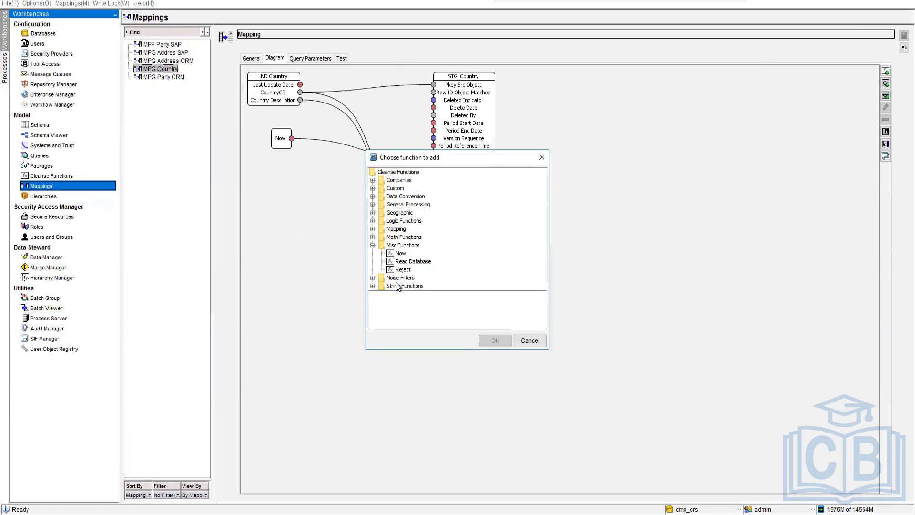
pyautogui.click(532, 340)
# Open the MPF Party SAP mapping and inspect the inputs of its Concatenate function, expanding and collapsing the function.
pyautogui.click(165, 46)
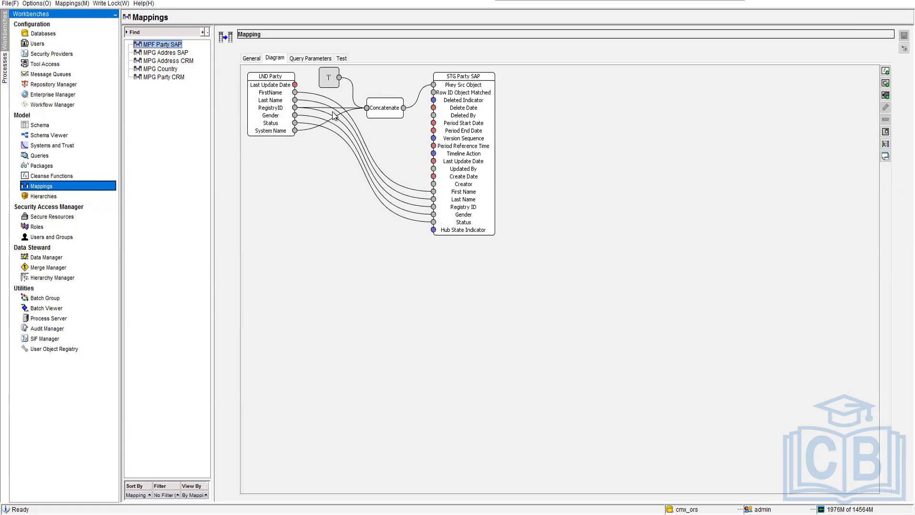
pyautogui.doubleClick(391, 108)
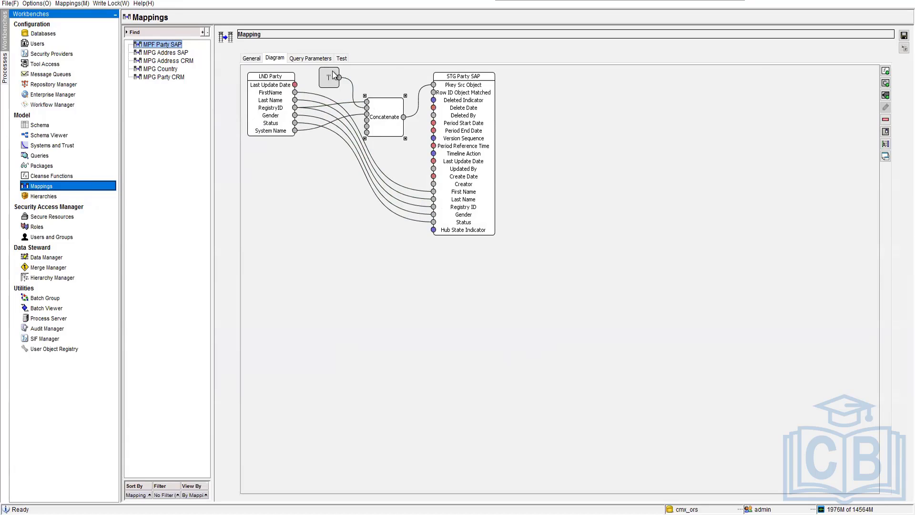
pyautogui.click(384, 121)
pyautogui.doubleClick(388, 117)
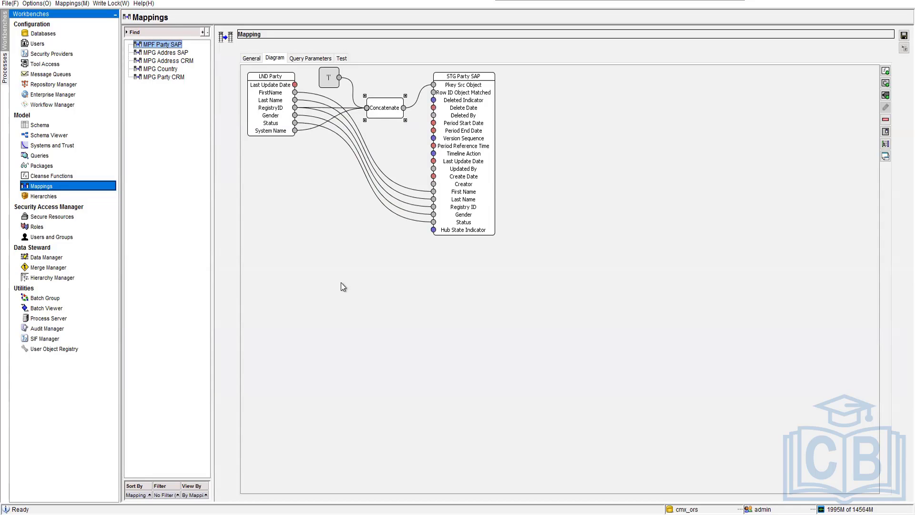
pyautogui.click(341, 282)
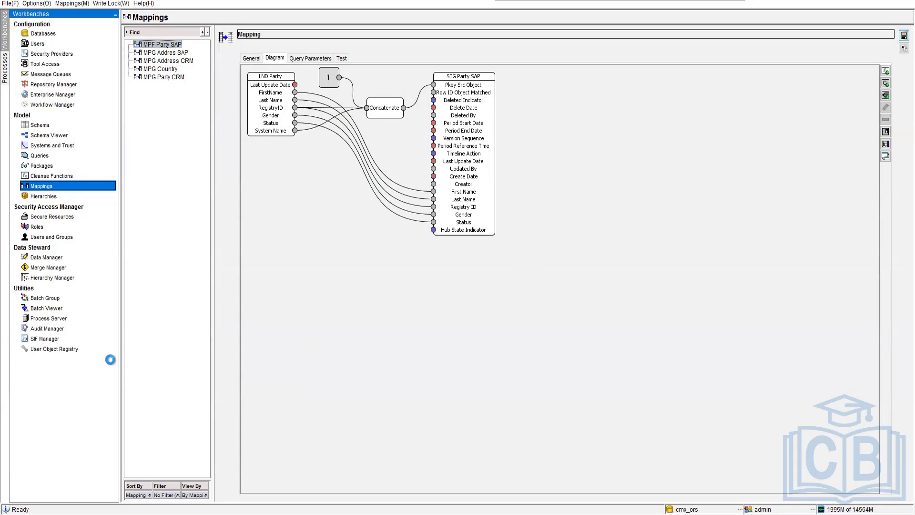
# Execute the MPG Country stage batch job for STG_Country in the Batch Viewer, refresh its status and open the run's details.
pyautogui.click(46, 307)
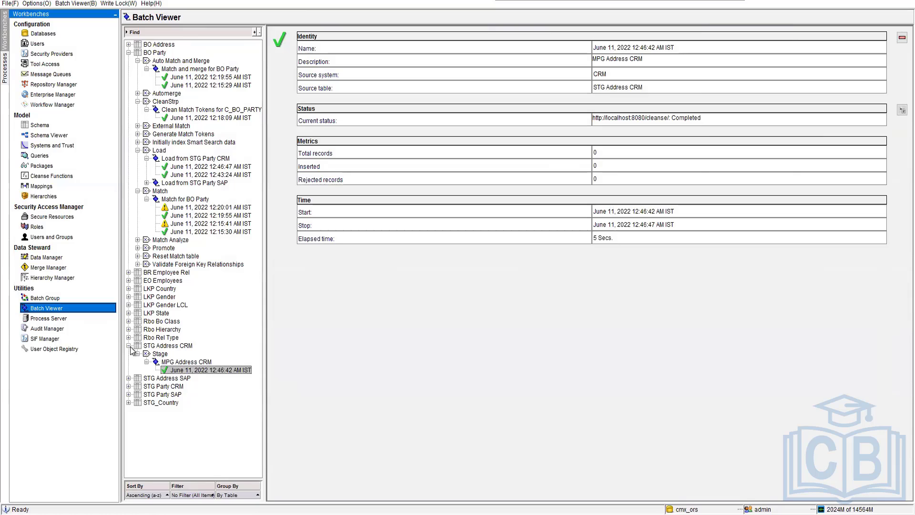
pyautogui.click(128, 289)
pyautogui.scroll(-2, 159, 365)
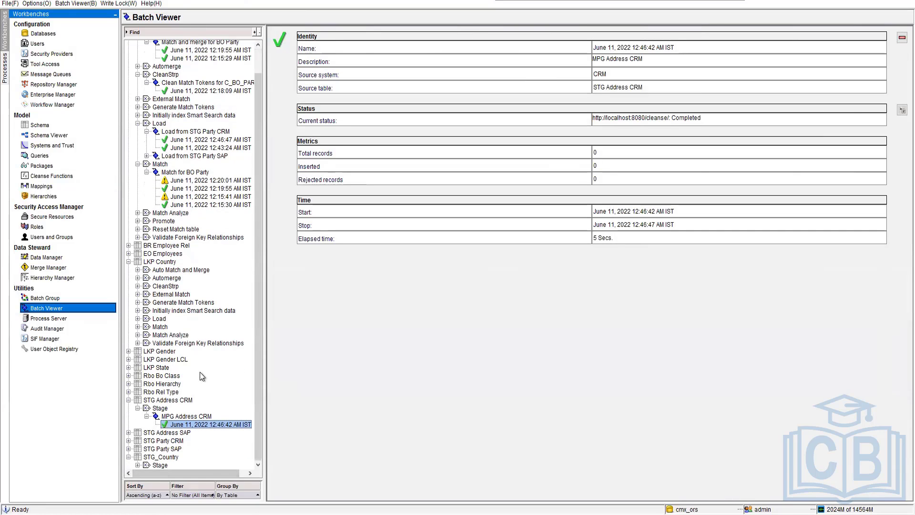
pyautogui.click(137, 465)
pyautogui.click(179, 464)
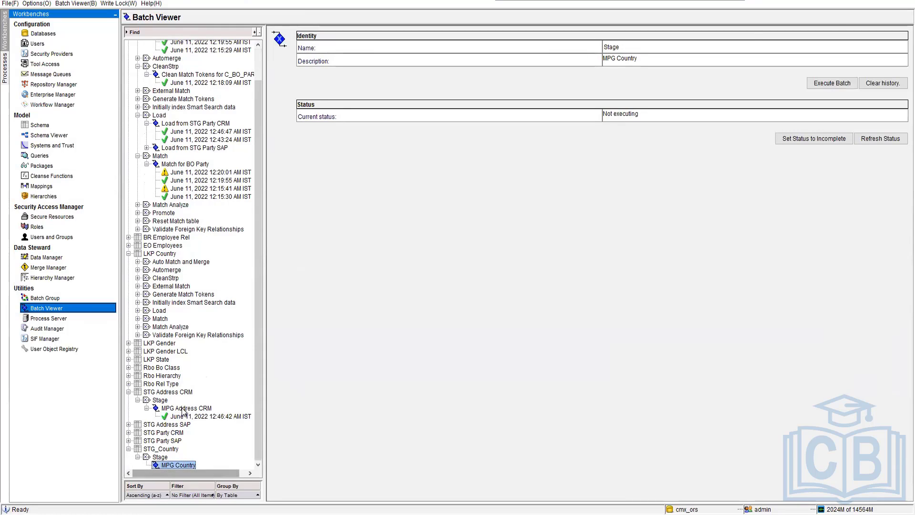
pyautogui.click(838, 84)
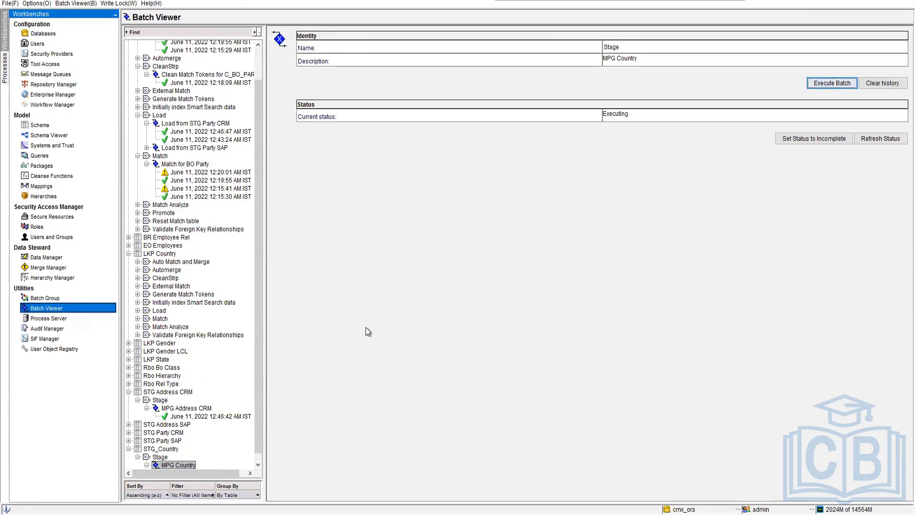
pyautogui.click(887, 139)
pyautogui.click(210, 465)
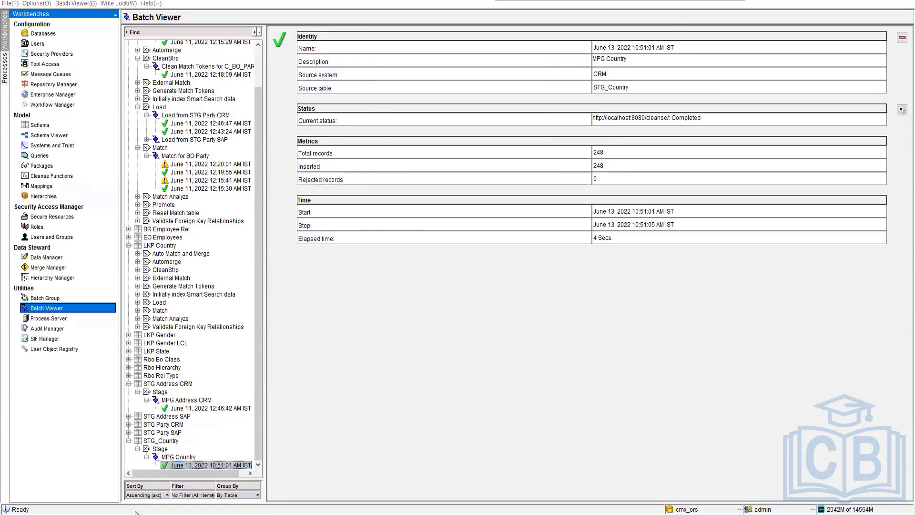
# Open the Country text file from the Desktop to check its last row number against the staged record count, and close it.
pyautogui.press('super+e')
pyautogui.click(229, 165)
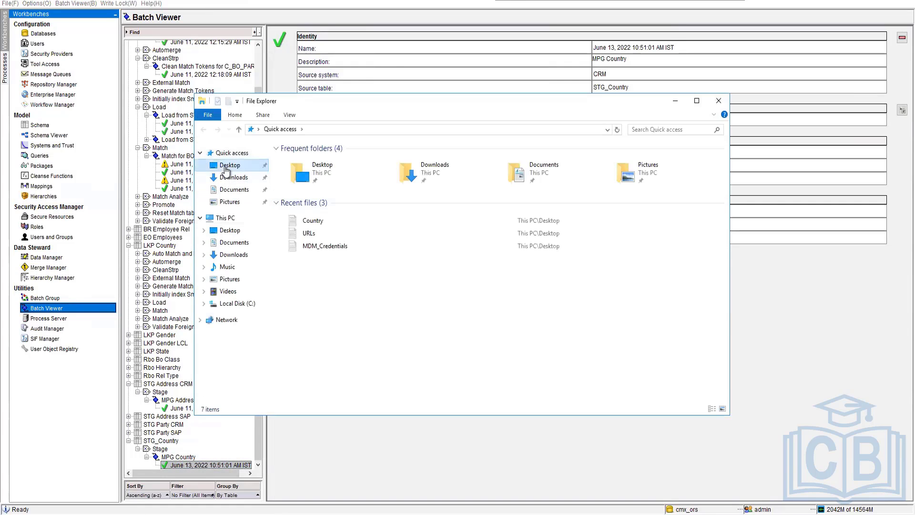
pyautogui.doubleClick(305, 185)
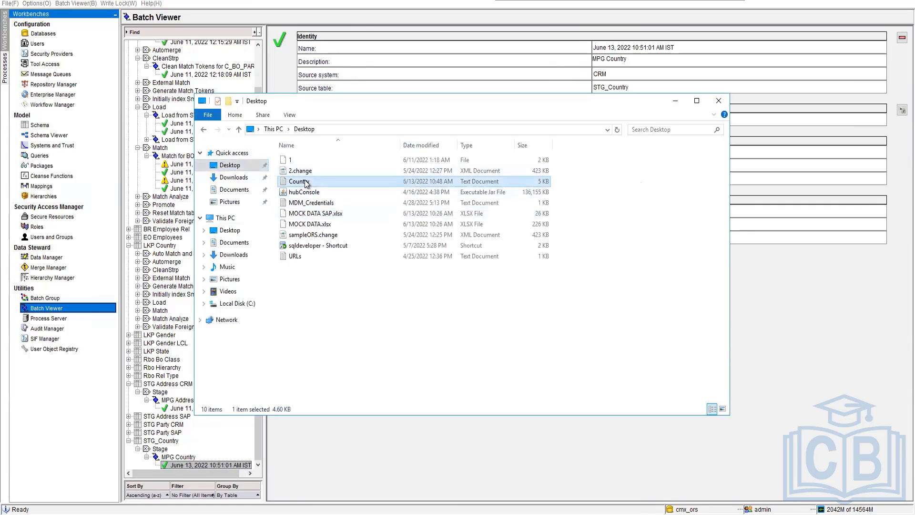
pyautogui.scroll(-6, 664, 394)
pyautogui.scroll(-1, 775, 316)
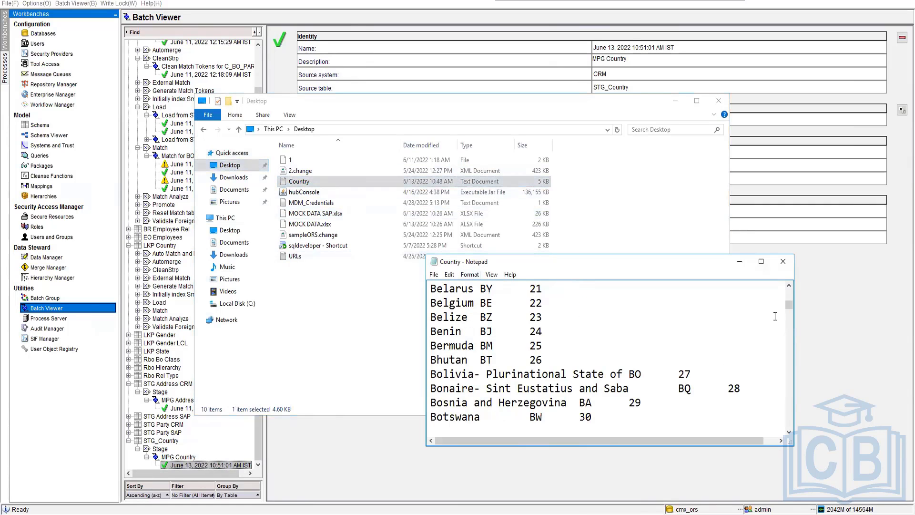
pyautogui.moveTo(790, 305); pyautogui.dragTo(790, 423)
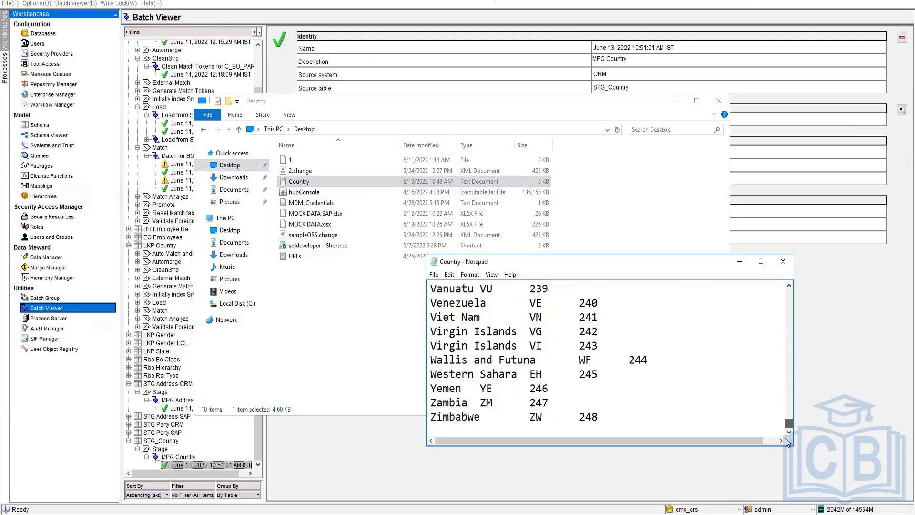
pyautogui.doubleClick(590, 418)
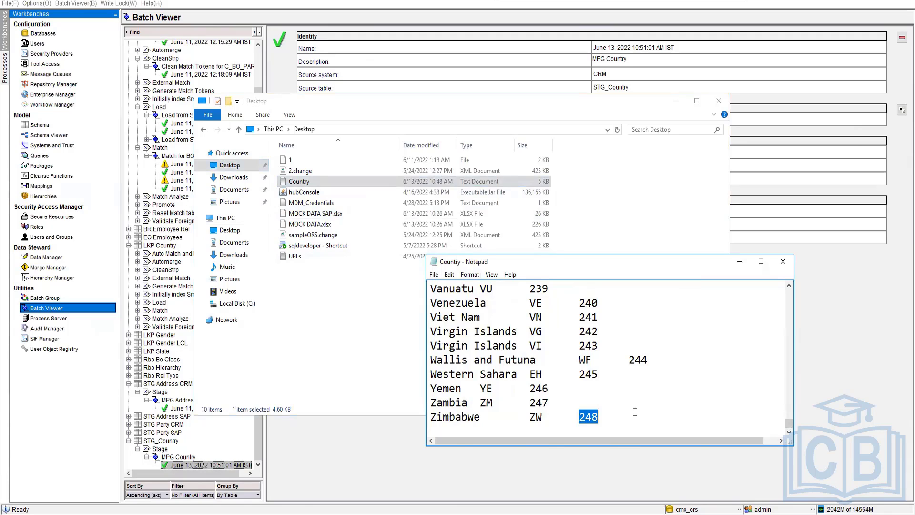
pyautogui.click(783, 261)
pyautogui.click(675, 102)
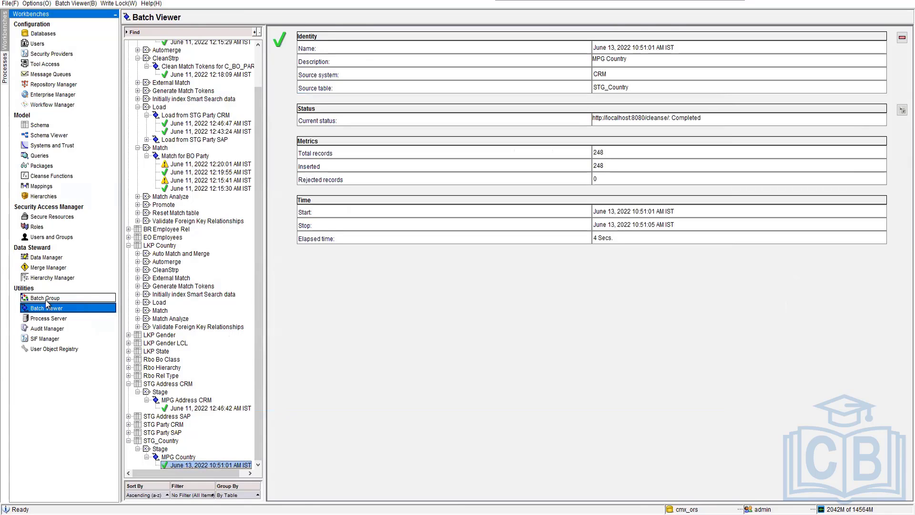
# Execute the Load from STG_Country batch job under LKP Country and refresh its status.
pyautogui.click(128, 440)
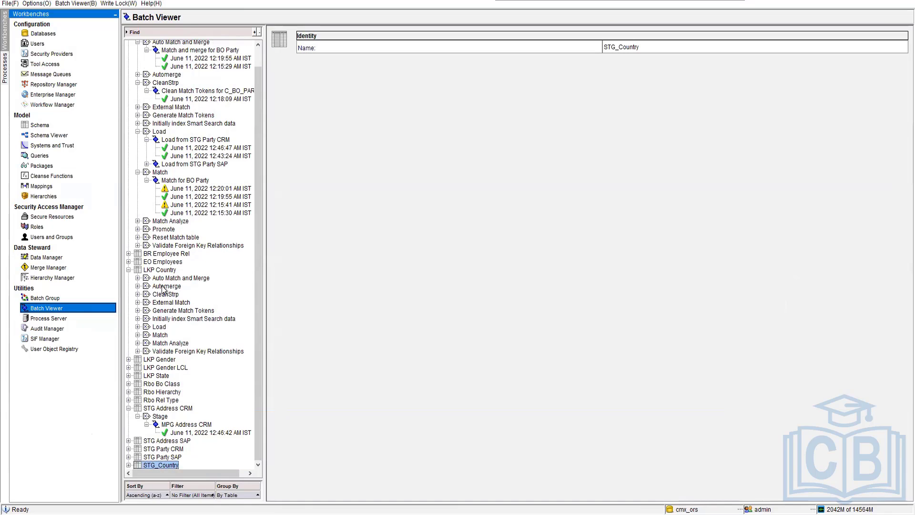
pyautogui.click(138, 327)
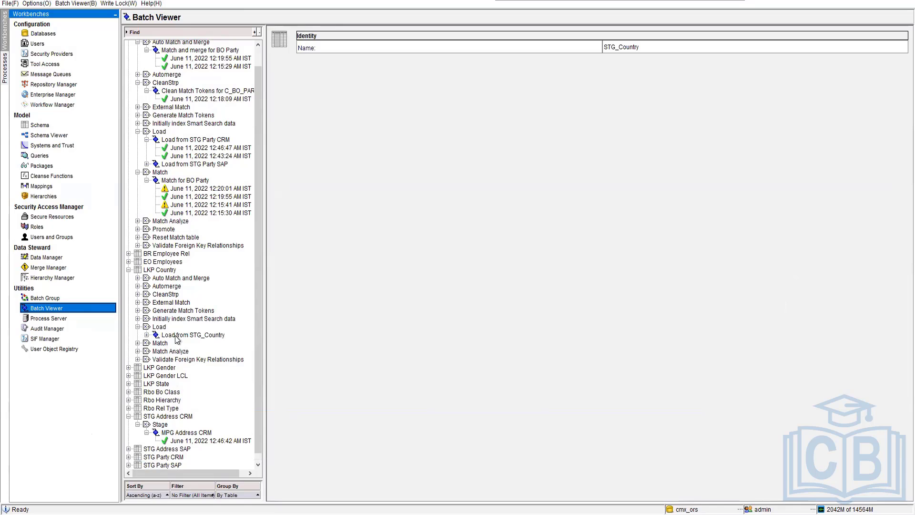
pyautogui.click(157, 336)
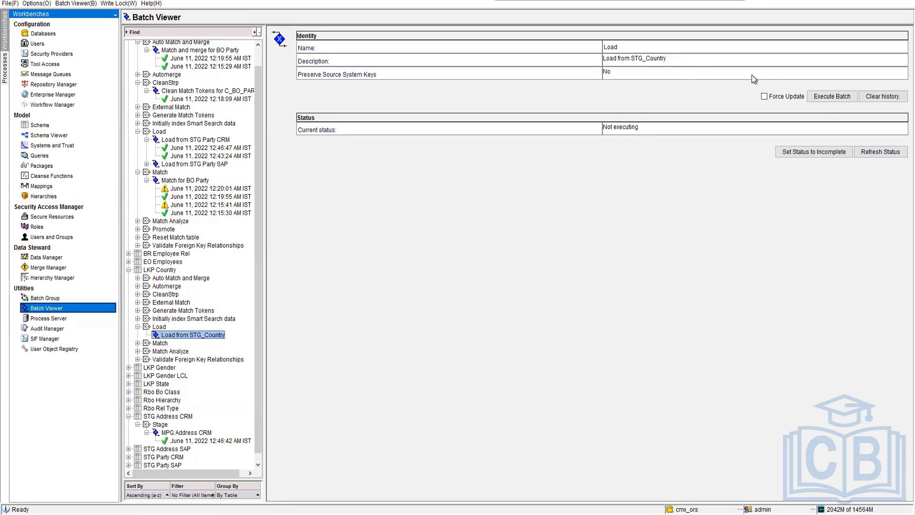
pyautogui.click(831, 96)
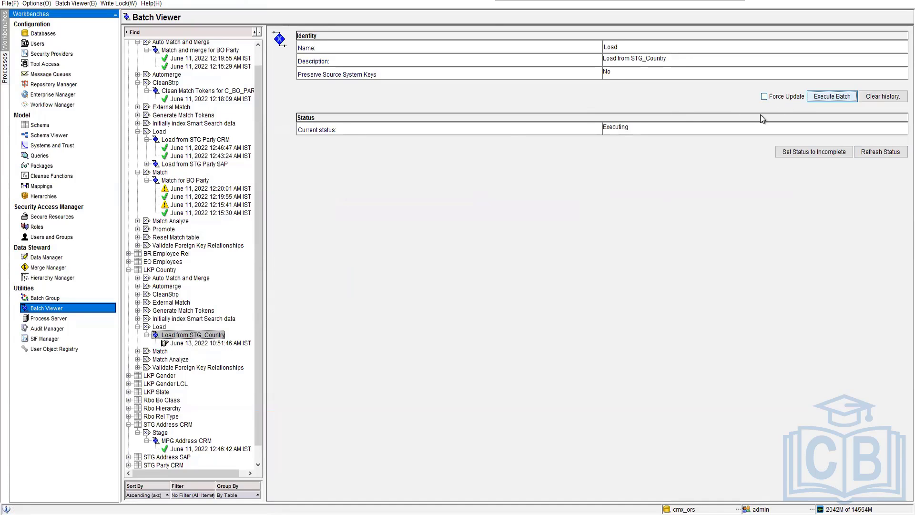
pyautogui.click(891, 154)
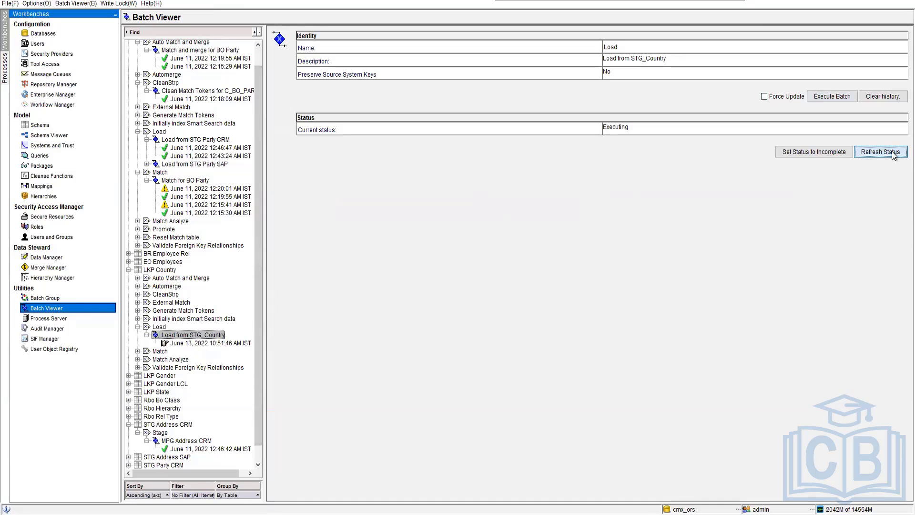
pyautogui.click(892, 154)
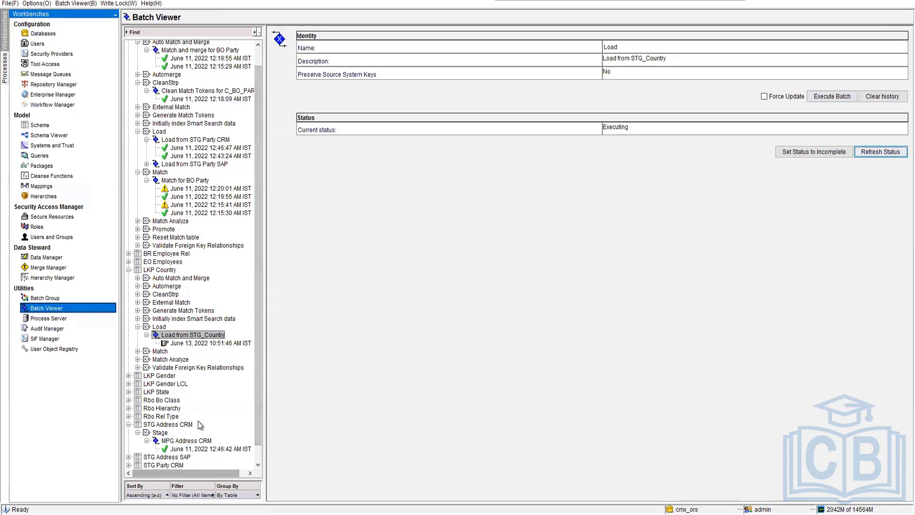
# Review the start and stop times of the completed MPG Country stage run under STG_Country.
pyautogui.scroll(-1, 213, 426)
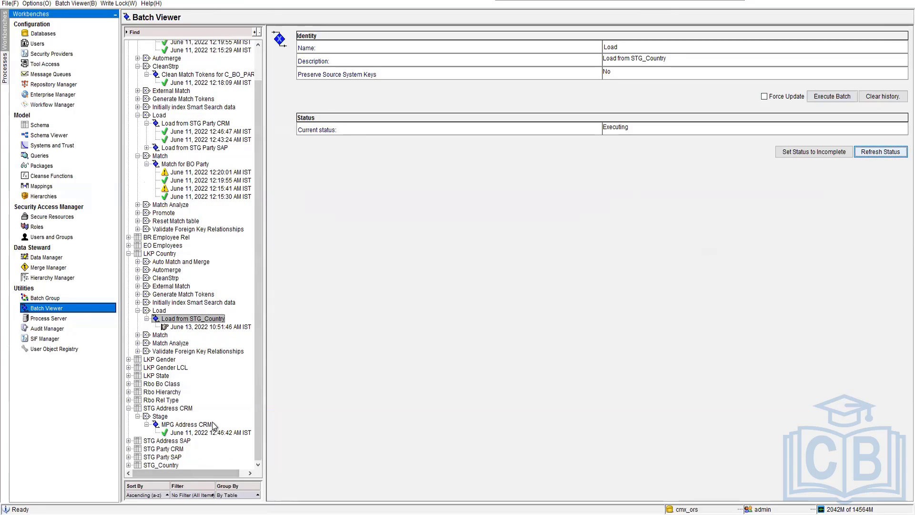
pyautogui.click(128, 464)
pyautogui.click(193, 465)
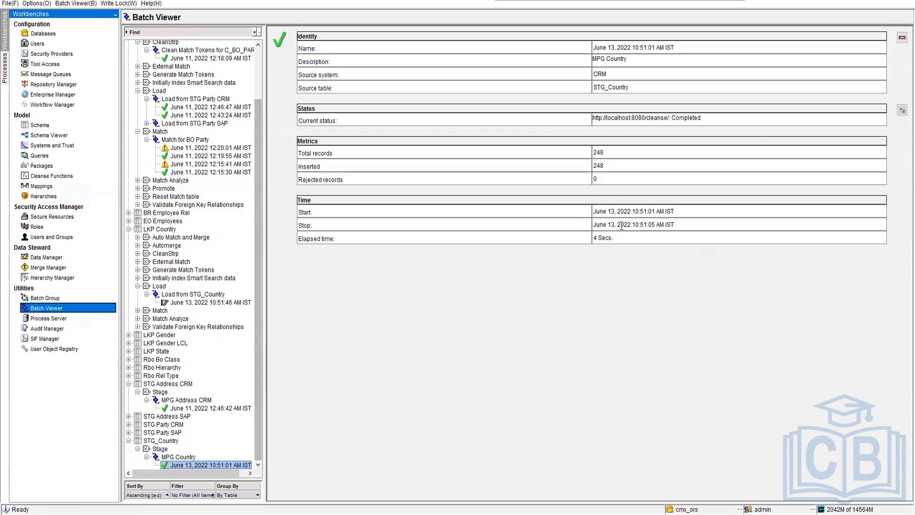
pyautogui.moveTo(637, 227); pyautogui.dragTo(664, 212)
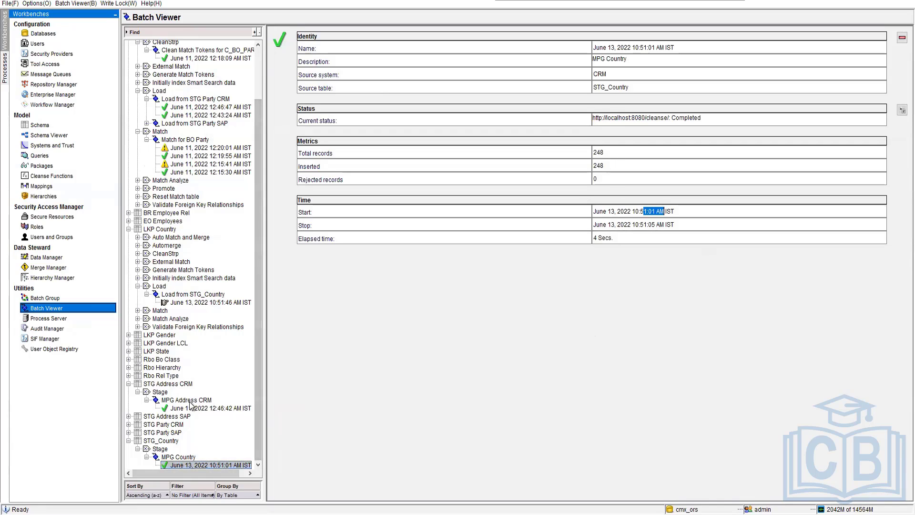
# Refresh the status of the Load from STG_Country job and open its run details to review the metrics.
pyautogui.click(192, 291)
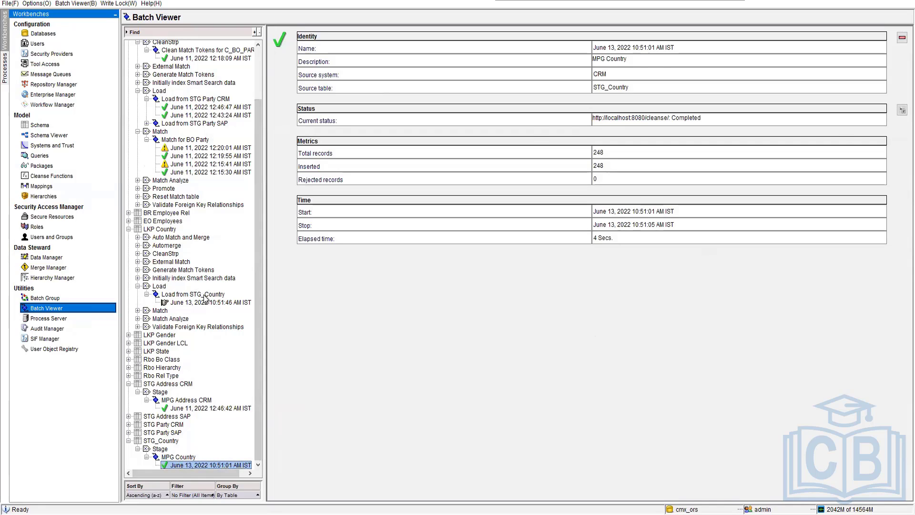
pyautogui.click(204, 295)
pyautogui.click(879, 151)
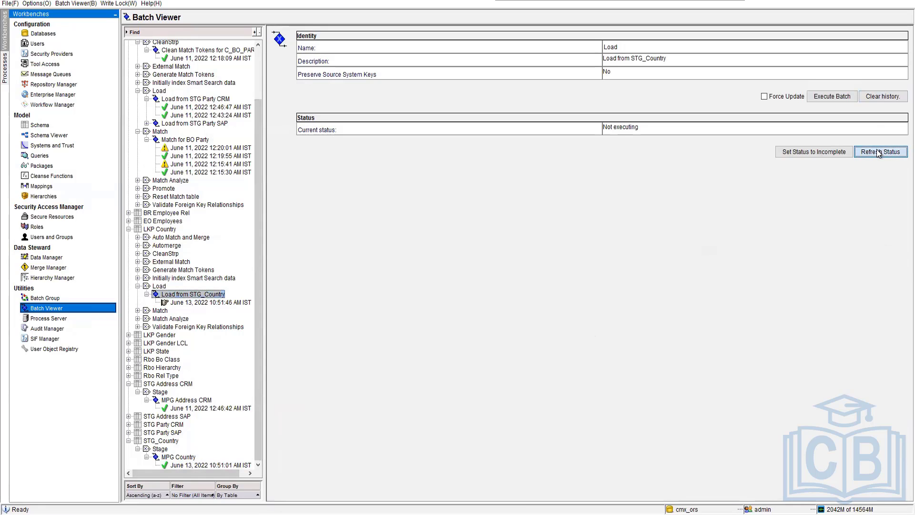
pyautogui.click(210, 302)
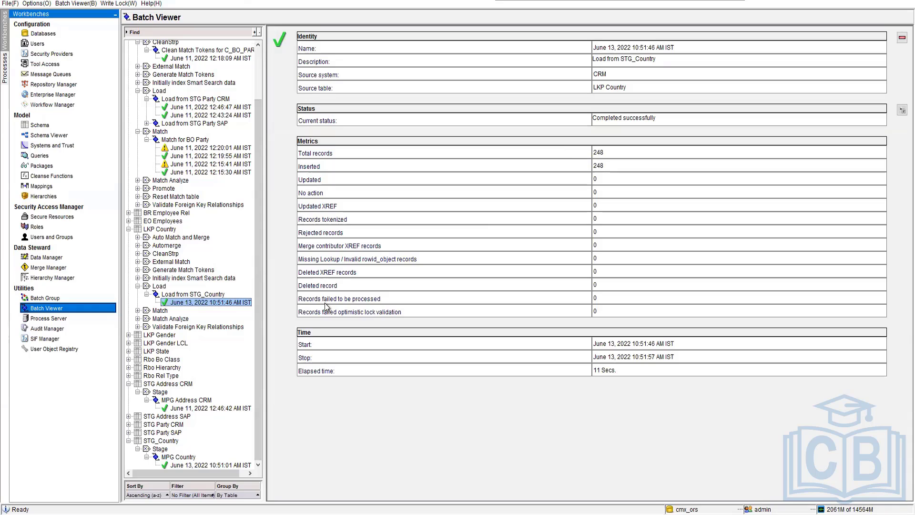
# Switch to SQL Developer and examine the loaded rows and columns of the C_LKP_COUNTRY_XREF table.
pyautogui.hotkey('alt', 'Tab')
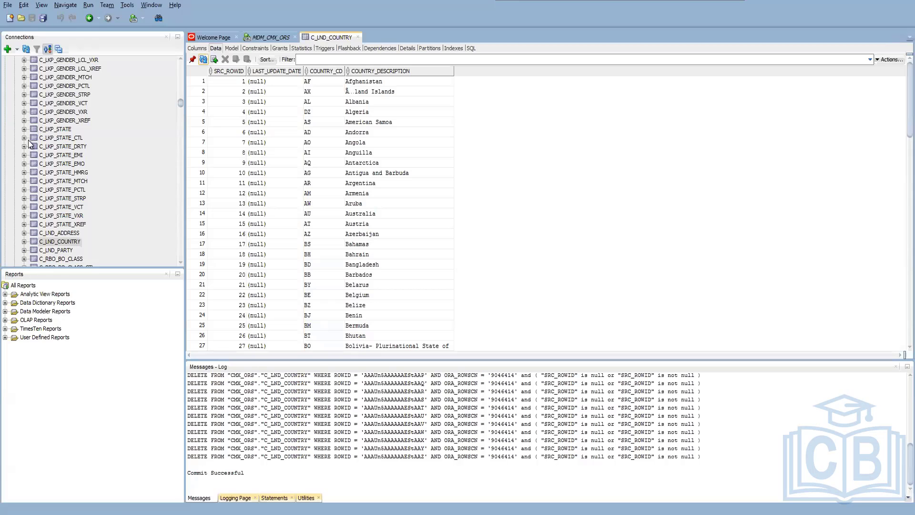
pyautogui.scroll(10, 59, 220)
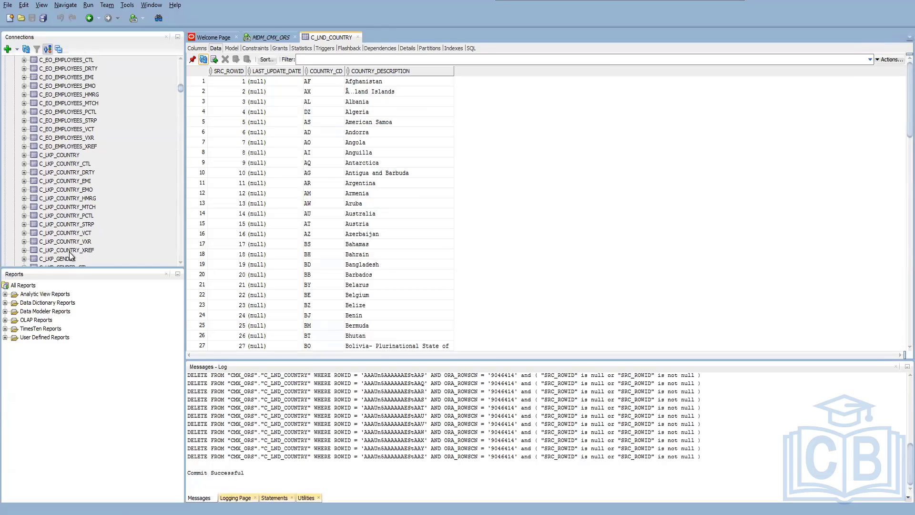
pyautogui.click(69, 253)
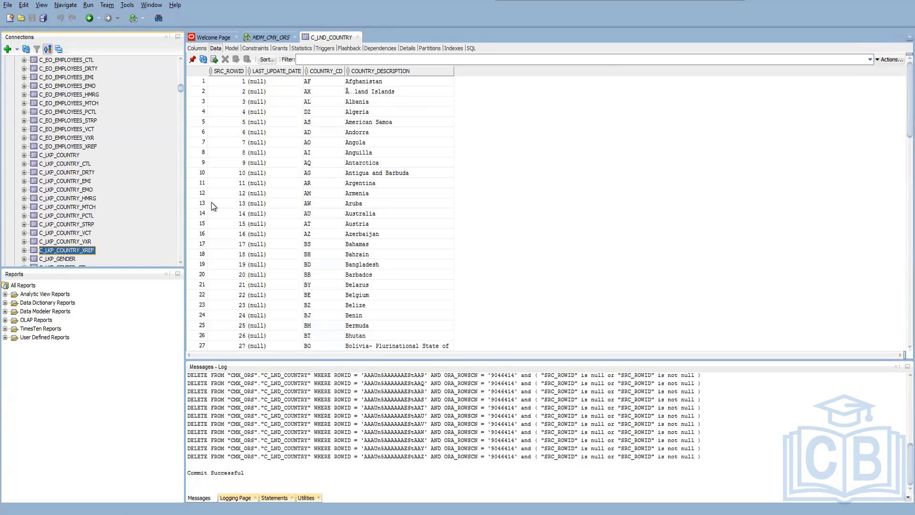
pyautogui.click(64, 248)
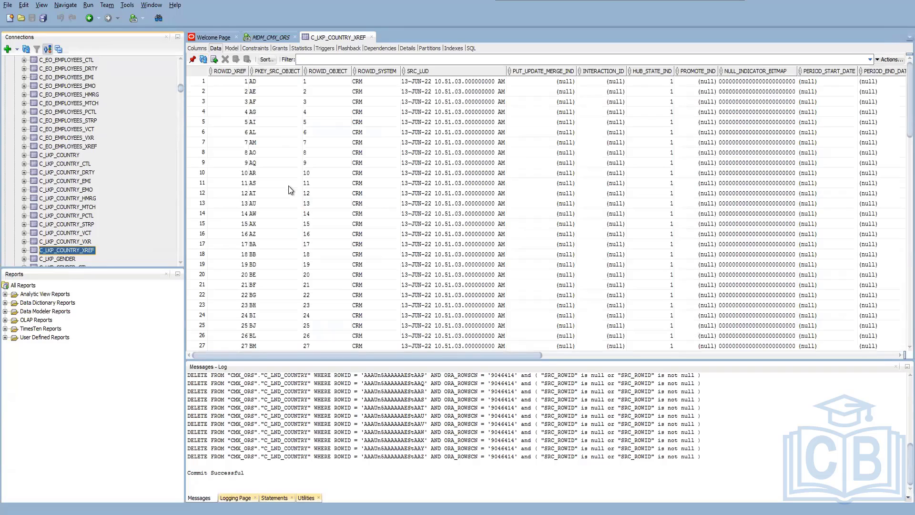
pyautogui.scroll(-10, 291, 190)
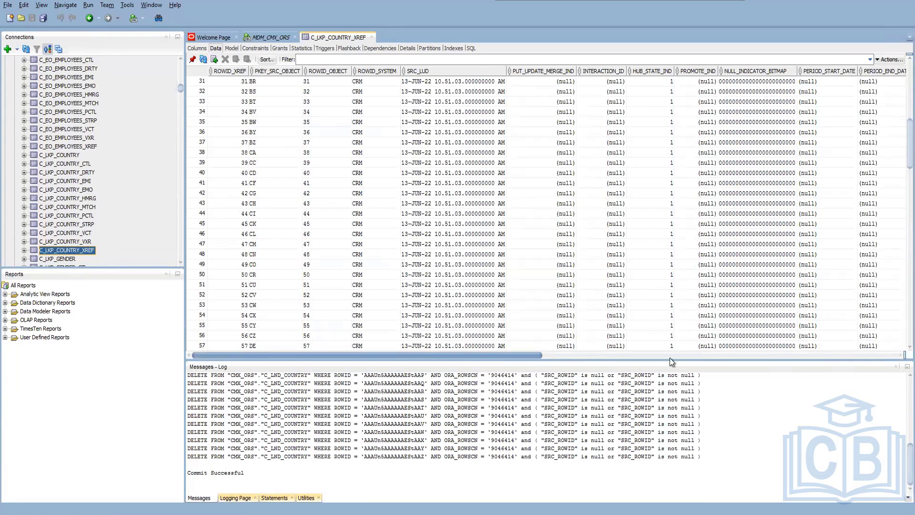
pyautogui.hscroll(15, 670, 357)
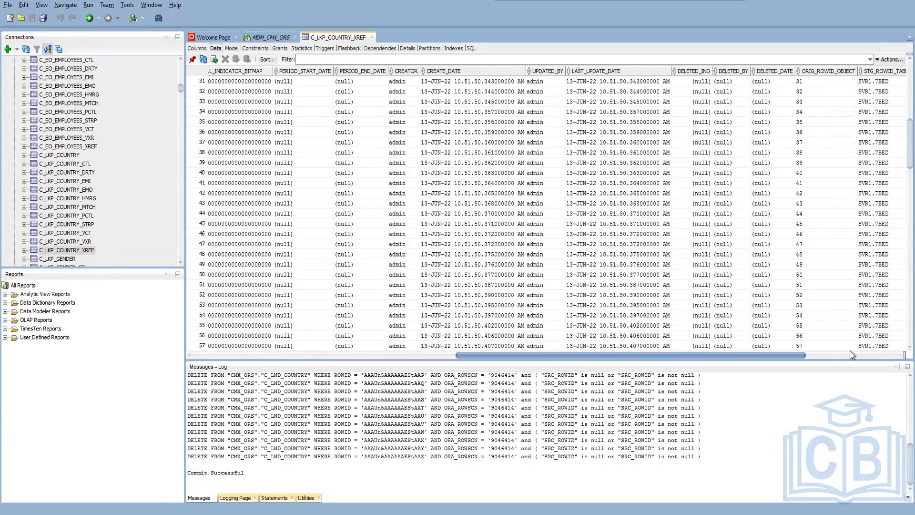
# Review the C_LKP_COUNTRY_XREF data from the country code and description columns back to ROWID_XREF and up to the first rows.
pyautogui.hscroll(10, 850, 351)
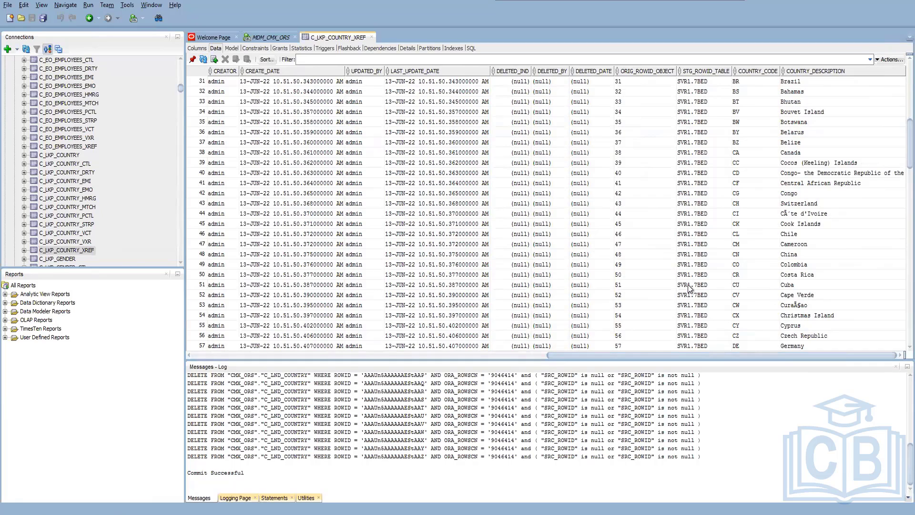
pyautogui.click(629, 82)
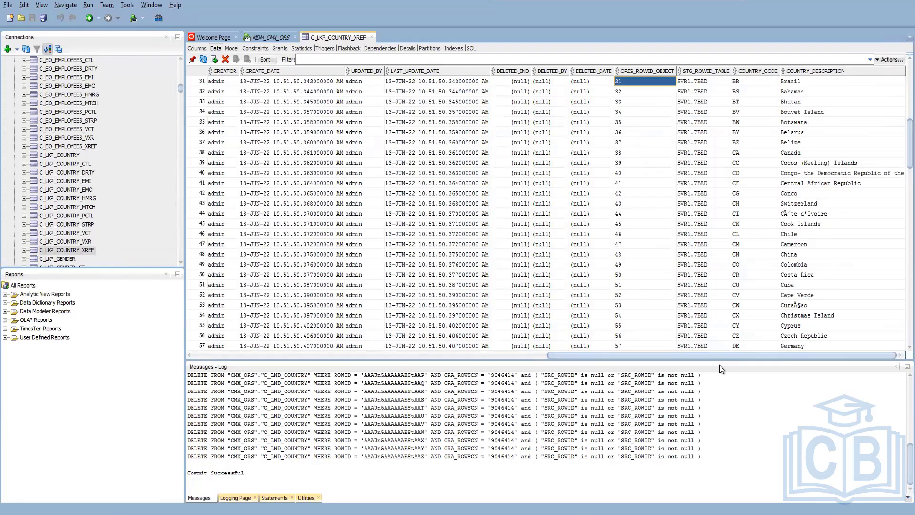
pyautogui.moveTo(719, 357); pyautogui.dragTo(435, 351)
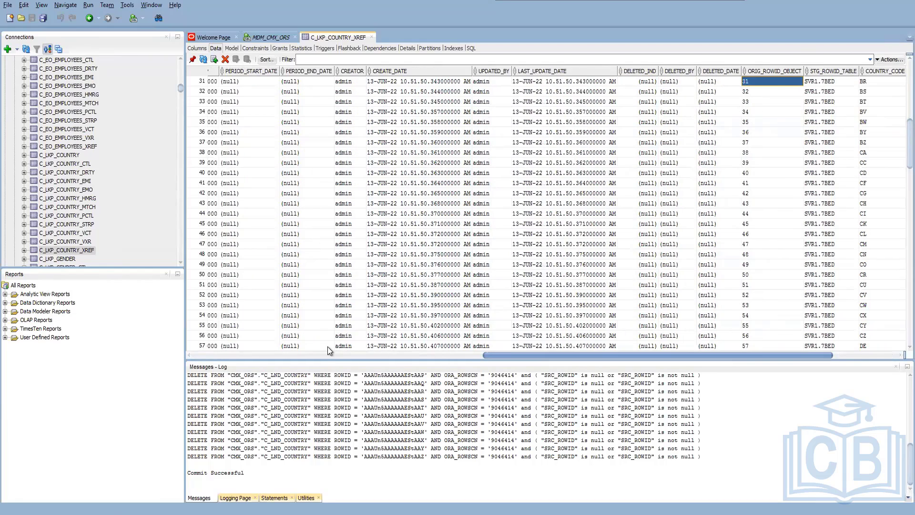
pyautogui.moveTo(316, 335); pyautogui.dragTo(210, 99)
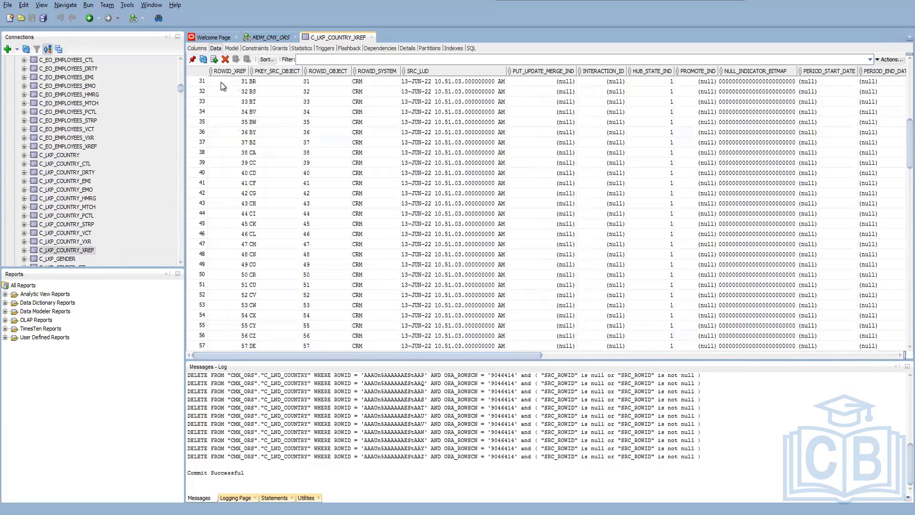
pyautogui.moveTo(482, 355); pyautogui.dragTo(745, 357)
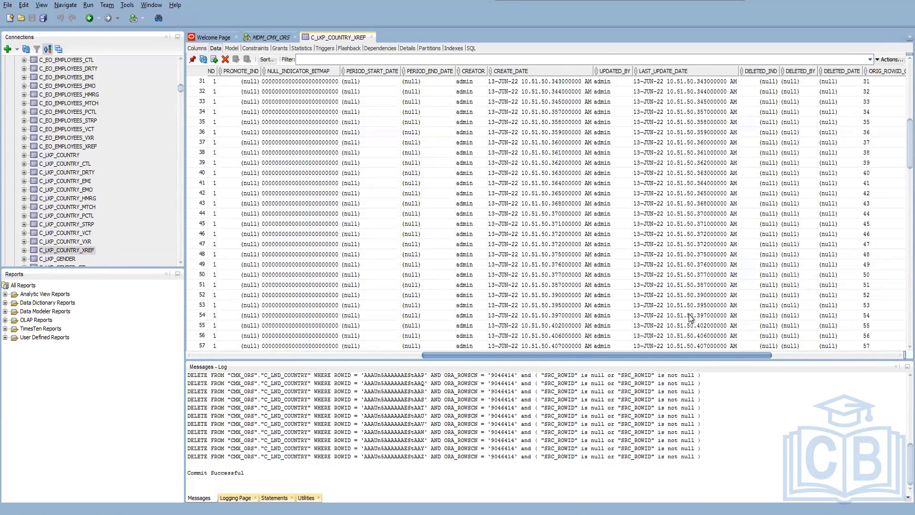
pyautogui.scroll(10, 896, 119)
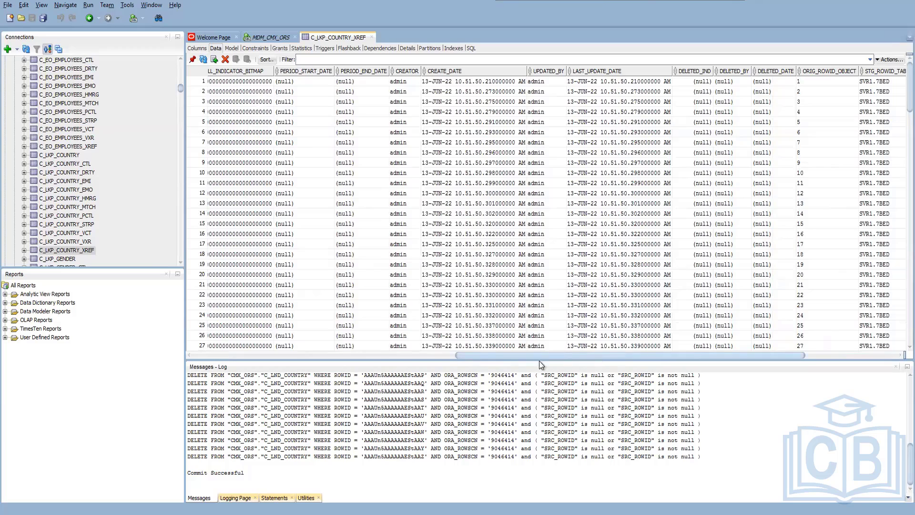
pyautogui.moveTo(536, 356); pyautogui.dragTo(259, 352)
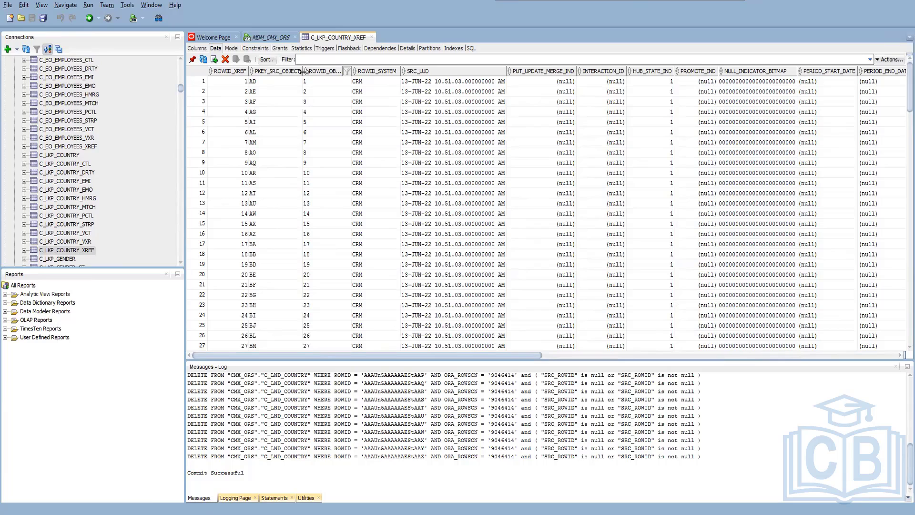
# View the data of C_LKP_COUNTRY and its related VXR, VCT, STRP, CTL and PCTL tables.
pyautogui.click(73, 156)
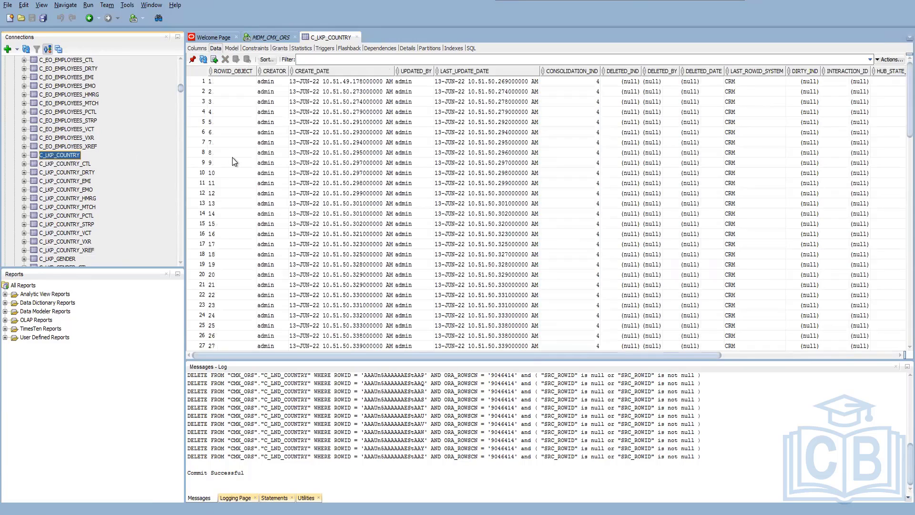
pyautogui.click(82, 241)
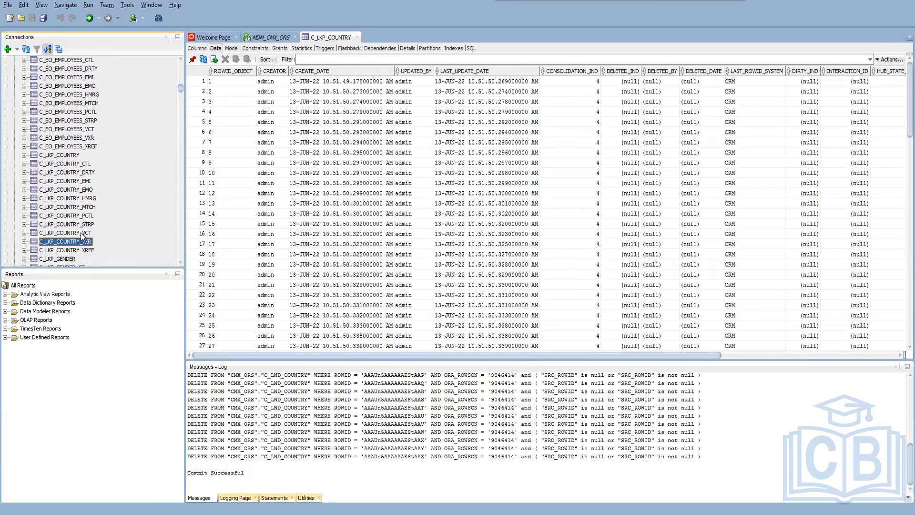
pyautogui.click(81, 233)
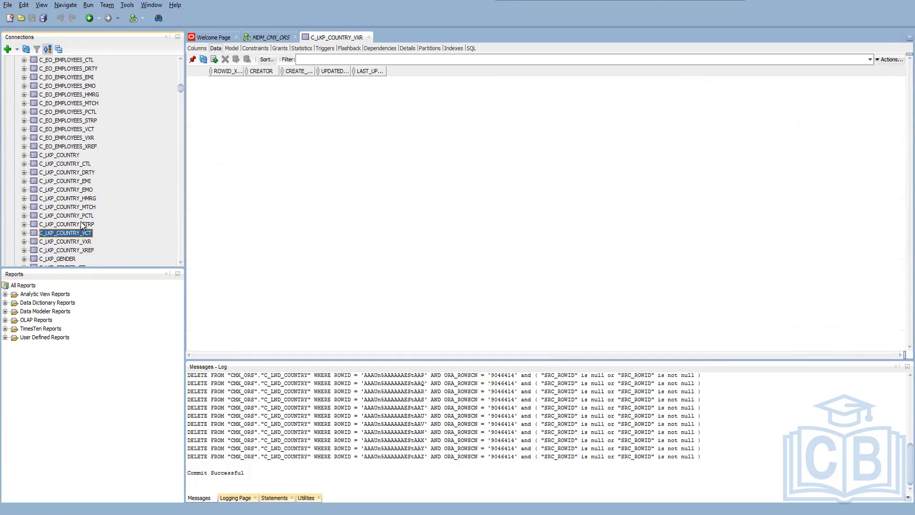
pyautogui.click(81, 225)
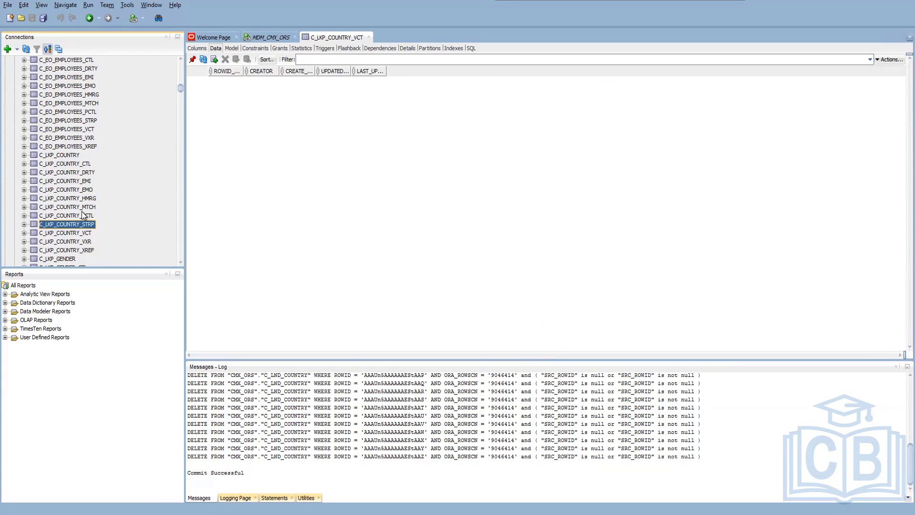
pyautogui.click(87, 165)
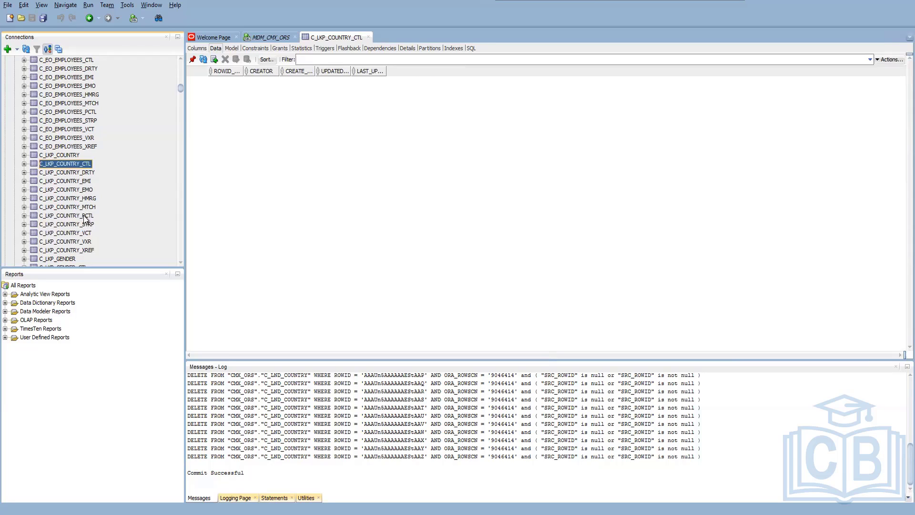
pyautogui.click(86, 218)
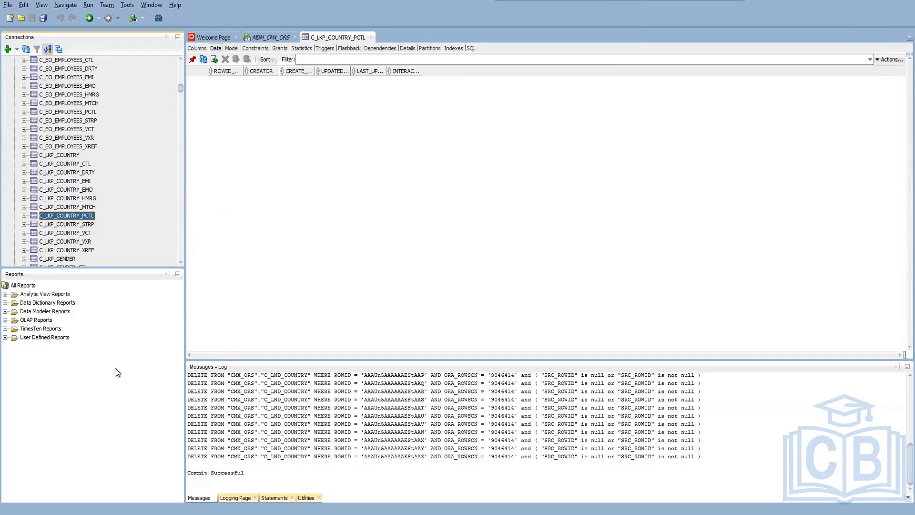
pyautogui.scroll(-6, 44, 212)
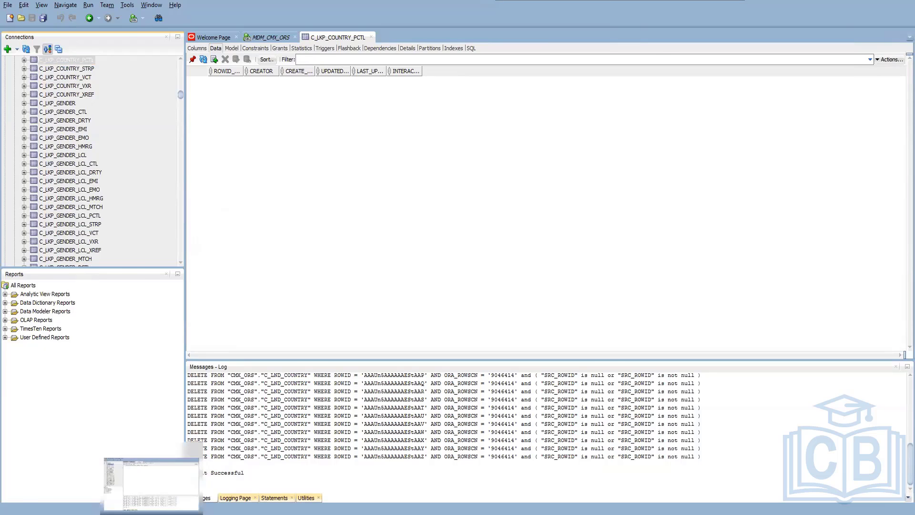
# Switch to the MDM Hub Console and collapse the expanded BO Party and LKP Country job nodes in the Batch Viewer.
pyautogui.click(151, 510)
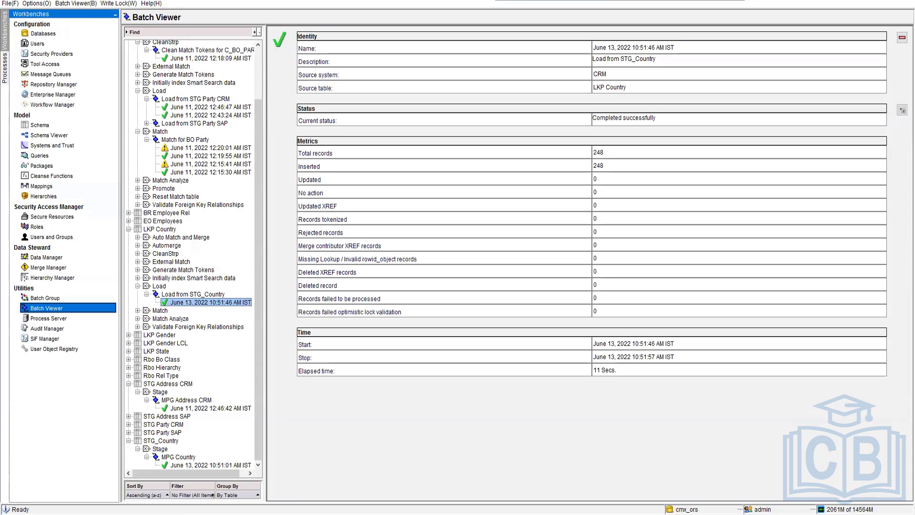
pyautogui.click(147, 139)
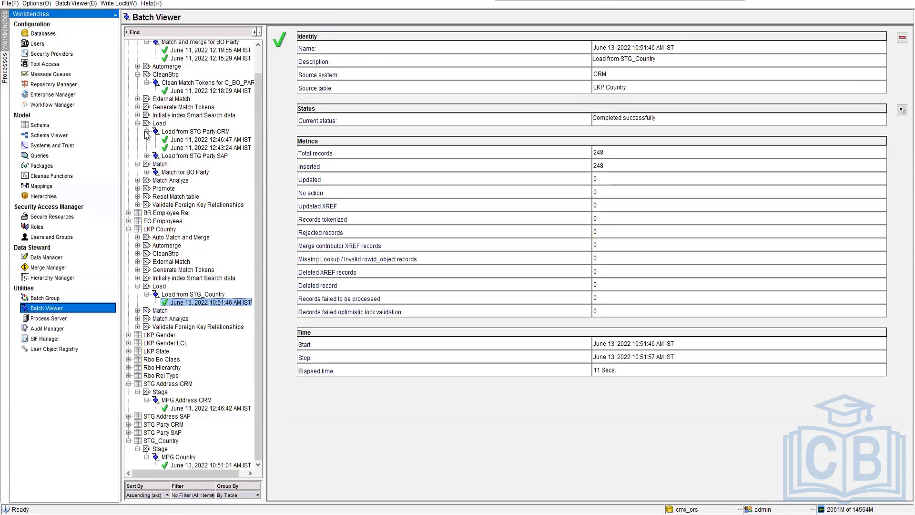
pyautogui.click(137, 124)
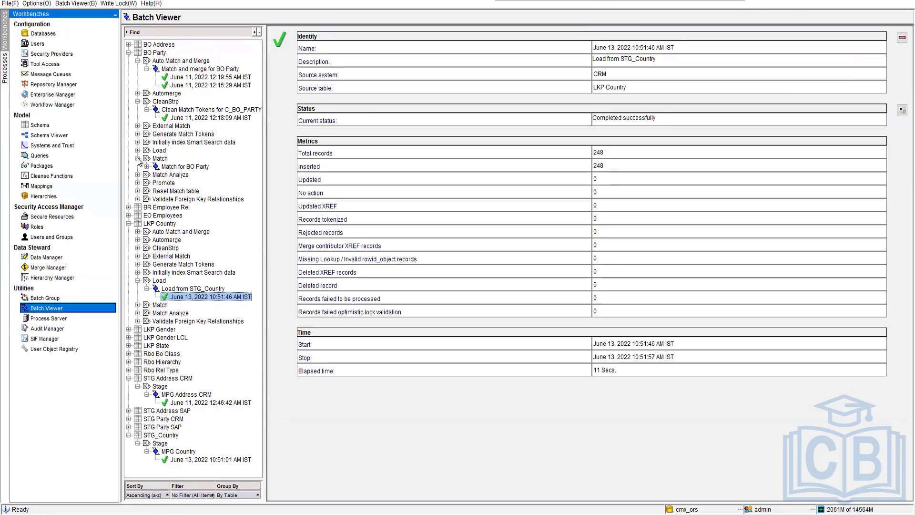
pyautogui.click(138, 158)
pyautogui.click(138, 61)
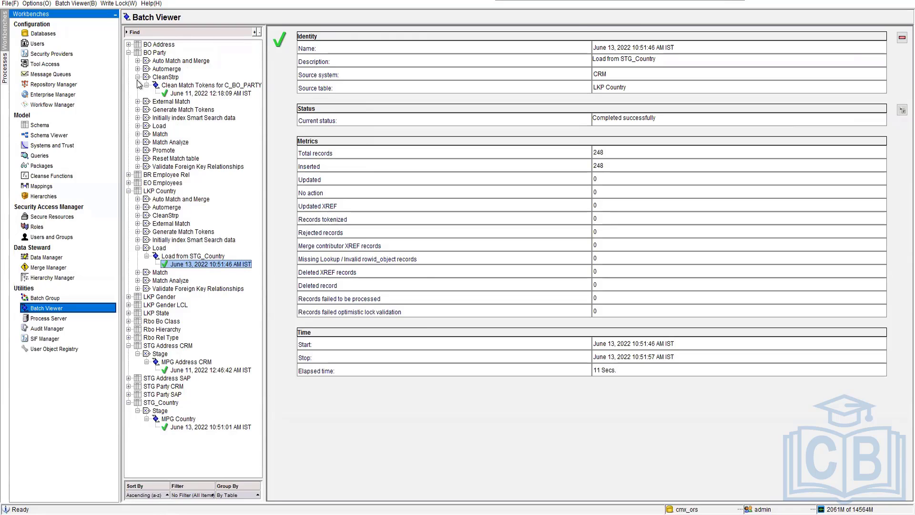
pyautogui.click(137, 76)
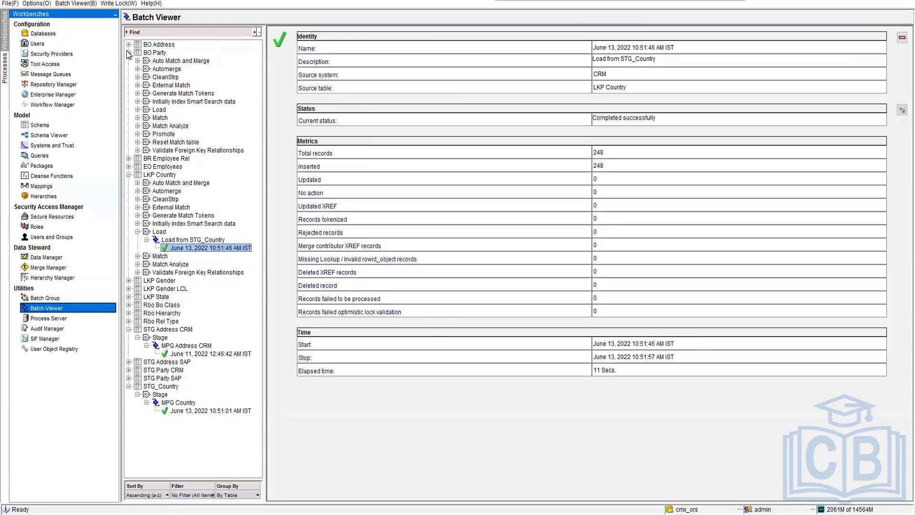
pyautogui.click(128, 52)
pyautogui.click(129, 77)
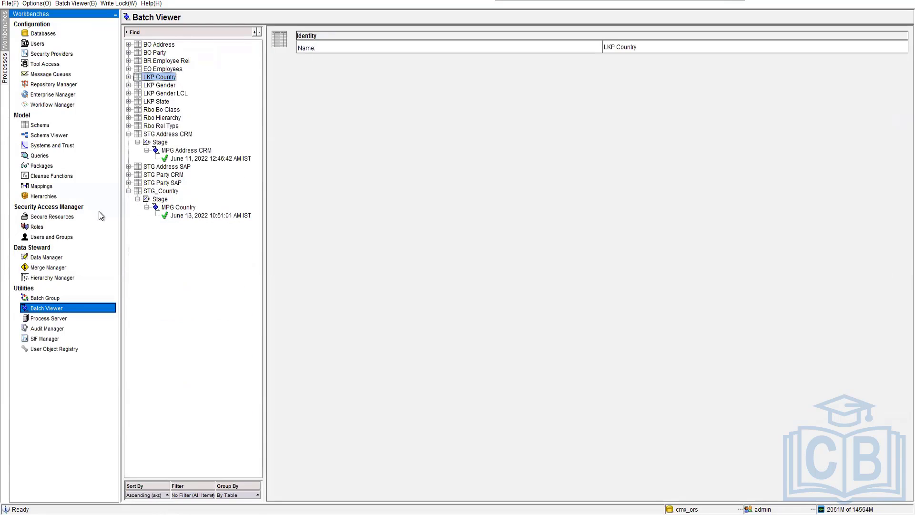
# Add the MPF Party SAP and MPG Party CRM stage jobs to the first level of the partyLoad batch group and save it.
pyautogui.click(45, 298)
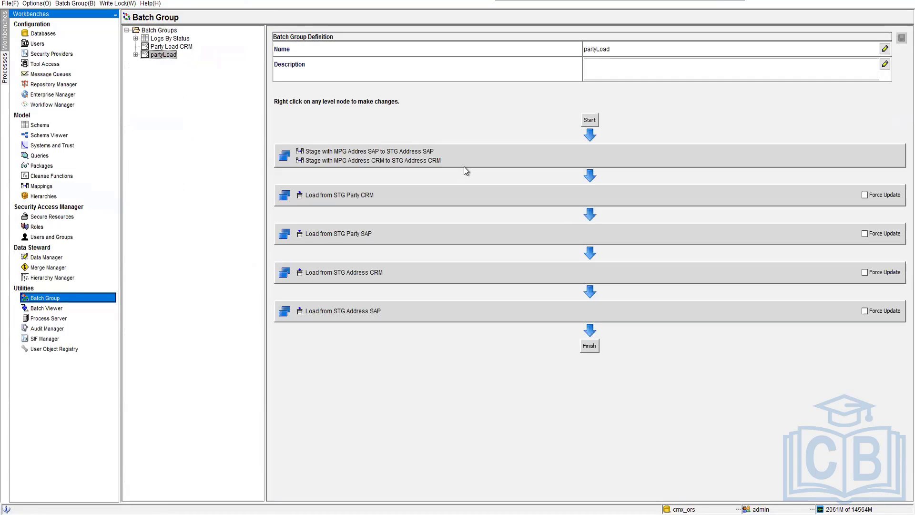
pyautogui.rightClick(463, 161)
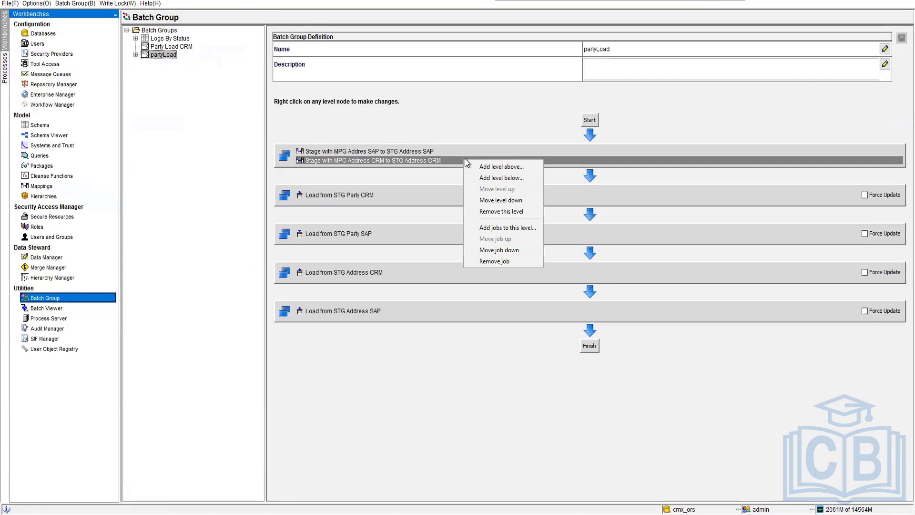
pyautogui.click(507, 228)
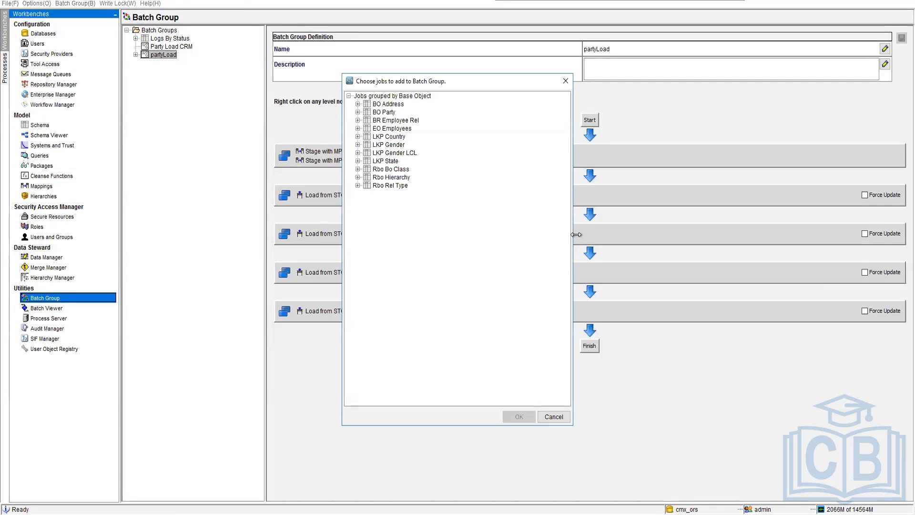
pyautogui.click(357, 112)
pyautogui.click(429, 120)
pyautogui.keyDown('shift'); pyautogui.click(439, 128); pyautogui.keyUp('shift')
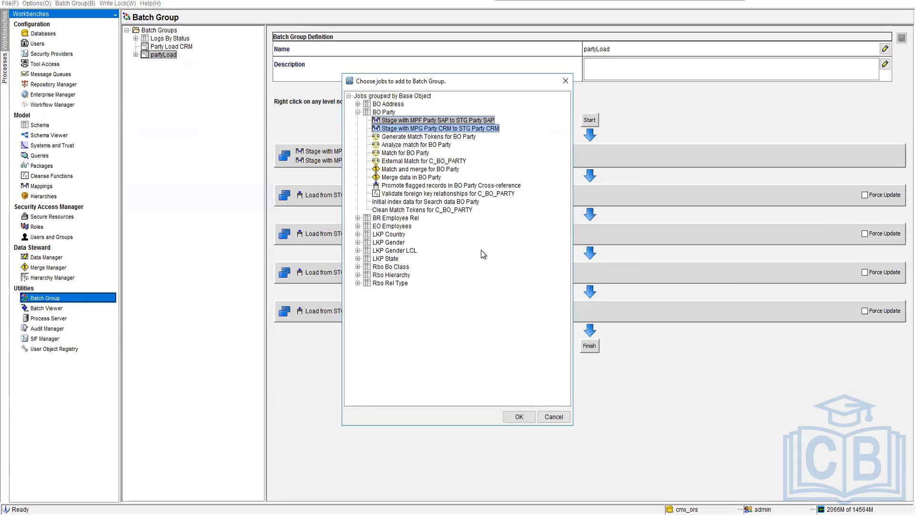
pyautogui.click(518, 416)
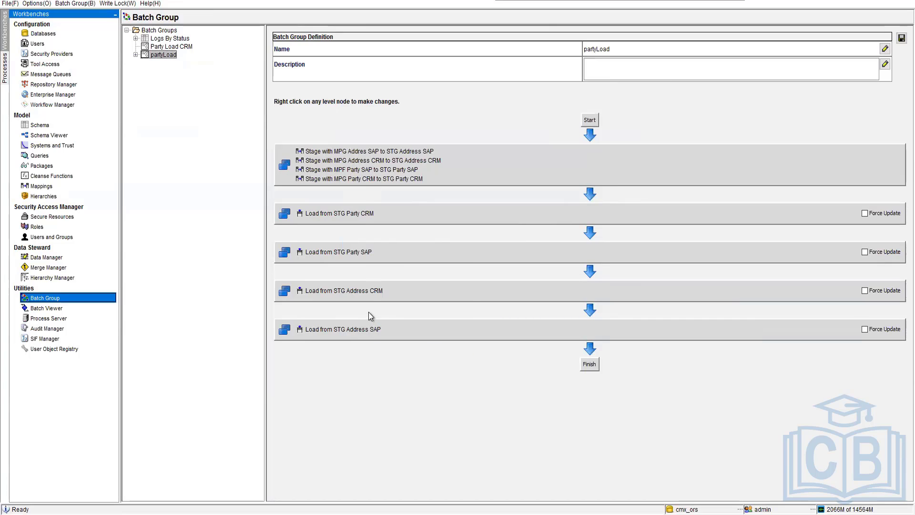
pyautogui.click(901, 38)
# Switch to SQL Developer and open the C_LND_PARTY table to view its data.
pyautogui.click(862, 1)
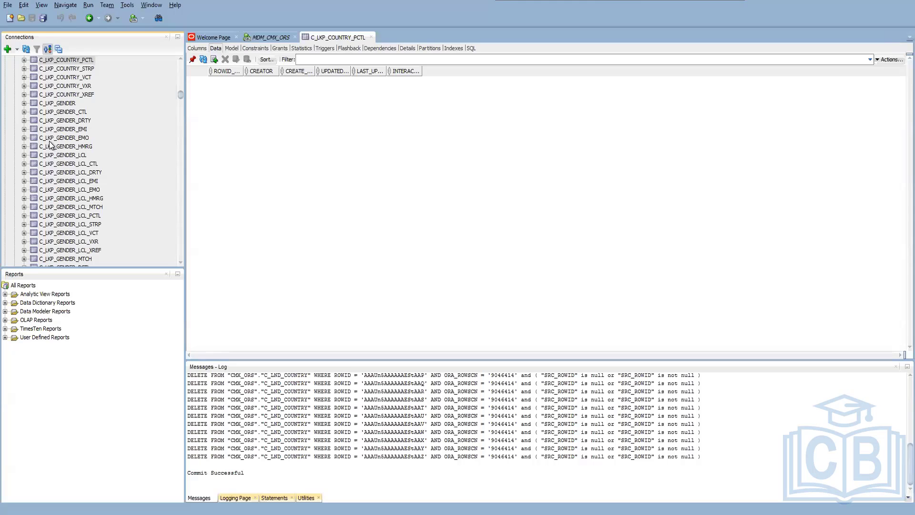
pyautogui.scroll(10, 53, 145)
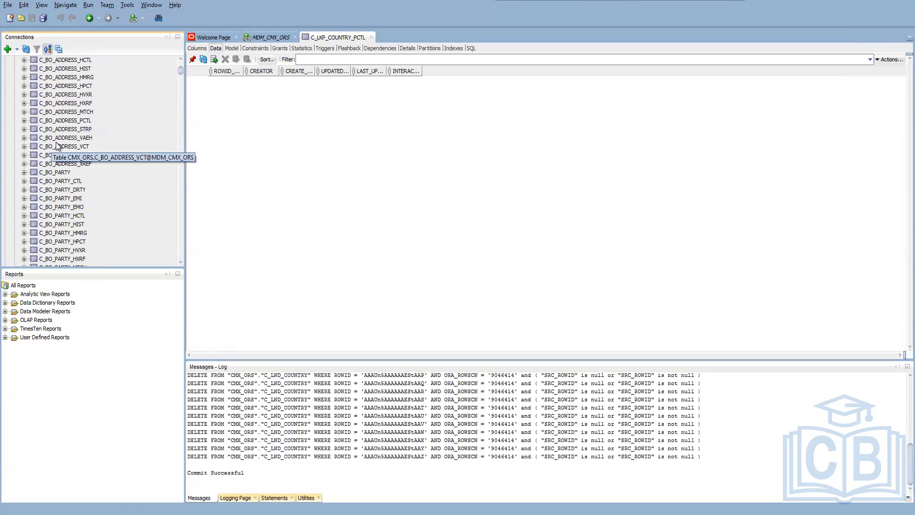
pyautogui.scroll(-5, 151, 160)
pyautogui.scroll(-15, 149, 165)
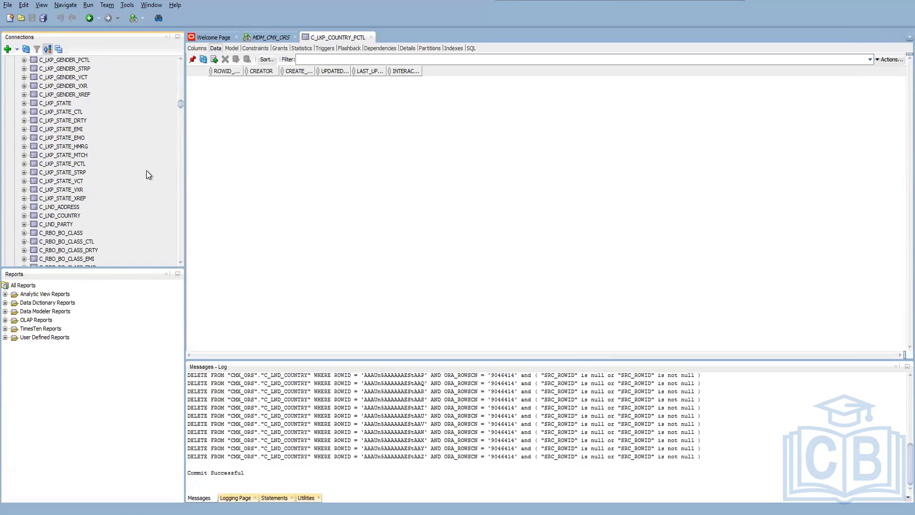
pyautogui.scroll(-4, 141, 178)
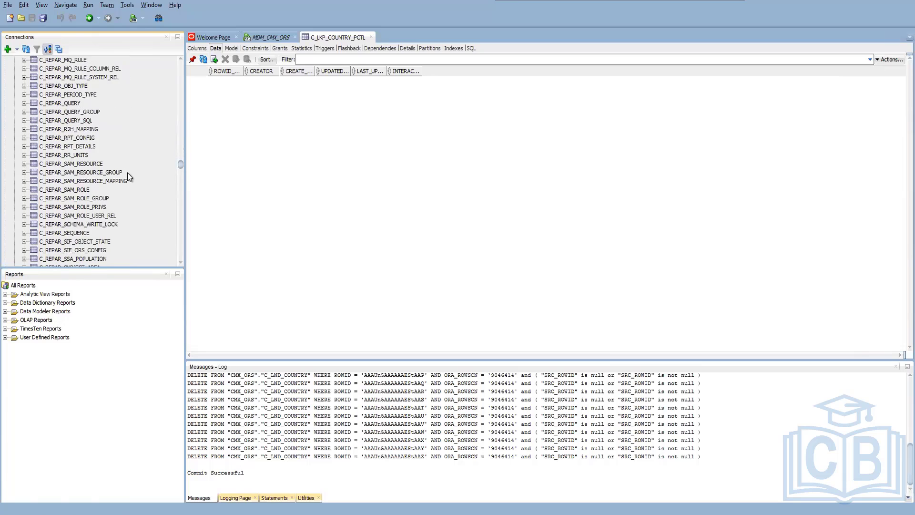
pyautogui.scroll(20, 69, 162)
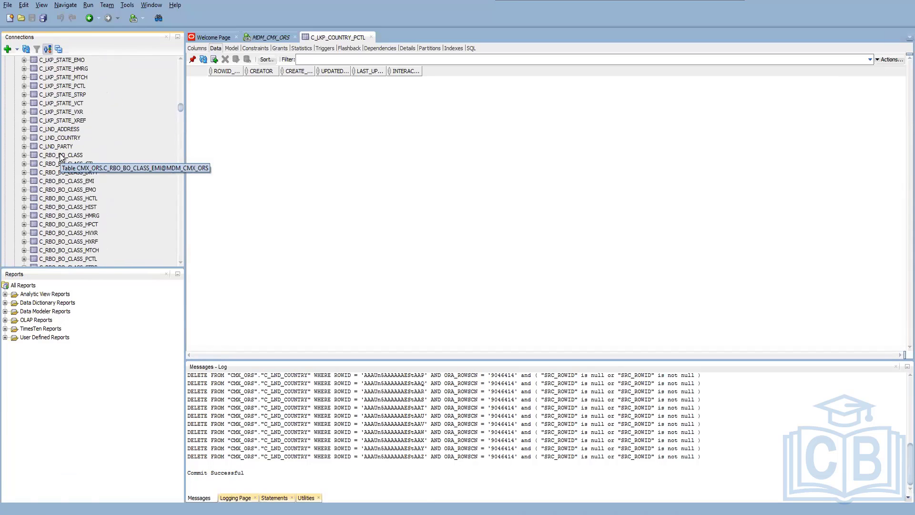
pyautogui.click(68, 149)
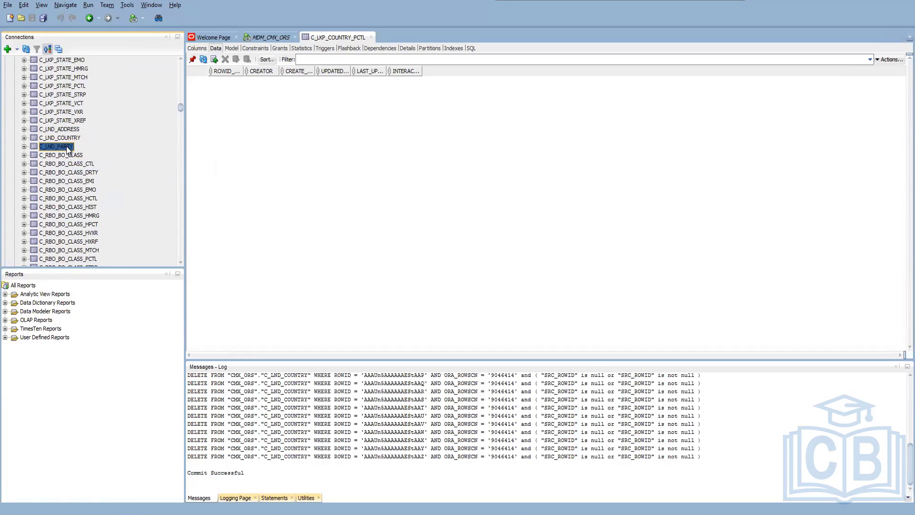
# Start a data import into C_LND_PARTY with MOCK DATA.xlsx from the Desktop as the source file.
pyautogui.rightClick(68, 148)
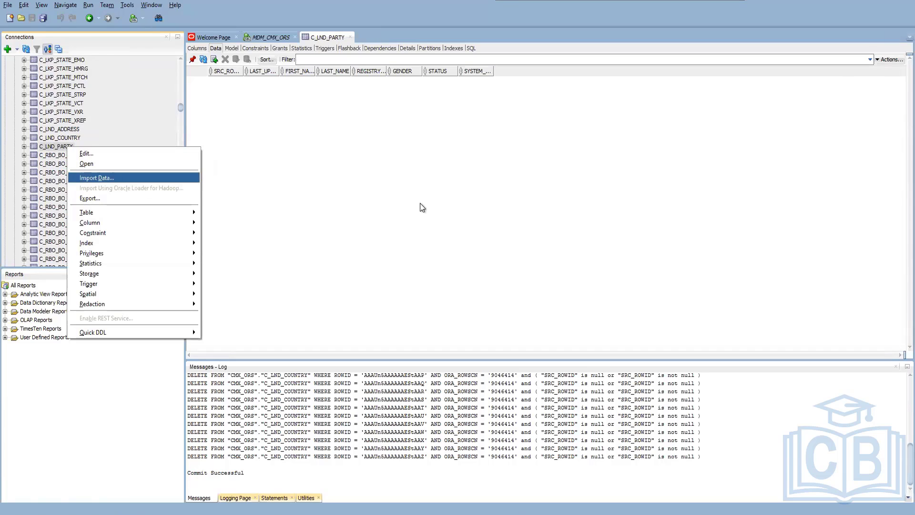
pyautogui.press('Return')
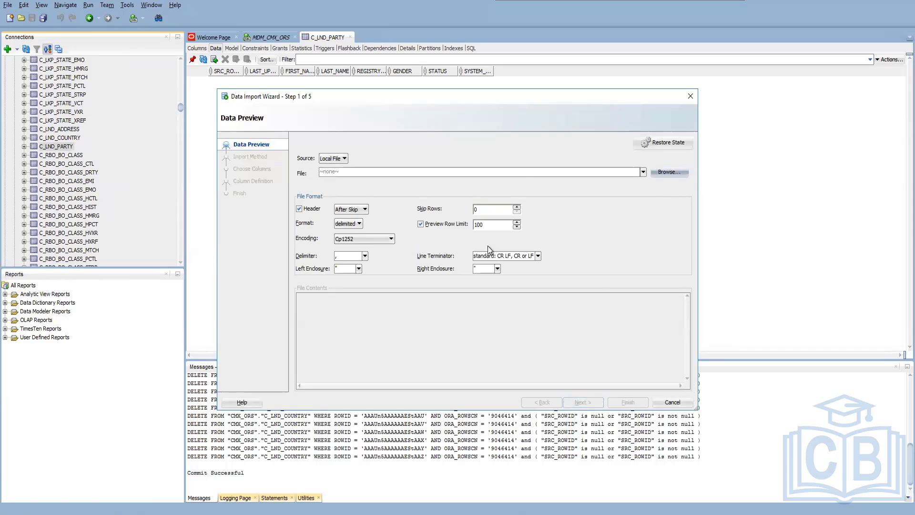
pyautogui.click(670, 172)
pyautogui.click(398, 210)
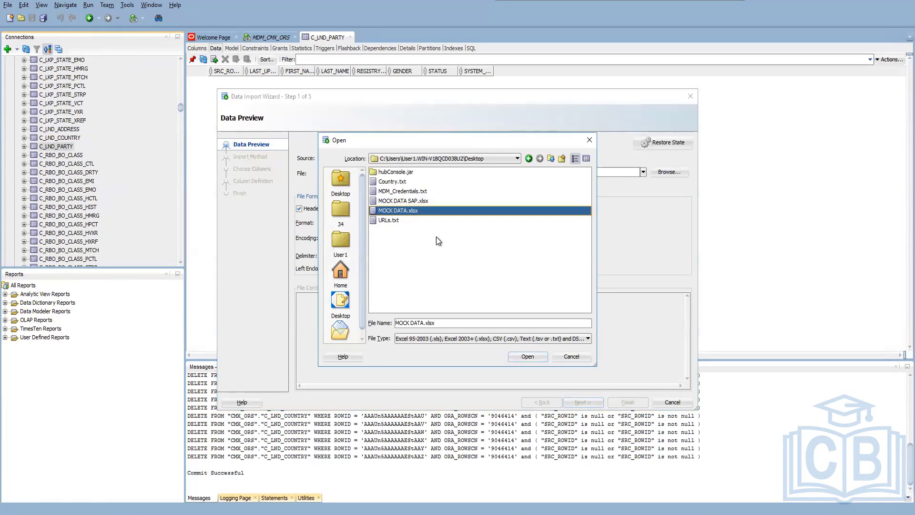
pyautogui.click(526, 357)
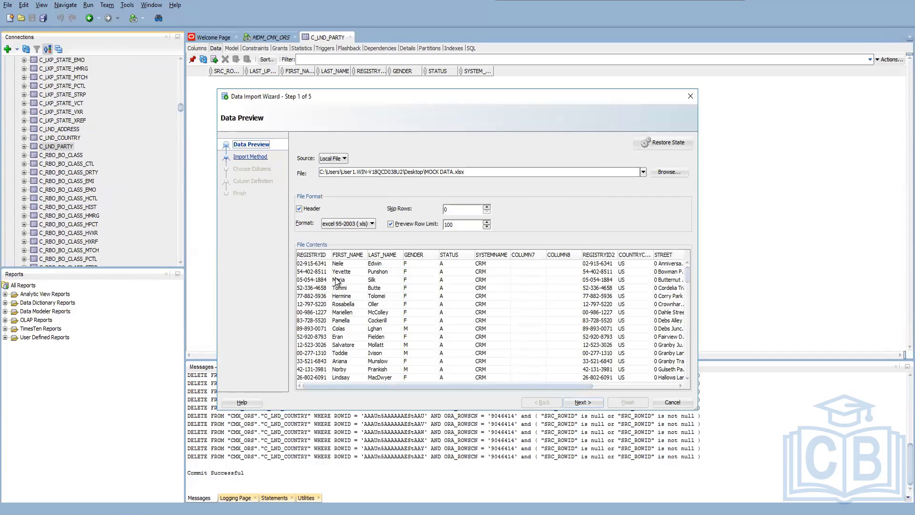
# Review the MOCK DATA.xlsx preview columns and keep Insert as the import method.
pyautogui.moveTo(445, 386); pyautogui.dragTo(531, 386)
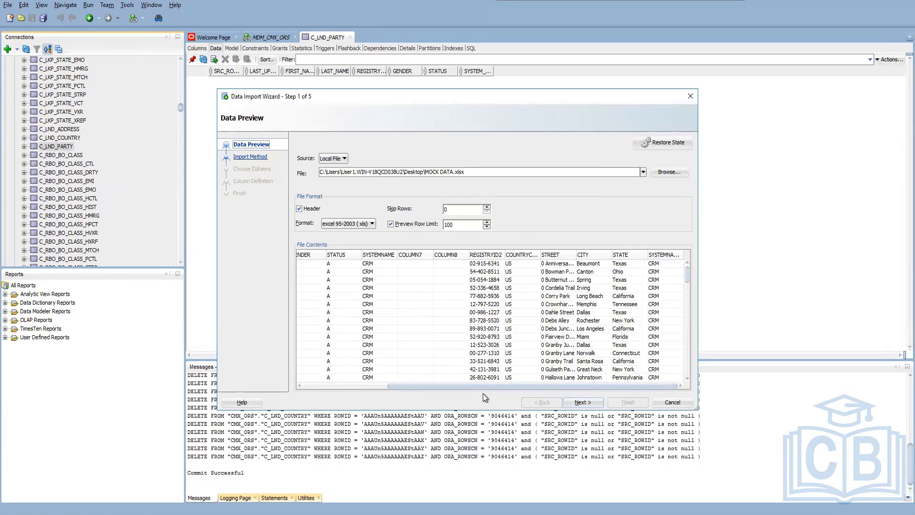
pyautogui.moveTo(491, 386); pyautogui.dragTo(361, 388)
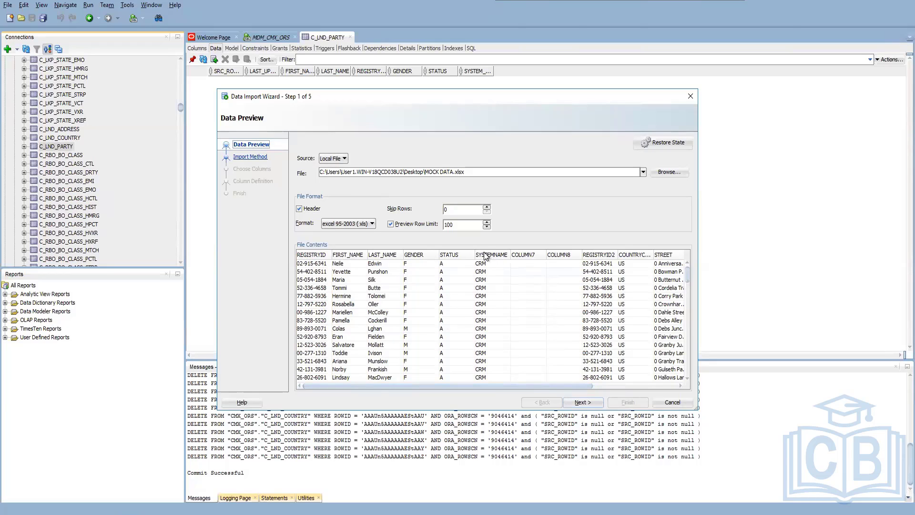
pyautogui.click(587, 401)
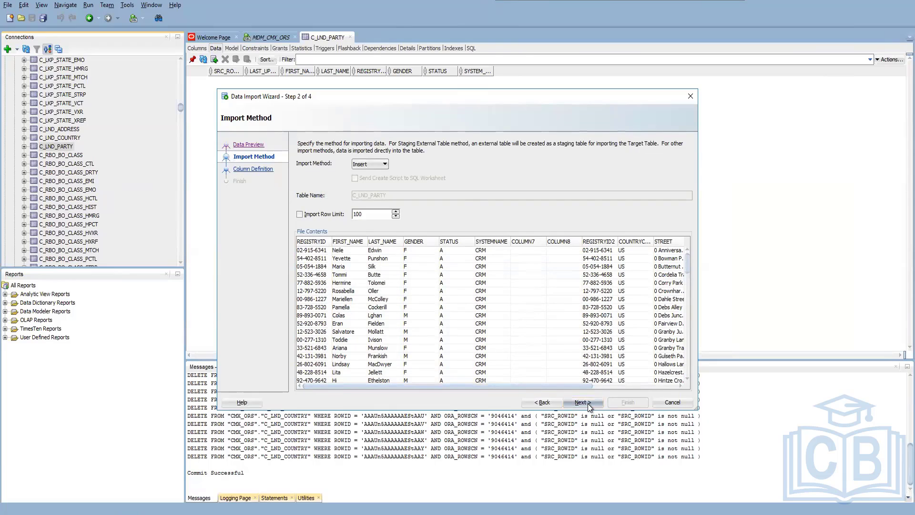
pyautogui.click(588, 403)
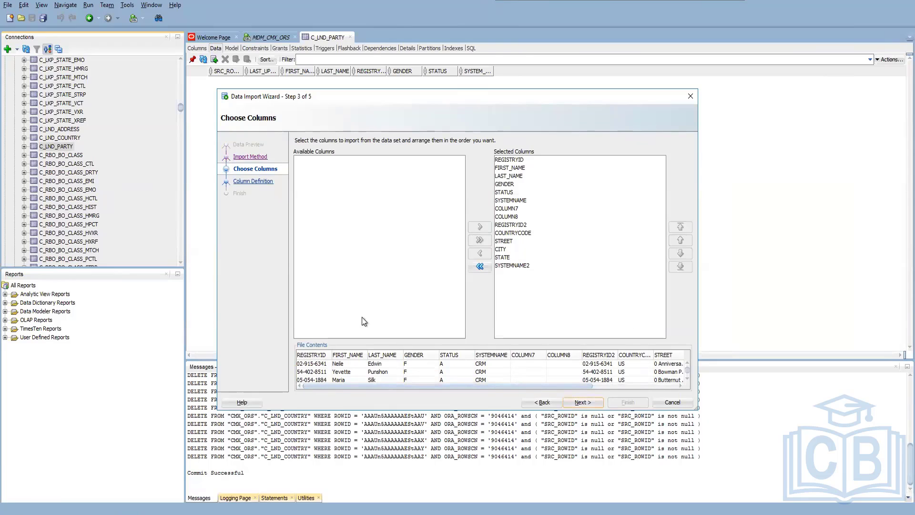
# Exclude COLUMN7, COLUMN8, REGISTRYID2, COUNTRYCODE, STREET, CITY, STATE and SYSTEMNAME2 from the columns imported from MOCK DATA.xlsx.
pyautogui.click(509, 210)
pyautogui.click(480, 253)
pyautogui.click(503, 218)
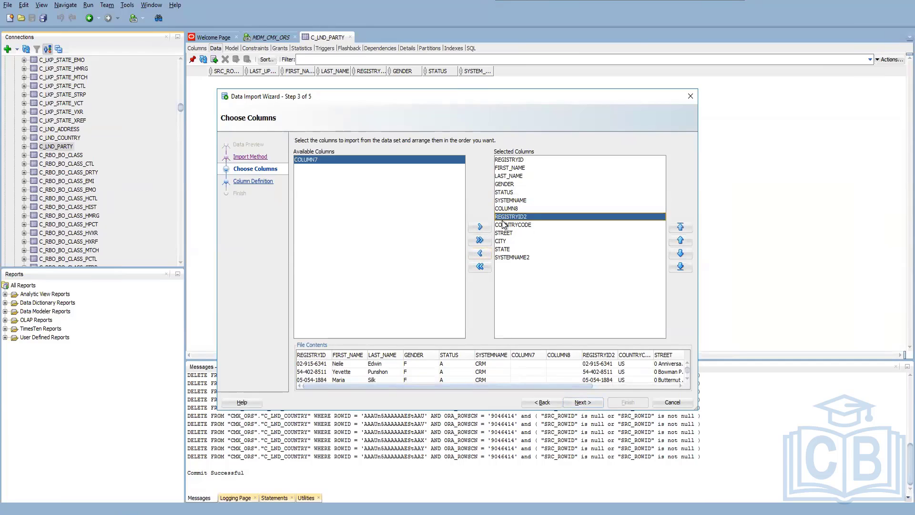
pyautogui.click(480, 253)
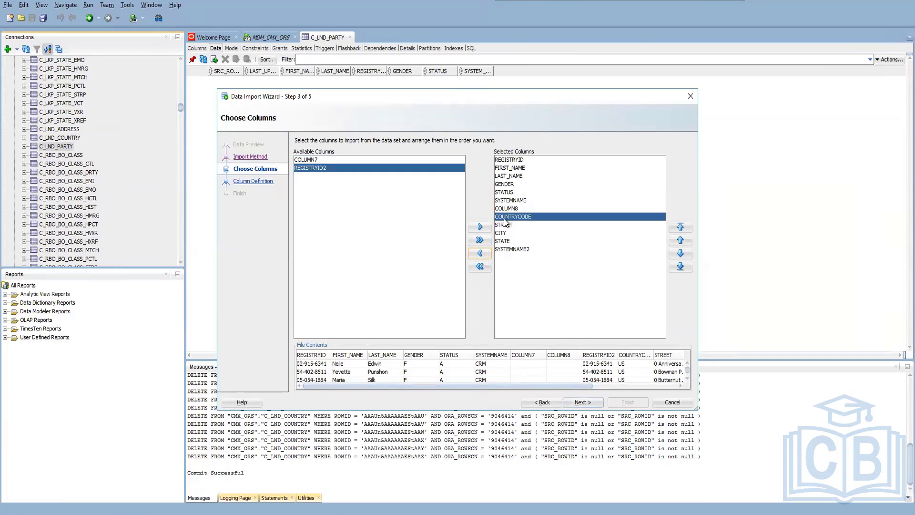
pyautogui.click(482, 254)
pyautogui.click(481, 254)
pyautogui.click(481, 254)
pyautogui.click(482, 254)
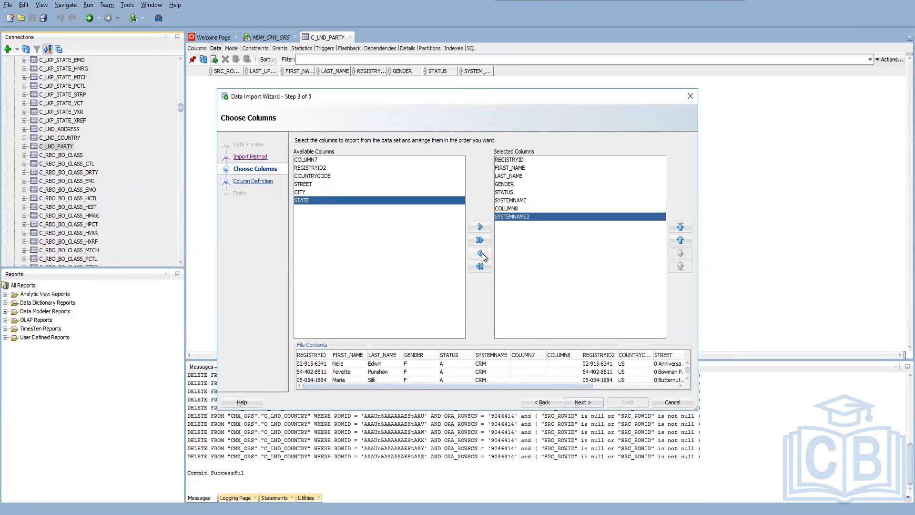
pyautogui.click(480, 253)
pyautogui.click(509, 208)
pyautogui.click(480, 253)
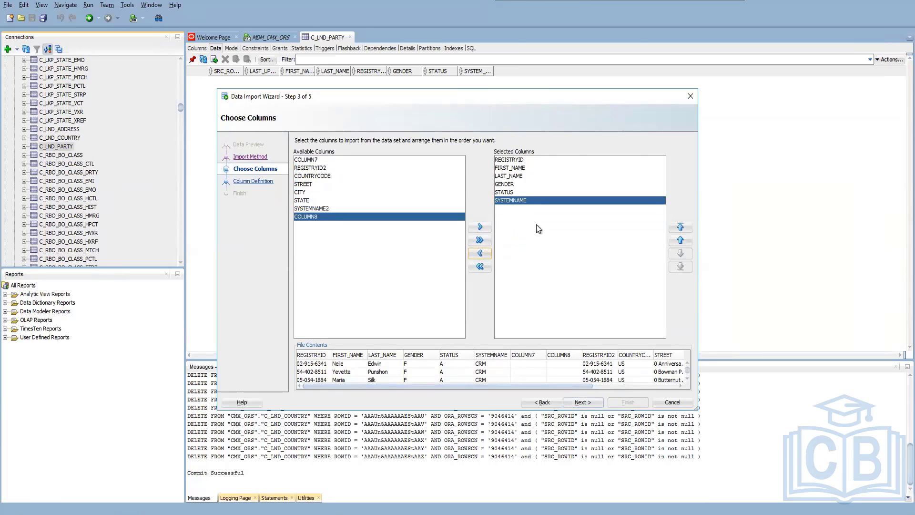
# Map the CRM source column REGISTRYID to REGISTRY_ID and SYSTEMNAME to SYSTEM_NAME in the target table.
pyautogui.click(582, 402)
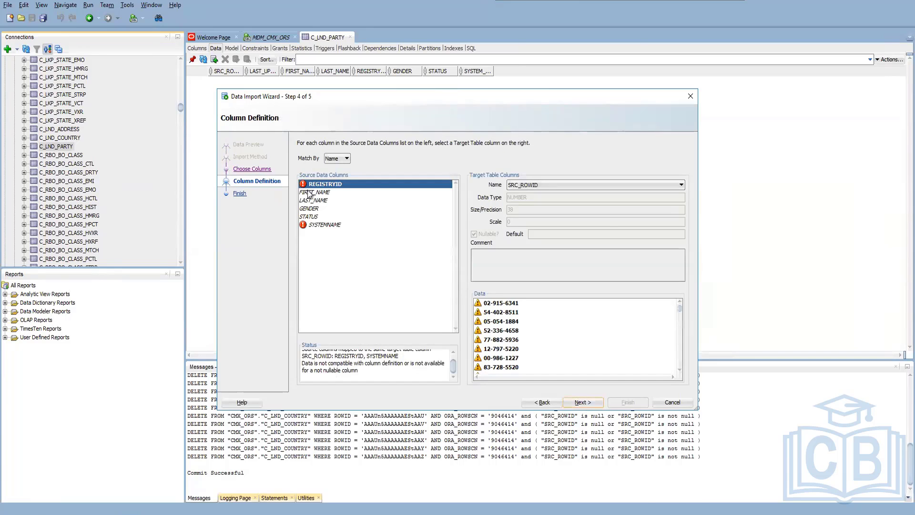
pyautogui.click(596, 184)
pyautogui.click(547, 230)
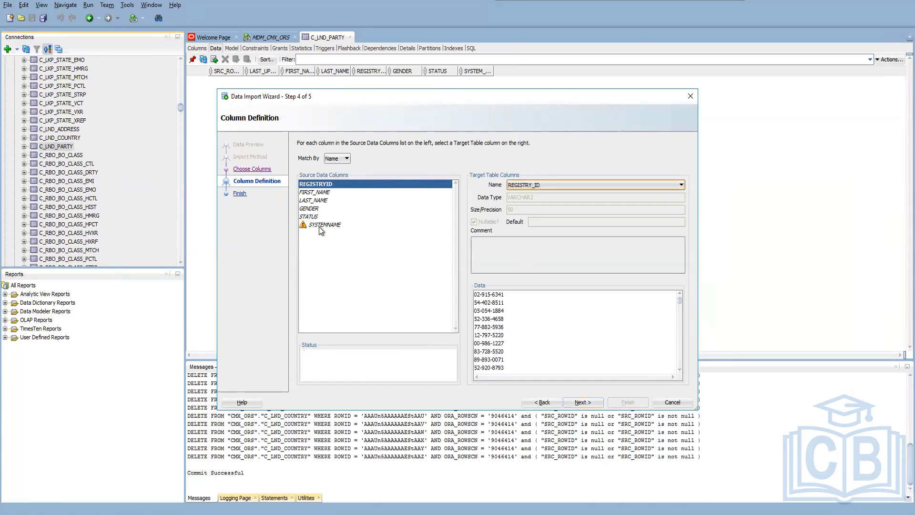
pyautogui.click(319, 226)
pyautogui.click(554, 185)
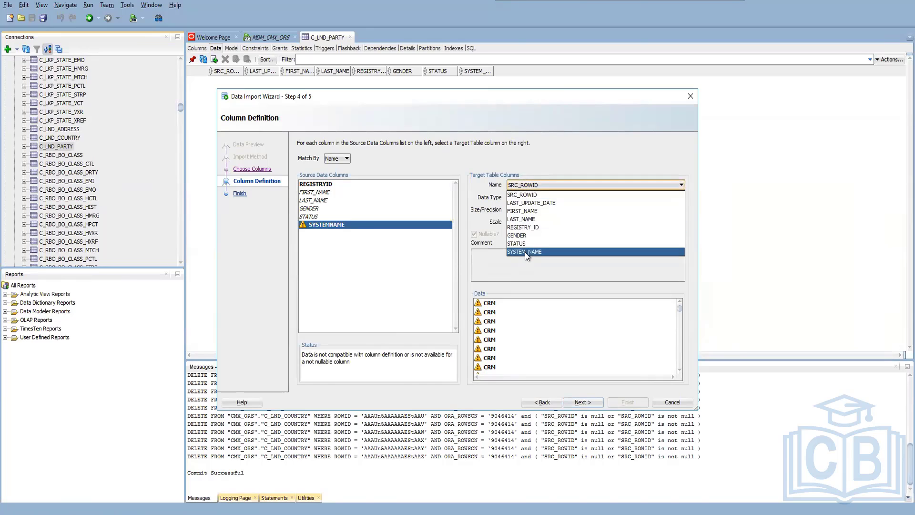
pyautogui.click(524, 251)
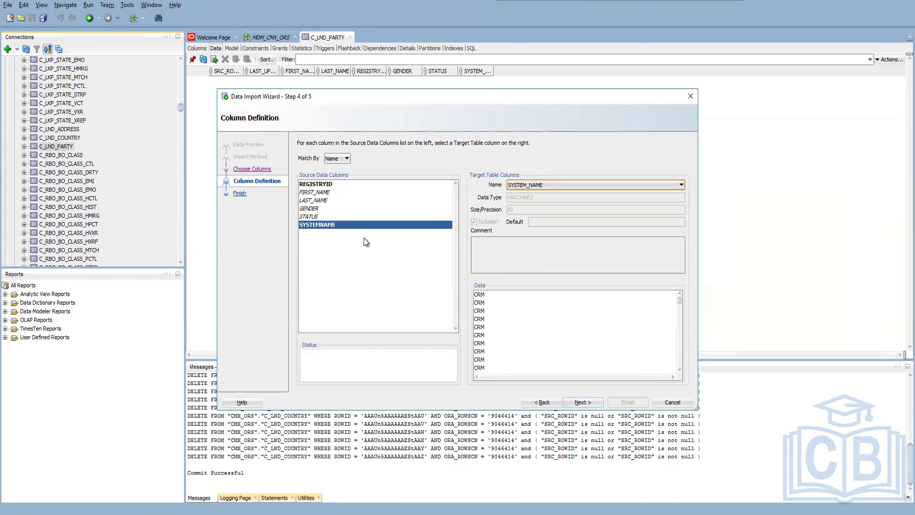
pyautogui.click(530, 186)
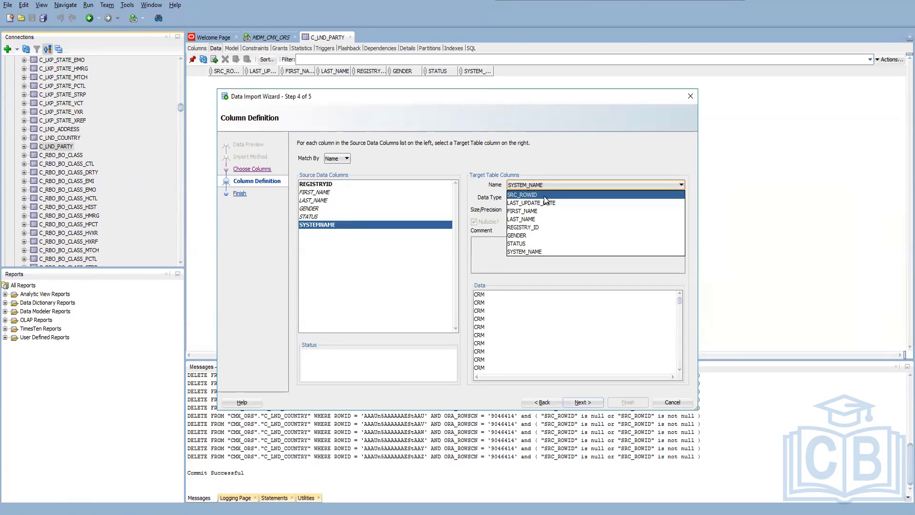
# Finish the MOCK DATA.xlsx import into C_LND_PARTY and dismiss the notification.
pyautogui.click(583, 402)
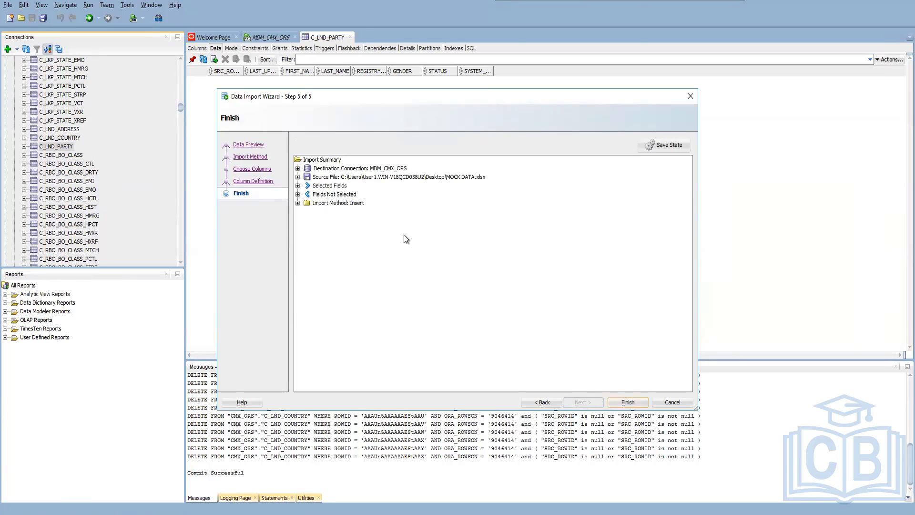
pyautogui.click(627, 403)
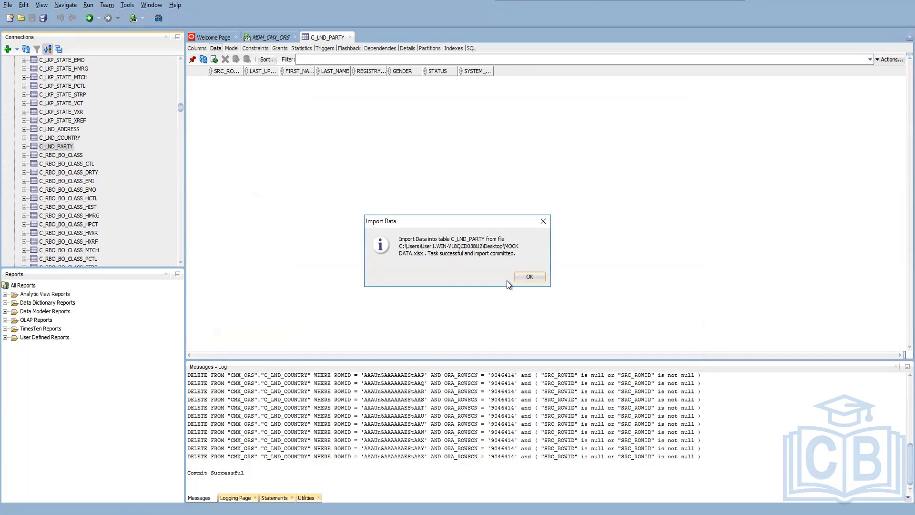
pyautogui.click(528, 278)
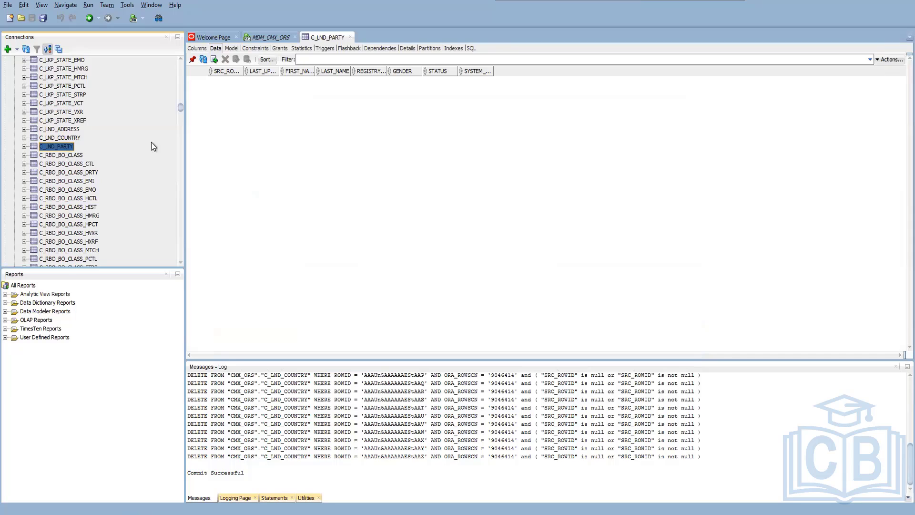
# Refresh the C_LND_PARTY data and look through the imported party records.
pyautogui.click(204, 59)
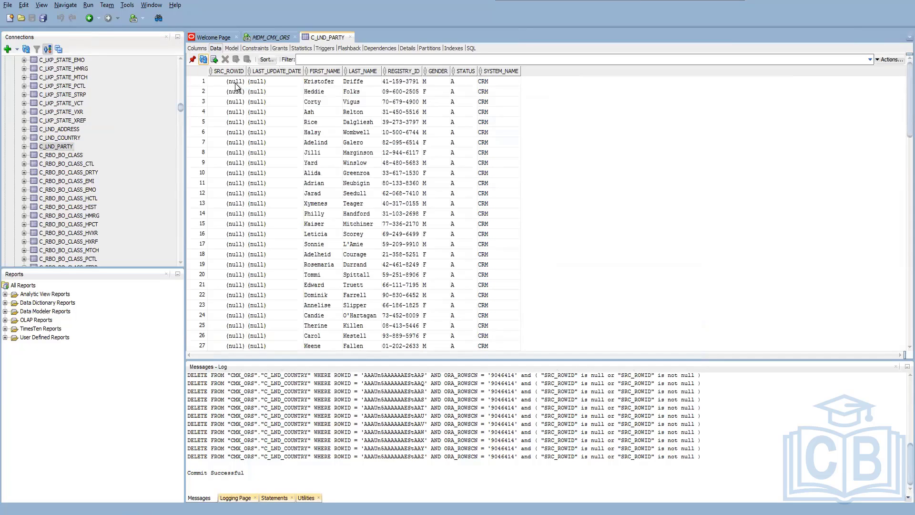
pyautogui.click(237, 83)
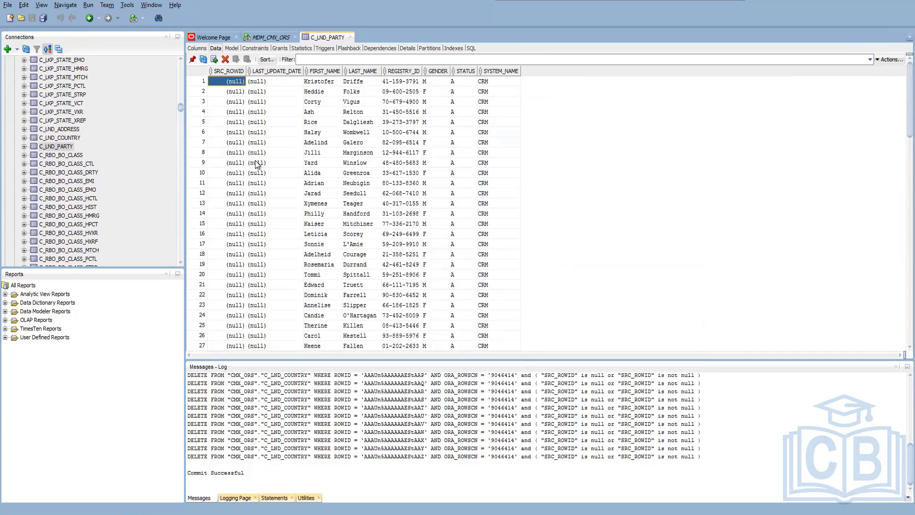
pyautogui.click(55, 147)
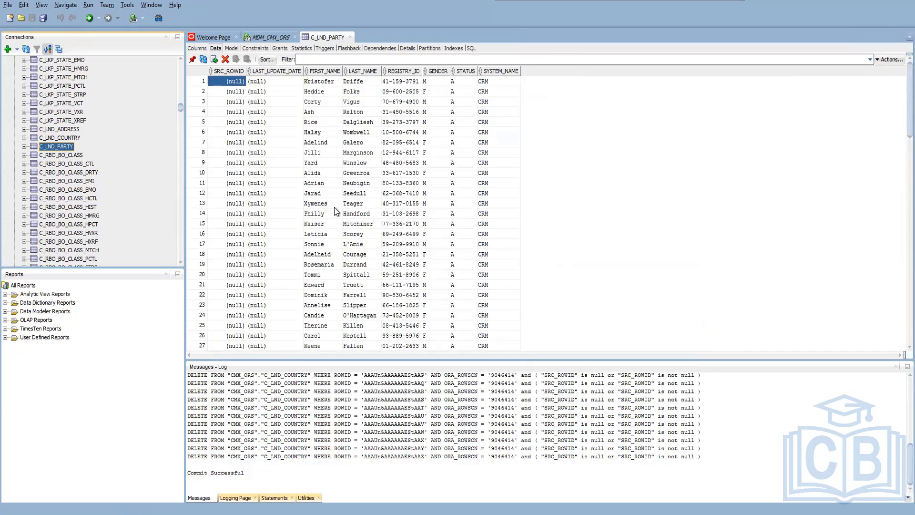
pyautogui.scroll(-20, 892, 314)
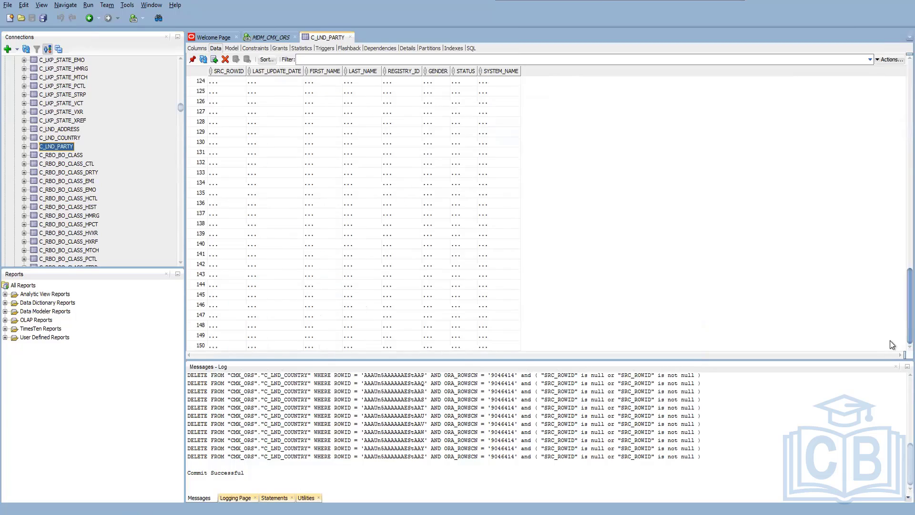
pyautogui.scroll(-20, 896, 333)
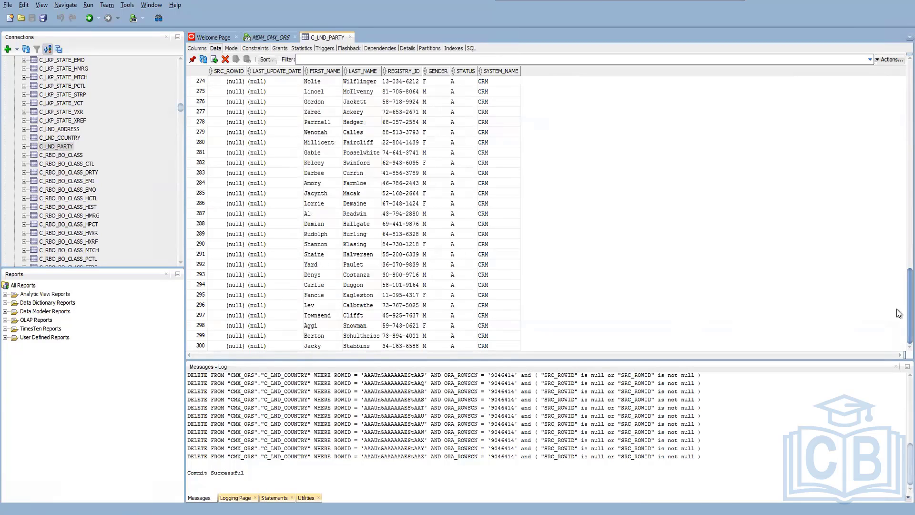
pyautogui.scroll(-20, 891, 150)
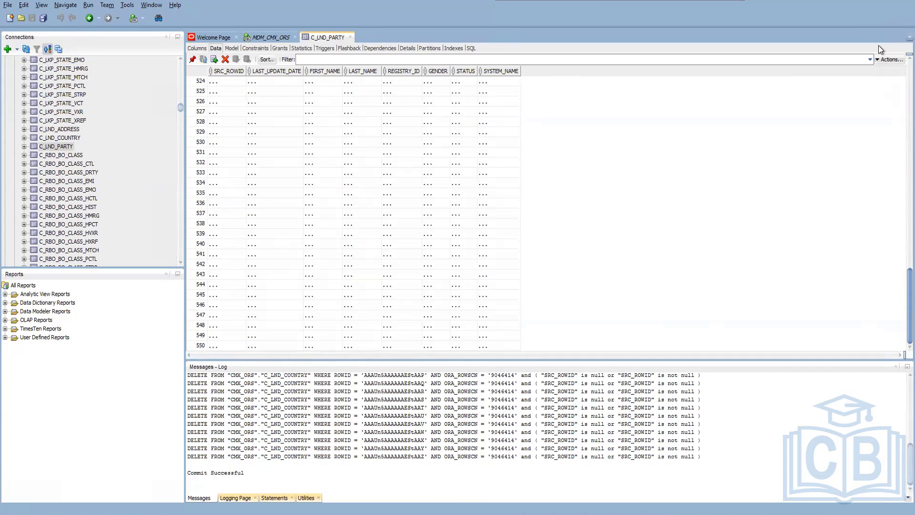
# Start another data import into C_LND_PARTY from MOCK DATA SAP.xlsx on the Desktop, keeping the Insert method.
pyautogui.rightClick(58, 146)
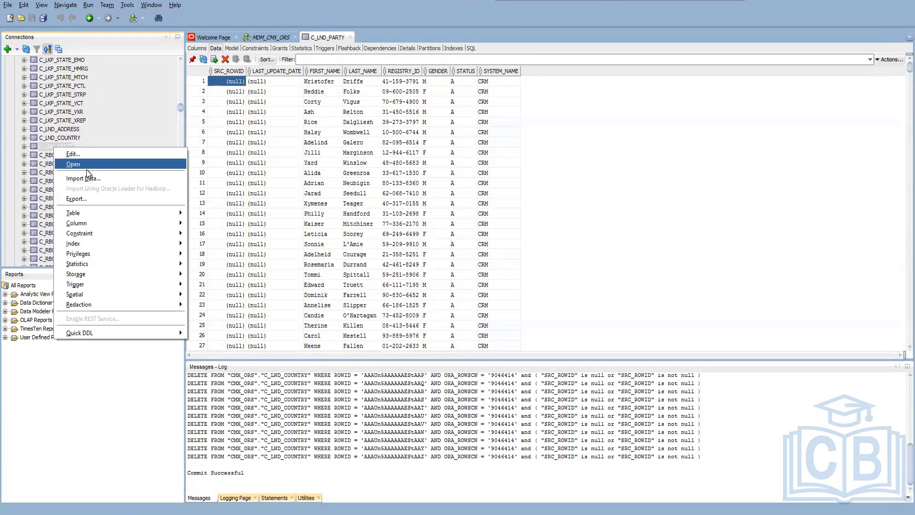
pyautogui.click(117, 179)
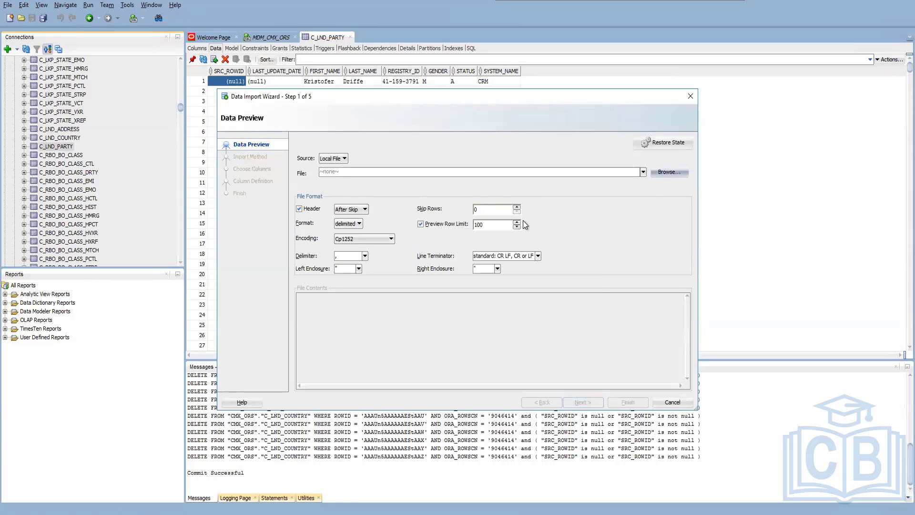
pyautogui.click(668, 172)
pyautogui.click(403, 200)
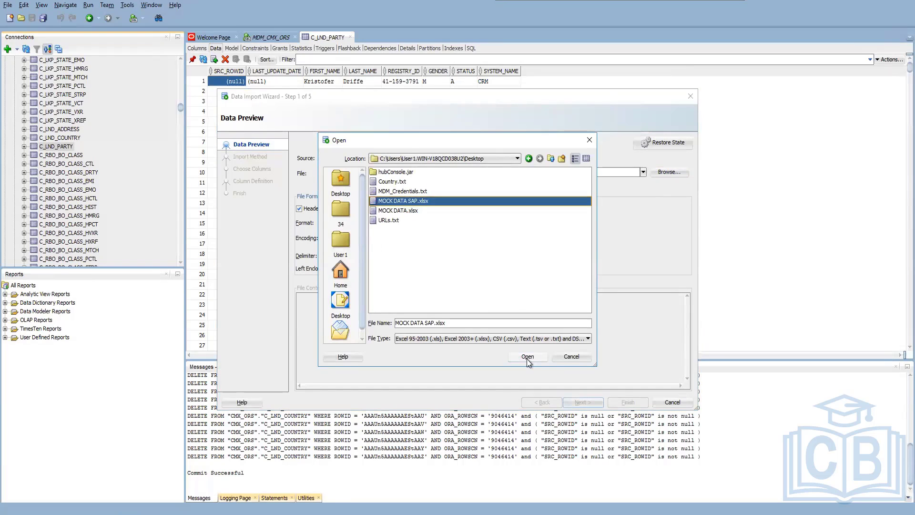
pyautogui.click(527, 356)
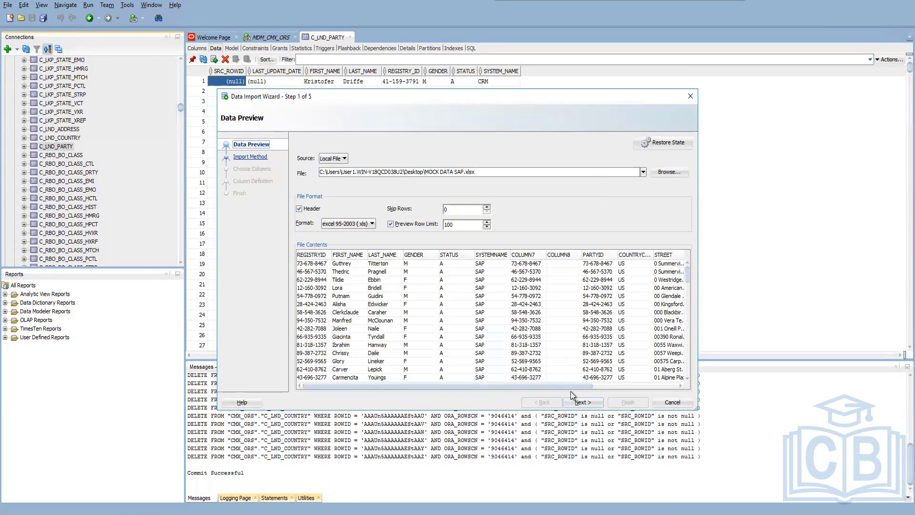
pyautogui.click(584, 403)
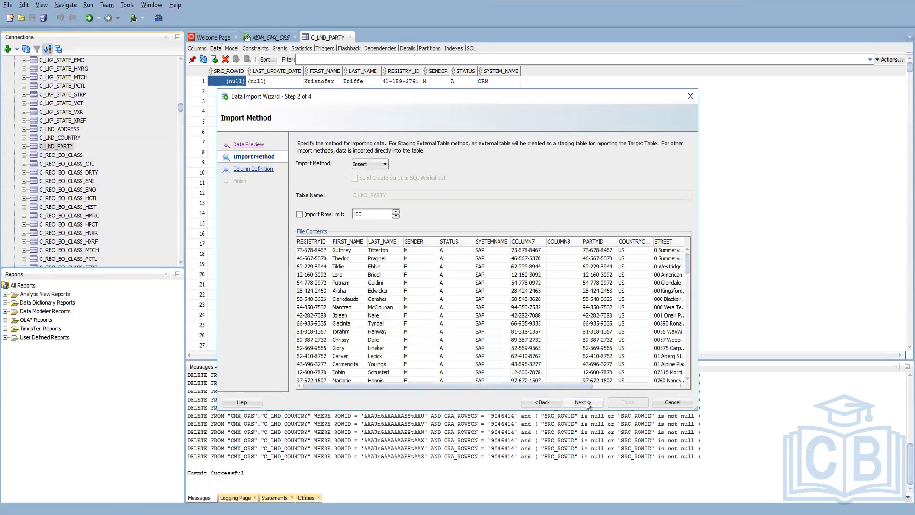
pyautogui.click(584, 403)
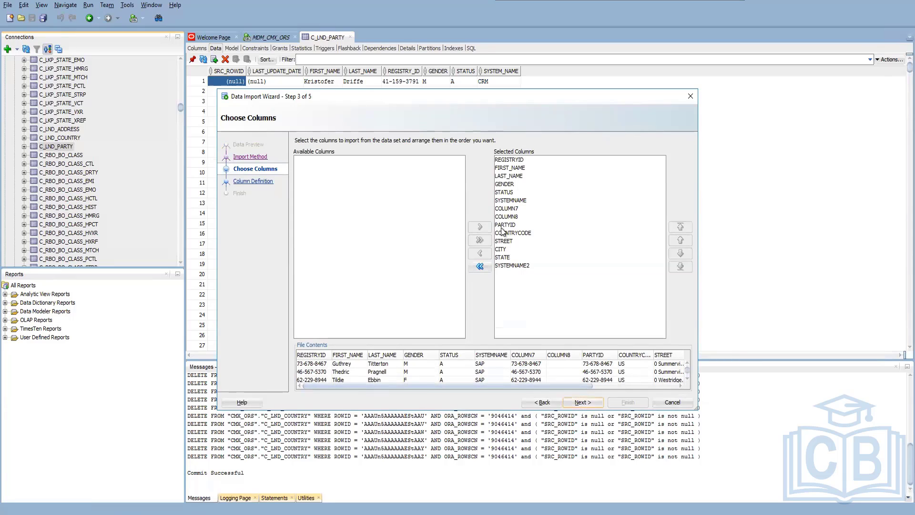
# Exclude COLUMN7, COLUMN8, PARTYID, COUNTRYCODE, STREET, CITY, STATE and SYSTEMNAME2 from the SAP file's import columns.
pyautogui.click(504, 208)
pyautogui.click(480, 253)
pyautogui.doubleClick(480, 253)
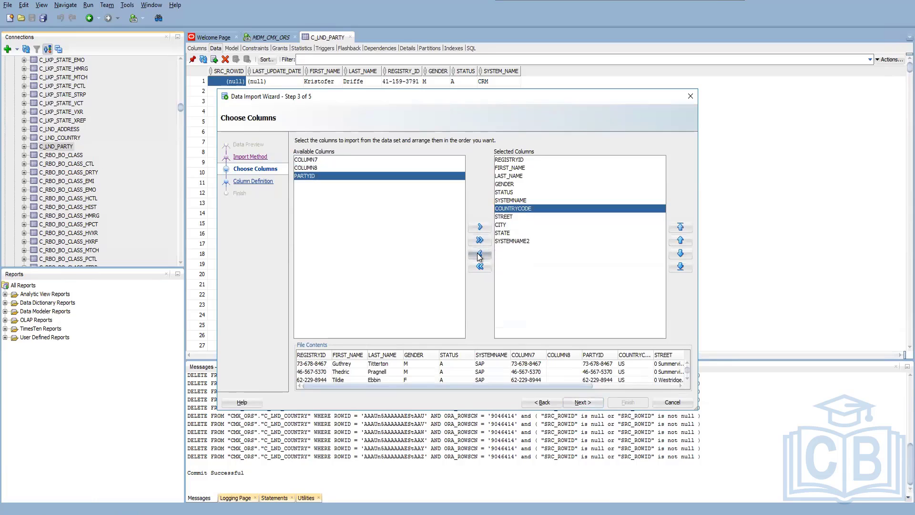
pyautogui.tripleClick(480, 253)
pyautogui.doubleClick(480, 253)
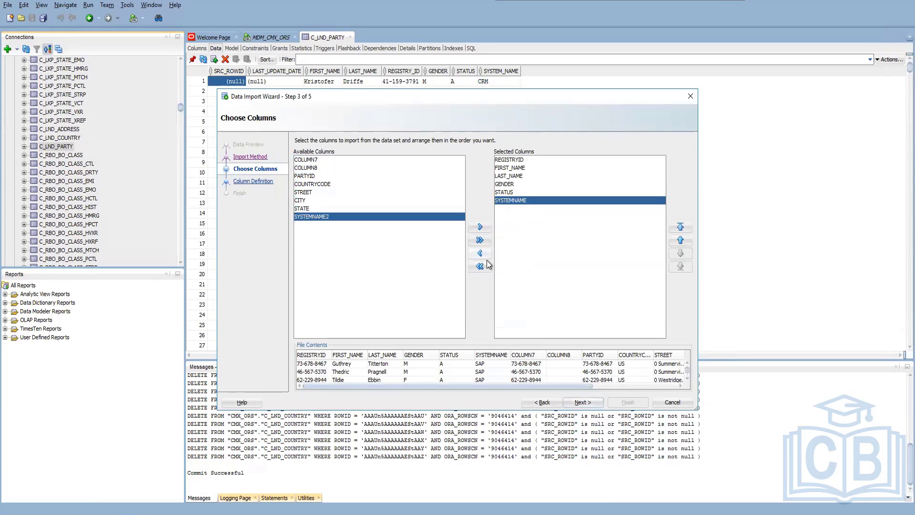
# Map the SAP source column REGISTRYID to REGISTRY_ID and SYSTEMNAME to SYSTEM_NAME.
pyautogui.click(586, 401)
pyautogui.click(596, 185)
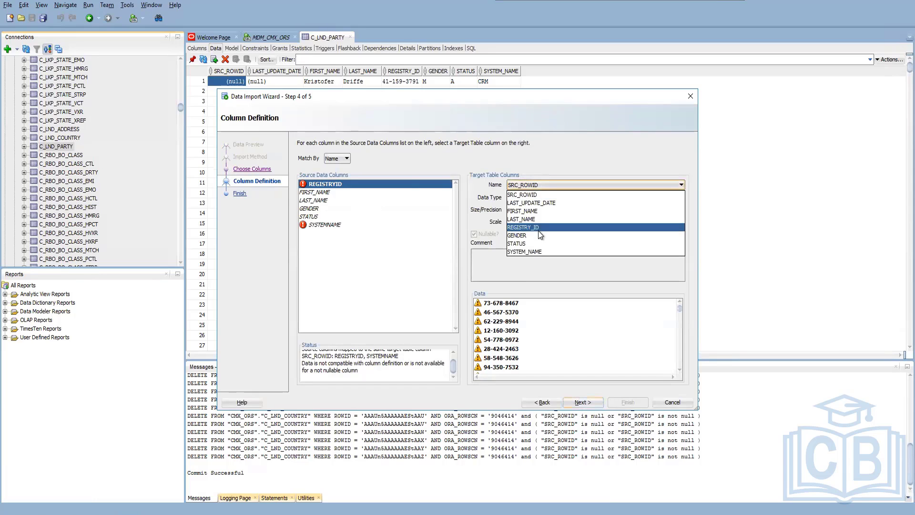
pyautogui.click(529, 227)
pyautogui.click(326, 223)
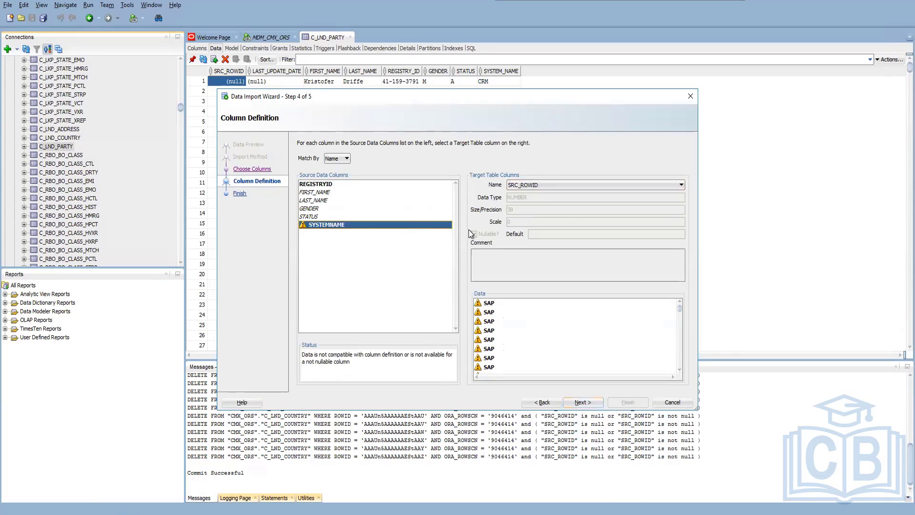
pyautogui.click(558, 184)
pyautogui.click(533, 251)
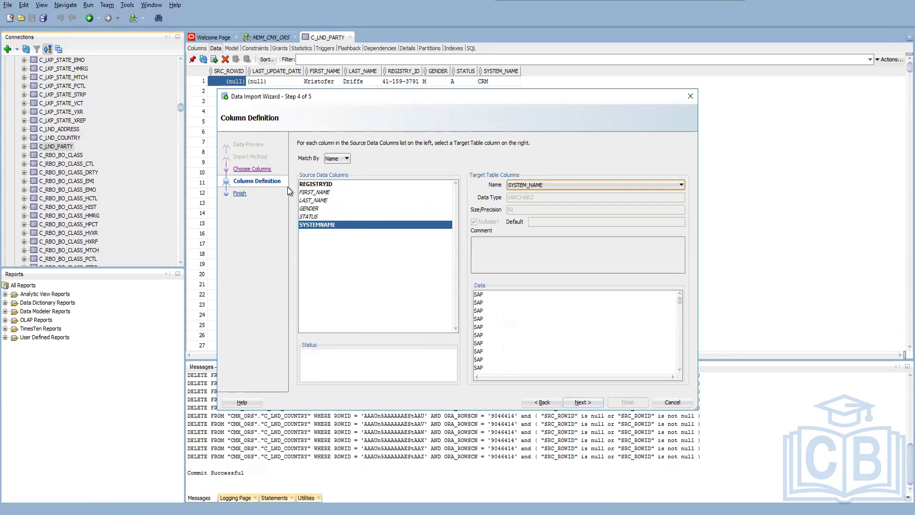
# Check the target column mappings of FIRST_NAME, LAST_NAME, GENDER and STATUS for the SAP file.
pyautogui.click(316, 192)
pyautogui.click(316, 200)
pyautogui.click(315, 209)
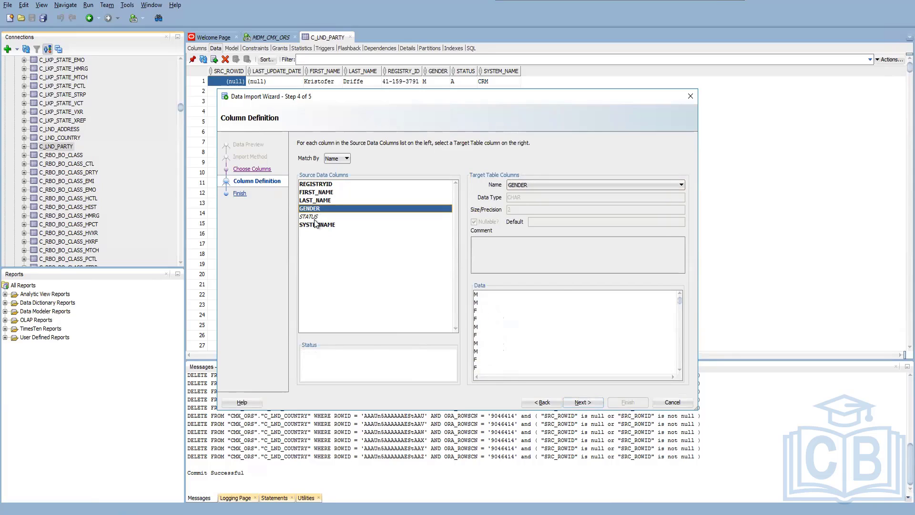
pyautogui.click(320, 217)
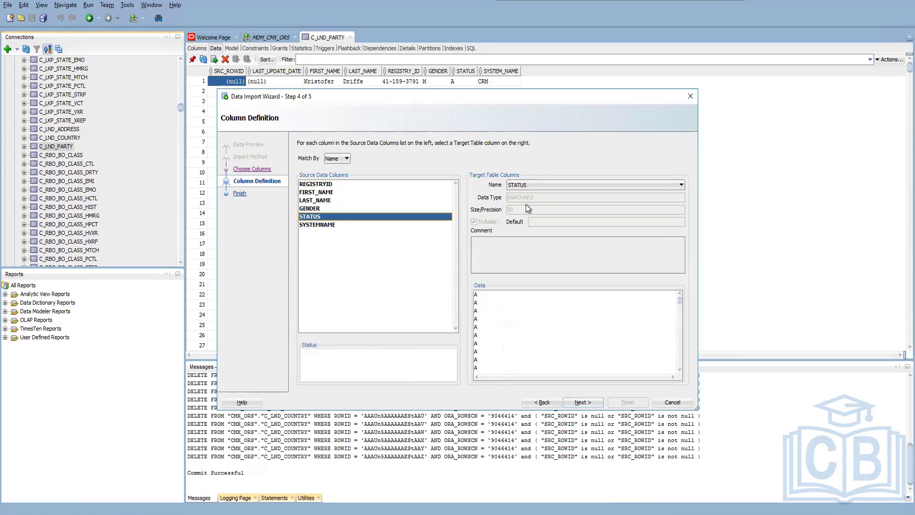
# Finish the MOCK DATA SAP.xlsx import into C_LND_PARTY and dismiss the notification.
pyautogui.click(588, 402)
pyautogui.click(622, 403)
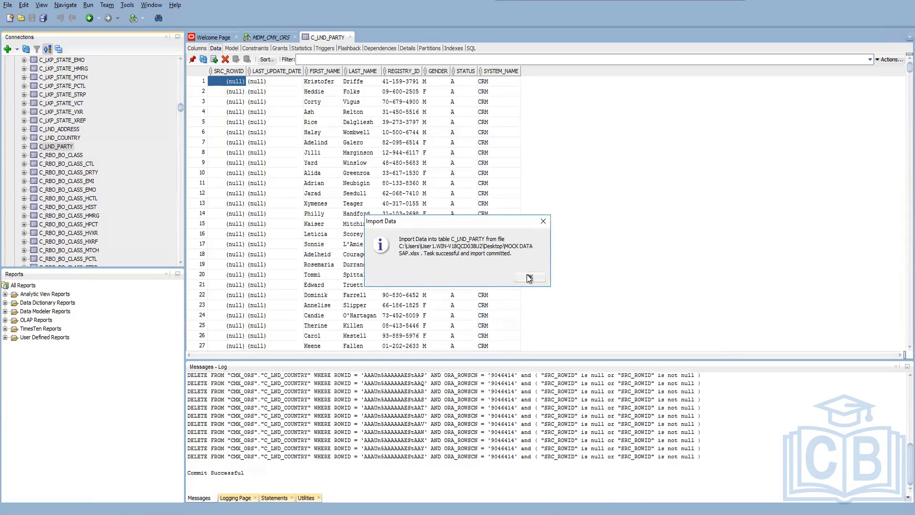
pyautogui.click(529, 278)
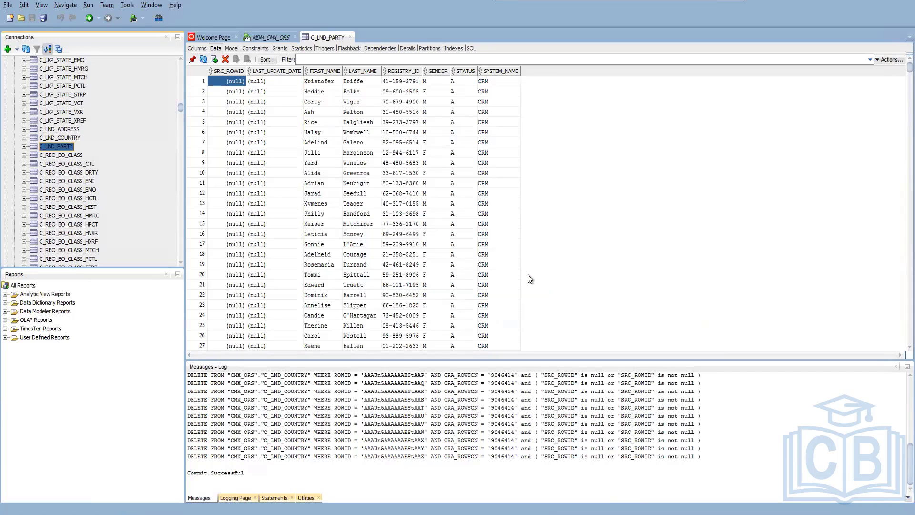
# Look through the rows of the C_LND_PARTY table after the SAP import.
pyautogui.scroll(-1, 336, 276)
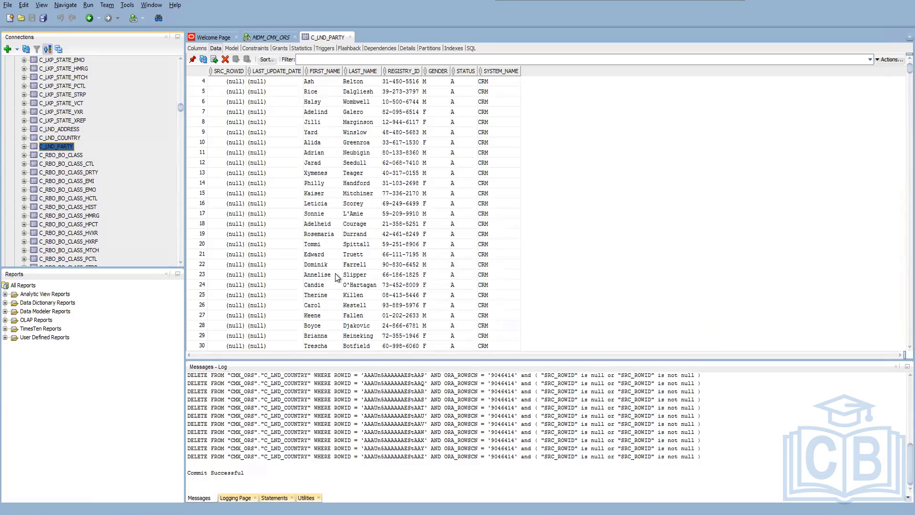
pyautogui.scroll(-20, 335, 273)
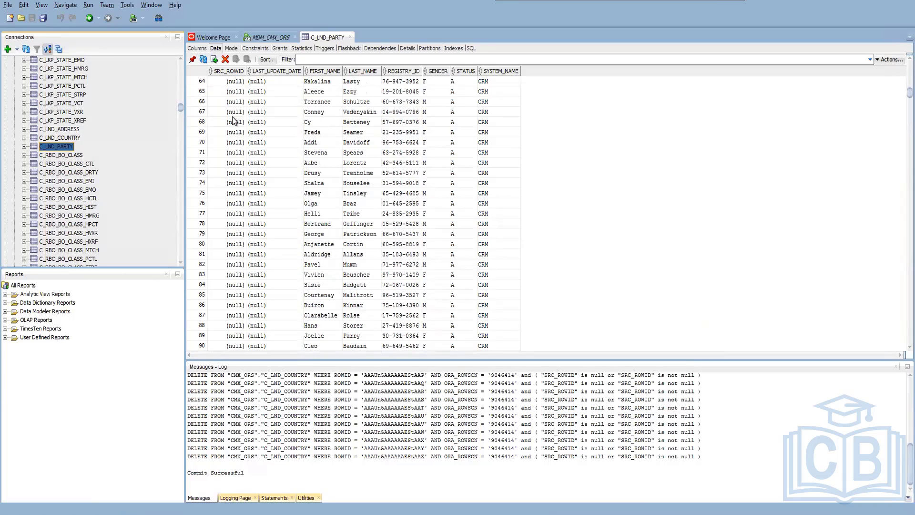
pyautogui.scroll(20, 234, 123)
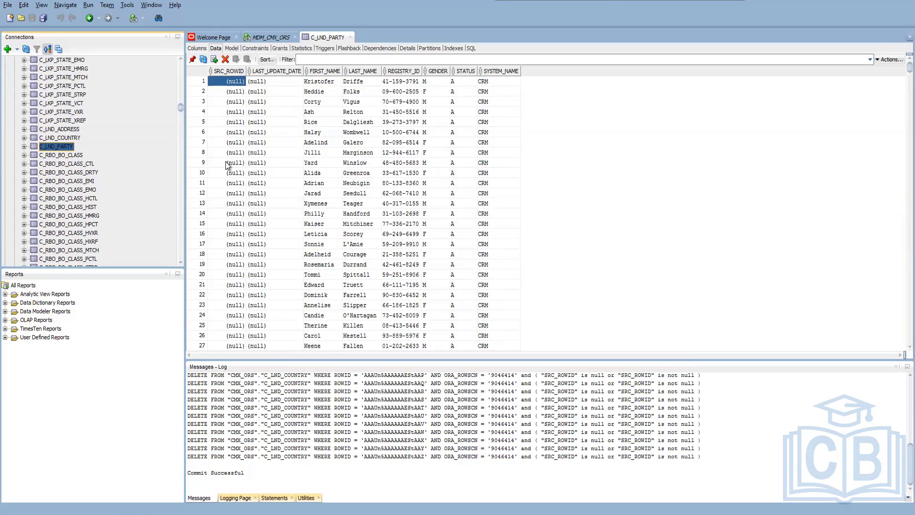
# Begin an update statement for C_LND_PARTY in the MDM_CMX_ORS worksheet that sets src_rowid.
pyautogui.click(273, 36)
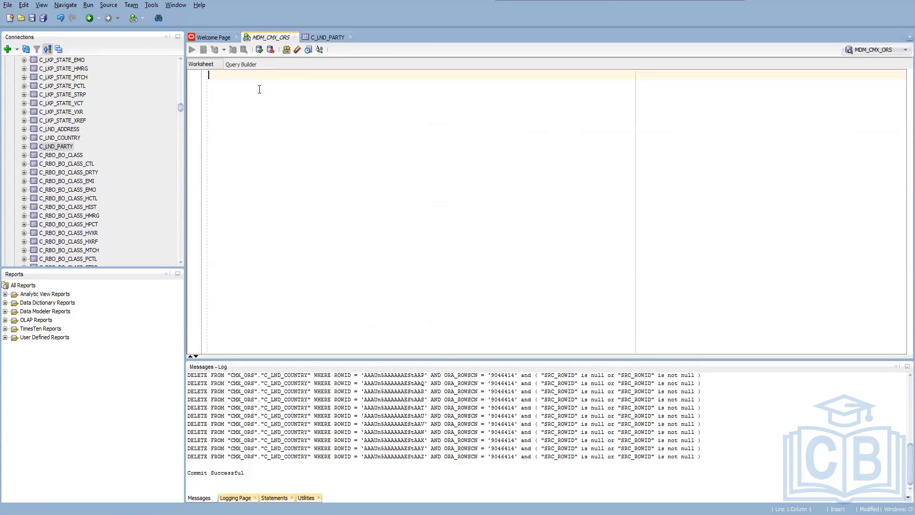
pyautogui.write('update ')
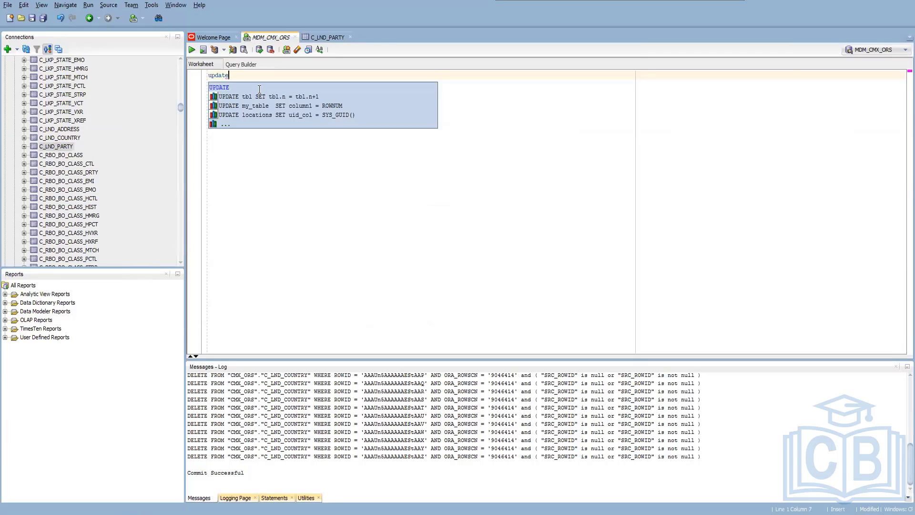
pyautogui.write('C_L')
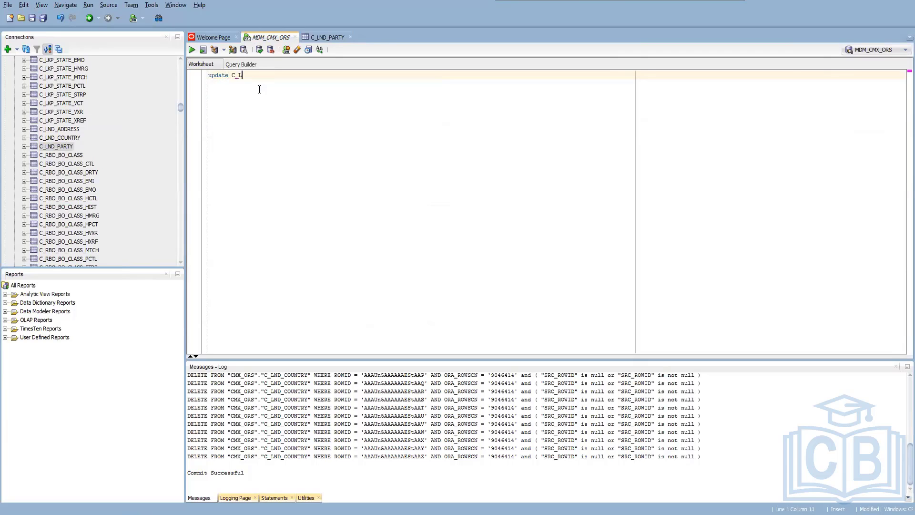
pyautogui.write('ND_PARTY set src_rowid')
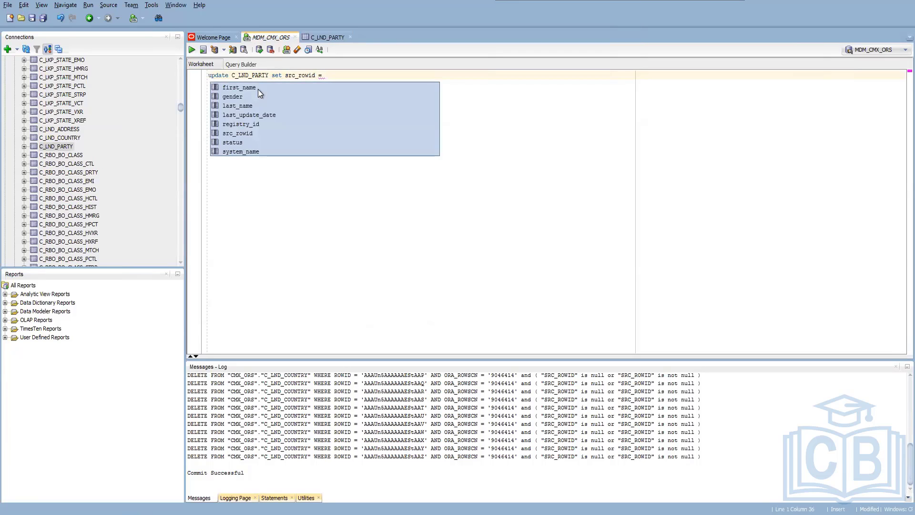
pyautogui.write(' = repl')
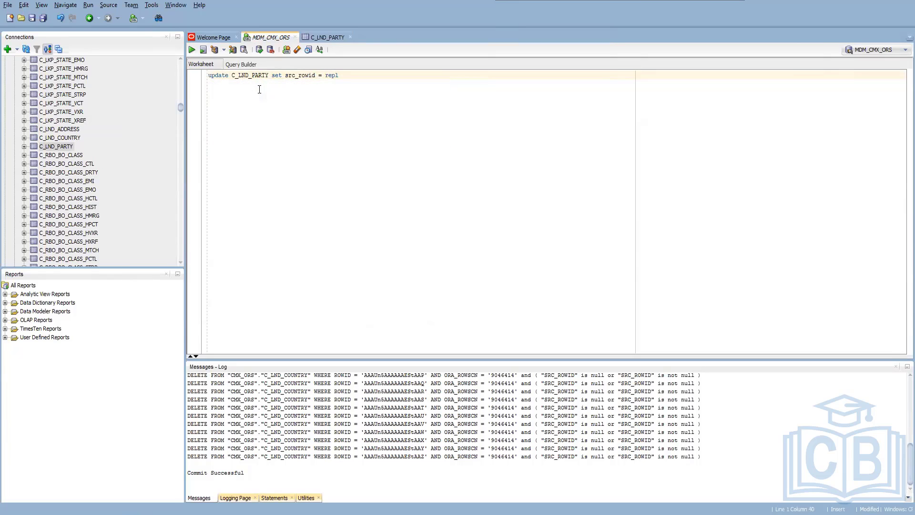
pyautogui.write('ace(registry')
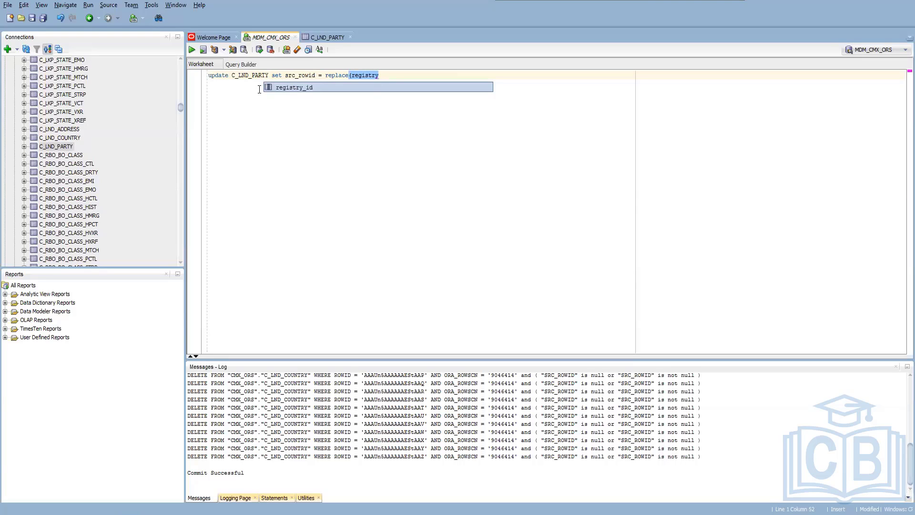
# Complete the statement with replace(registry_id,'-','') as the src_rowid value and run it as a script.
pyautogui.press('Escape')
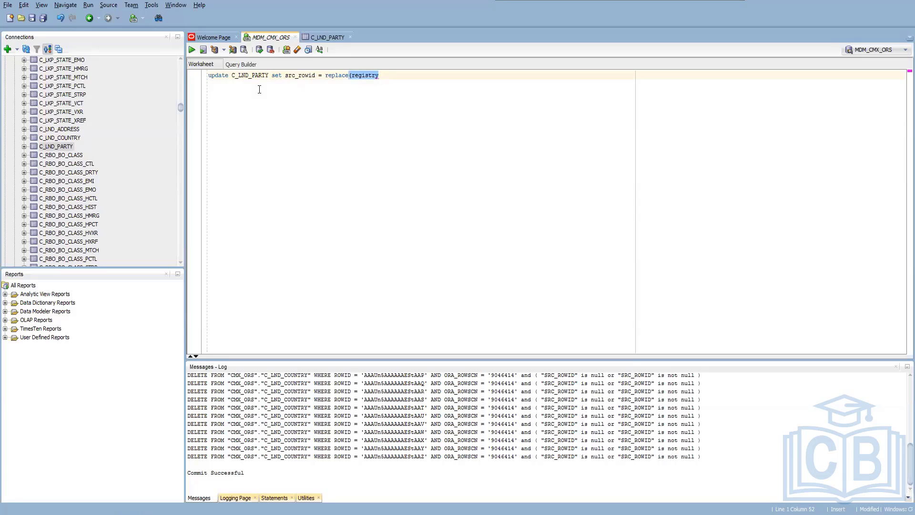
pyautogui.write('_id')
pyautogui.write(',')
pyautogui.write("'-'")
pyautogui.press('Left')
pyautogui.write('-')
pyautogui.press('Right')
pyautogui.write(",'');")
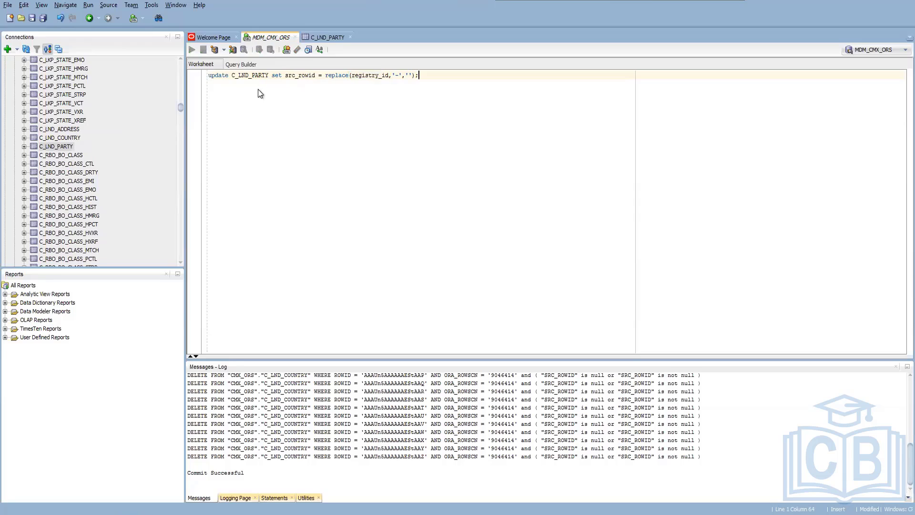
pyautogui.press('F5')
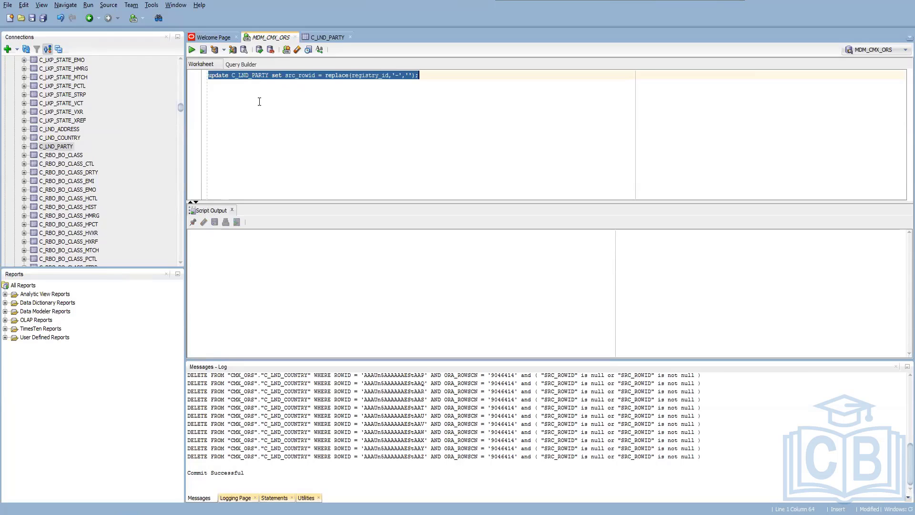
# Refresh the C_LND_PARTY data, check the SRC_ROWID values and return to the SQL worksheet.
pyautogui.click(326, 38)
pyautogui.click(204, 59)
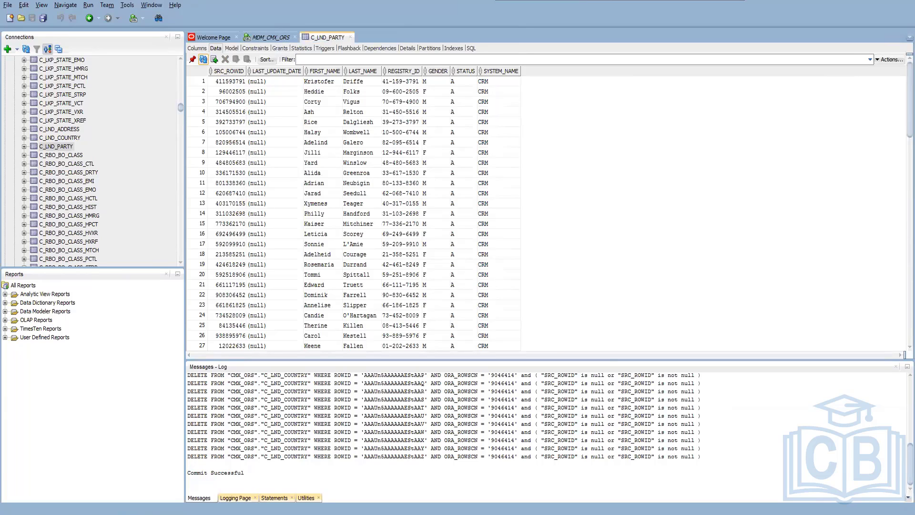
pyautogui.click(270, 35)
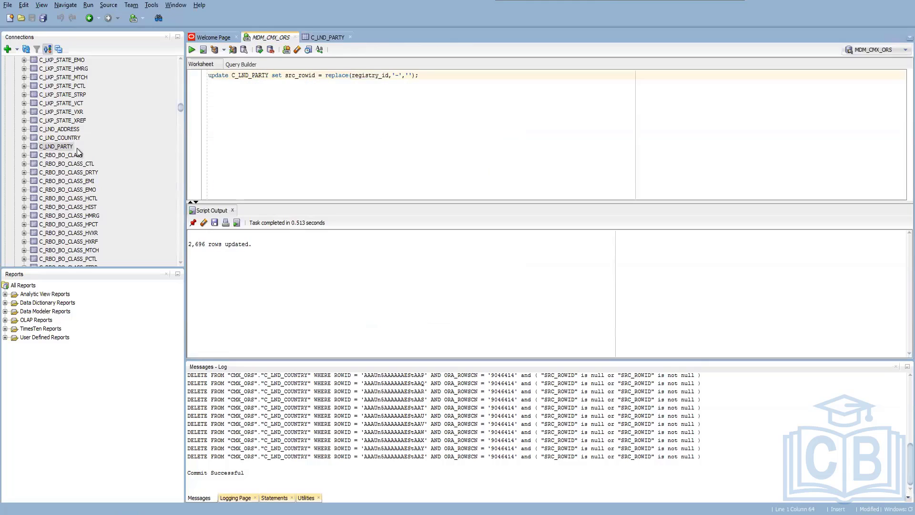
# Start a data import into C_LND_ADDRESS from MOCK DATA.xlsx with the Insert method.
pyautogui.click(75, 128)
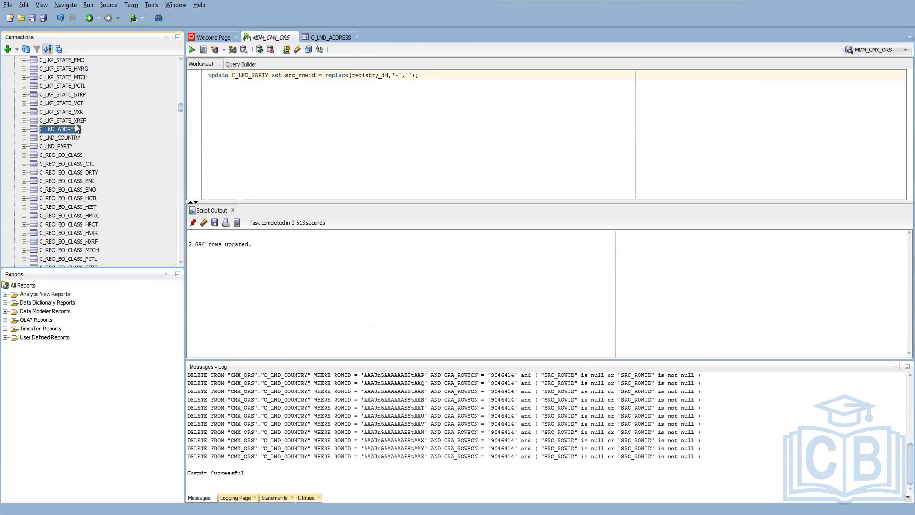
pyautogui.rightClick(76, 127)
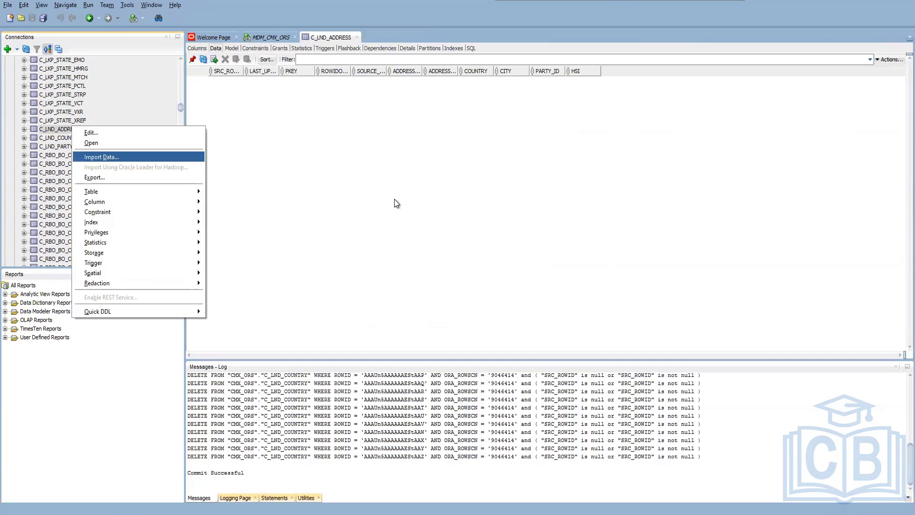
pyautogui.press('Return')
pyautogui.click(685, 171)
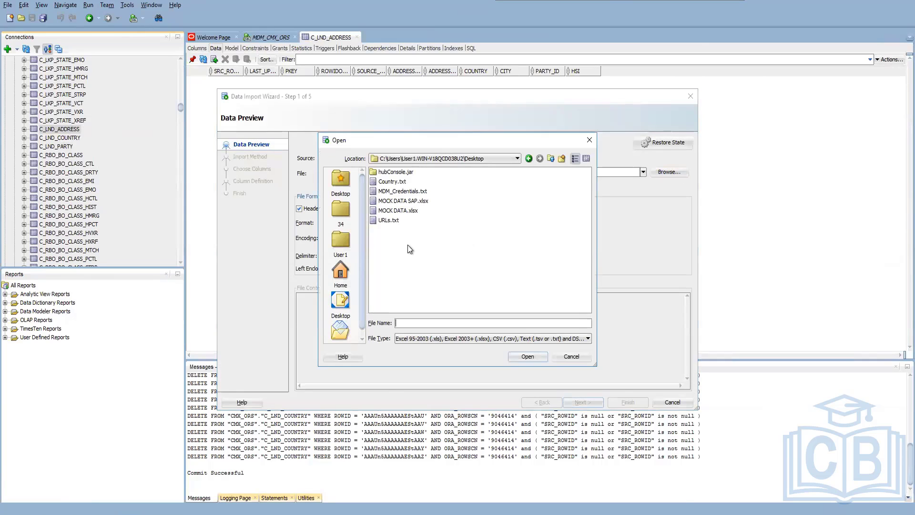
pyautogui.click(399, 211)
pyautogui.click(540, 357)
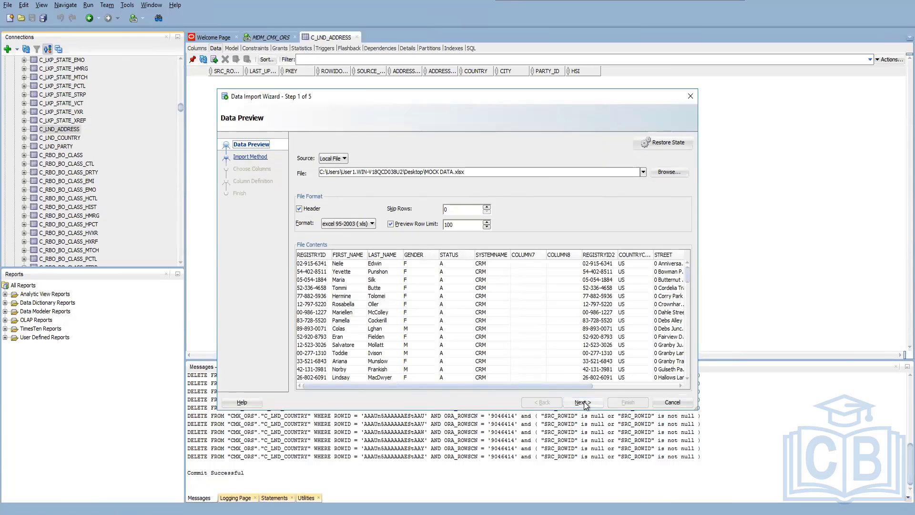
pyautogui.click(583, 403)
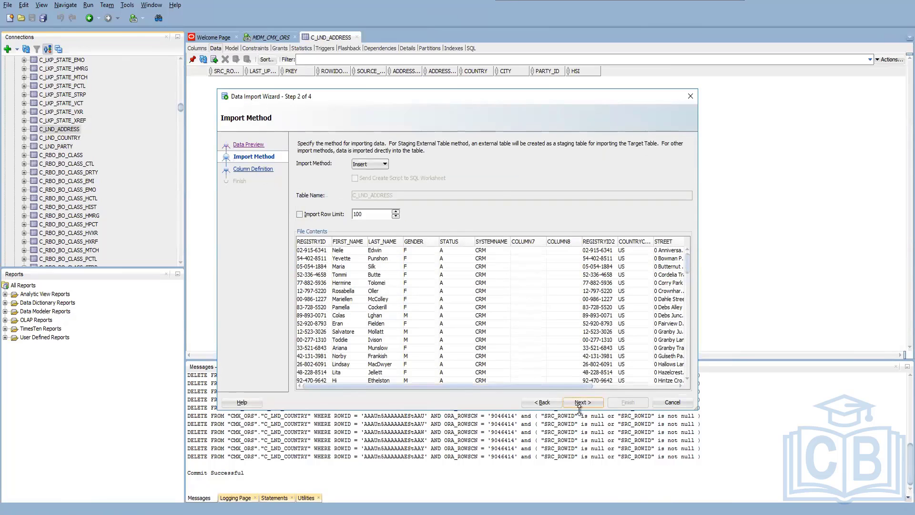
pyautogui.click(579, 405)
# Exclude the source columns from REGISTRYID through COLUMN8, keeping REGISTRYID2 through SYSTEMNAME2, and continue to the column definitions.
pyautogui.click(520, 160)
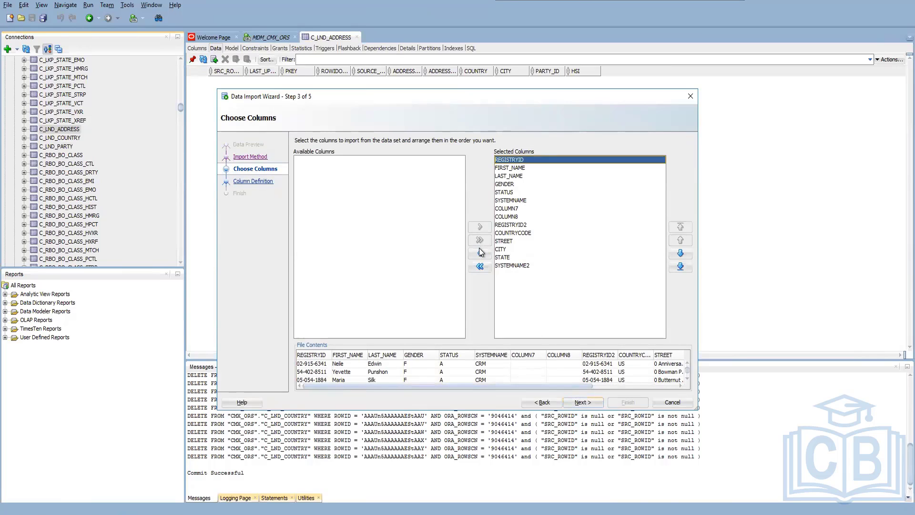
pyautogui.click(480, 252)
pyautogui.click(480, 253)
pyautogui.click(480, 253)
pyautogui.click(481, 253)
pyautogui.click(480, 254)
pyautogui.click(480, 254)
pyautogui.click(480, 255)
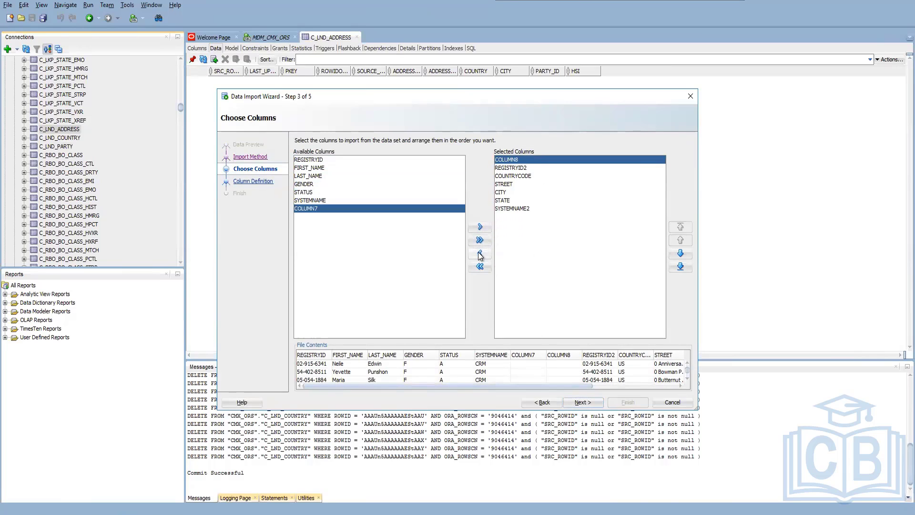
pyautogui.click(480, 254)
pyautogui.click(582, 402)
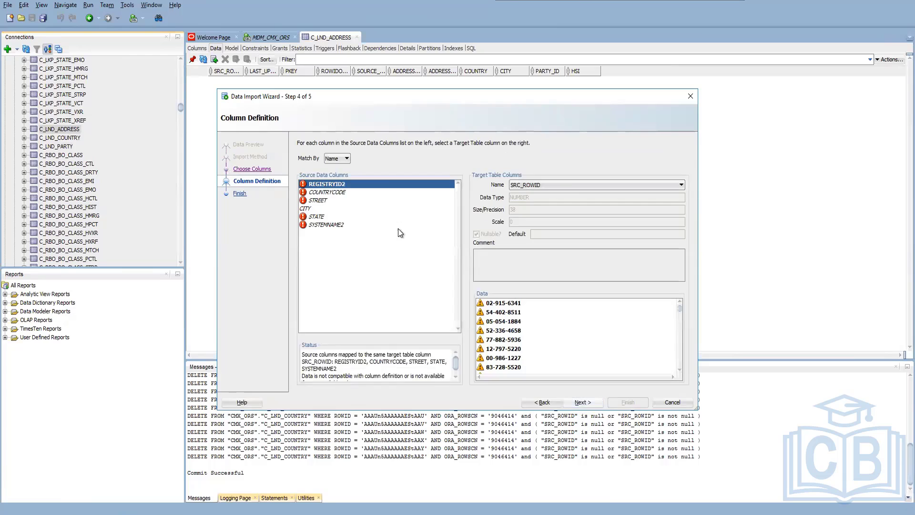
# Map the address source column REGISTRYID2 to PARTY_ID and COUNTRYCODE to COUNTRY.
pyautogui.click(573, 186)
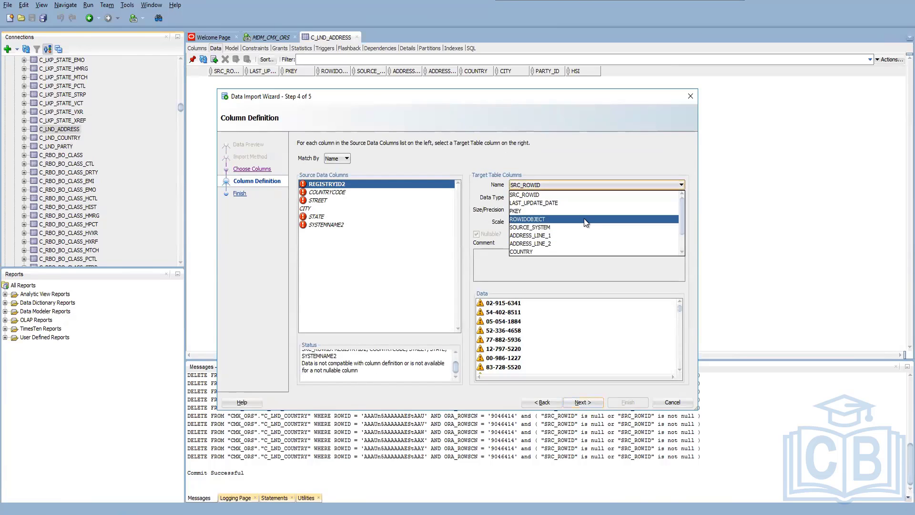
pyautogui.scroll(-1, 581, 209)
pyautogui.click(550, 243)
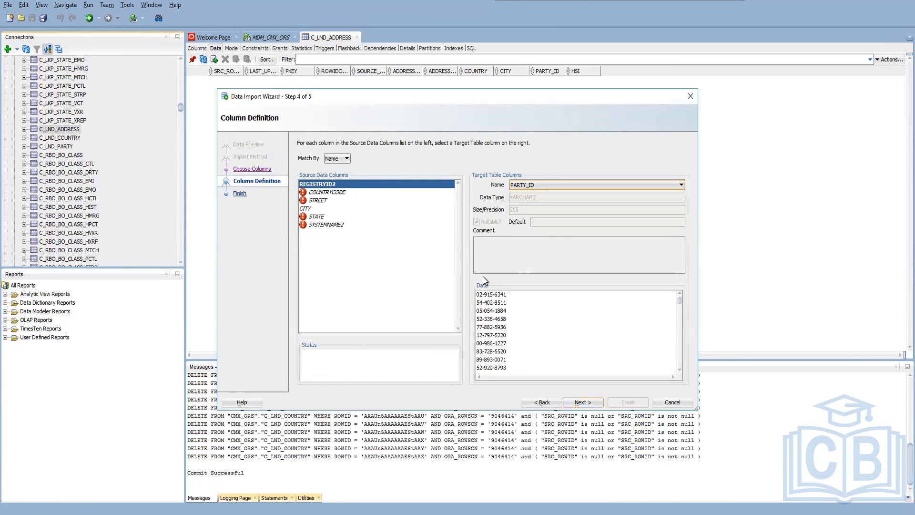
pyautogui.click(416, 193)
pyautogui.click(593, 186)
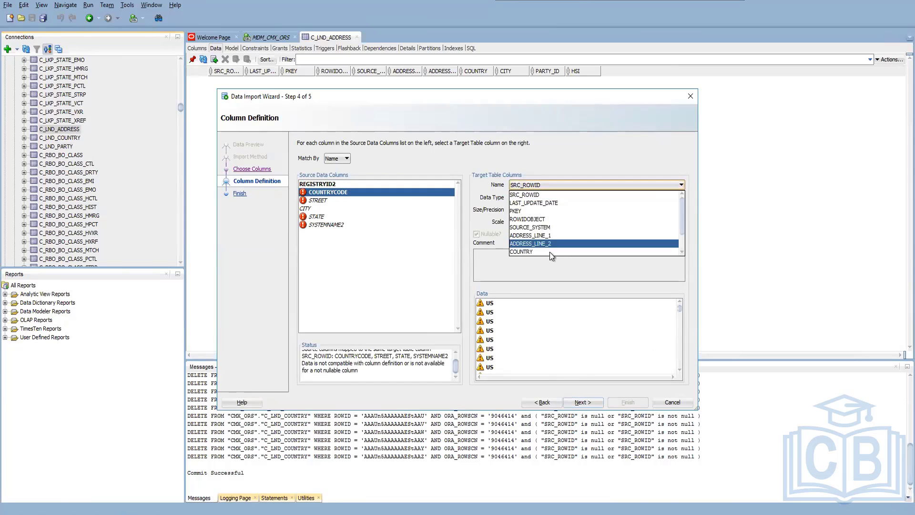
pyautogui.click(550, 252)
# Map the source column STREET to ADDRESS_LINE_1.
pyautogui.click(333, 200)
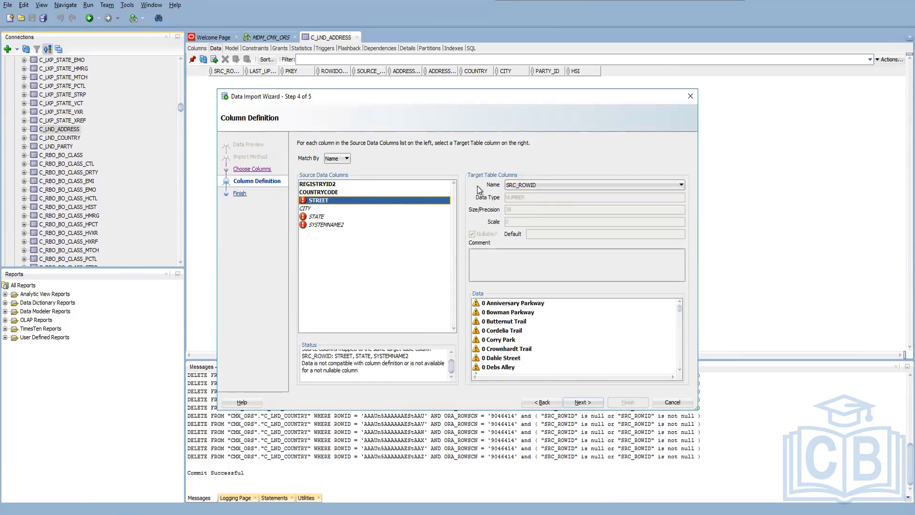
pyautogui.click(556, 186)
pyautogui.click(552, 239)
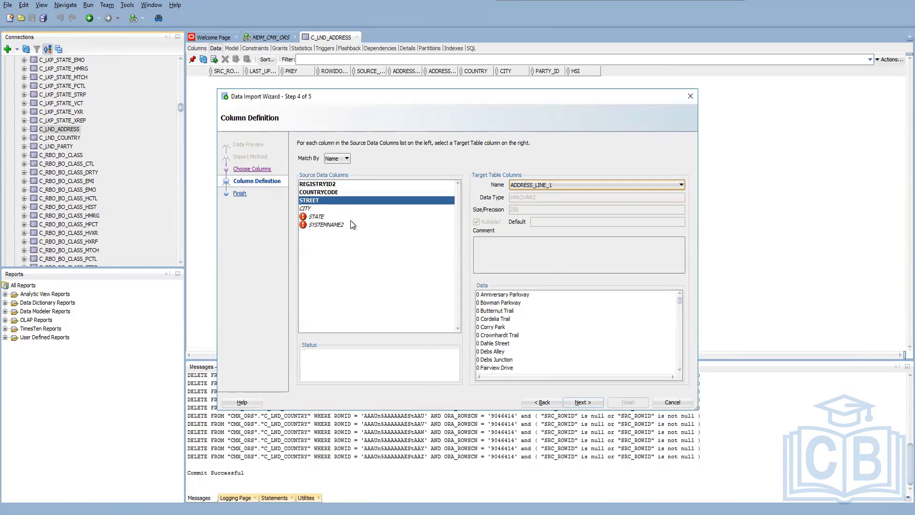
# Check the CITY mapping and look through the target columns for a match for STATE.
pyautogui.click(352, 209)
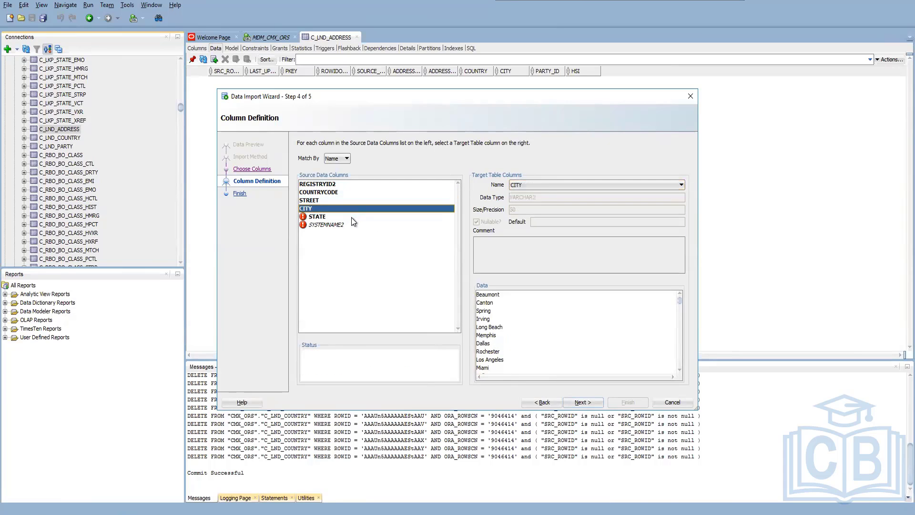
pyautogui.click(351, 218)
pyautogui.click(531, 186)
pyautogui.scroll(-3, 537, 249)
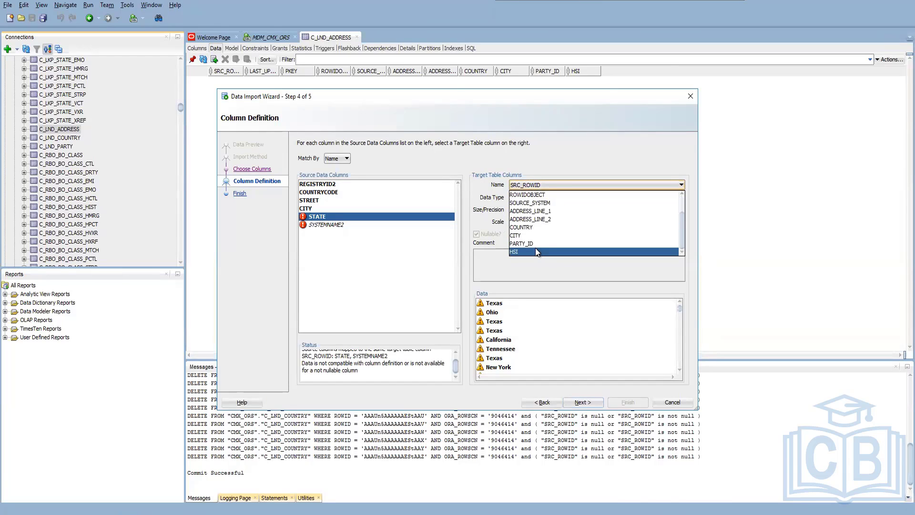
pyautogui.scroll(3, 536, 242)
pyautogui.scroll(-3, 542, 204)
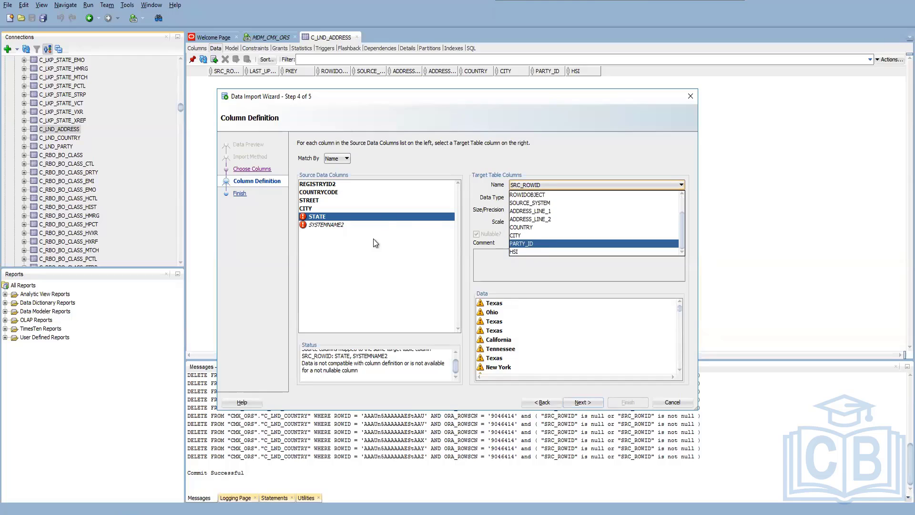
# Go back to the column selection, exclude STATE from the import and return to the column definitions.
pyautogui.click(383, 225)
pyautogui.click(533, 400)
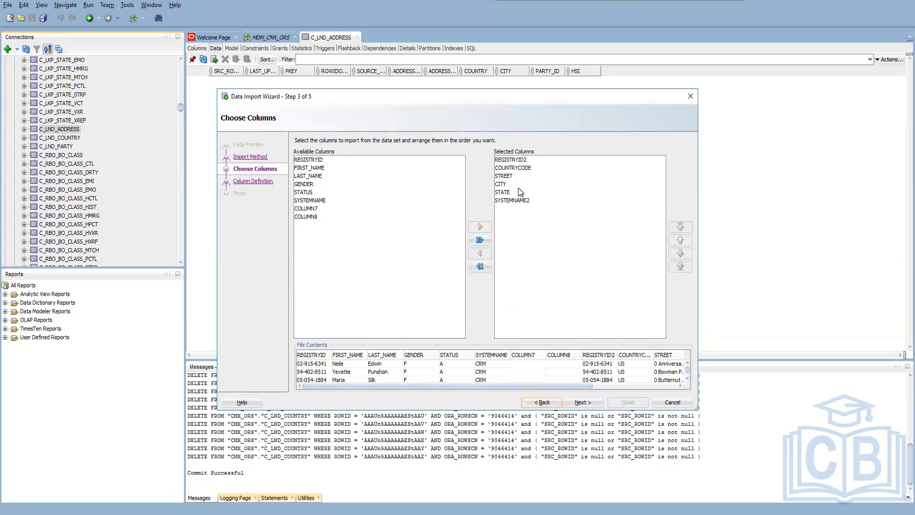
pyautogui.click(507, 192)
pyautogui.click(474, 256)
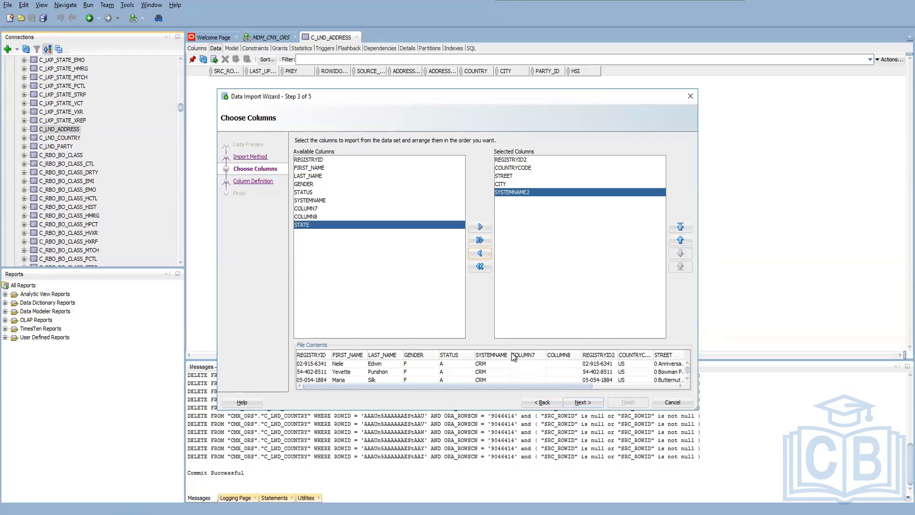
pyautogui.click(589, 402)
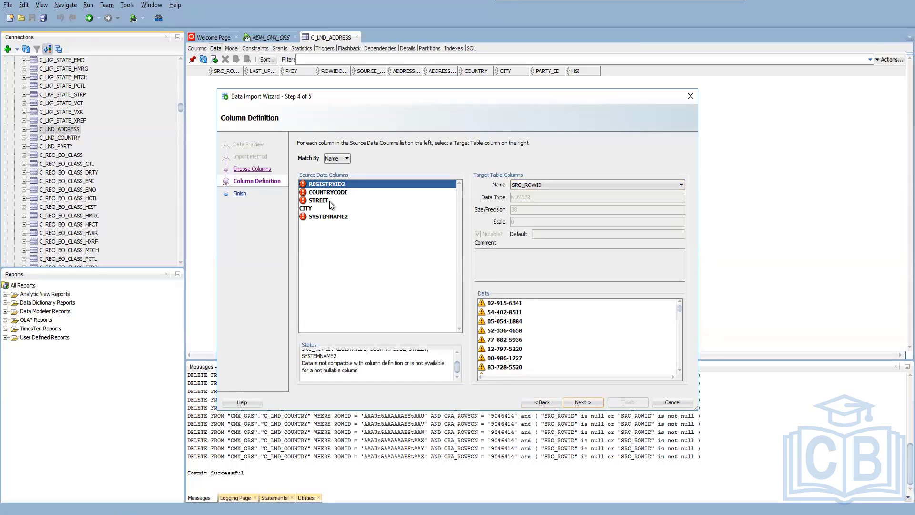
# Map REGISTRYID2 to PARTY_ID and COUNTRYCODE to COUNTRY again for the C_LND_ADDRESS import.
pyautogui.click(559, 184)
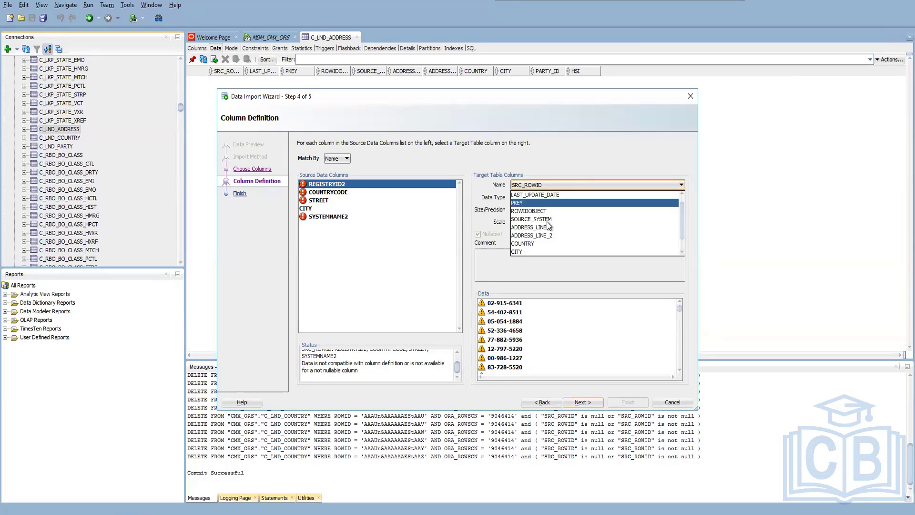
pyautogui.scroll(-1, 538, 240)
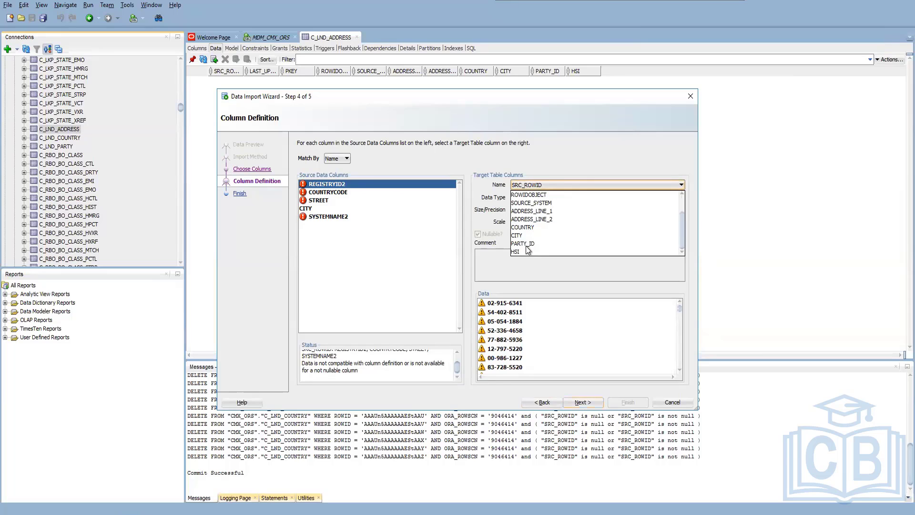
pyautogui.click(331, 178)
pyautogui.click(334, 192)
pyautogui.click(544, 186)
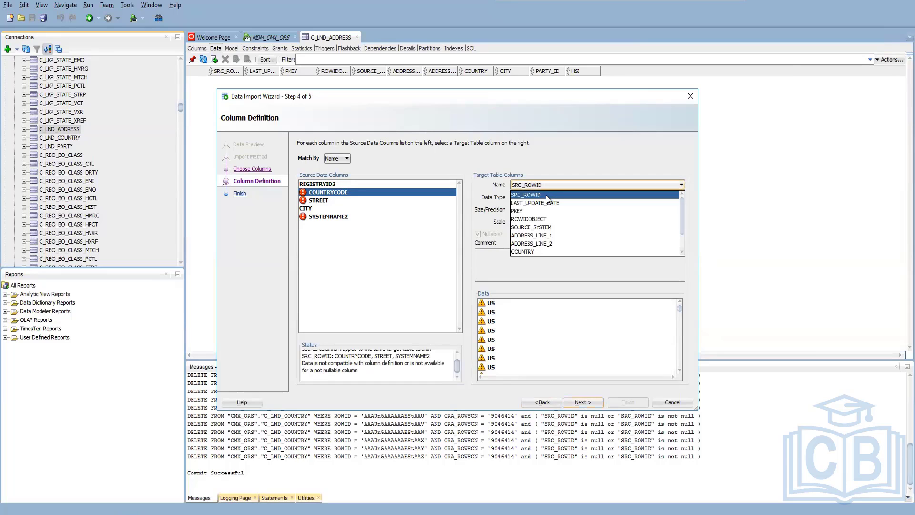
pyautogui.click(536, 252)
# Map STREET to ADDRESS_LINE_1 again for the C_LND_ADDRESS import.
pyautogui.click(320, 200)
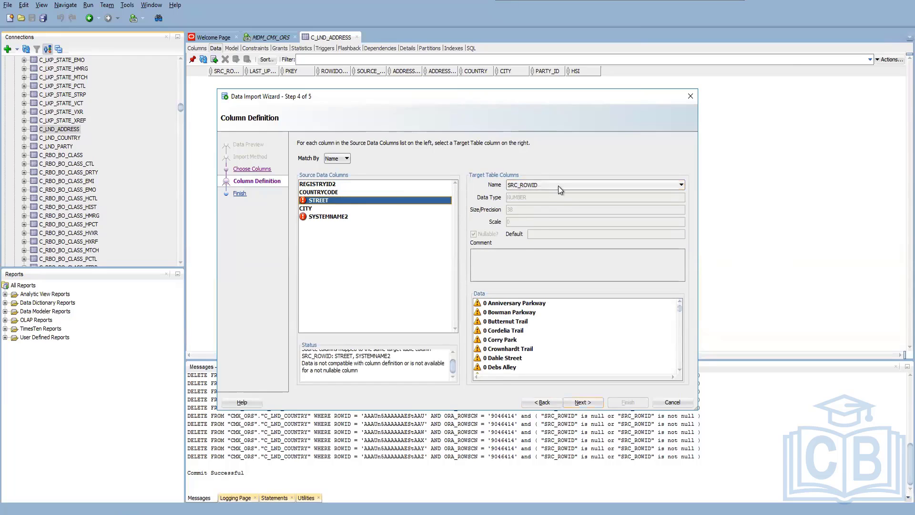
pyautogui.click(558, 188)
pyautogui.click(534, 234)
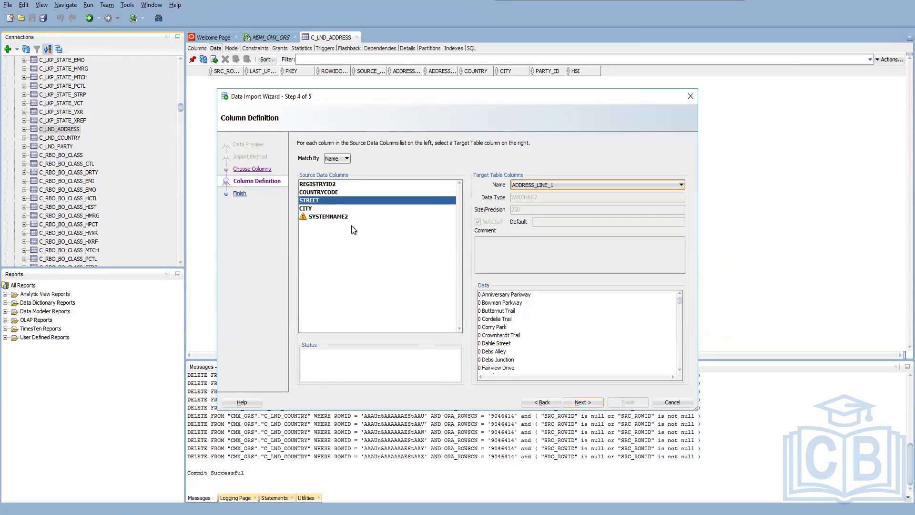
# Map SYSTEMNAME2 to SOURCE_SYSTEM for the C_LND_ADDRESS import.
pyautogui.click(325, 205)
pyautogui.click(415, 217)
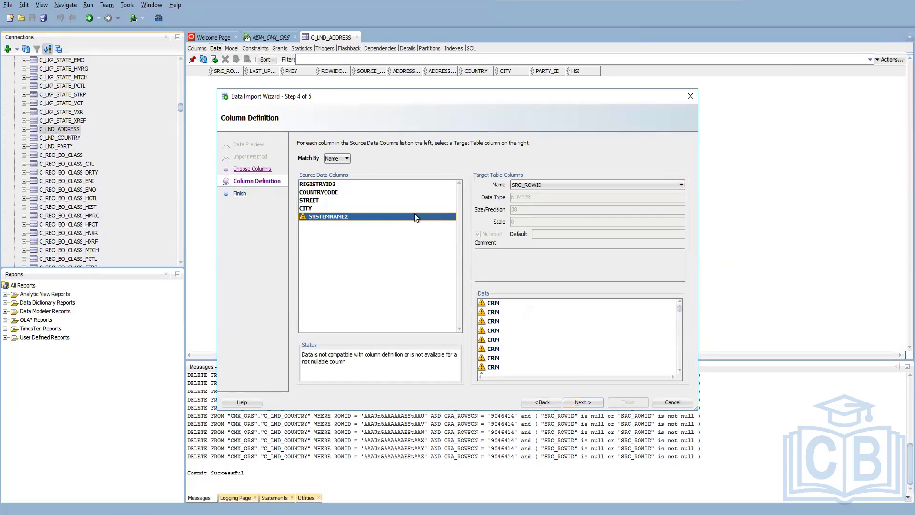
pyautogui.click(547, 185)
pyautogui.scroll(-2, 535, 248)
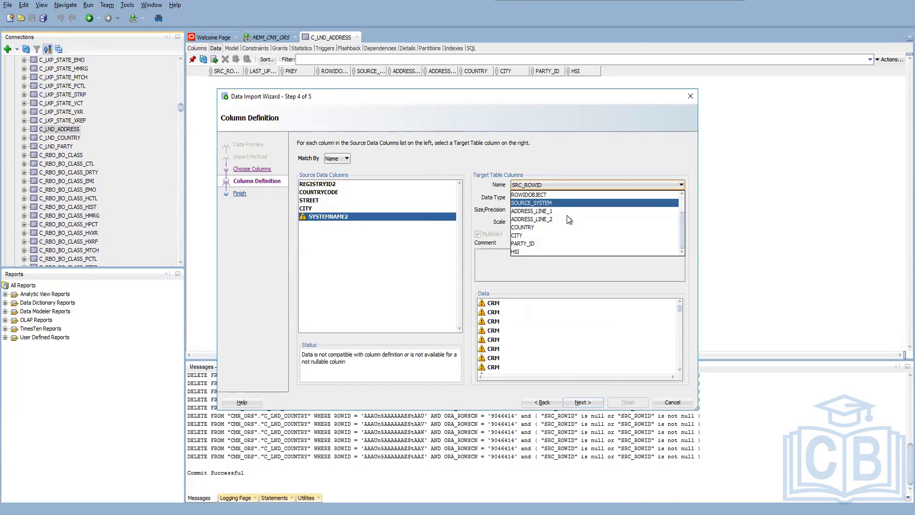
pyautogui.click(545, 203)
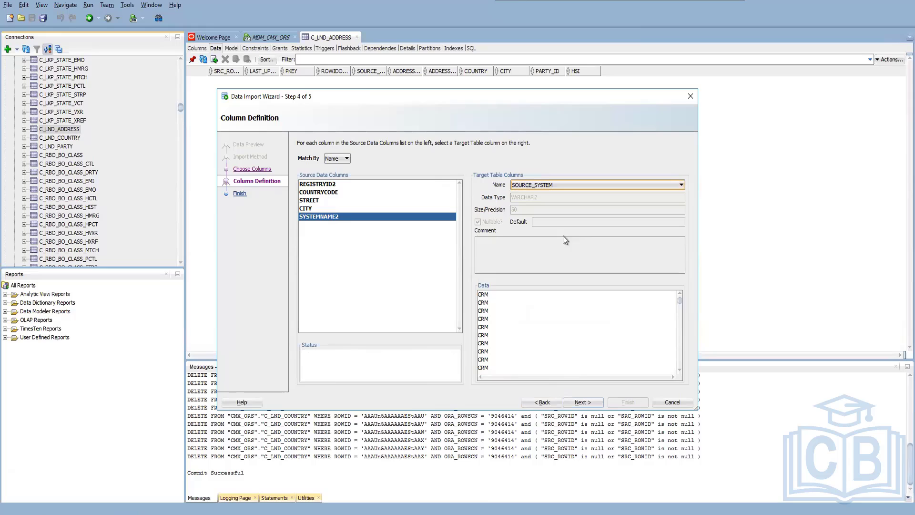
# Finish the MOCK DATA.xlsx import into C_LND_ADDRESS and refresh the table's data.
pyautogui.click(571, 402)
pyautogui.click(618, 403)
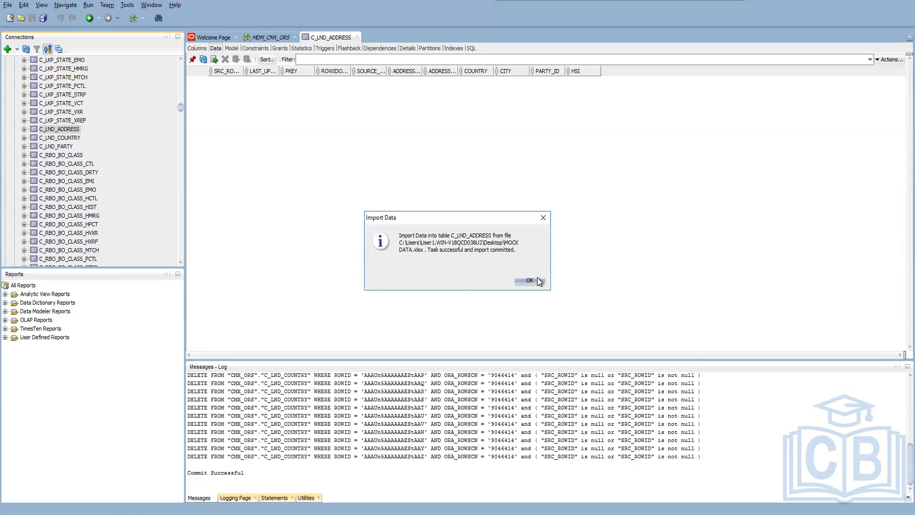
pyautogui.click(538, 281)
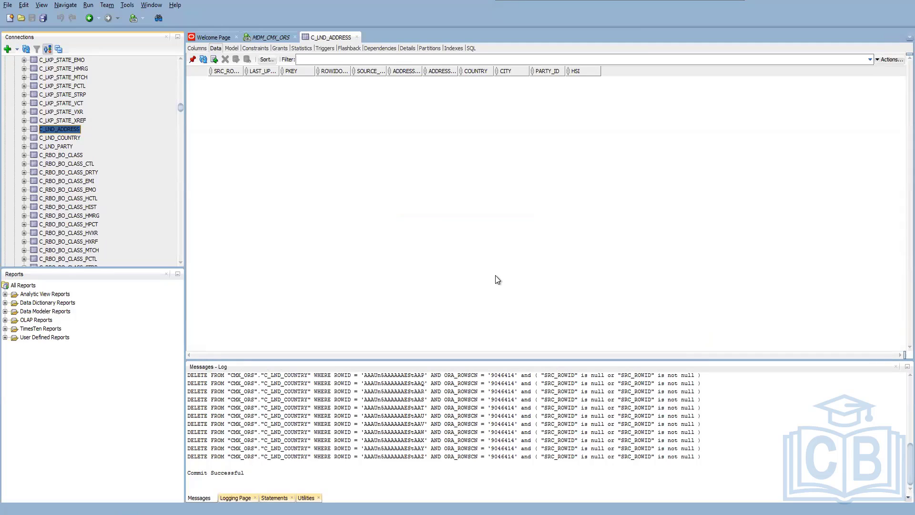
pyautogui.click(204, 59)
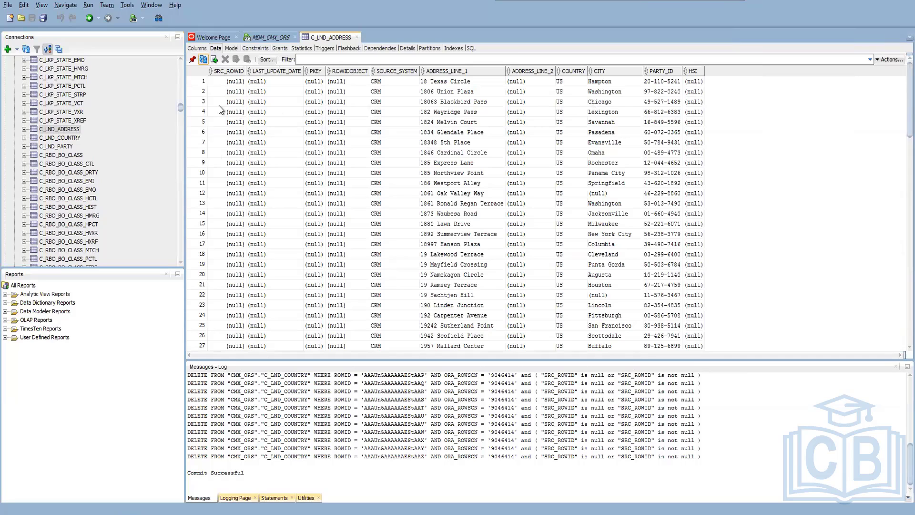
# Change the target table of the update statement in the MDM_CMX_ORS worksheet to C_LND_Address.
pyautogui.click(272, 38)
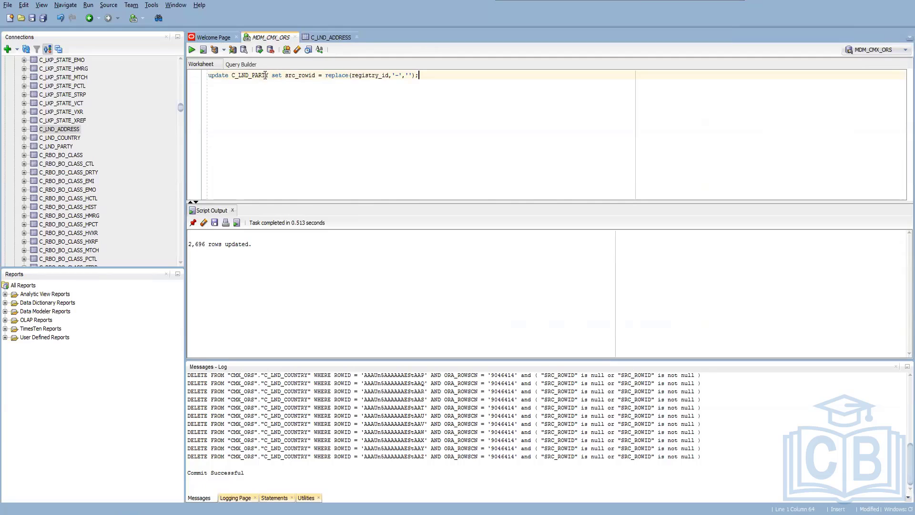
pyautogui.moveTo(267, 75); pyautogui.dragTo(253, 75)
pyautogui.write('Address')
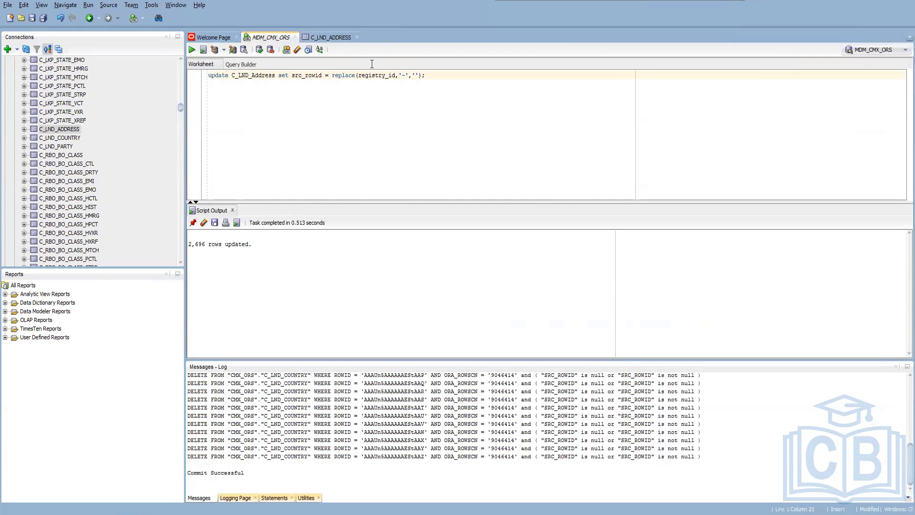
# Check the C_LND_ADDRESS column names and replace registry_id with party_id in the update statement.
pyautogui.moveTo(395, 75); pyautogui.dragTo(362, 74)
pyautogui.click(333, 38)
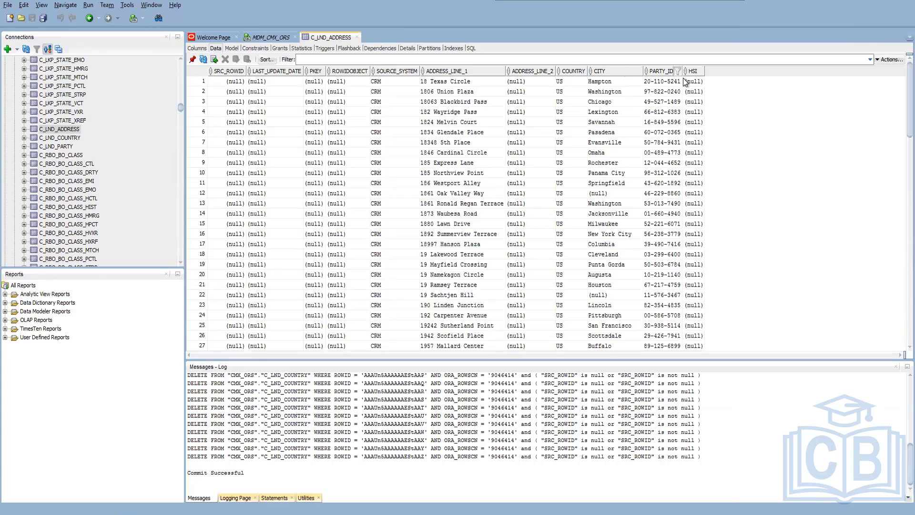
pyautogui.click(270, 37)
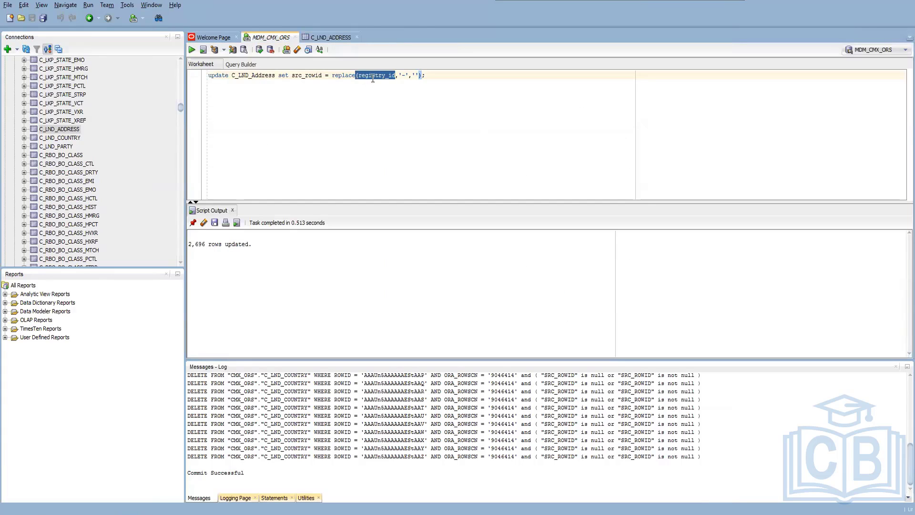
pyautogui.click(381, 75)
pyautogui.click(382, 75)
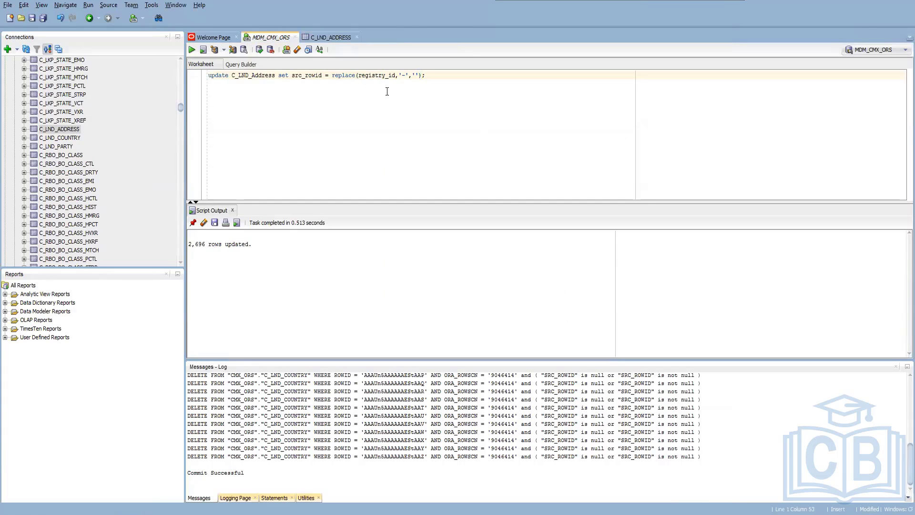
pyautogui.press('BackSpace')
pyautogui.hotkey('shift', 'Left')
pyautogui.hotkey('shift', 'Left')
pyautogui.hotkey('shift', 'Left')
pyautogui.hotkey('shift', 'Left')
pyautogui.write('part')
# Run the update that sets src_rowid in C_LND_Address to party_id without hyphens.
pyautogui.click(418, 83)
pyautogui.click(406, 77)
pyautogui.press('F5')
# Start a data import into C_LND_ADDRESS from the desktop file MOCK DATA SAP.xlsx.
pyautogui.rightClick(66, 130)
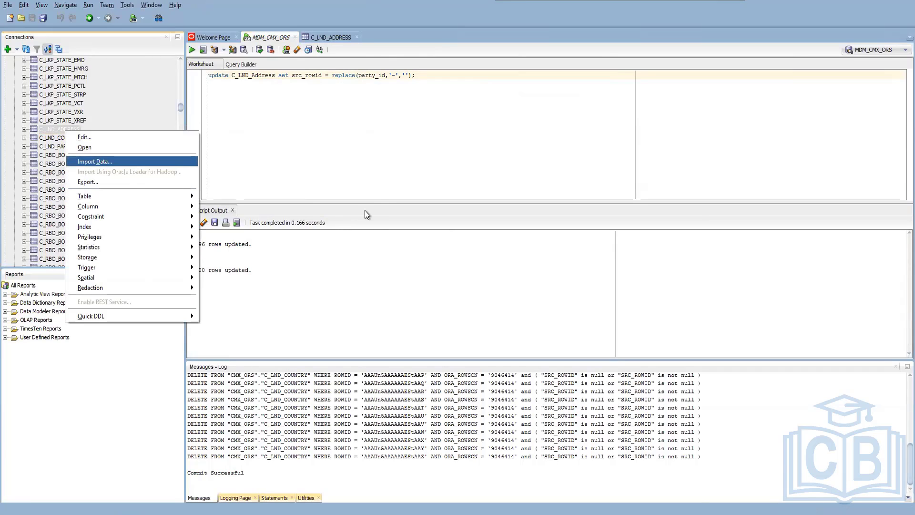
pyautogui.press('Return')
pyautogui.click(664, 172)
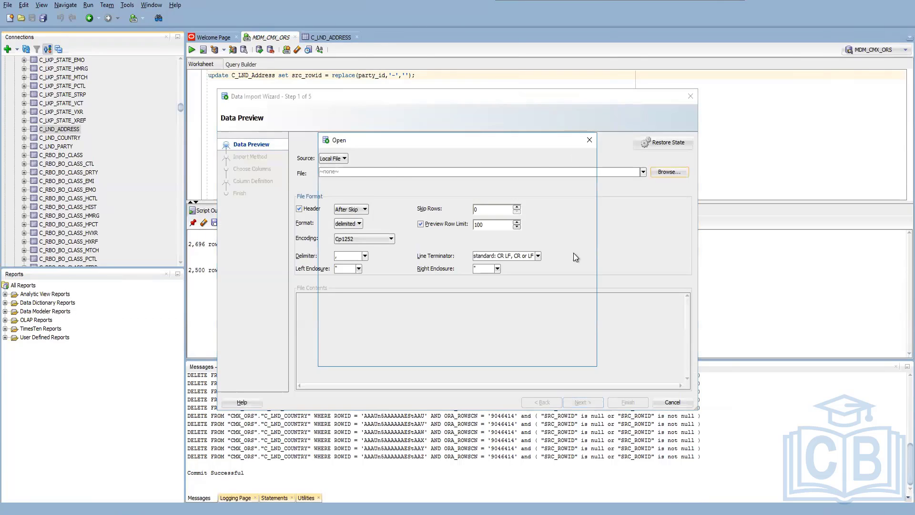
pyautogui.click(406, 192)
pyautogui.click(435, 202)
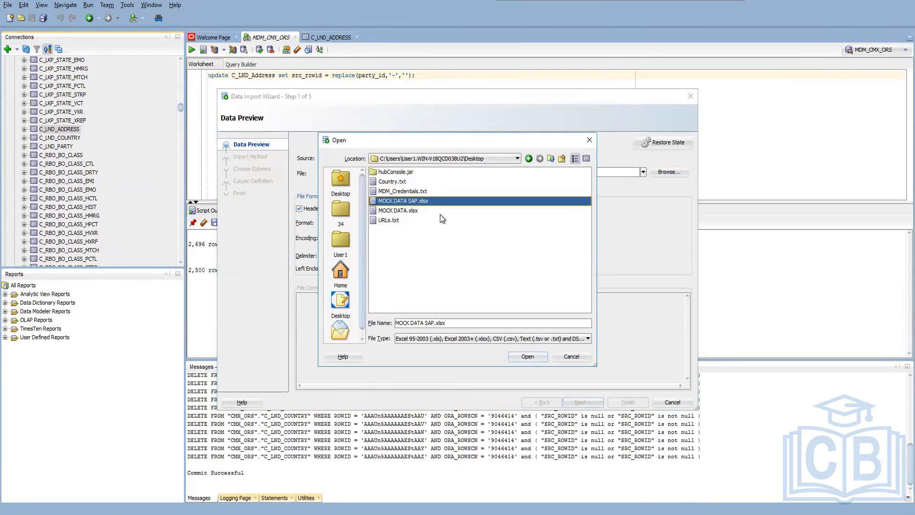
pyautogui.click(543, 357)
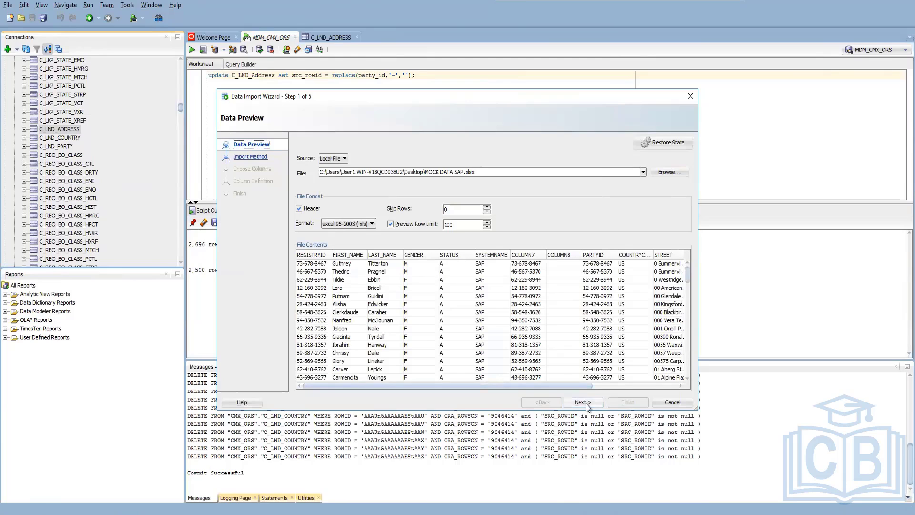
# Keep only PARTYID, COUNTRYCODE, STREET, CITY and SYSTEMNAME2 for the SAP import and proceed to the column definitions.
pyautogui.click(583, 403)
pyautogui.click(575, 403)
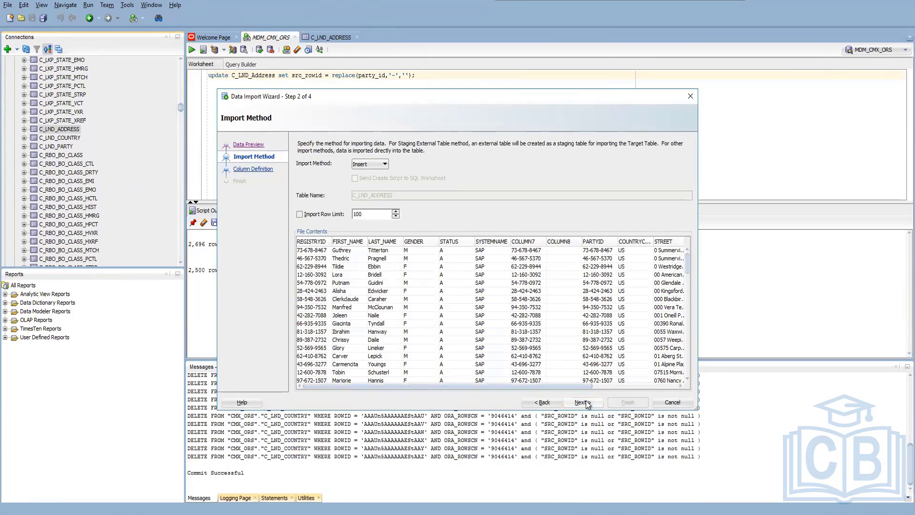
pyautogui.click(478, 253)
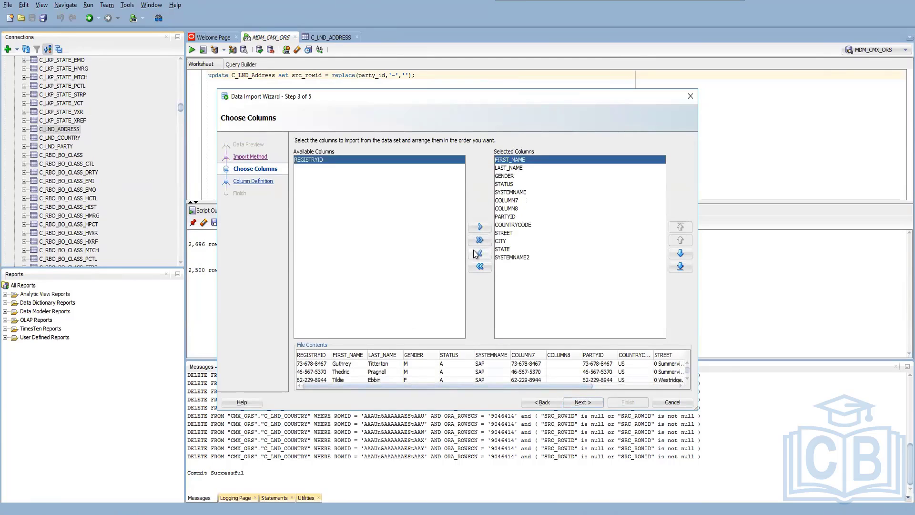
pyautogui.click(479, 253)
pyautogui.click(479, 253)
pyautogui.click(479, 252)
pyautogui.click(477, 253)
pyautogui.click(476, 254)
pyautogui.click(476, 254)
pyautogui.click(476, 253)
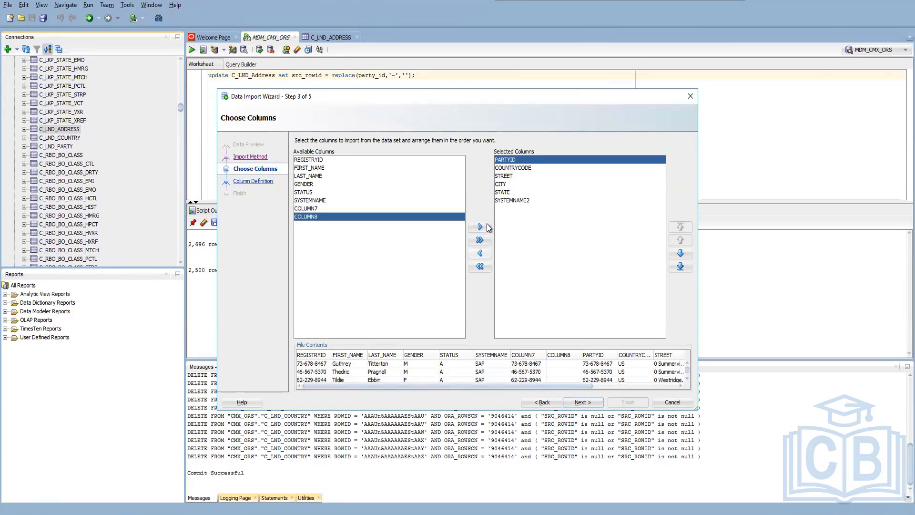
pyautogui.click(502, 192)
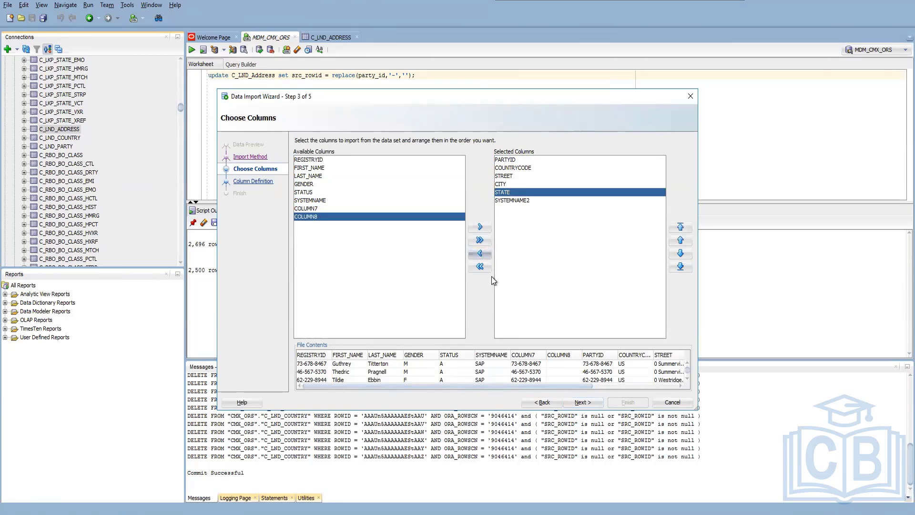
pyautogui.click(480, 253)
pyautogui.click(583, 402)
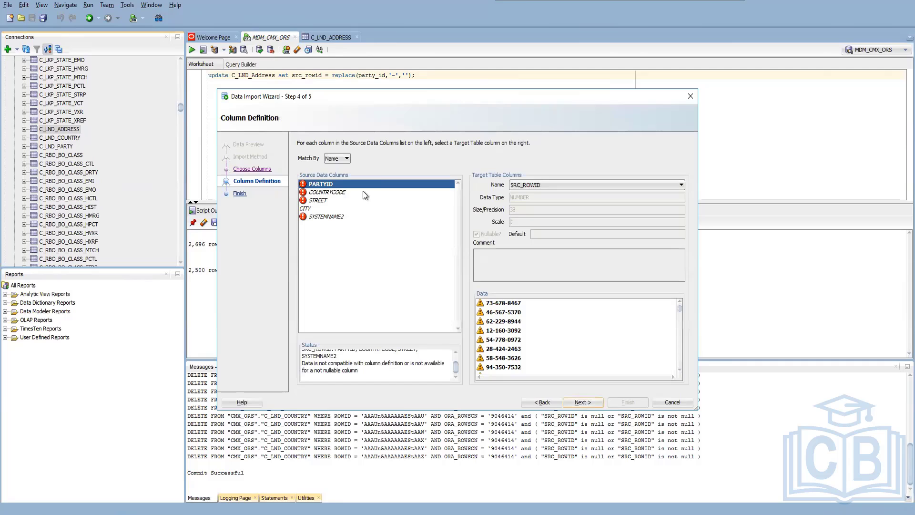
# Map PARTYID to PARTY_ID and COUNTRYCODE to COUNTRY for the SAP address import.
pyautogui.click(524, 185)
pyautogui.scroll(-2, 533, 252)
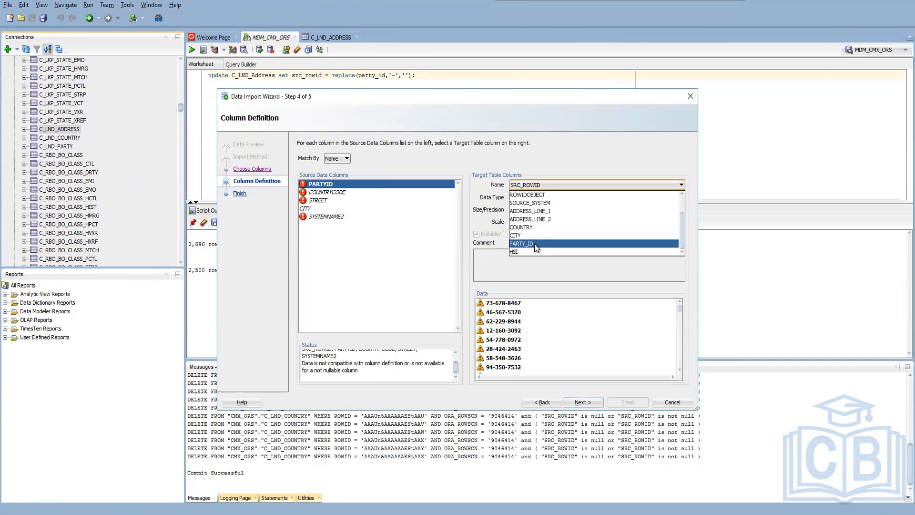
pyautogui.click(534, 244)
pyautogui.click(326, 192)
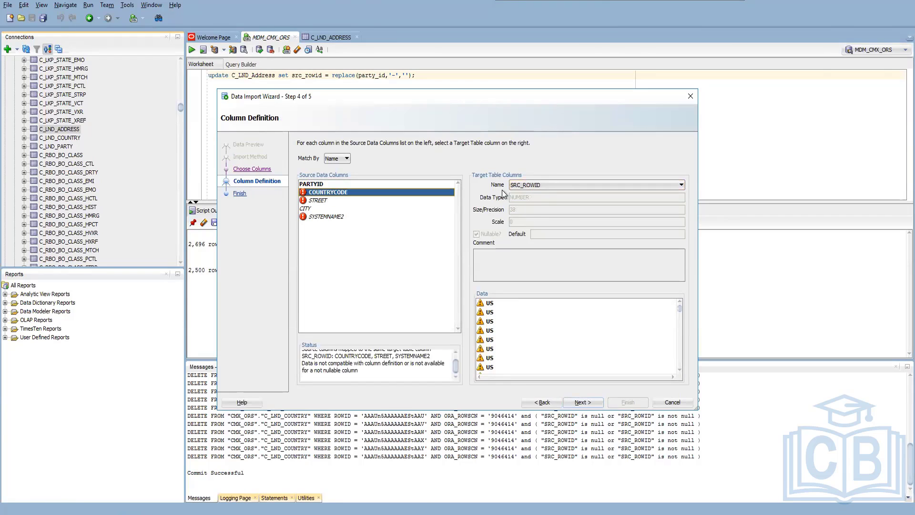
pyautogui.click(531, 185)
pyautogui.click(525, 251)
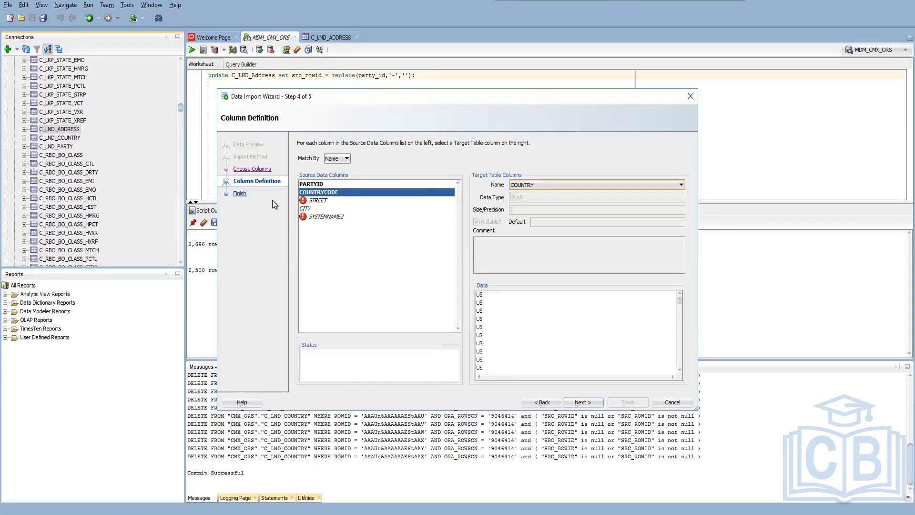
# Map STREET to ADDRESS_LINE_1 and SYSTEMNAME2 to SOURCE_SYSTEM for the SAP address import.
pyautogui.click(322, 200)
pyautogui.click(545, 184)
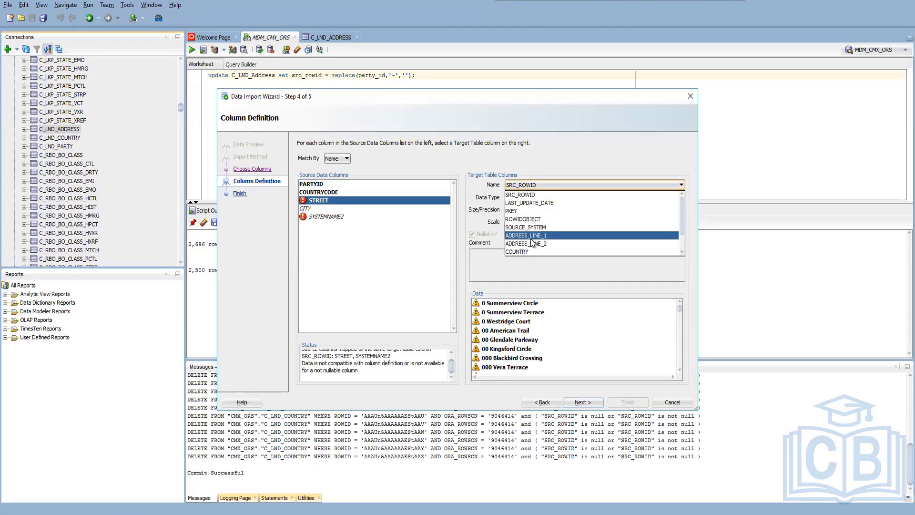
pyautogui.click(536, 211)
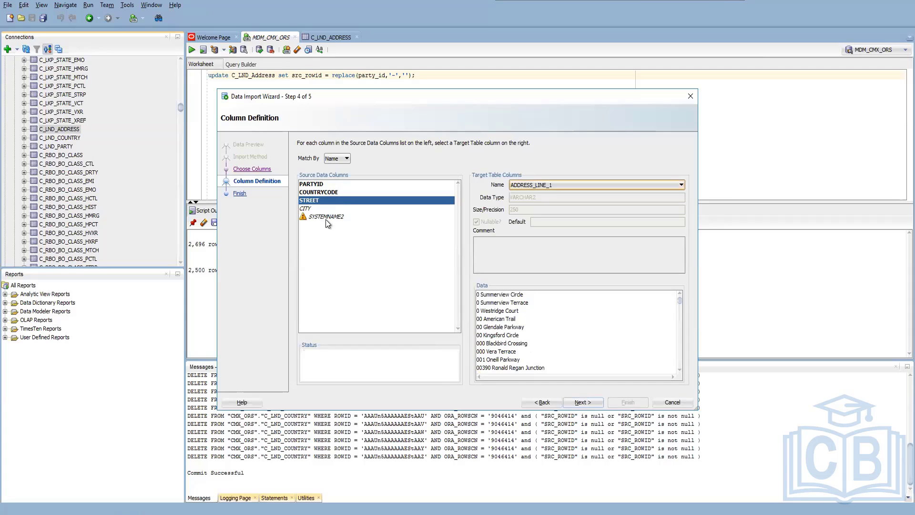
pyautogui.click(327, 217)
pyautogui.click(536, 187)
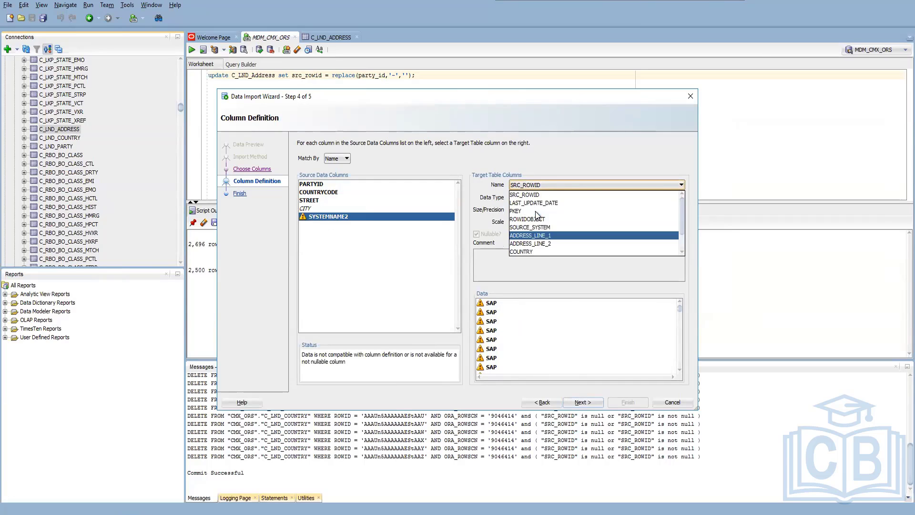
pyautogui.scroll(1, 536, 201)
pyautogui.click(535, 226)
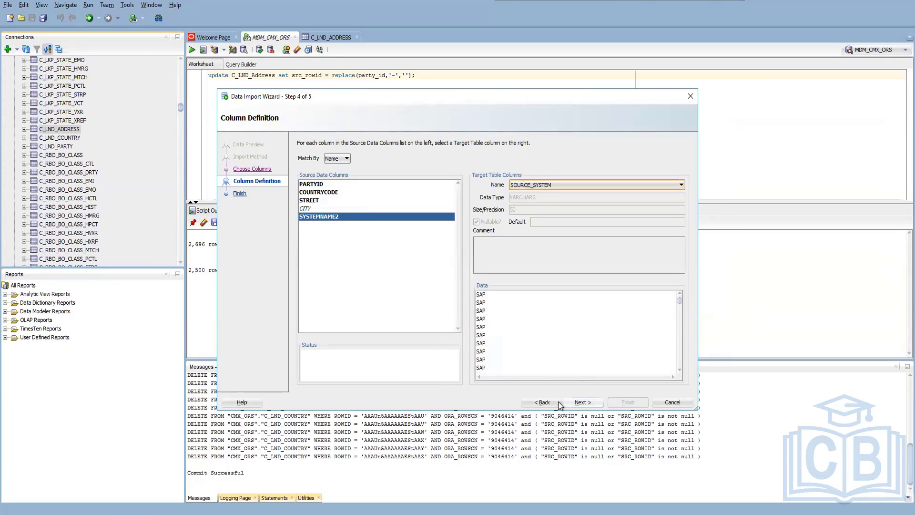
# Finish the MOCK DATA SAP.xlsx import into C_LND_ADDRESS and dismiss the completion notice.
pyautogui.click(574, 401)
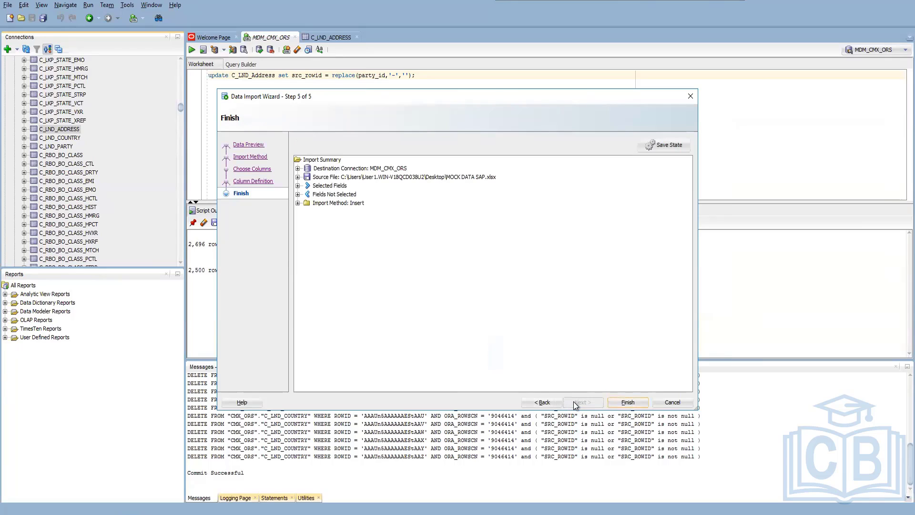
pyautogui.click(628, 400)
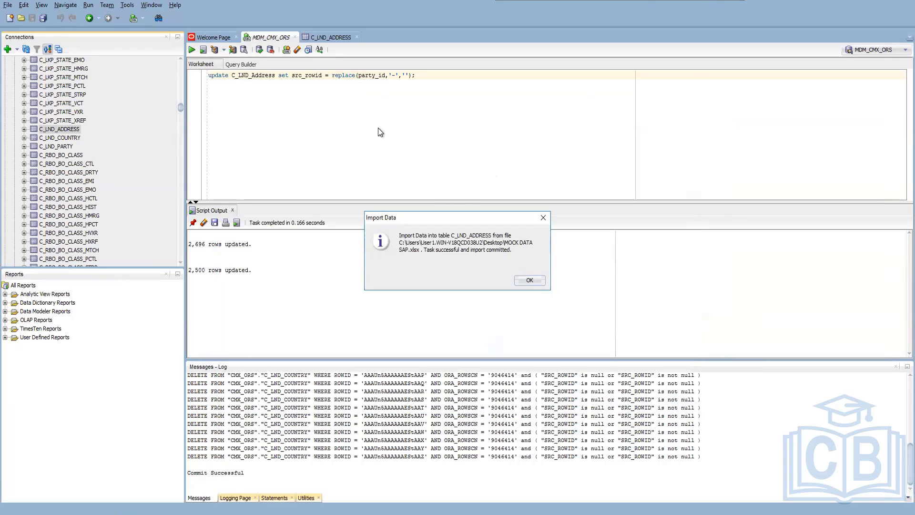
pyautogui.click(529, 281)
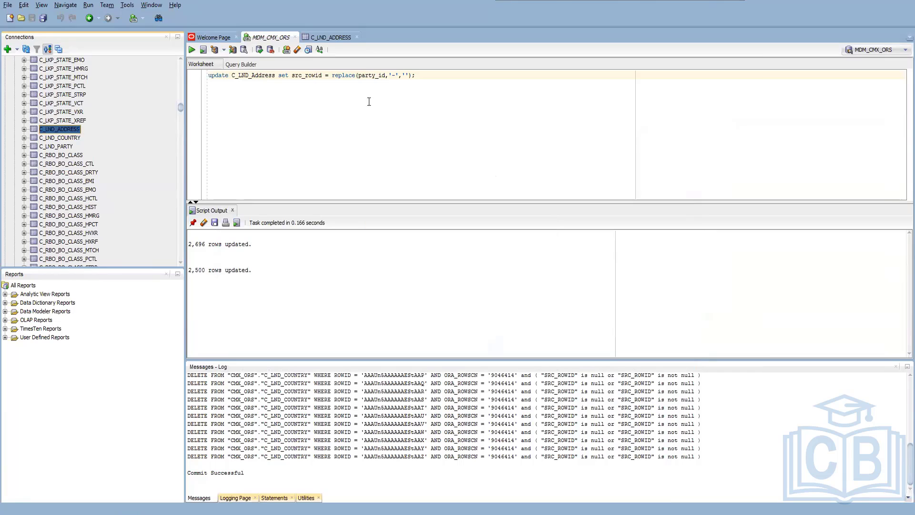
# Run the src_rowid update on C_LND_Address again and refresh the C_LND_ADDRESS table data.
pyautogui.click(328, 75)
pyautogui.press('F5')
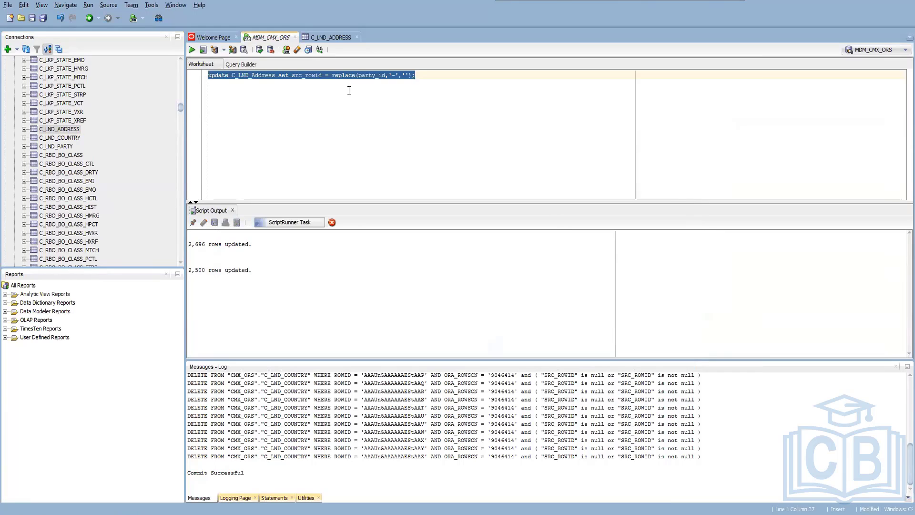
pyautogui.click(330, 39)
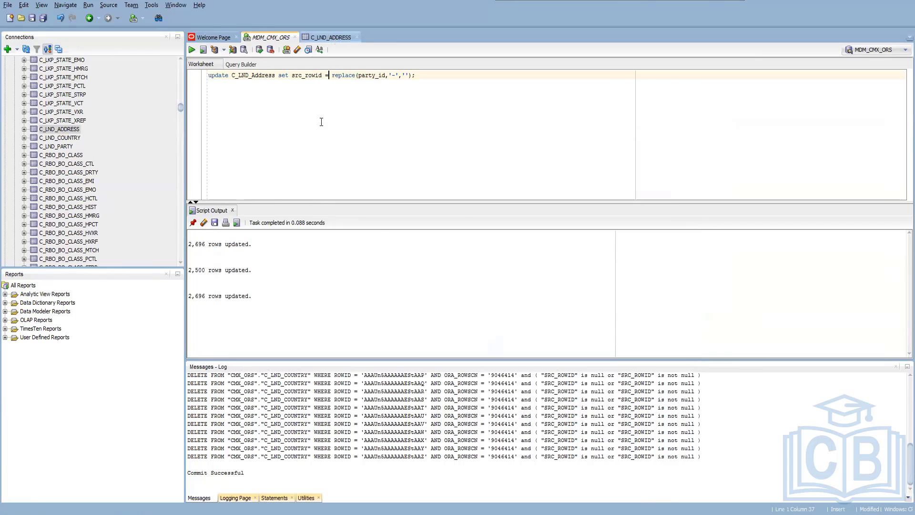
pyautogui.click(204, 59)
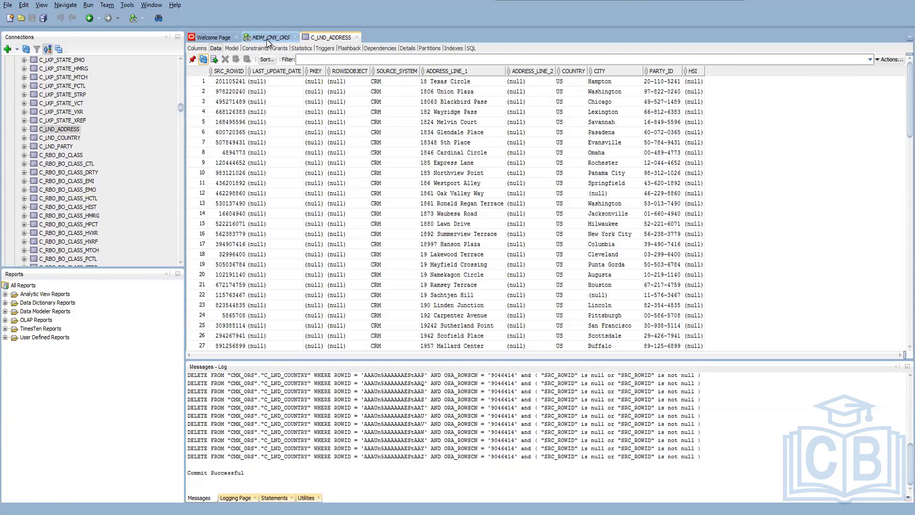
# Change the column set by the C_LND_Address update statement from src_rowid to pkey.
pyautogui.click(267, 39)
pyautogui.doubleClick(307, 75)
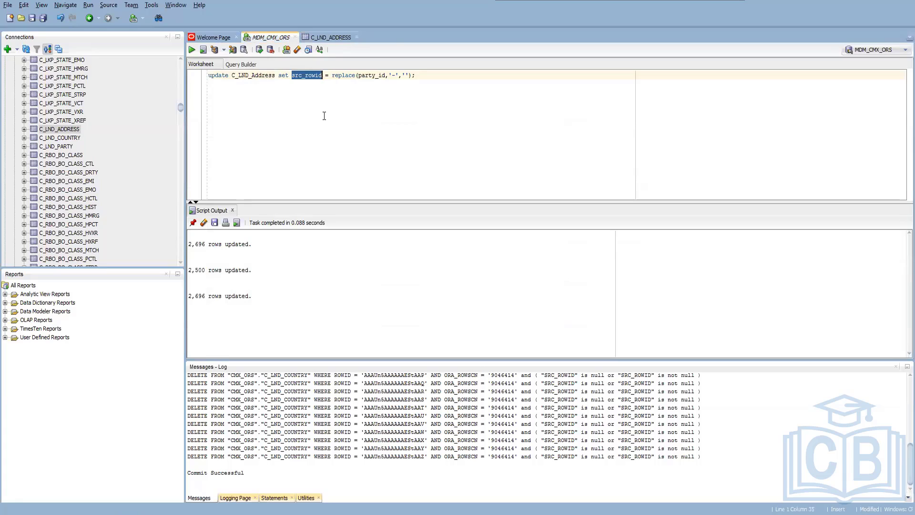
pyautogui.write('pkey')
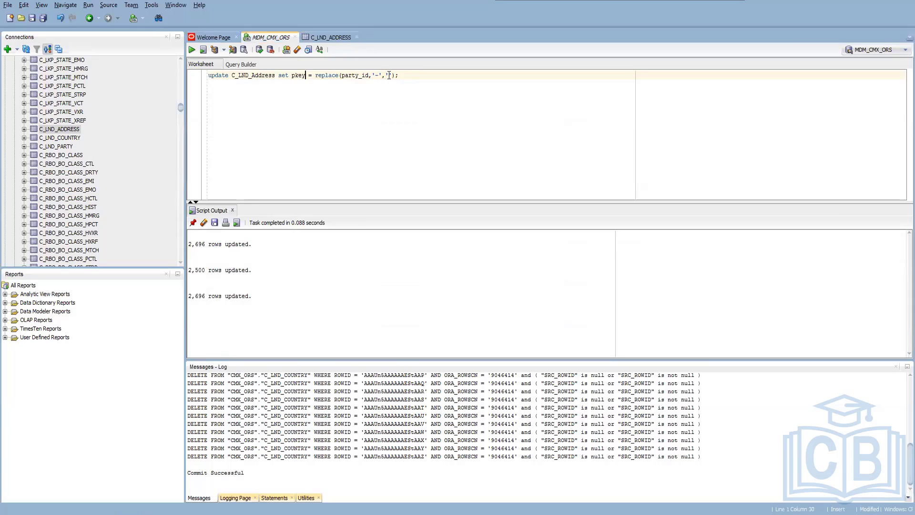
# Wrap the party_id replace expression in Concat and add source_system as an argument, checking the C_LND_ADDRESS columns for the key.
pyautogui.click(314, 75)
pyautogui.write('Concat(')
pyautogui.click(418, 76)
pyautogui.write('),source_system')
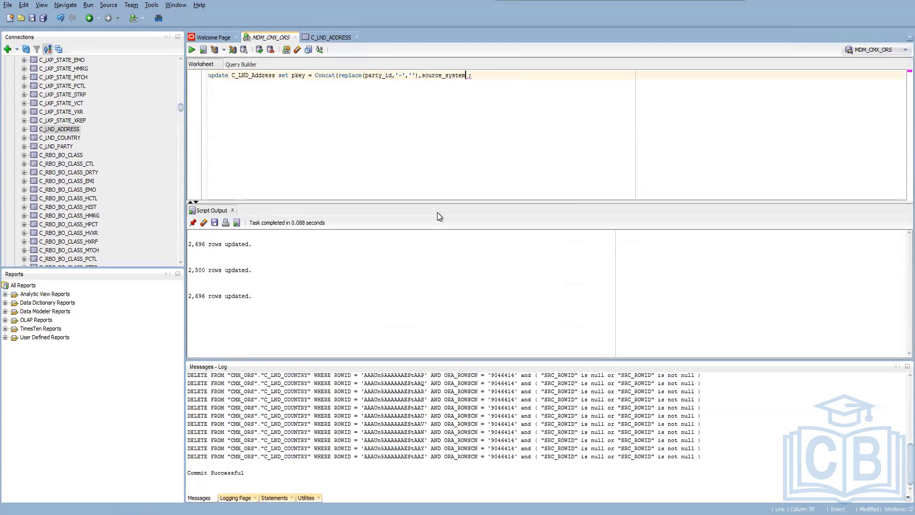
pyautogui.click(313, 37)
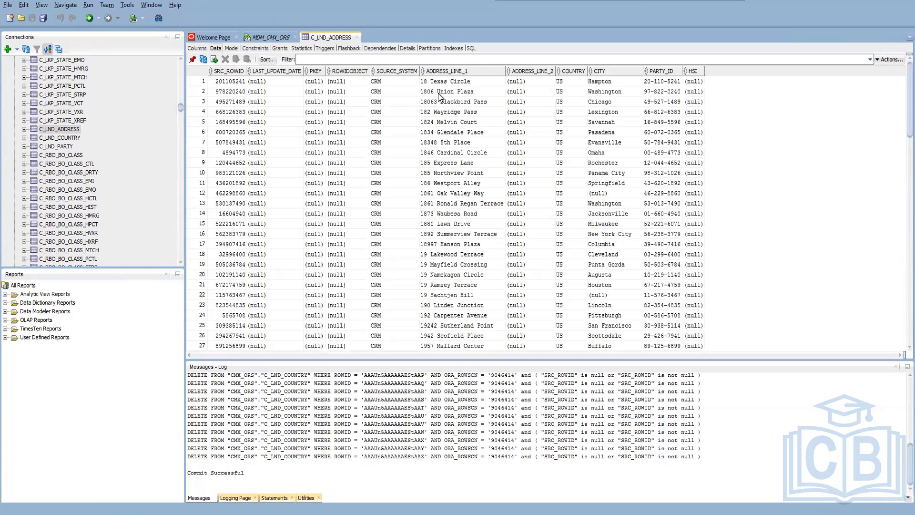
pyautogui.click(270, 38)
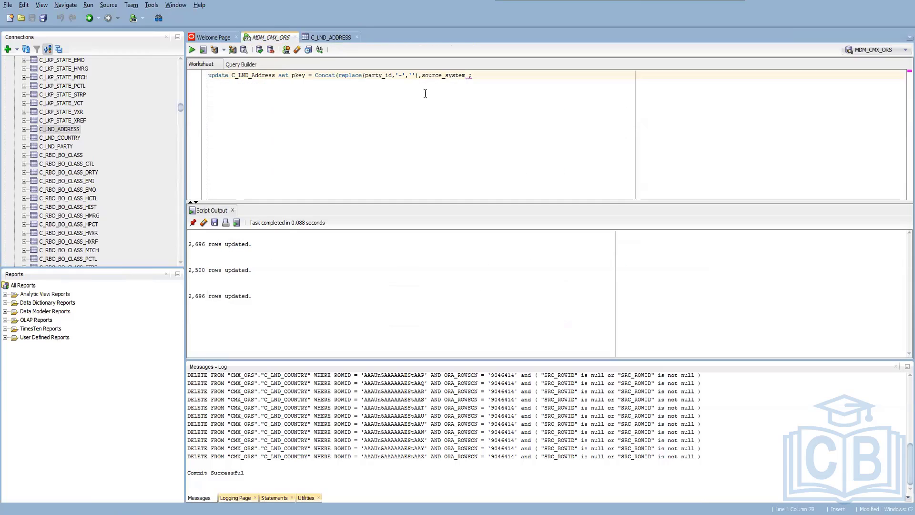
# Add '|' separators around source_system and City as the last Concat argument, and try running the pkey update.
pyautogui.click(422, 76)
pyautogui.write("'),'|',")
pyautogui.write("|',City")
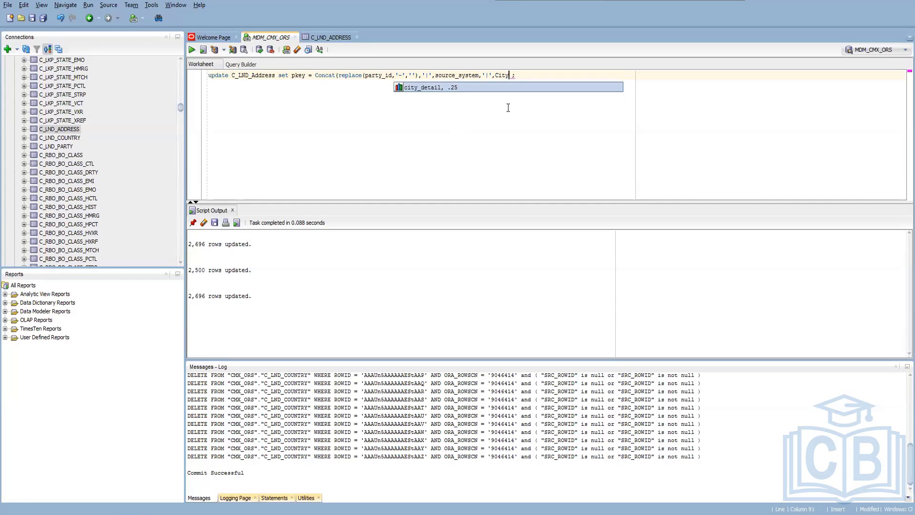
pyautogui.write(') ;')
pyautogui.press('F5')
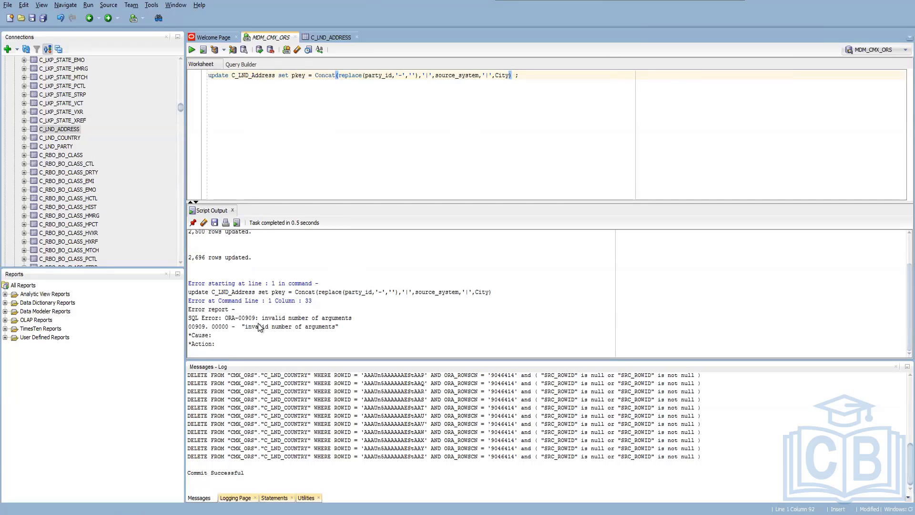
# Remove the Concat function and its parentheses from the pkey update, keeping the replace expression.
pyautogui.click(334, 79)
pyautogui.press('Delete')
pyautogui.press('Delete')
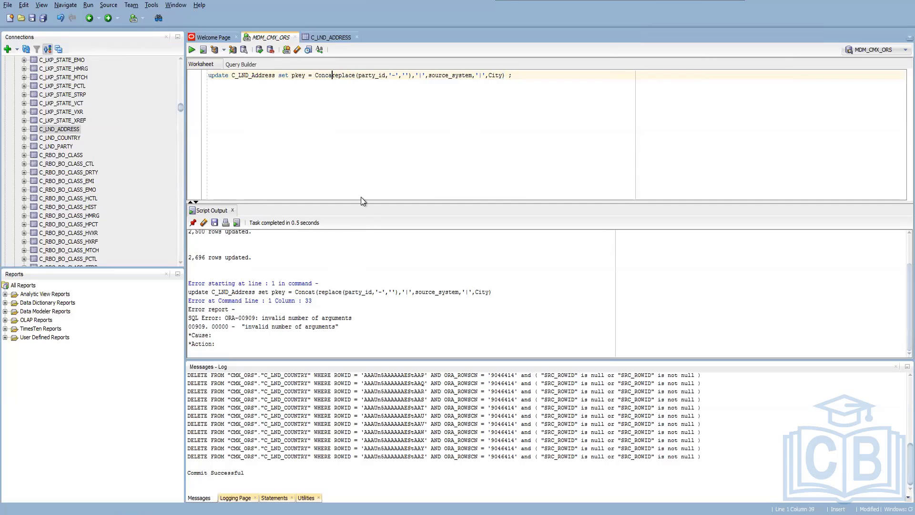
pyautogui.press('BackSpace')
pyautogui.press('BackSpace')
pyautogui.press('BackSpace')
pyautogui.press('BackSpace')
pyautogui.press('BackSpace')
pyautogui.press('BackSpace')
pyautogui.write('r')
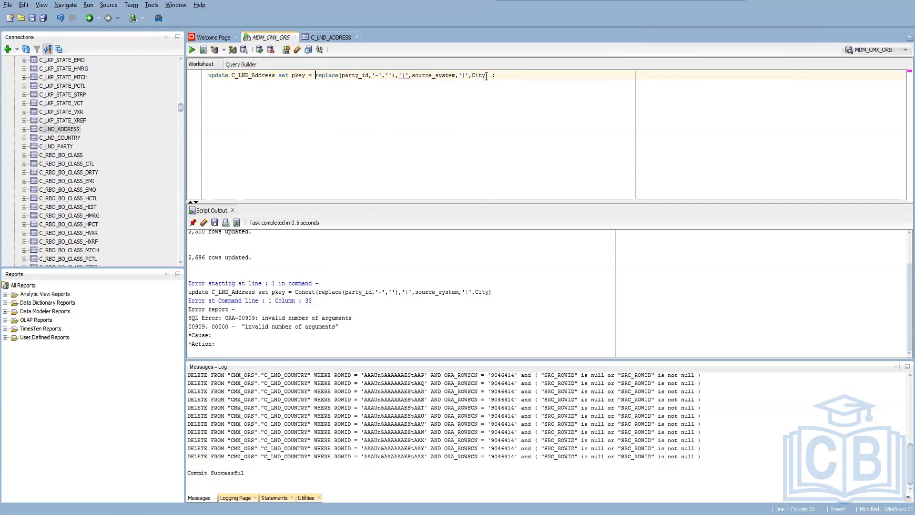
# Join the replace expression, source_system and City with || operators and '|' separators in the pkey update, and run it.
pyautogui.click(402, 75)
pyautogui.press('BackSpace')
pyautogui.write('||')
pyautogui.press('BackSpace')
pyautogui.write('||')
pyautogui.press('Right')
pyautogui.press('Right')
pyautogui.press('Right')
pyautogui.write('||')
pyautogui.press('Delete')
pyautogui.write('||')
pyautogui.press('Delete')
pyautogui.hotkey('ctrl', 'Return')
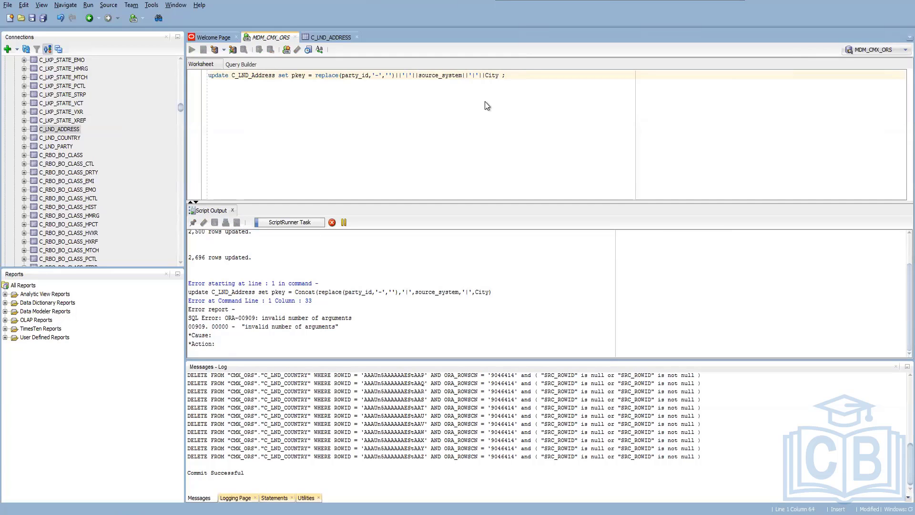
# Review the PKEY values in the C_LND_ADDRESS data and take a brief look at the C_LND_PARTY table.
pyautogui.click(328, 37)
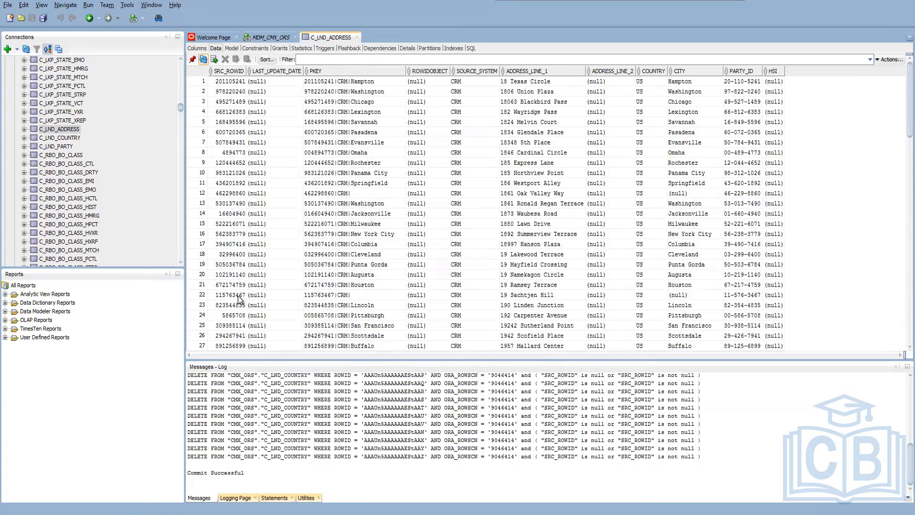
pyautogui.click(59, 146)
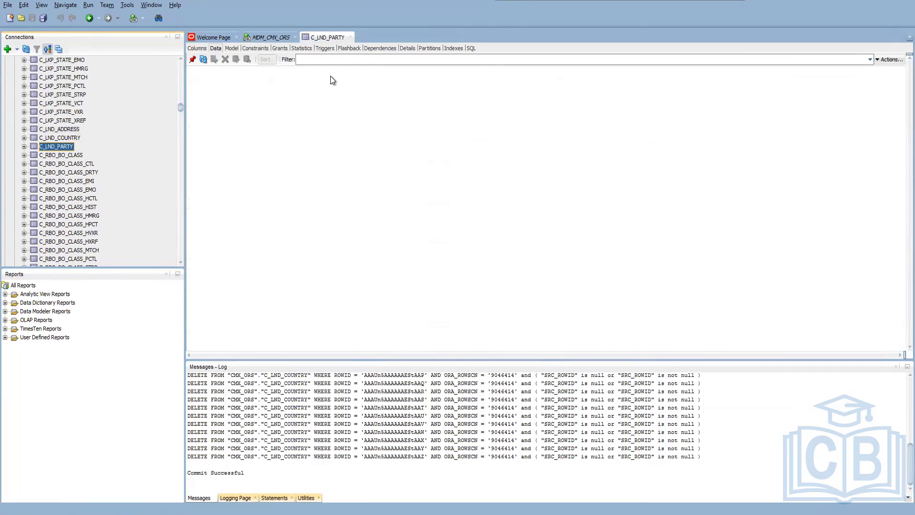
pyautogui.click(38, 129)
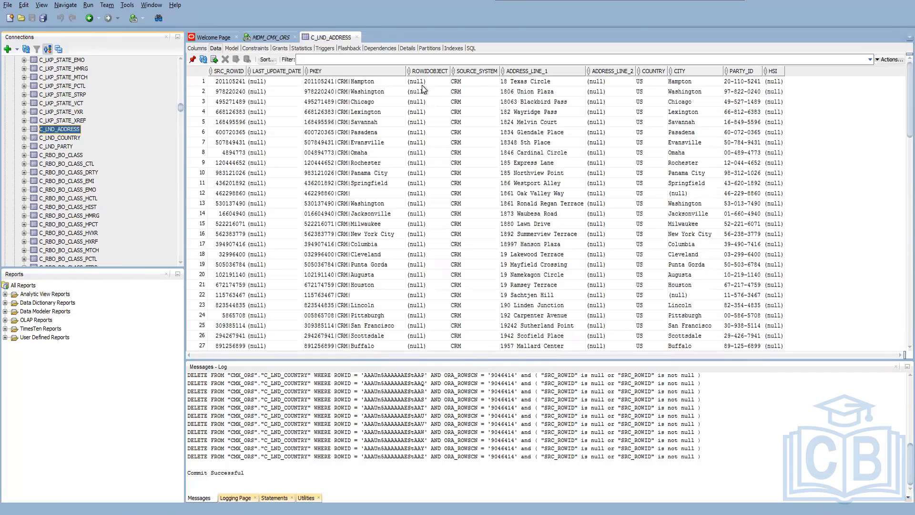
pyautogui.scroll(-11, 426, 138)
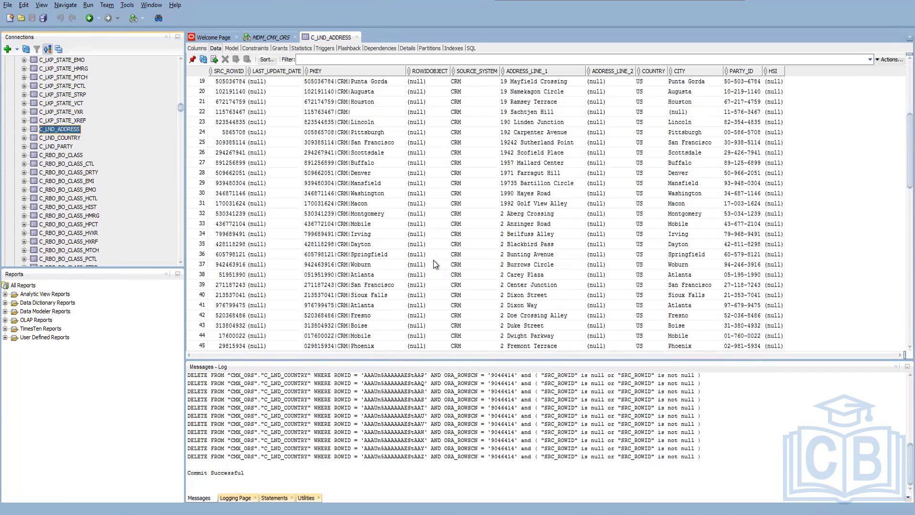
pyautogui.scroll(-8, 436, 278)
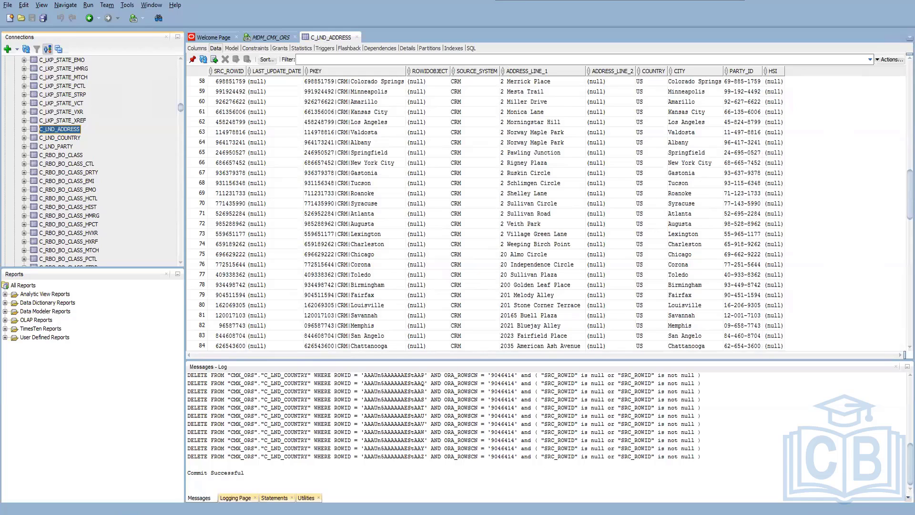
# Switch to the Informatica MDM Hub Console and execute the partyLoad batch group from its Control & Logs.
pyautogui.moveTo(128, 513)
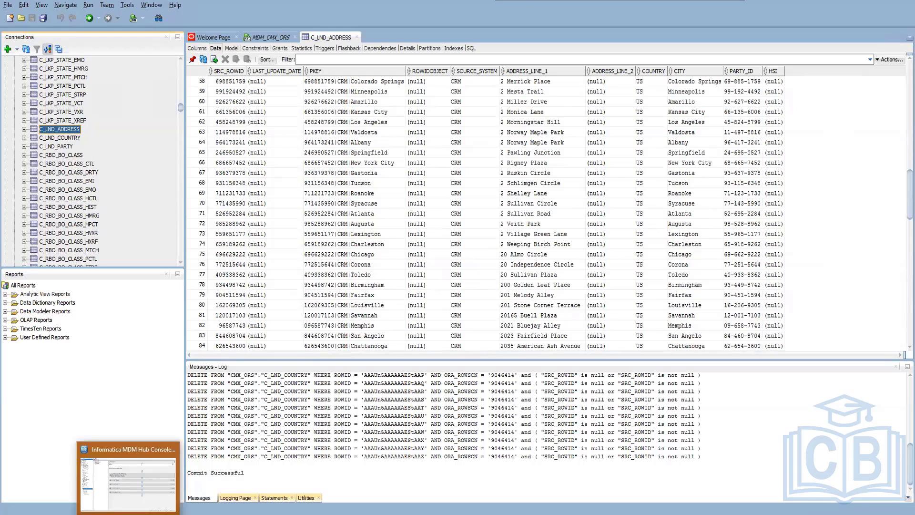
pyautogui.click(128, 482)
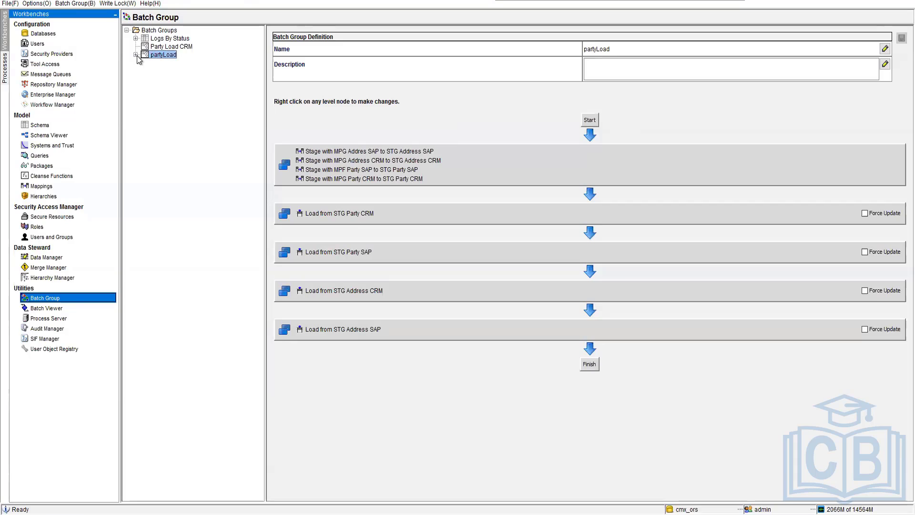
pyautogui.click(136, 55)
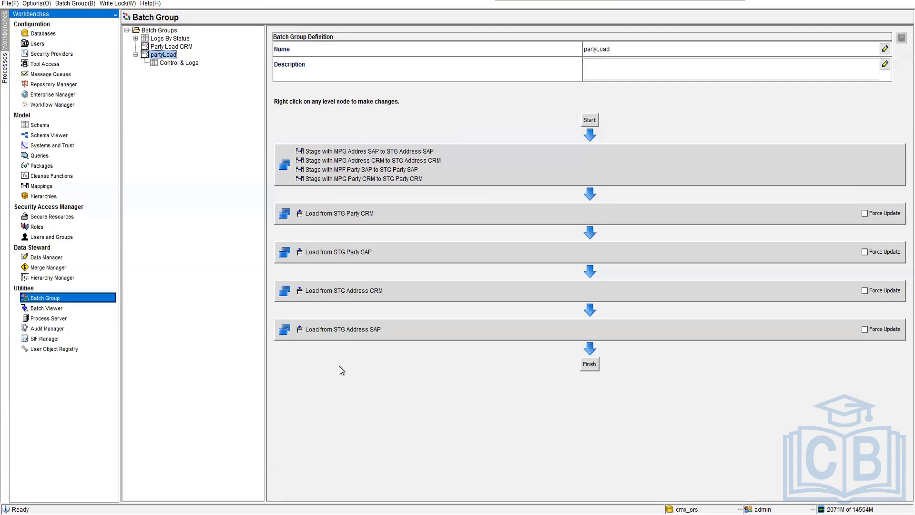
pyautogui.click(185, 63)
pyautogui.click(292, 32)
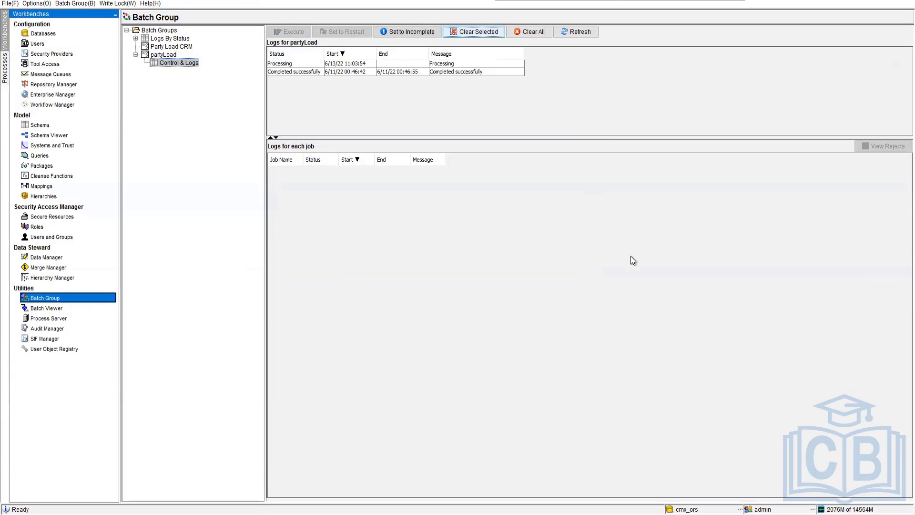
# Inspect the job logs of the processing partyLoad run, decline clearing all logs, and set the run to incomplete.
pyautogui.click(517, 65)
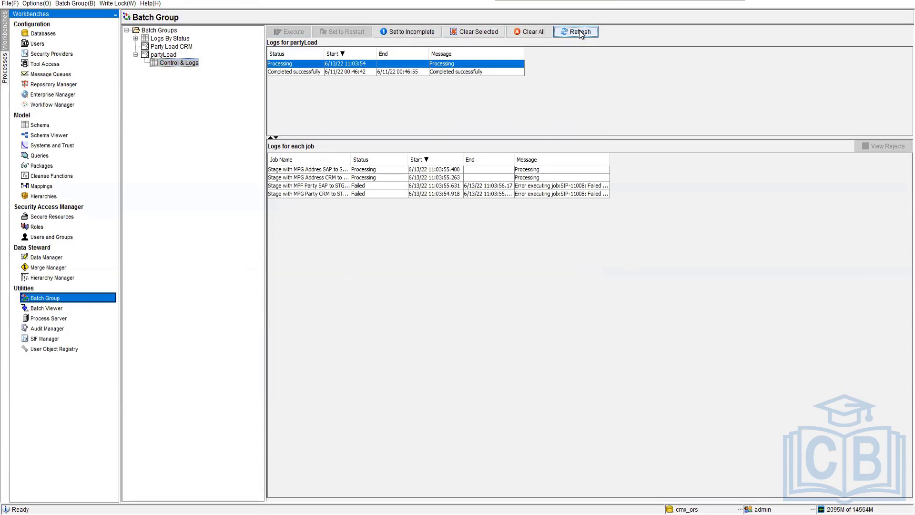
pyautogui.click(331, 187)
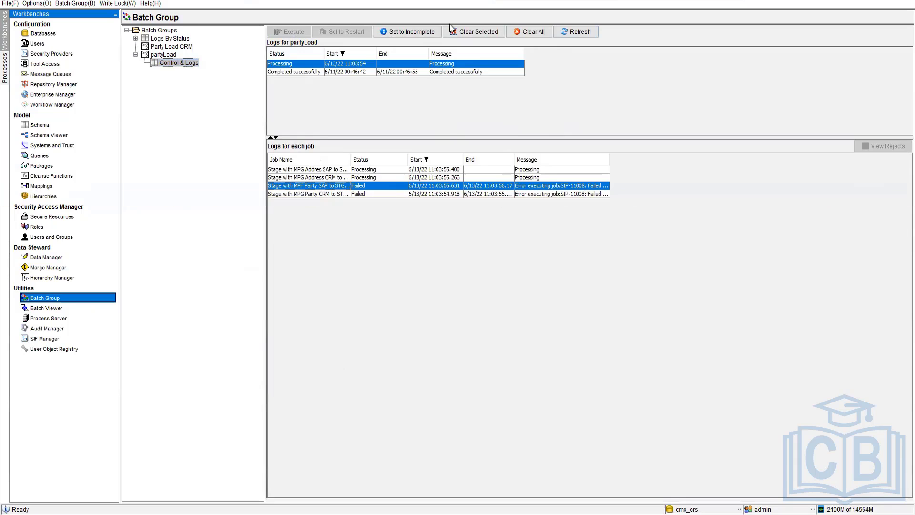
pyautogui.click(531, 37)
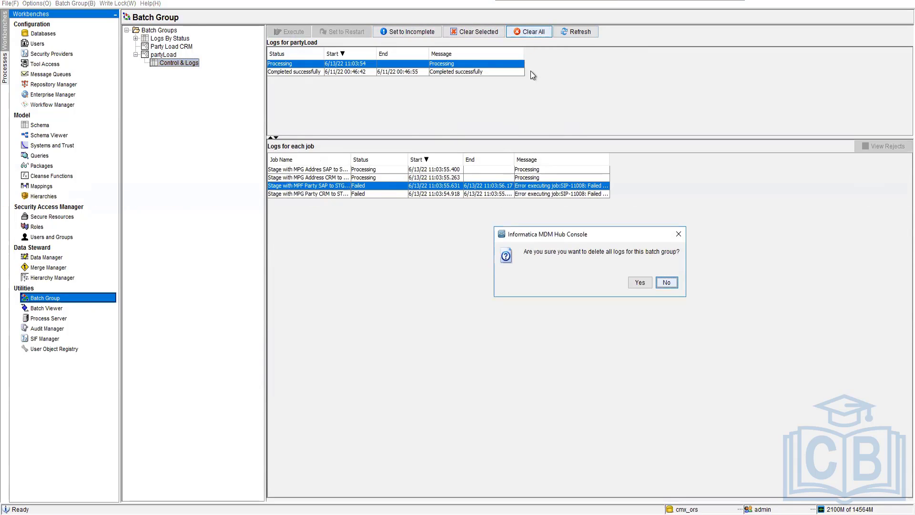
pyautogui.click(667, 282)
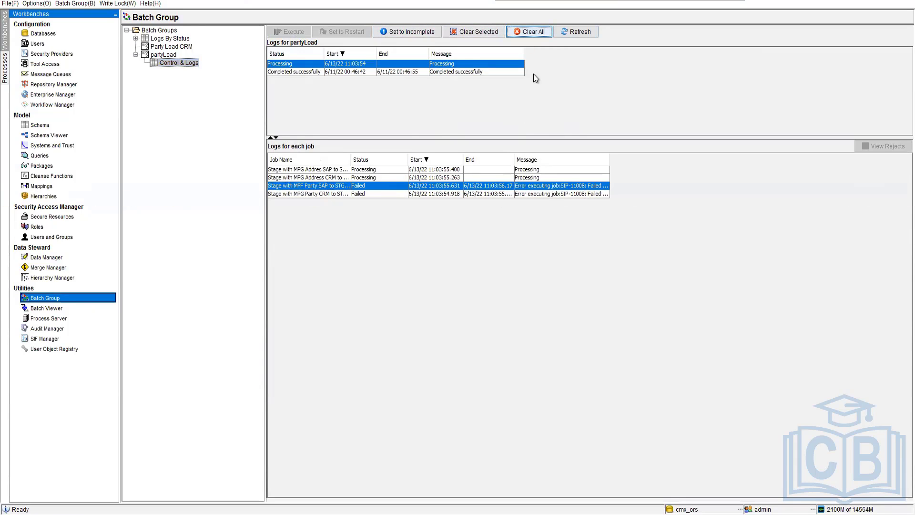
pyautogui.click(406, 34)
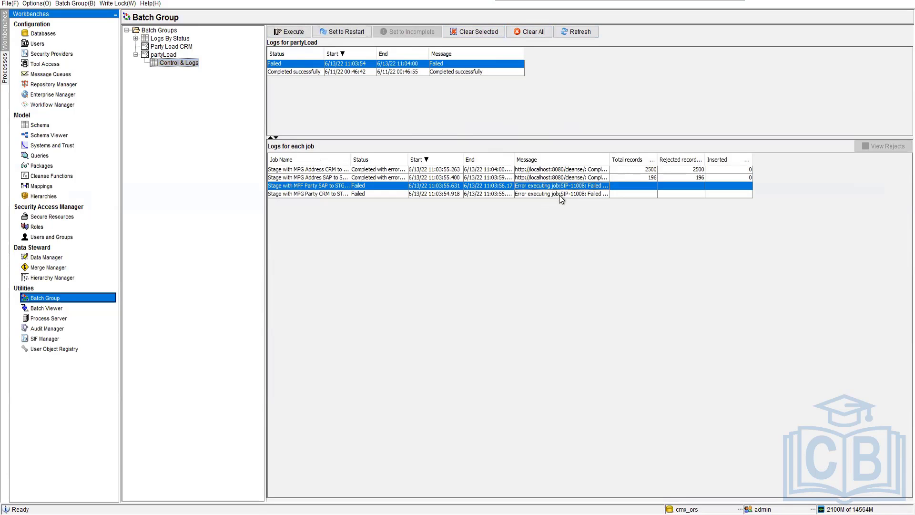
# Open the MPF Party SAP mapping diagram in the Mappings tool.
pyautogui.click(42, 186)
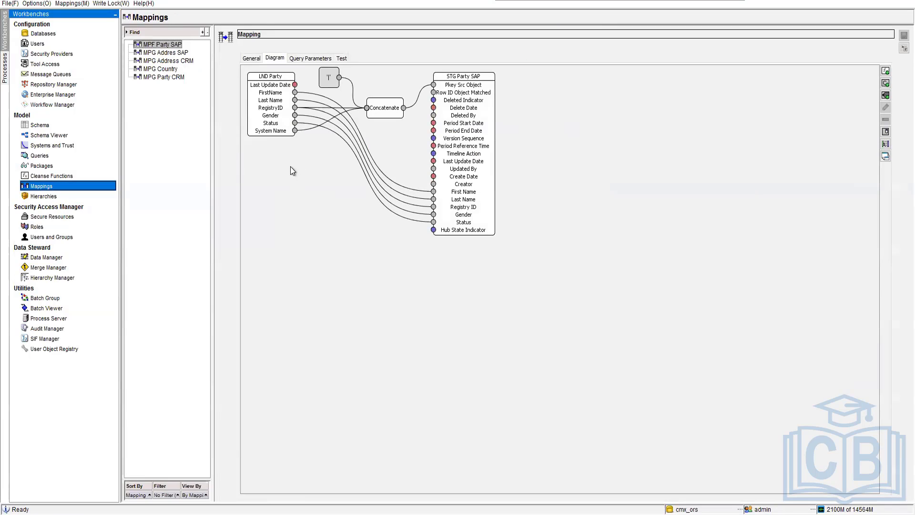
pyautogui.rightClick(310, 172)
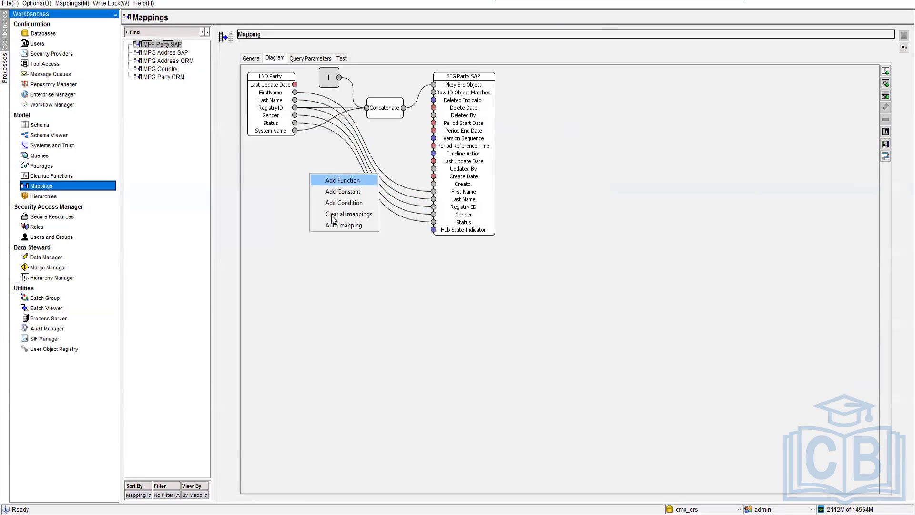
pyautogui.click(345, 182)
pyautogui.click(400, 254)
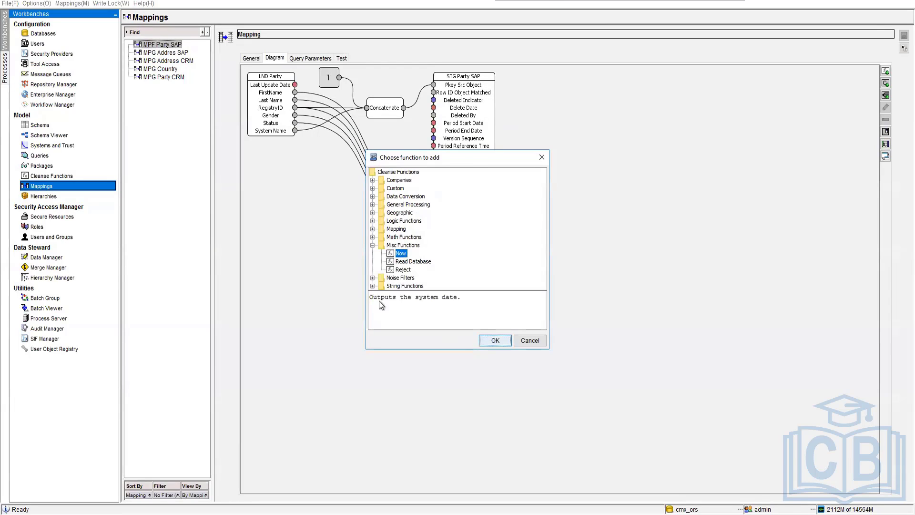
pyautogui.moveTo(276, 95); pyautogui.dragTo(433, 122)
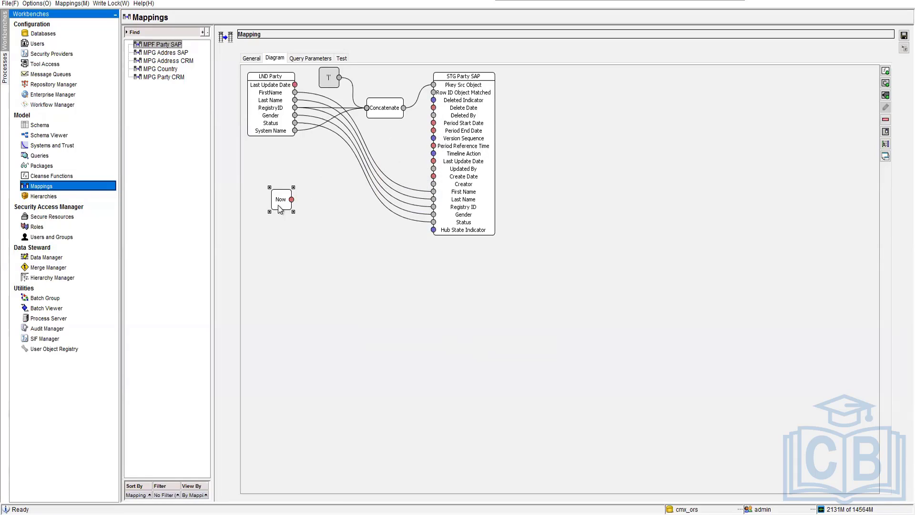
pyautogui.press('Delete')
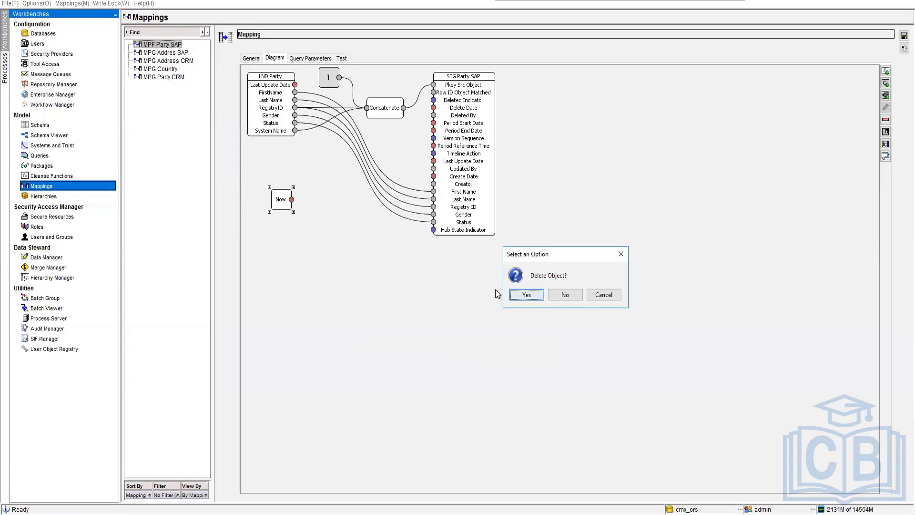
pyautogui.press('Return')
# Link LND Party's Last Update Date to the staging Last Update Date in the MPF Party SAP and MPG Party CRM mappings, saving each.
pyautogui.moveTo(295, 85); pyautogui.dragTo(433, 161)
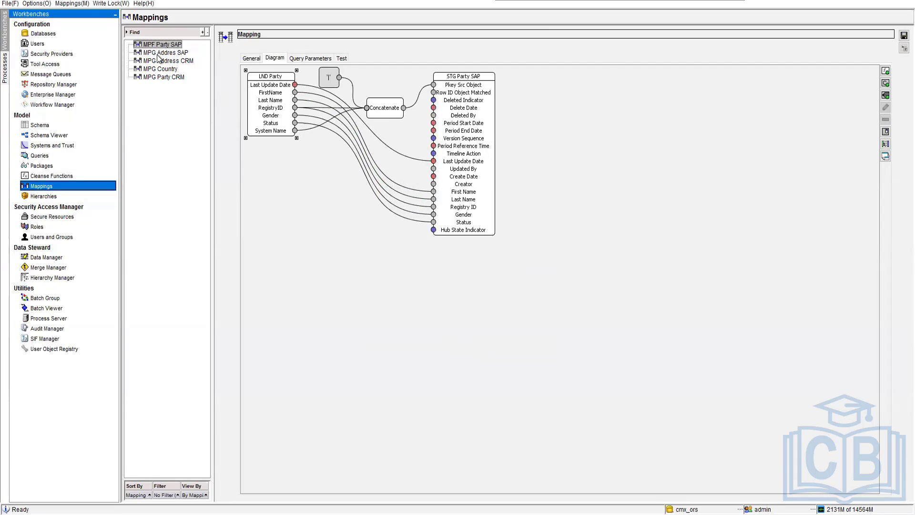
pyautogui.click(901, 34)
pyautogui.click(173, 76)
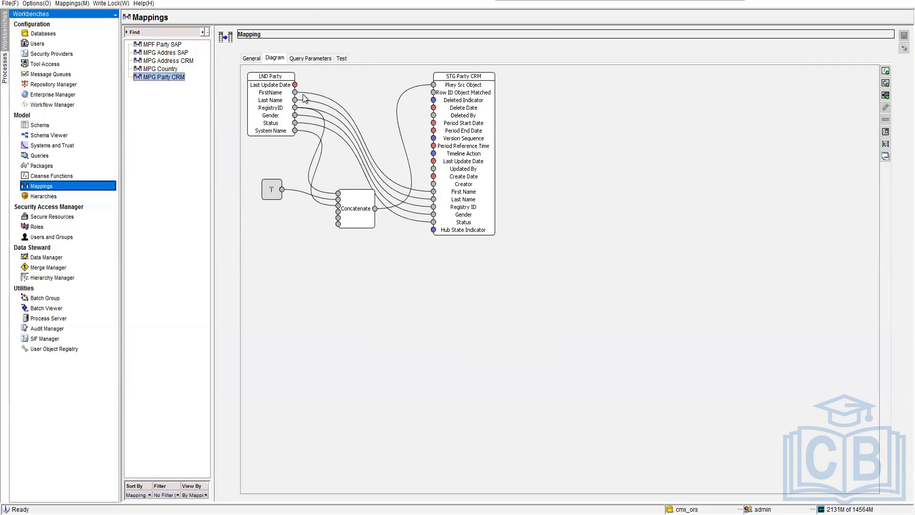
pyautogui.moveTo(454, 184); pyautogui.dragTo(432, 160)
pyautogui.click(901, 37)
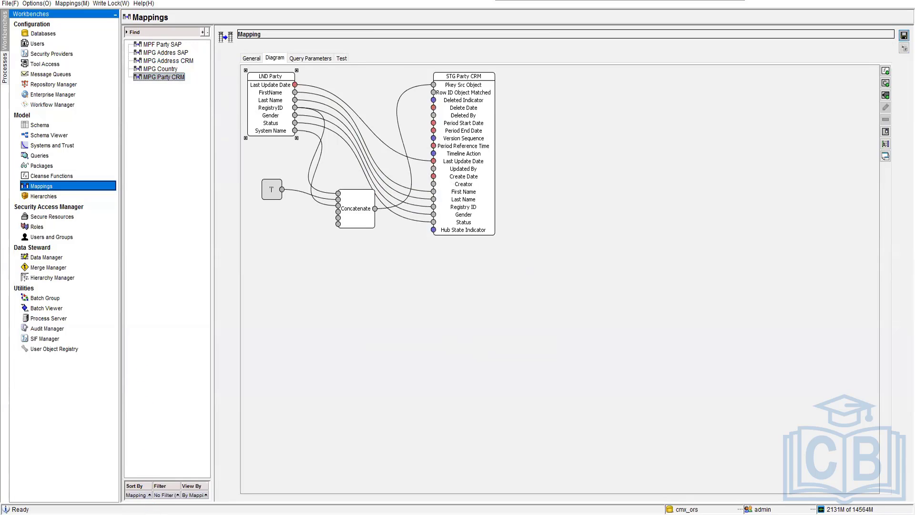
# Switch back to SQL Developer and change the column set by the C_LND_Address update statement to last_update_date.
pyautogui.hotkey('alt', 'Tab')
pyautogui.click(268, 39)
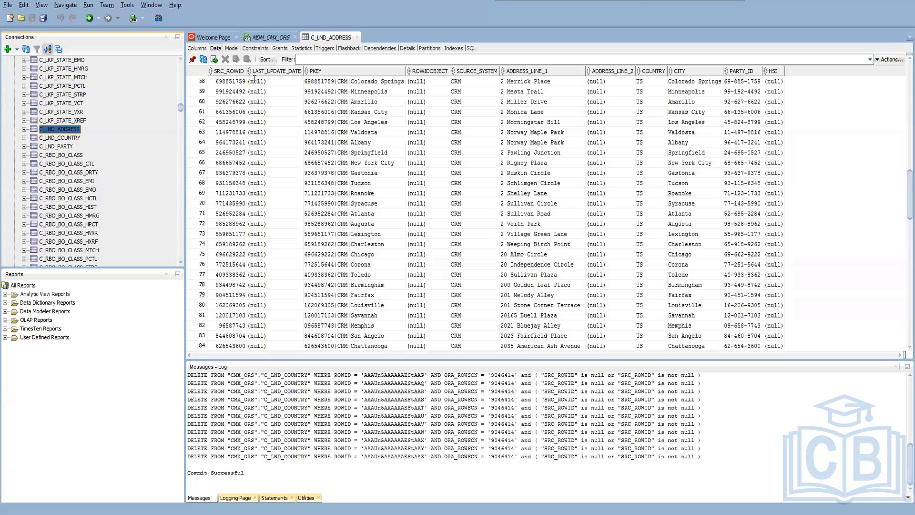
pyautogui.moveTo(292, 76); pyautogui.dragTo(305, 76)
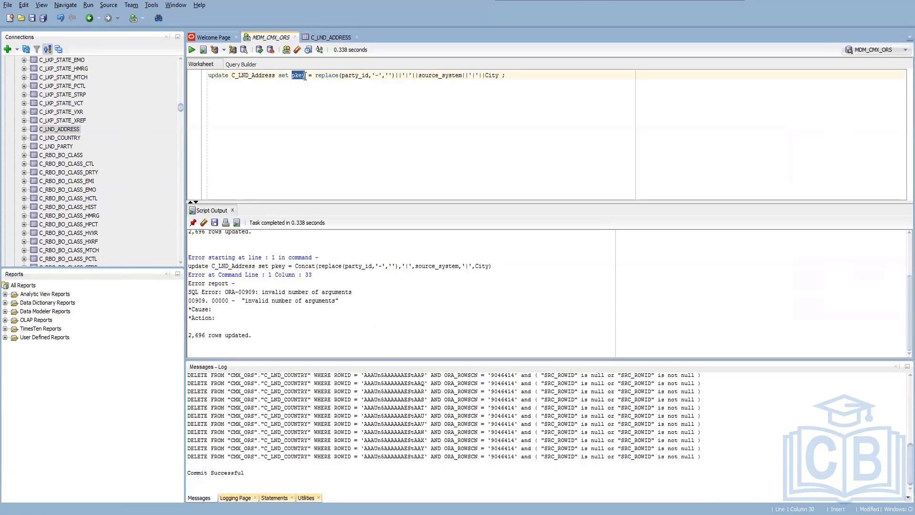
pyautogui.write('last')
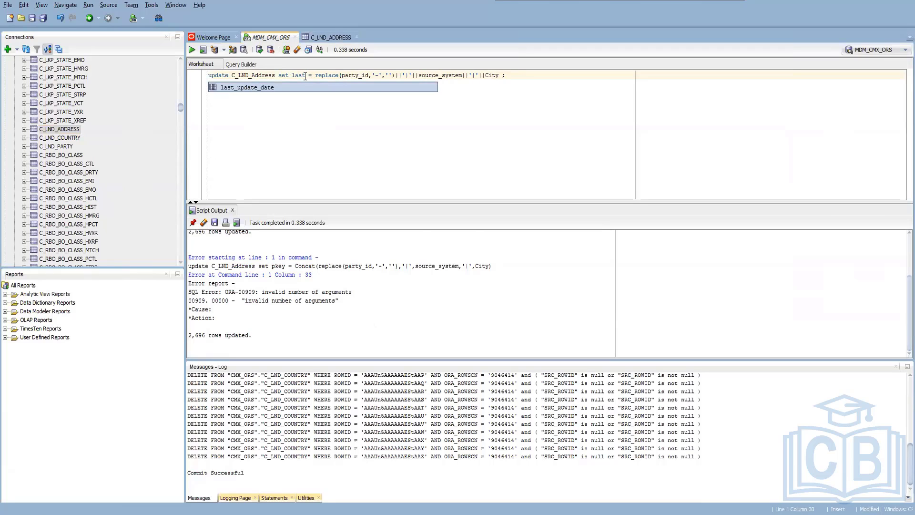
pyautogui.press('Return')
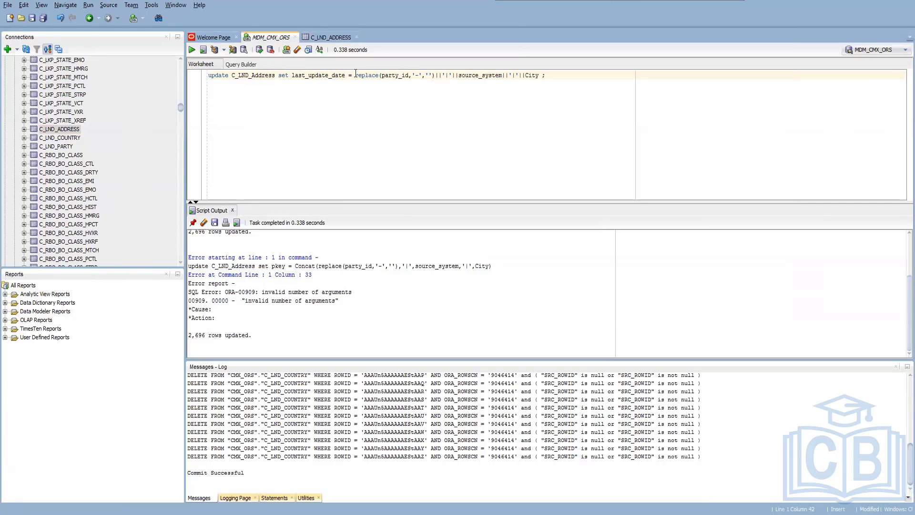
# Replace the assigned expression in the C_LND_Address update with sysdate and run the statement.
pyautogui.moveTo(355, 75); pyautogui.dragTo(541, 81)
pyautogui.press('BackSpace')
pyautogui.write('date')
pyautogui.press('BackSpace')
pyautogui.press('BackSpace')
pyautogui.write('sysdate')
pyautogui.press('F5')
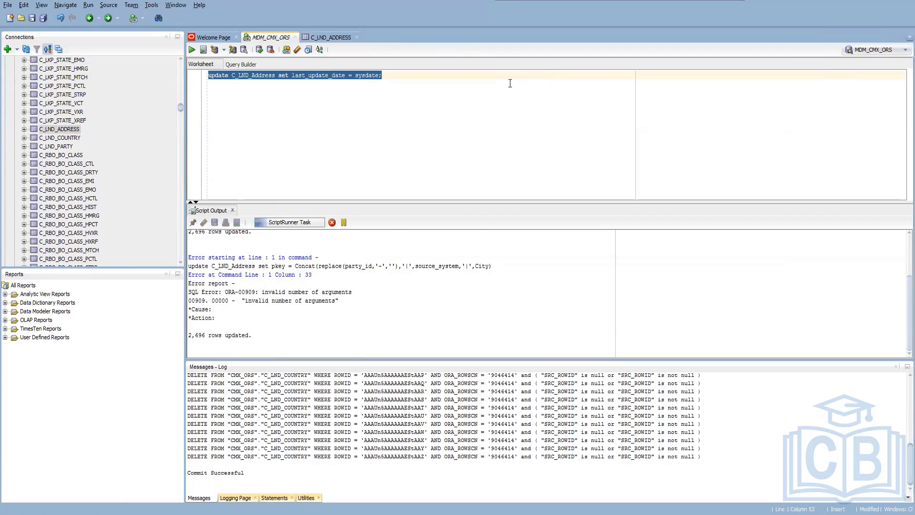
# Change the update statement's target table to C_LND_party, run it and commit the change.
pyautogui.moveTo(275, 75); pyautogui.dragTo(252, 75)
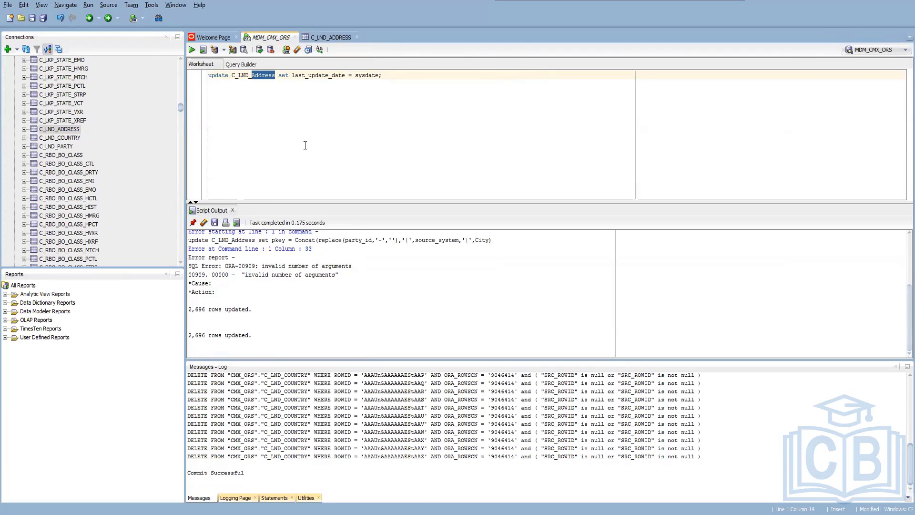
pyautogui.write('party')
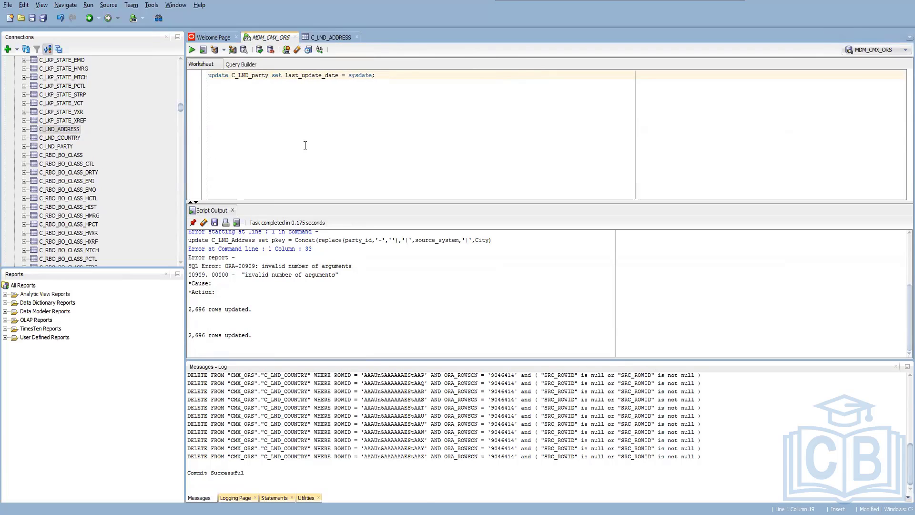
pyautogui.press('F5')
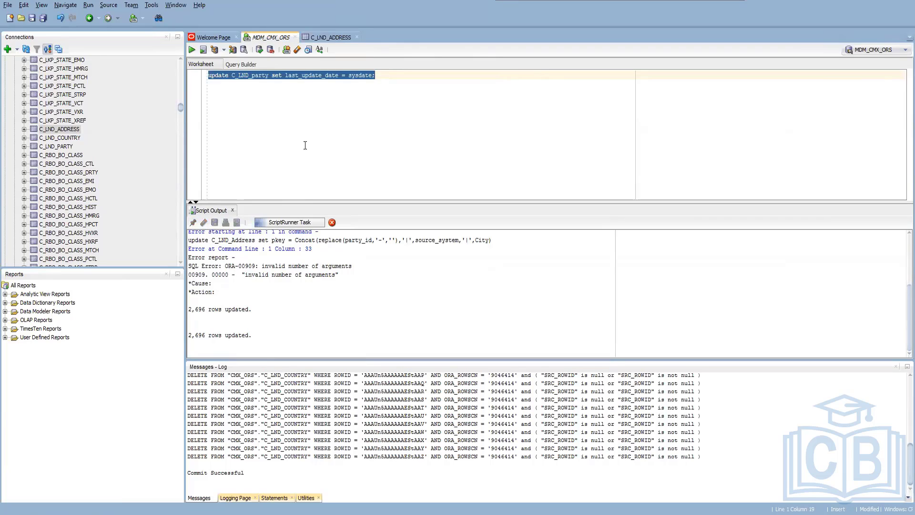
pyautogui.press('F11')
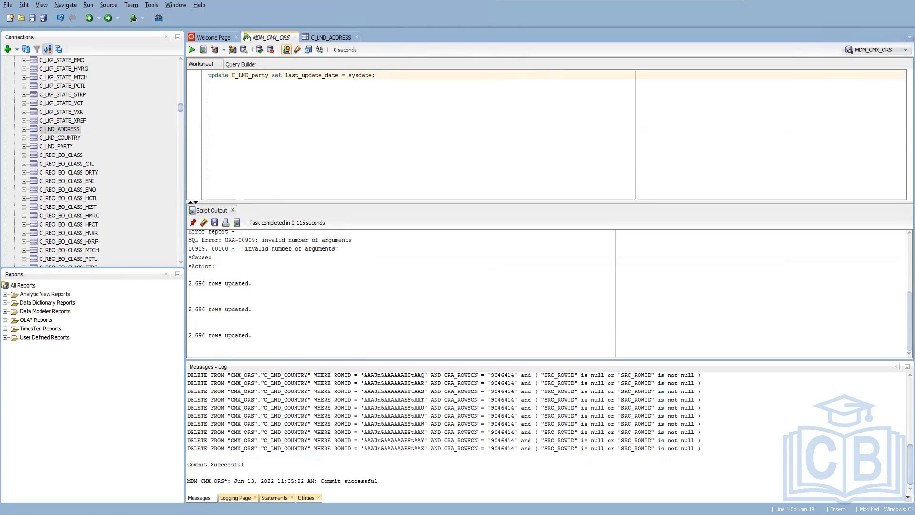
# Switch to the MDM Hub Console, release the write lock and acquire it again.
pyautogui.hotkey('alt', 'Tab')
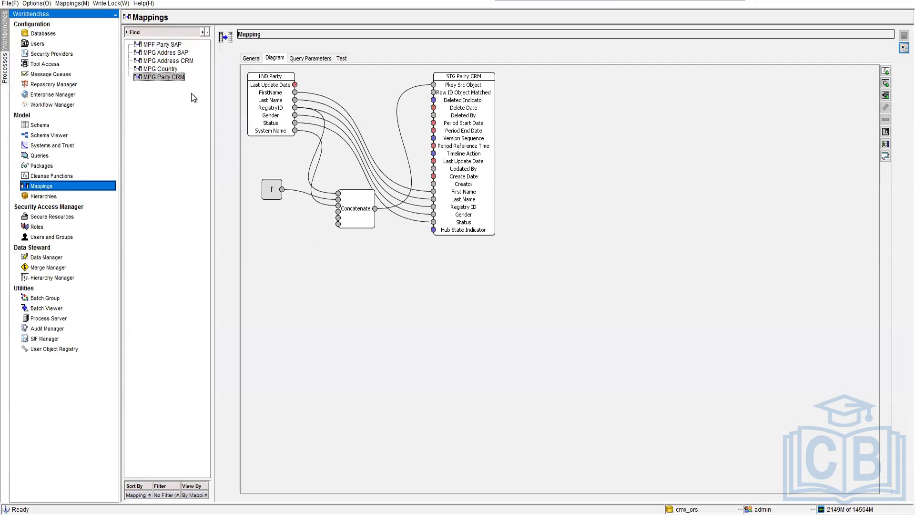
pyautogui.click(110, 4)
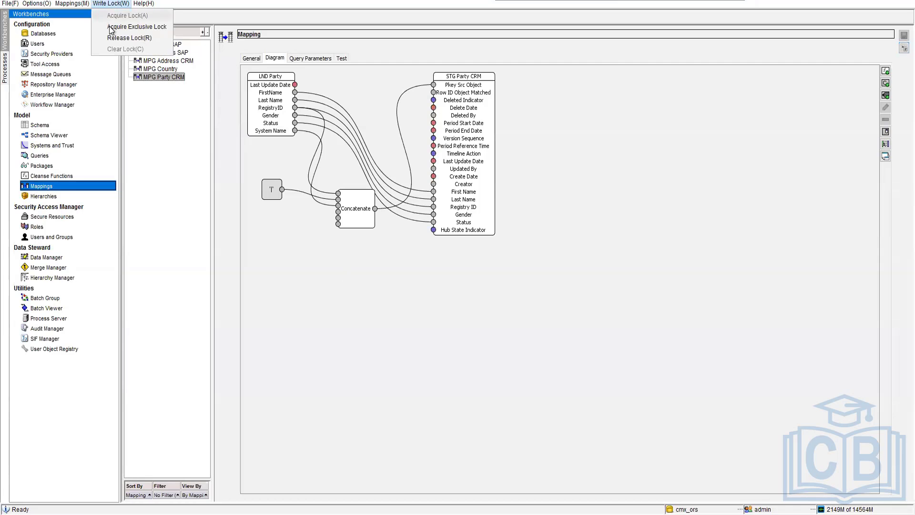
pyautogui.click(109, 37)
pyautogui.click(110, 4)
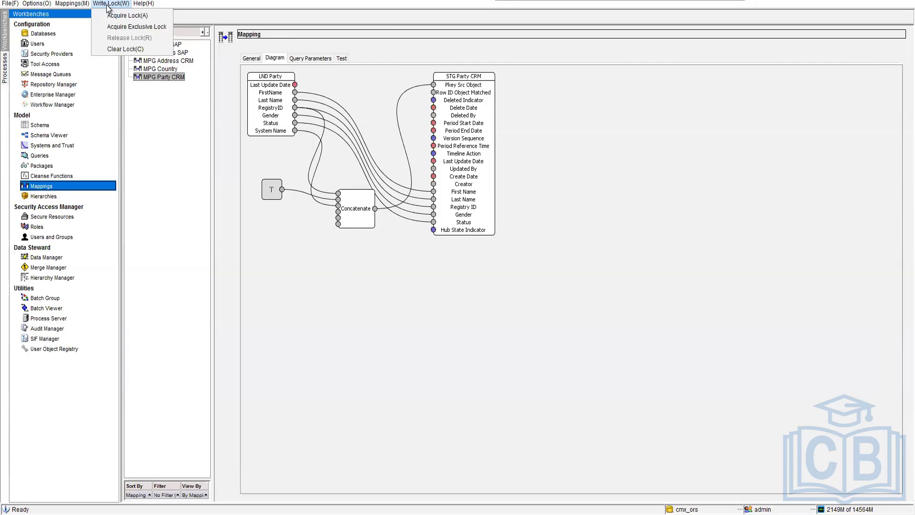
pyautogui.click(109, 19)
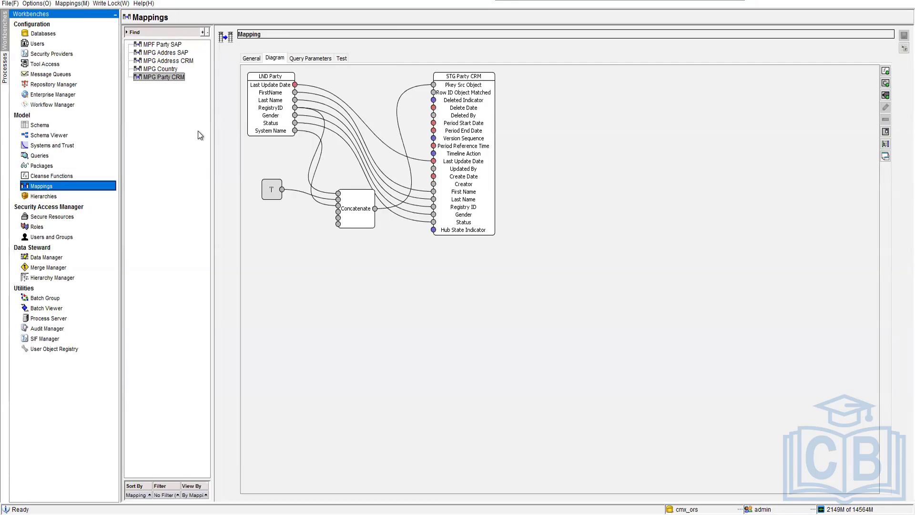
# Review the field links in the MPF Party SAP, MPG Addres SAP and MPG Address CRM mapping diagrams.
pyautogui.click(168, 45)
pyautogui.click(170, 54)
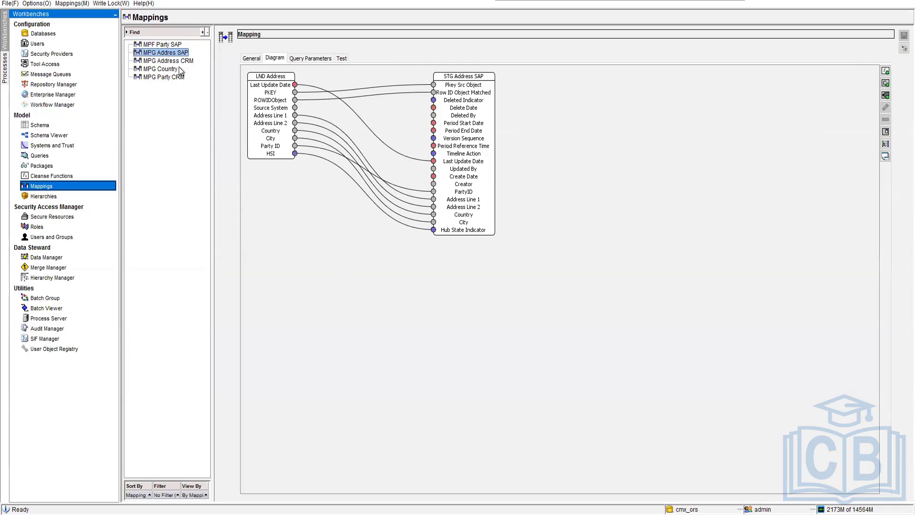
pyautogui.click(177, 61)
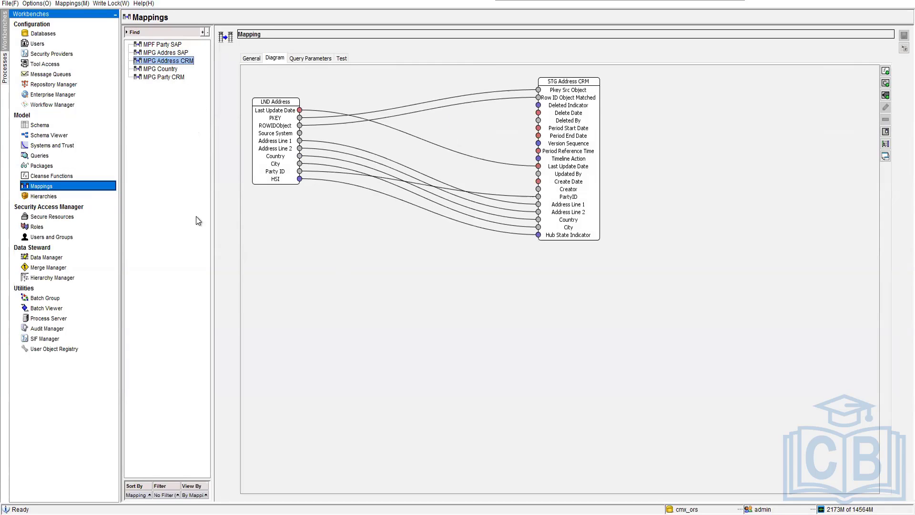
# Open the Control & Logs of the partyLoad group in the Batch Group tool.
pyautogui.click(43, 311)
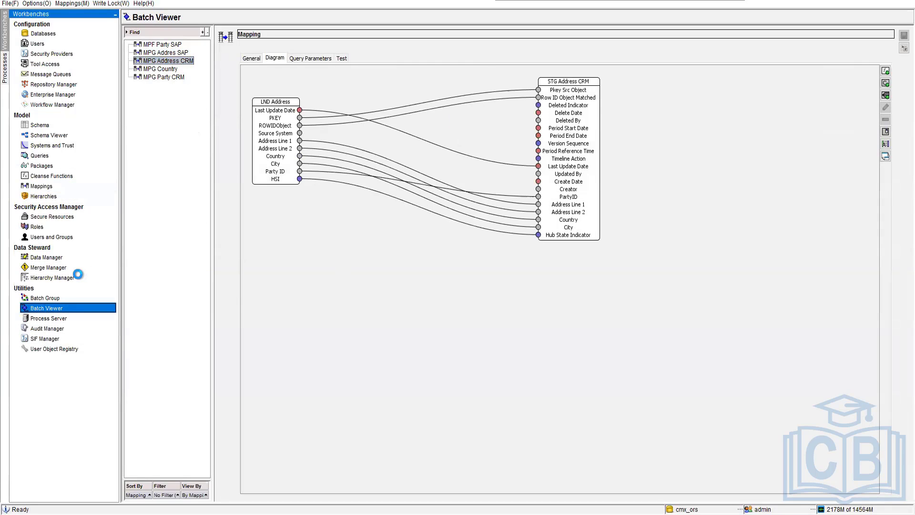
pyautogui.click(56, 297)
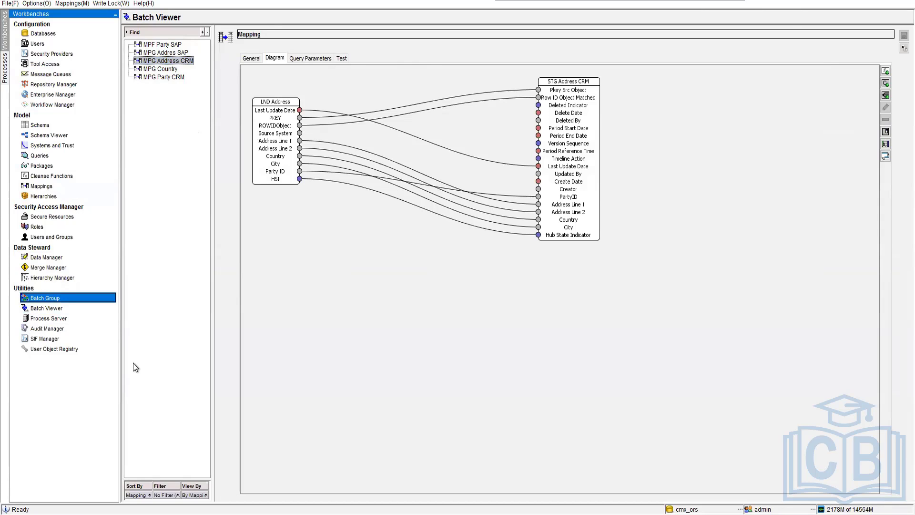
pyautogui.hotkey('alt', 'Tab')
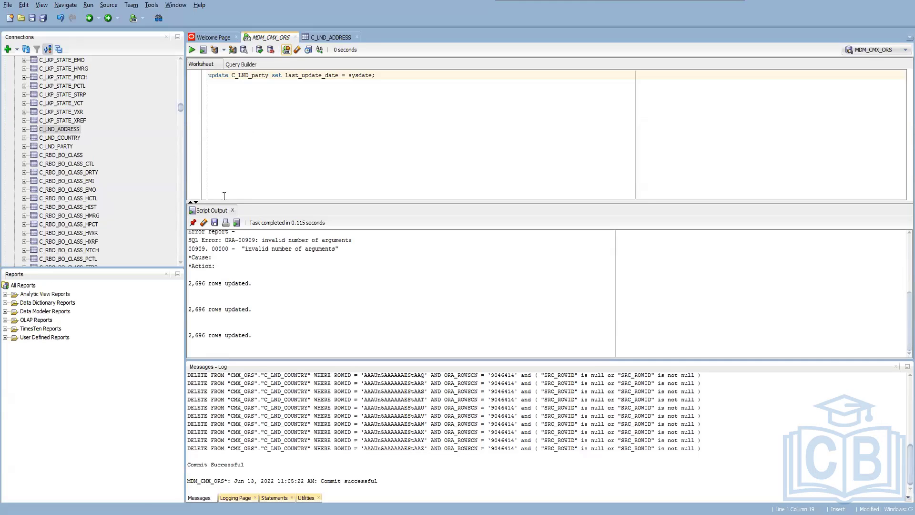
pyautogui.hotkey('alt', 'Tab')
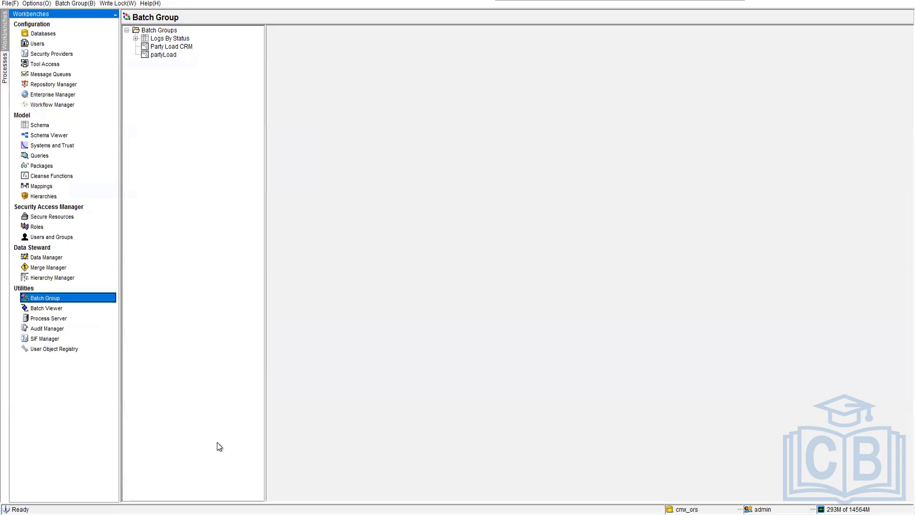
pyautogui.click(164, 54)
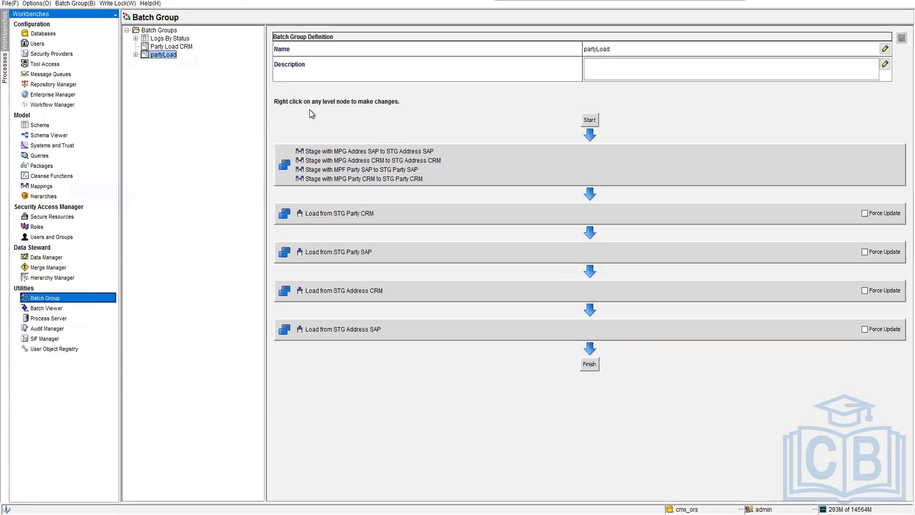
pyautogui.click(134, 55)
pyautogui.click(163, 62)
# Examine the job logs of the failed 6/13/22 partyLoad run, widening the Message column to read the full messages.
pyautogui.click(353, 72)
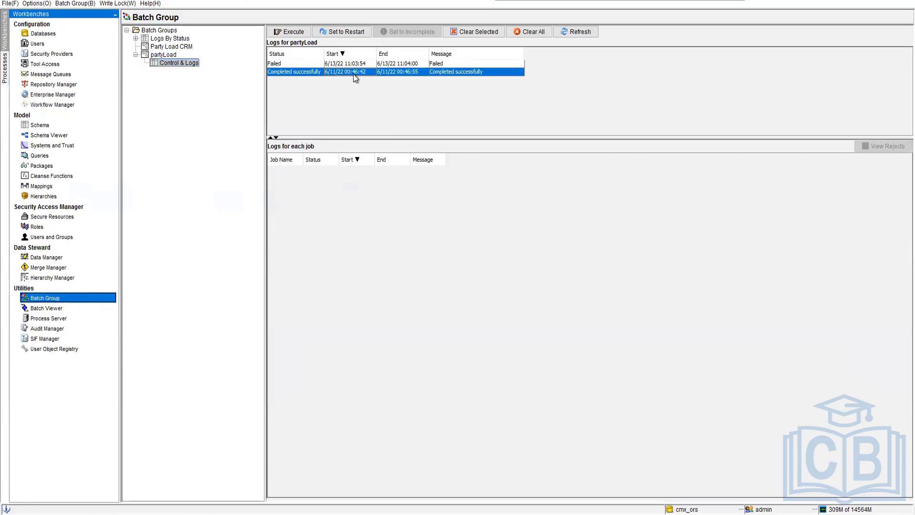
pyautogui.click(435, 64)
pyautogui.click(547, 186)
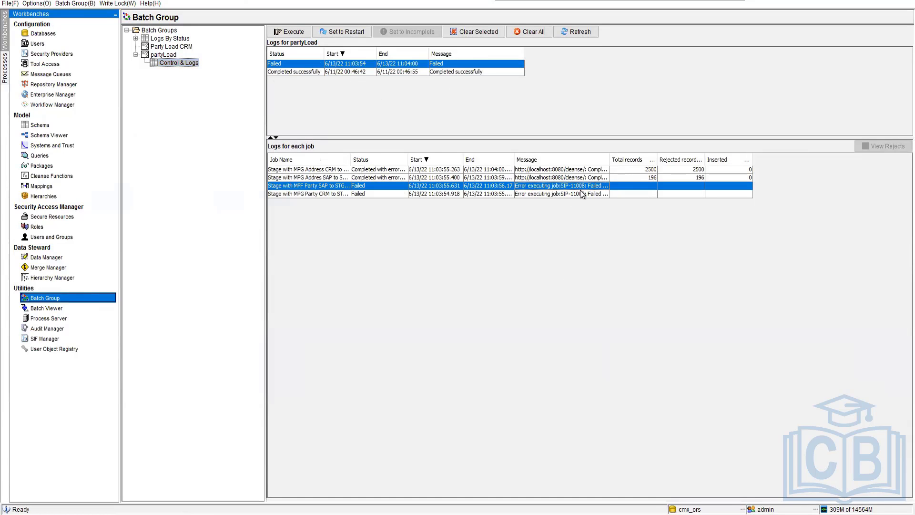
pyautogui.moveTo(610, 160); pyautogui.dragTo(736, 177)
pyautogui.click(606, 170)
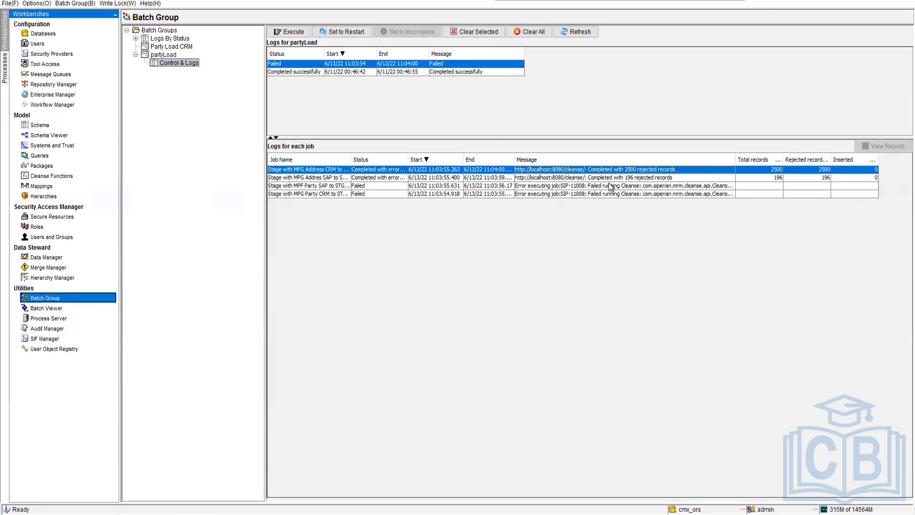
# View the rejected records of the MPG Address CRM stage job, widen the columns to read the error descriptions, and close the list.
pyautogui.click(882, 147)
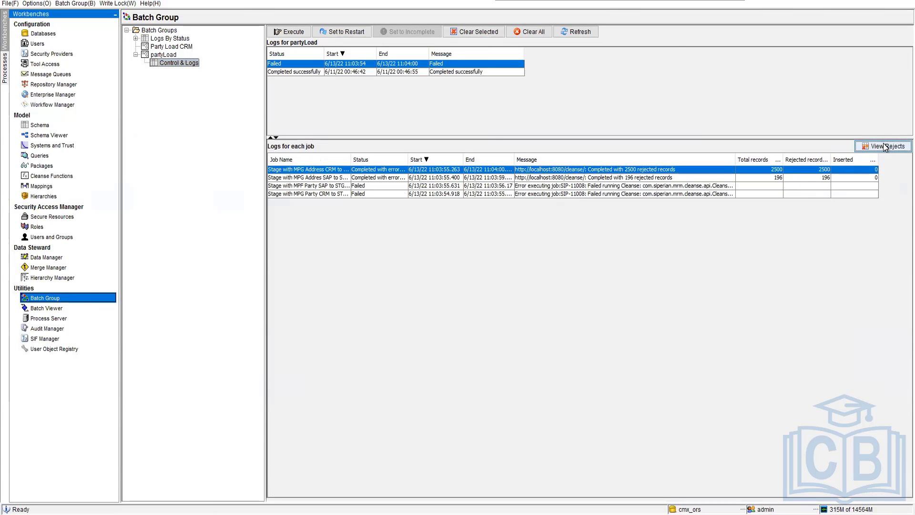
pyautogui.moveTo(754, 55); pyautogui.dragTo(161, 241)
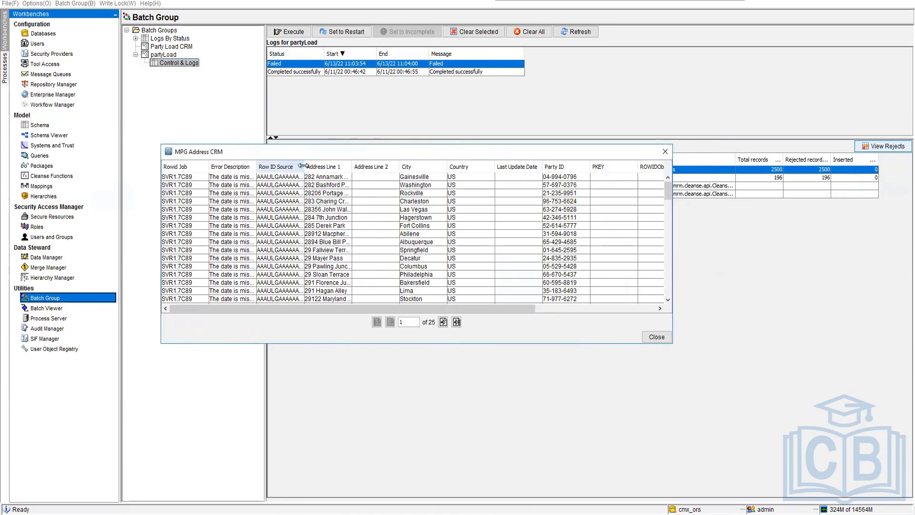
pyautogui.moveTo(304, 167); pyautogui.dragTo(516, 194)
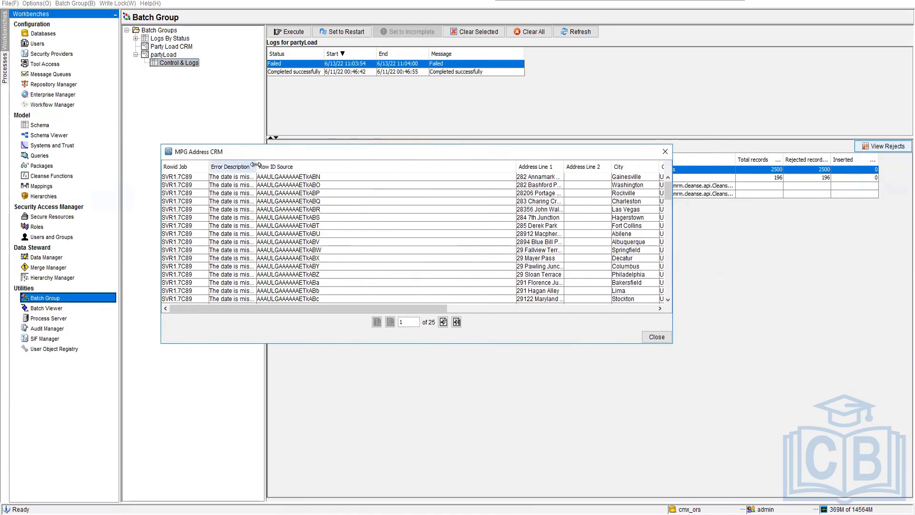
pyautogui.moveTo(256, 166); pyautogui.dragTo(435, 193)
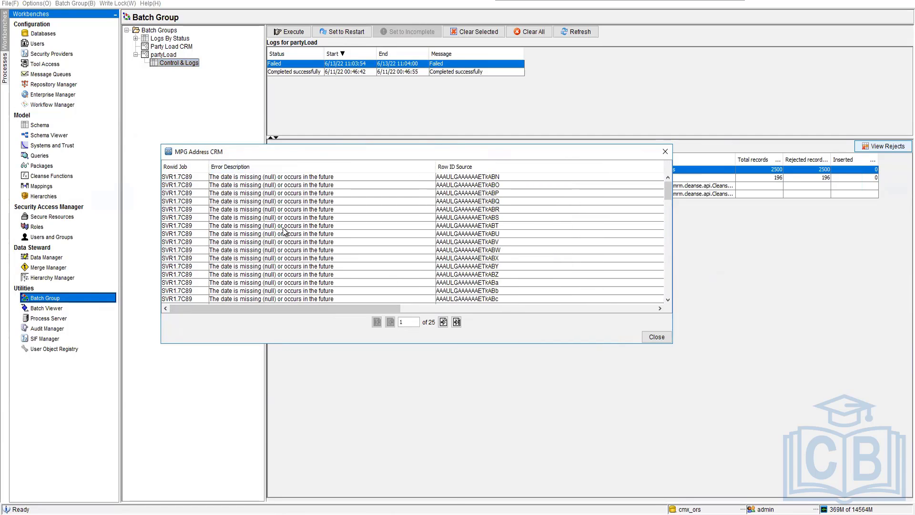
pyautogui.scroll(-6, 284, 231)
pyautogui.scroll(-20, 284, 232)
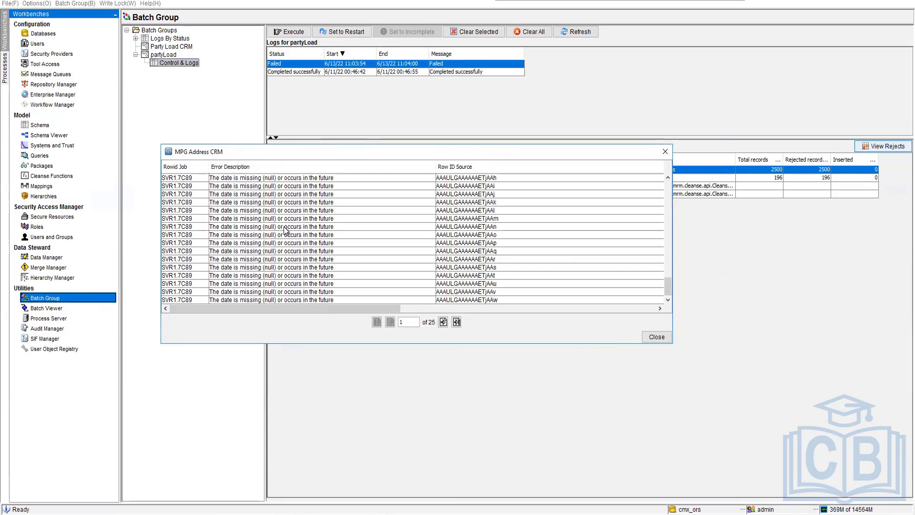
pyautogui.scroll(13, 286, 230)
pyautogui.scroll(9, 286, 230)
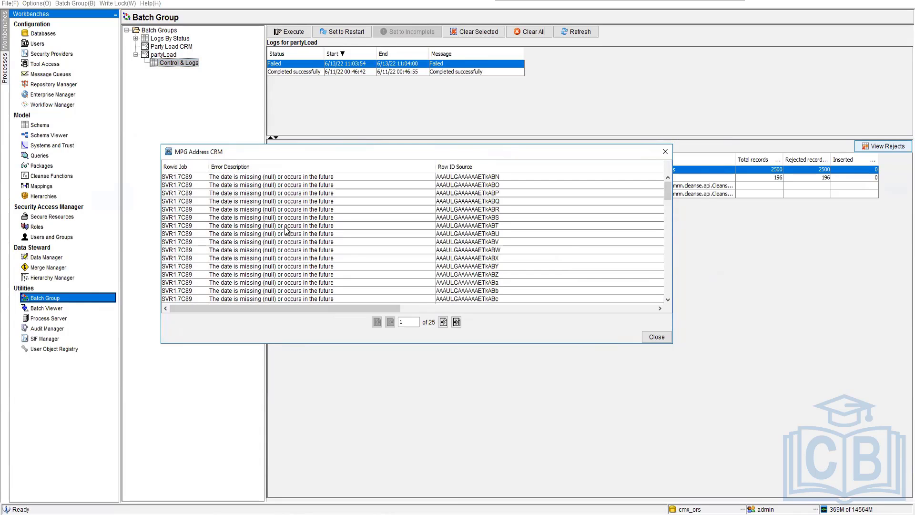
pyautogui.click(665, 151)
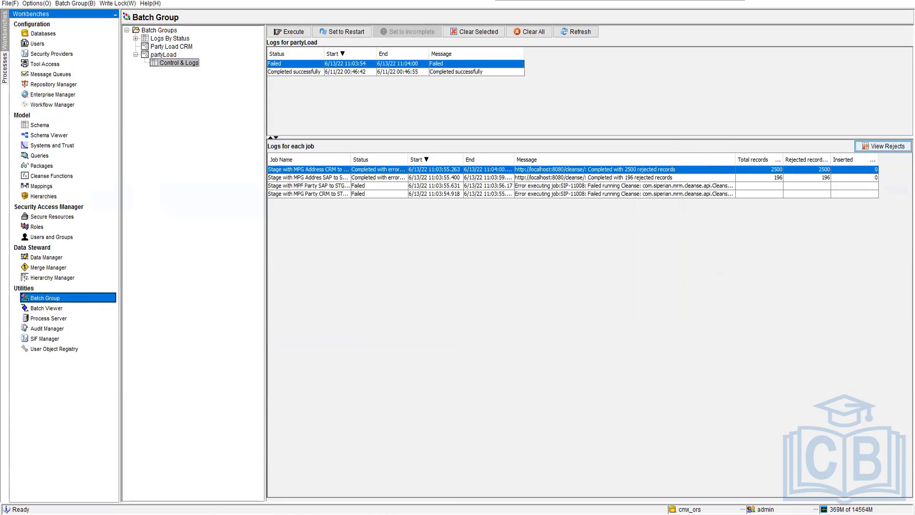
# Switch to SQL Developer and open the data of the C_STG_PARTY_SAP_REJ table.
pyautogui.hotkey('alt', 'Tab')
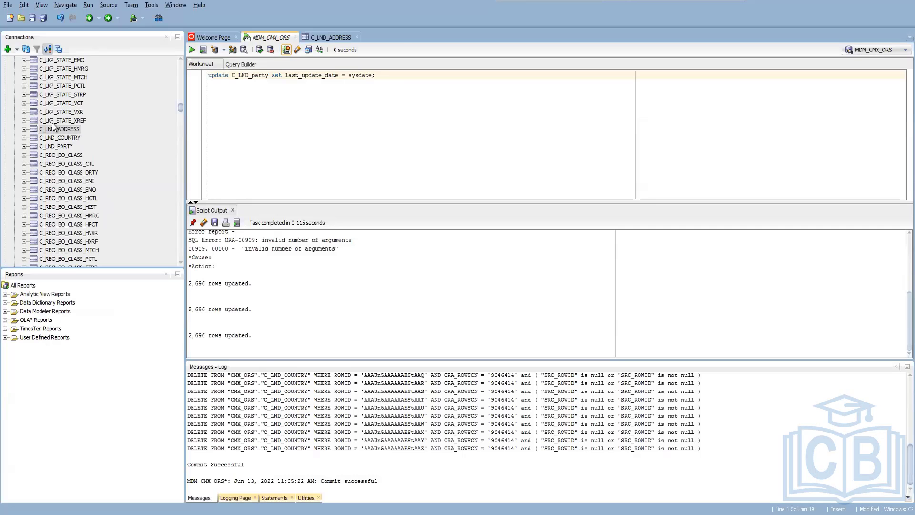
pyautogui.scroll(7, 67, 214)
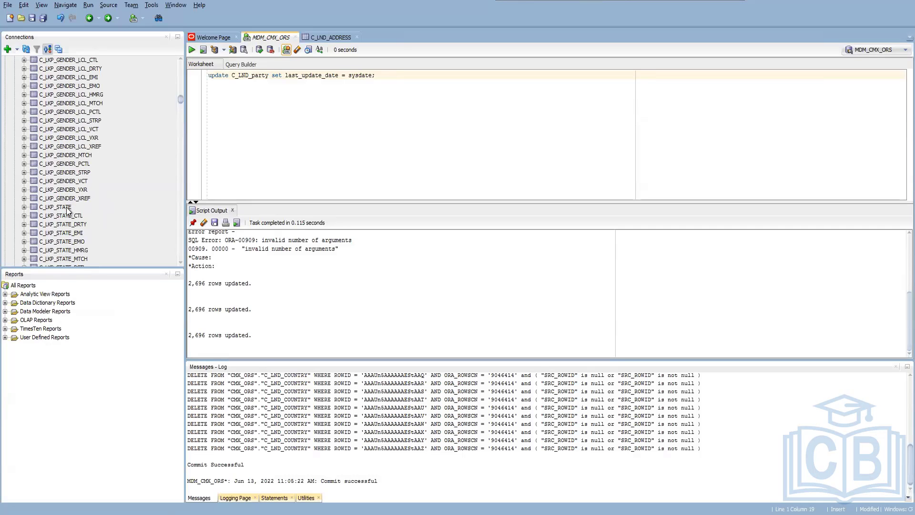
pyautogui.scroll(20, 67, 210)
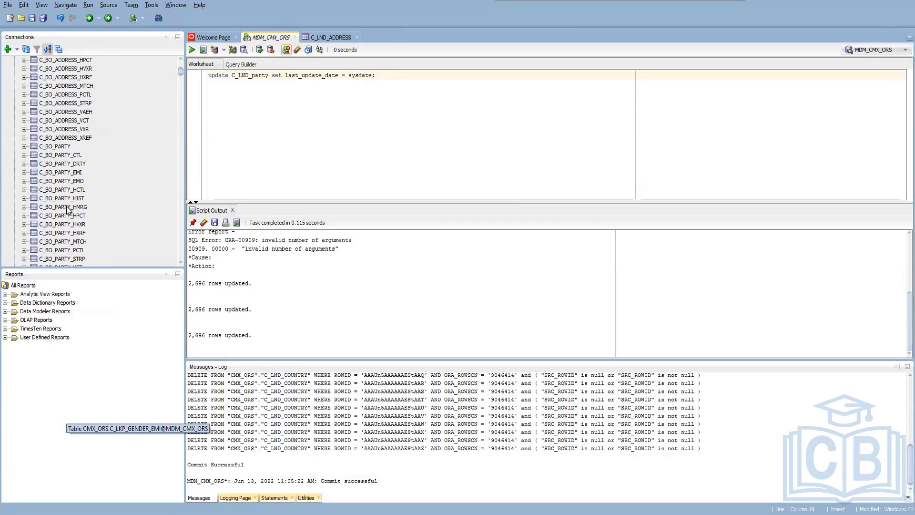
pyautogui.scroll(-10, 67, 210)
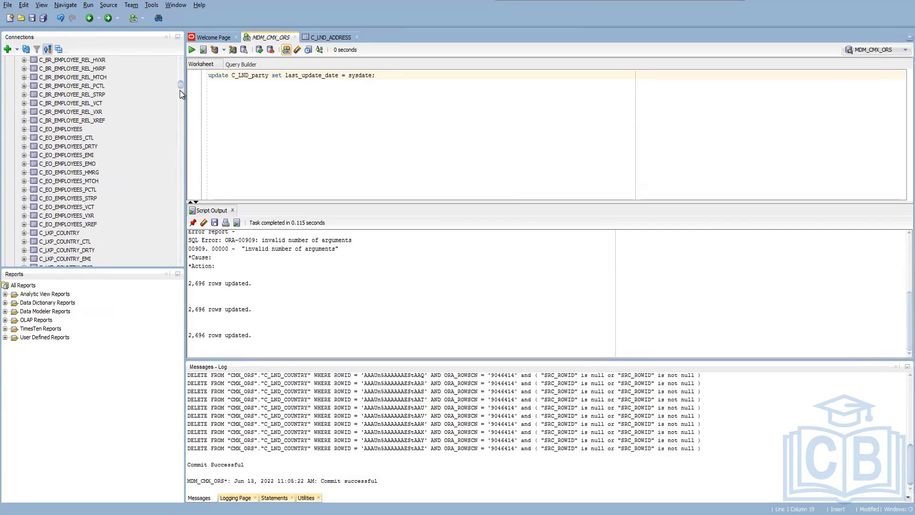
pyautogui.moveTo(181, 82); pyautogui.dragTo(173, 241)
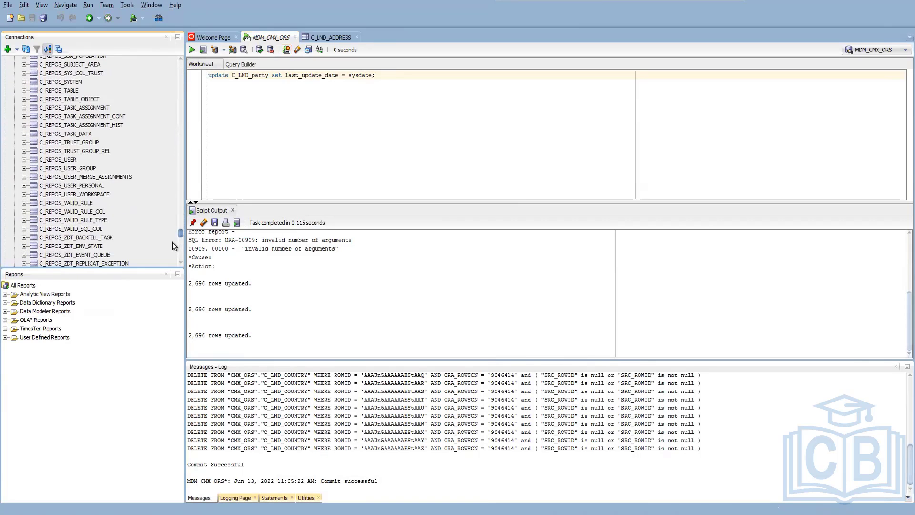
pyautogui.scroll(-5, 173, 245)
pyautogui.click(73, 148)
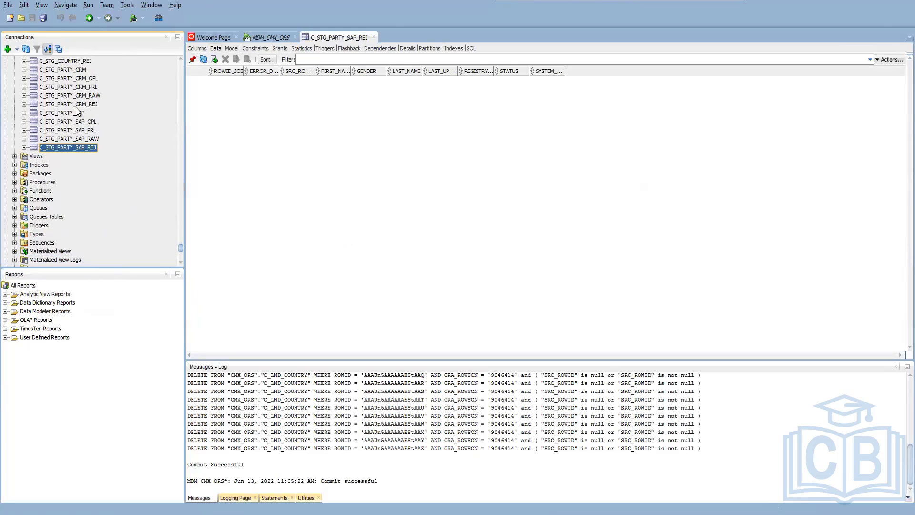
# Open the data of the C_STG_ADDRESS_SAP_REJ table and look through its rejected rows and error descriptions.
pyautogui.scroll(1, 73, 87)
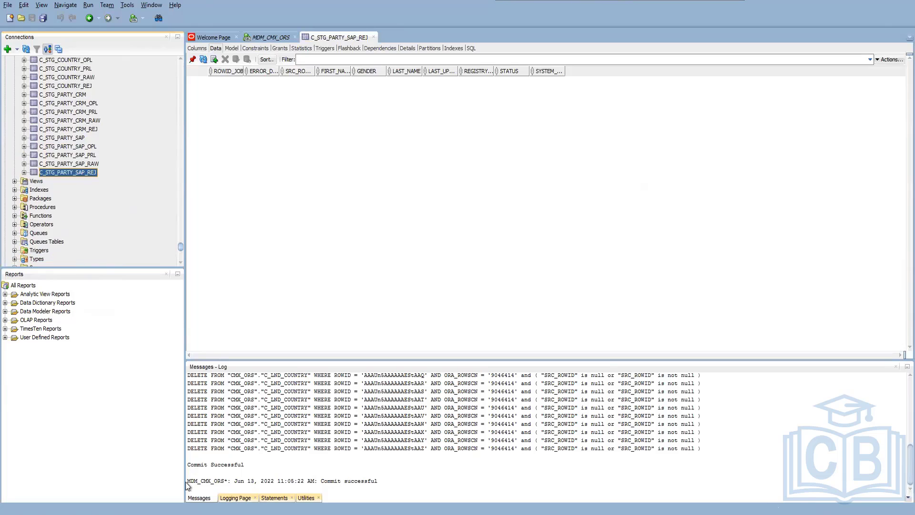
pyautogui.click(129, 513)
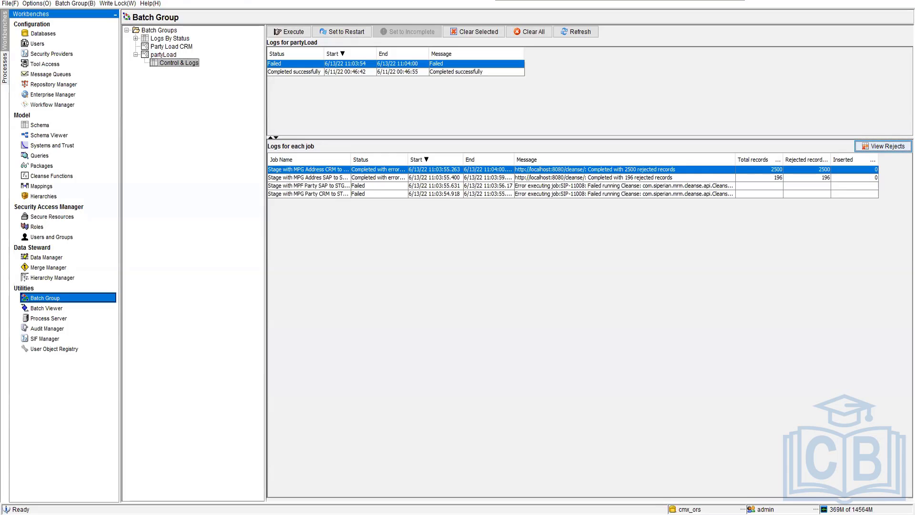
pyautogui.click(152, 512)
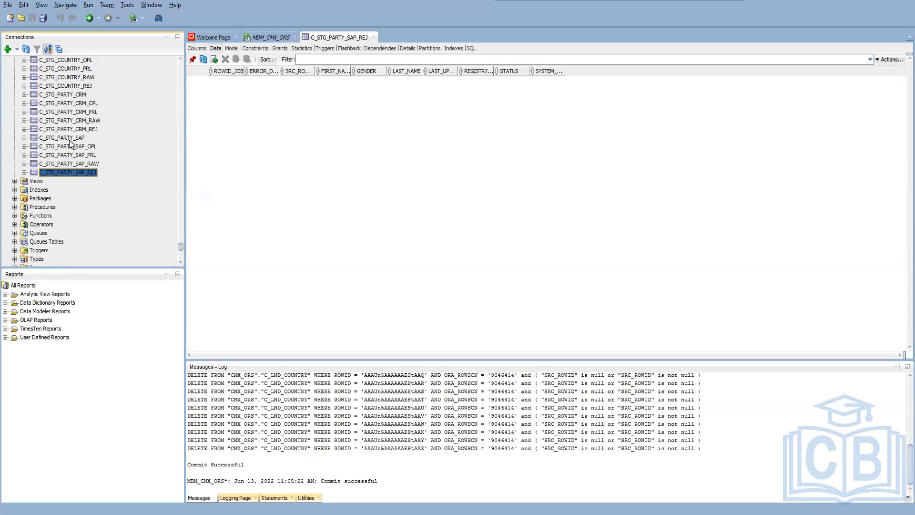
pyautogui.scroll(4, 79, 123)
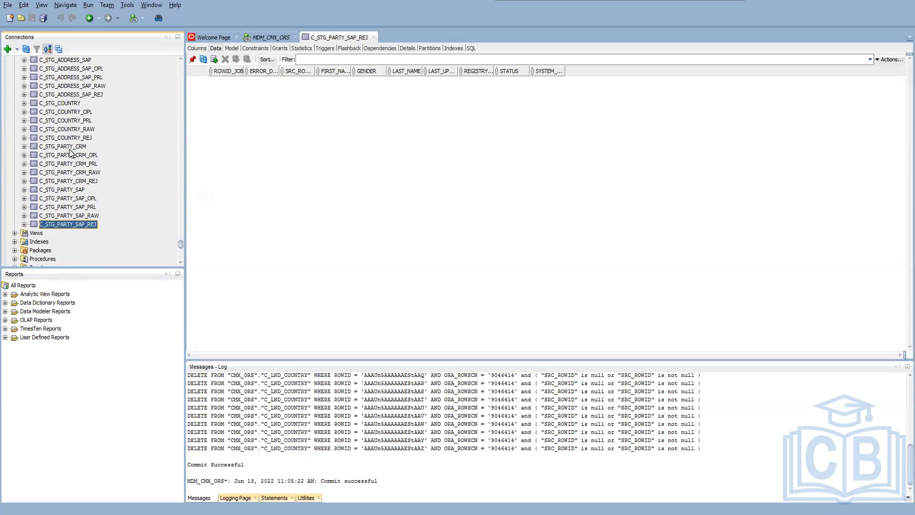
pyautogui.click(87, 145)
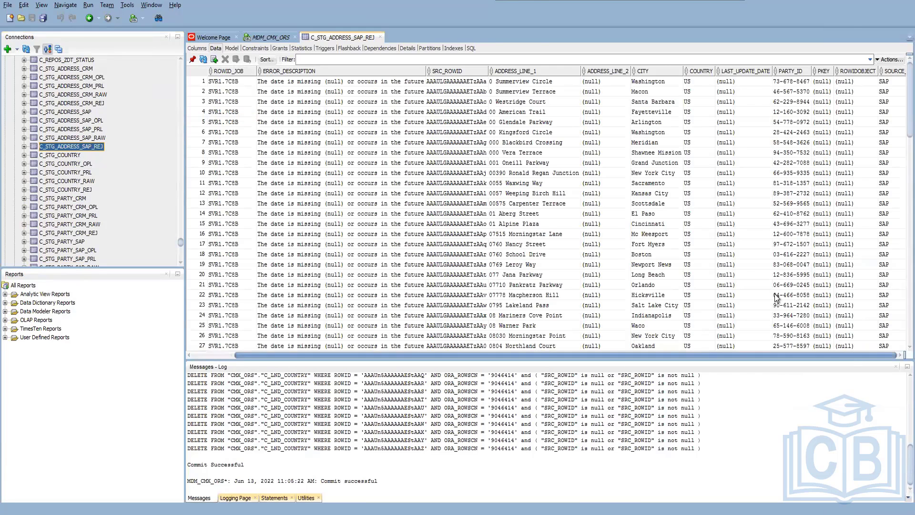
pyautogui.scroll(-10, 776, 297)
pyautogui.hscroll(2, 777, 298)
pyautogui.scroll(-2, 777, 298)
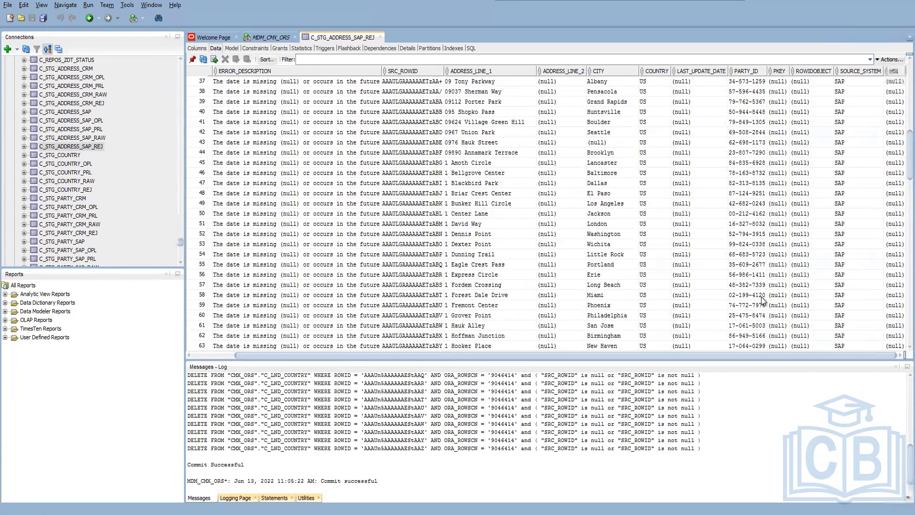
# Open the data of C_STG_ADDRESS_CRM_REJ, widen the SRC_ROWID column, and examine the job, error description, source row and address columns.
pyautogui.click(88, 103)
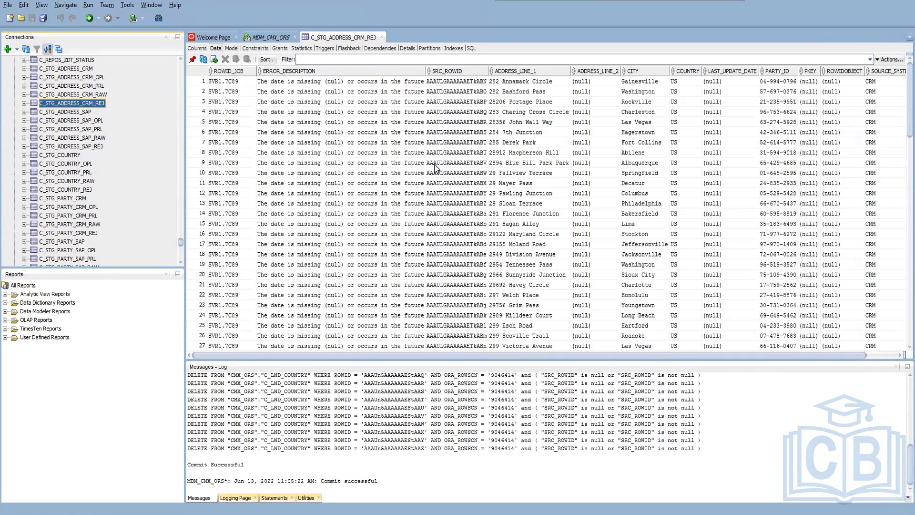
pyautogui.click(312, 83)
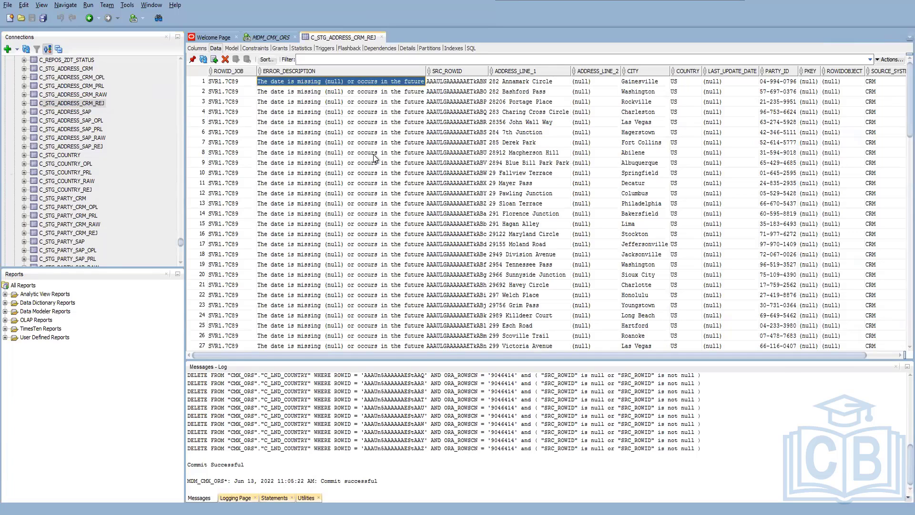
pyautogui.click(227, 82)
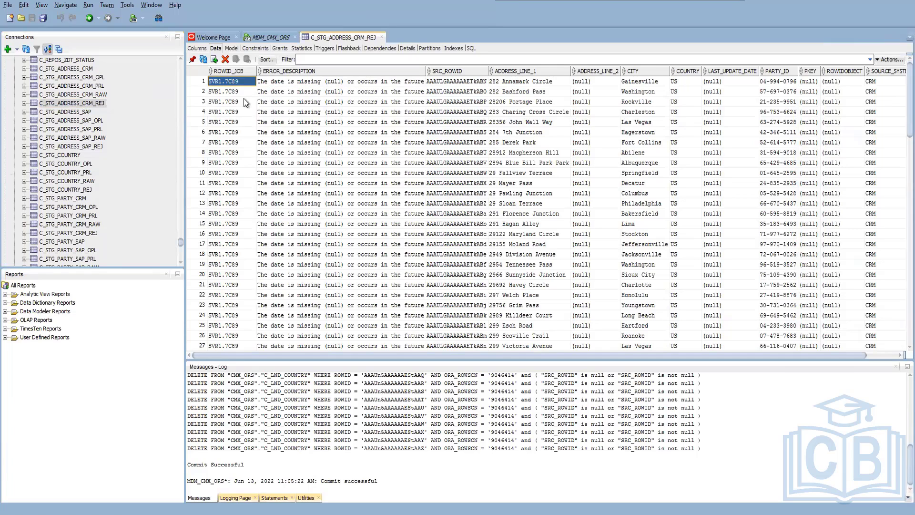
pyautogui.click(464, 85)
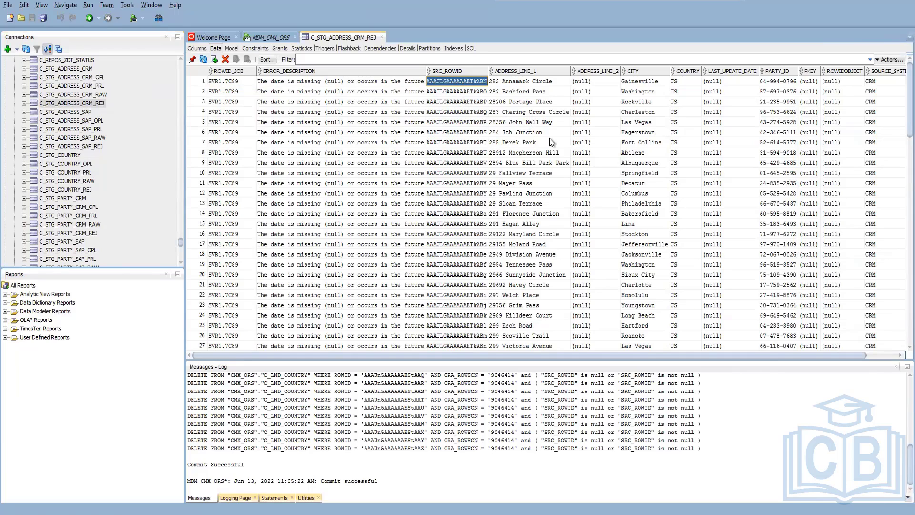
pyautogui.moveTo(782, 355); pyautogui.dragTo(812, 355)
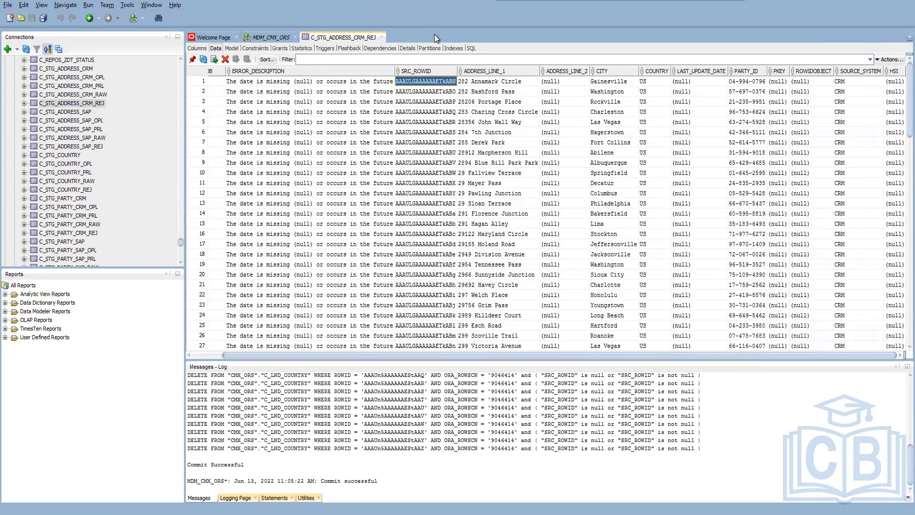
pyautogui.moveTo(456, 67); pyautogui.dragTo(523, 70)
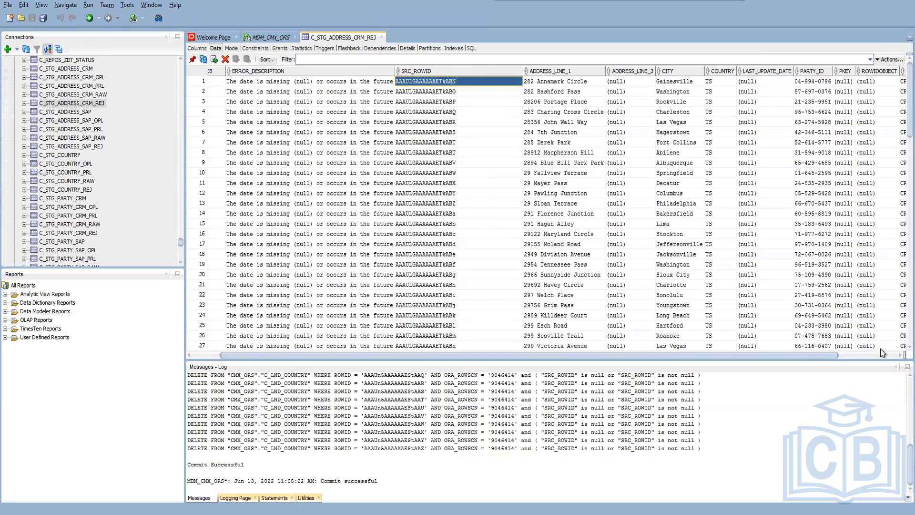
pyautogui.moveTo(570, 355); pyautogui.dragTo(630, 352)
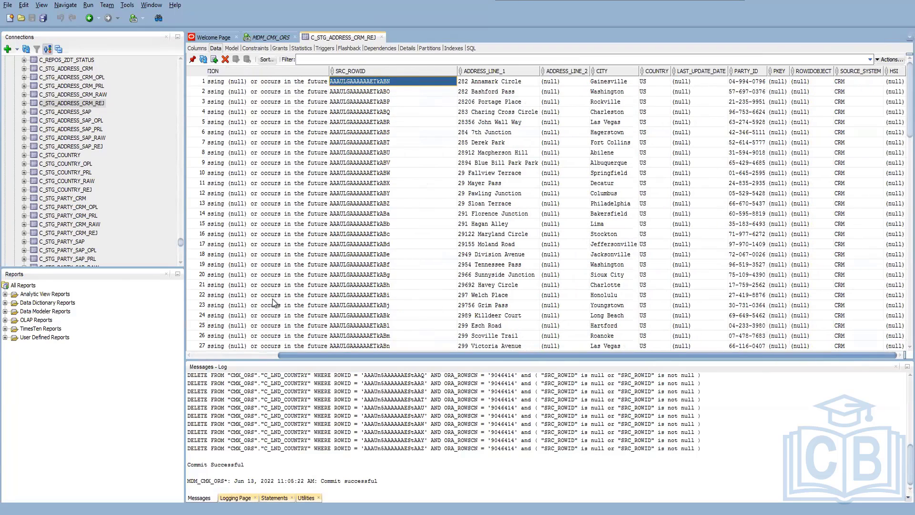
pyautogui.hscroll(-3, 272, 301)
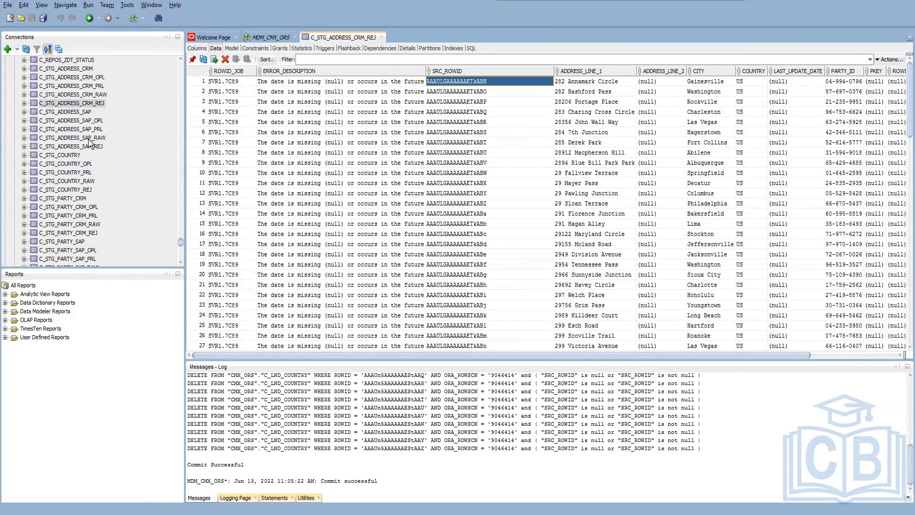
# Switch to the Batch Group tool, execute partyLoad again, refresh its logs and set the failed 6/13/22 run to restart.
pyautogui.click(262, 38)
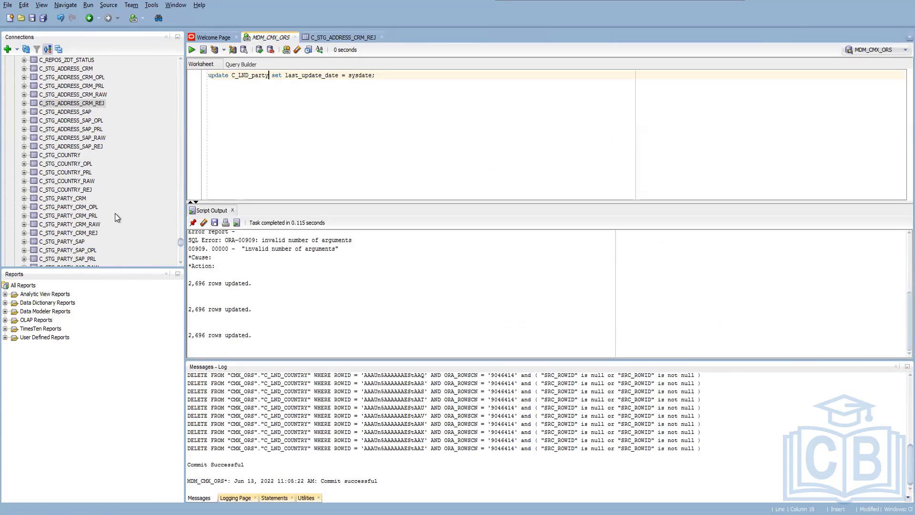
pyautogui.click(167, 460)
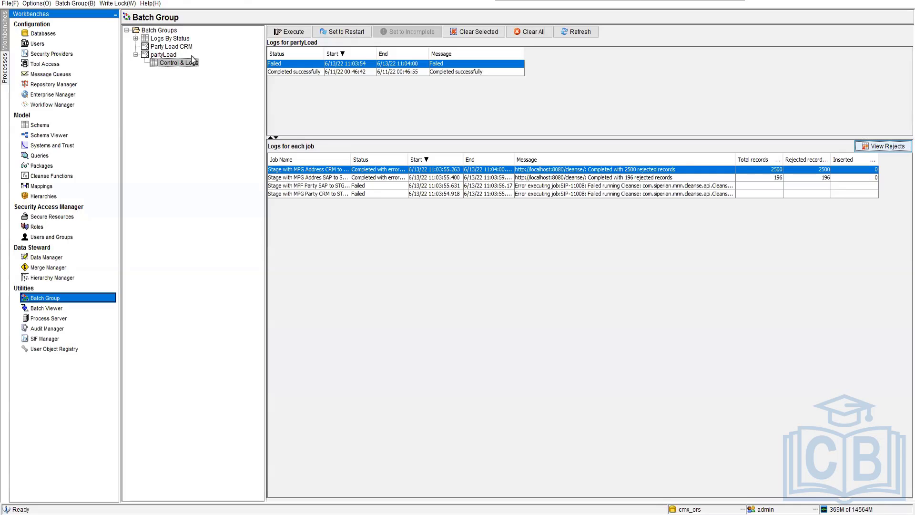
pyautogui.click(304, 34)
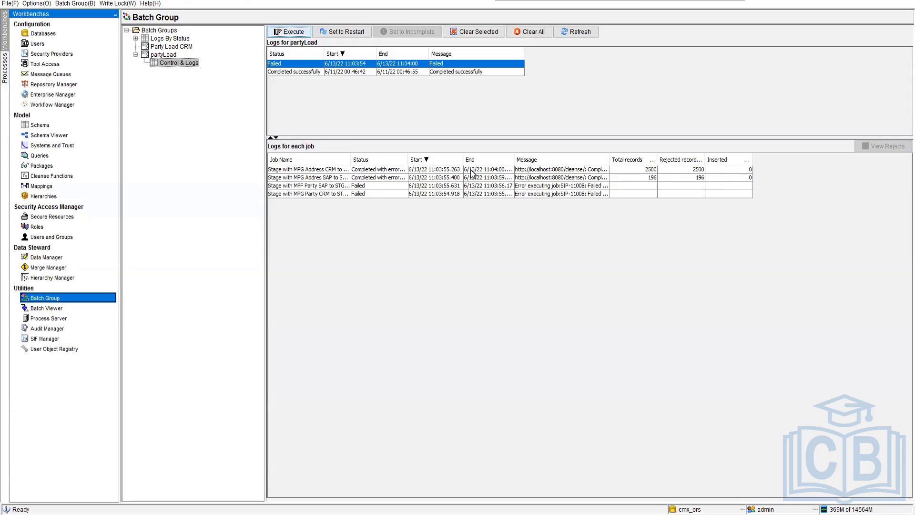
pyautogui.click(586, 27)
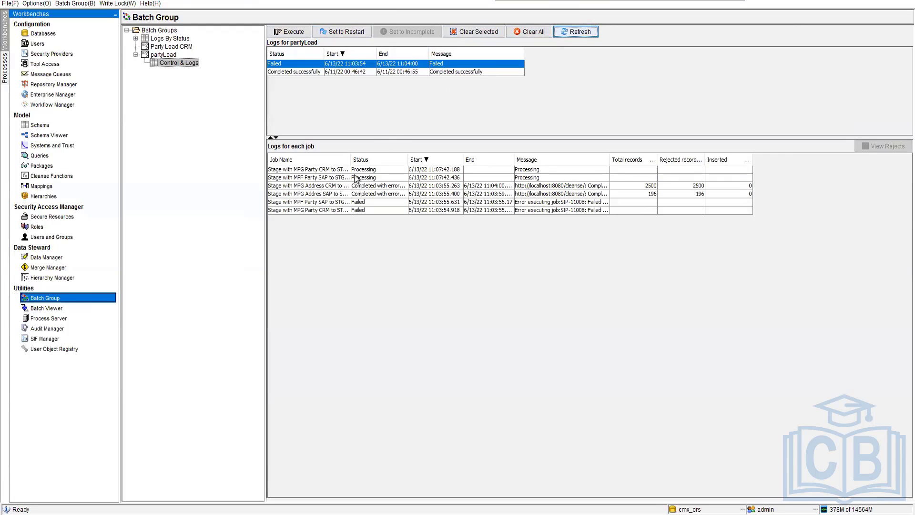
pyautogui.click(321, 177)
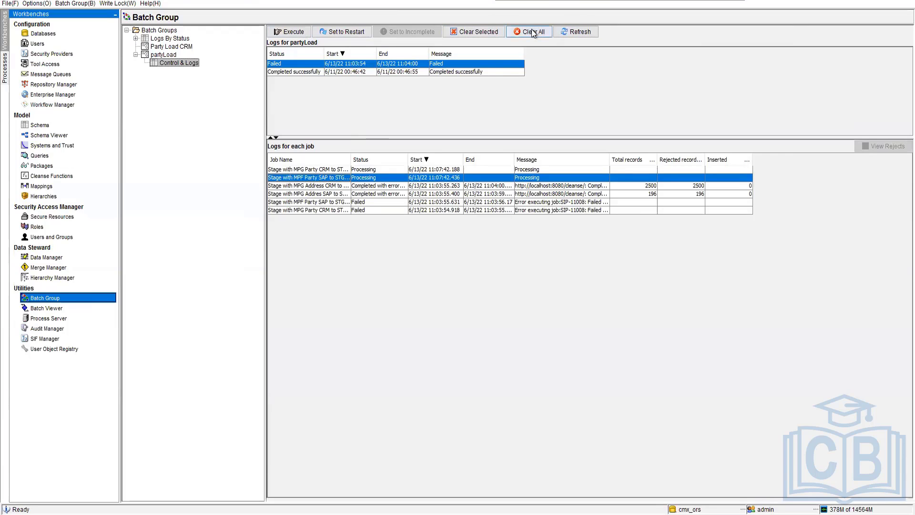
pyautogui.click(310, 171)
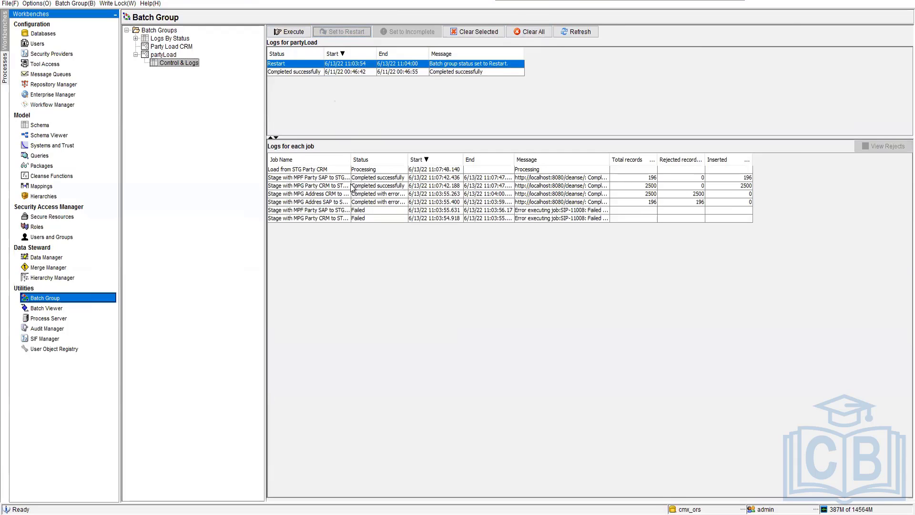
# Reopen the Control & Logs of partyLoad, view the job logs of the 6/11/22 and 6/13/22 runs, and refresh them.
pyautogui.click(167, 55)
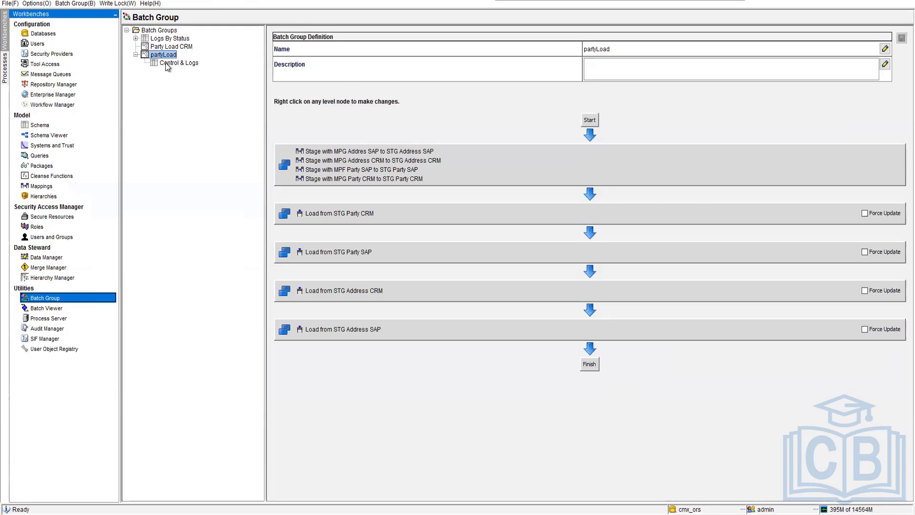
pyautogui.click(166, 62)
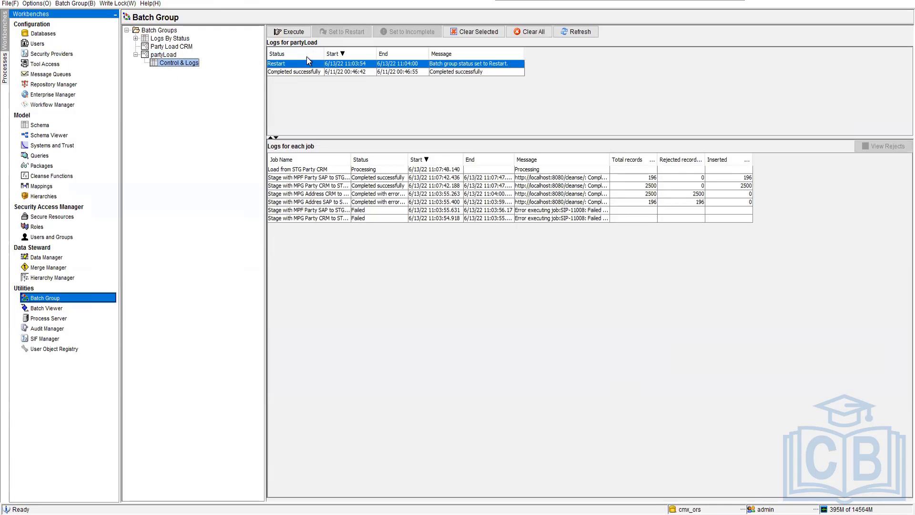
pyautogui.click(301, 69)
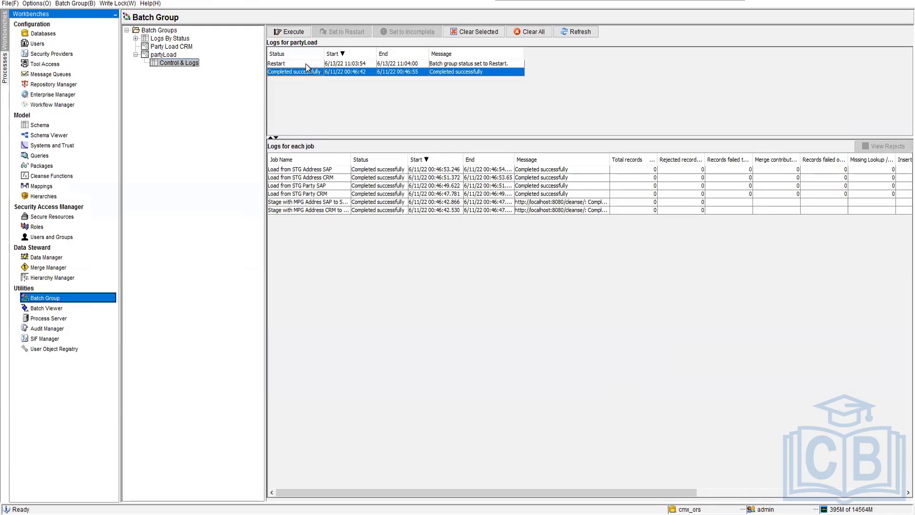
pyautogui.click(305, 63)
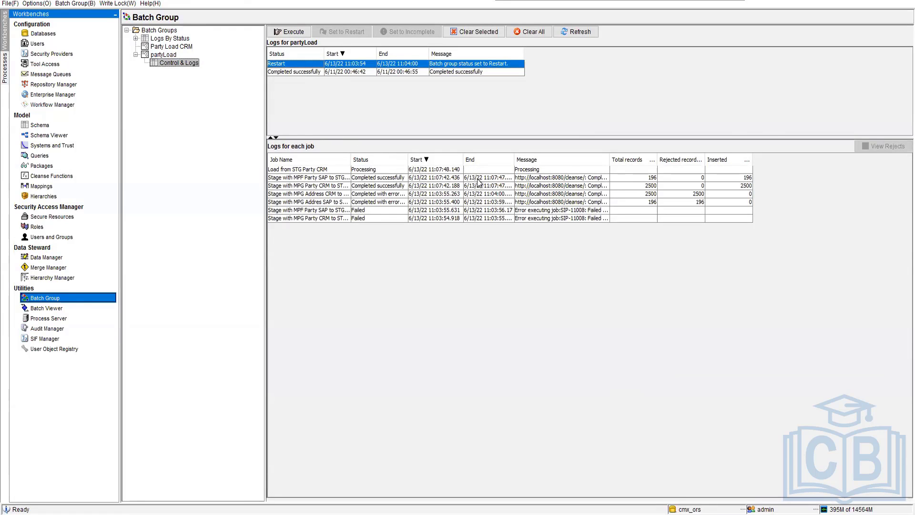
pyautogui.click(566, 33)
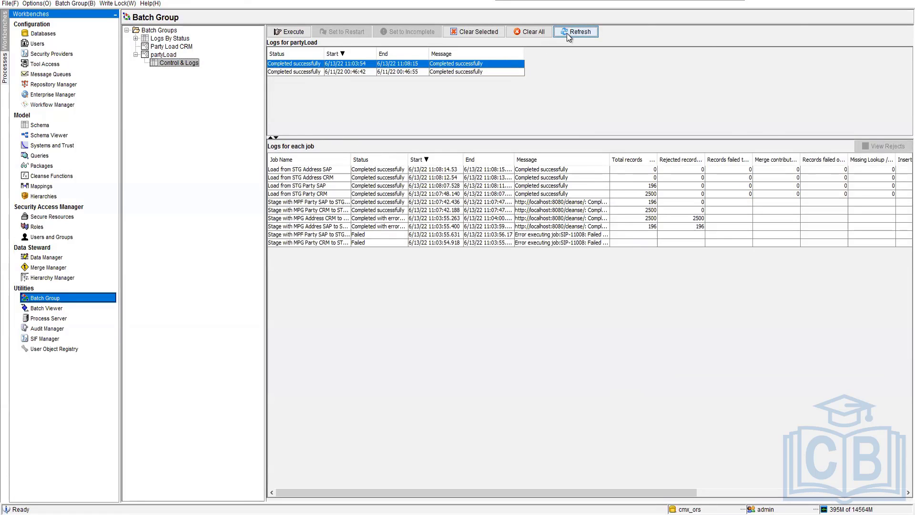
# Examine the total, rejected and inserted record counts of the STG Party CRM and STG Party SAP load jobs.
pyautogui.click(307, 195)
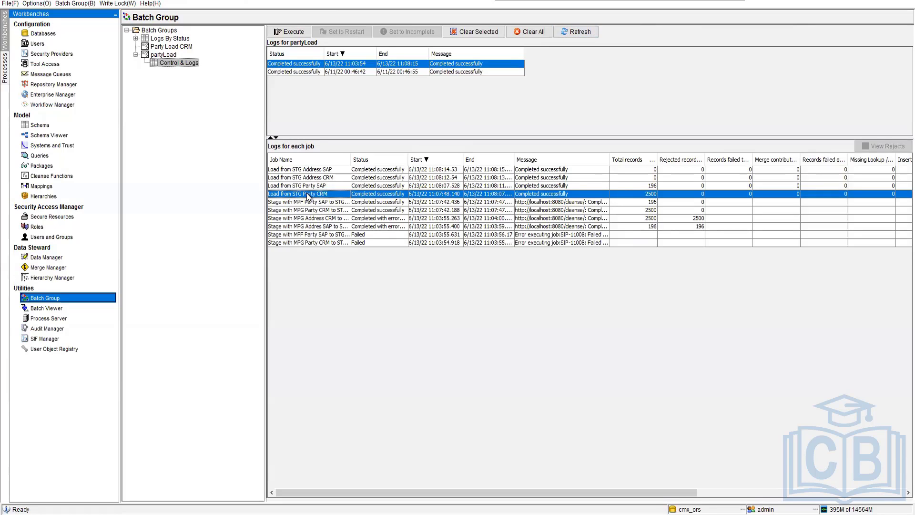
pyautogui.click(633, 185)
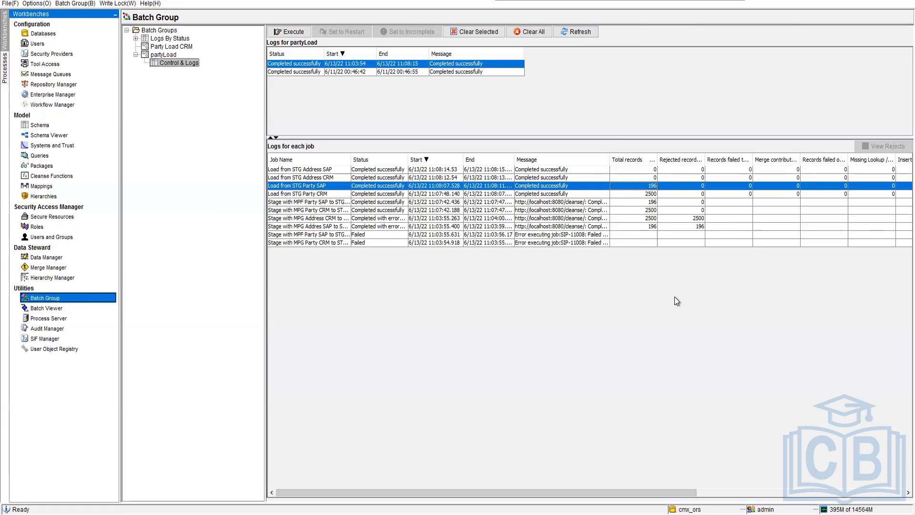
pyautogui.moveTo(667, 492); pyautogui.dragTo(897, 485)
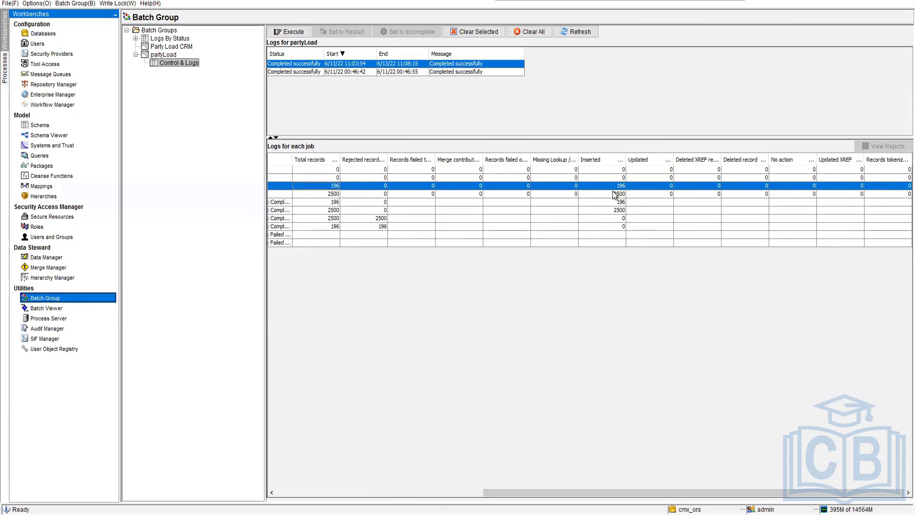
pyautogui.click(584, 35)
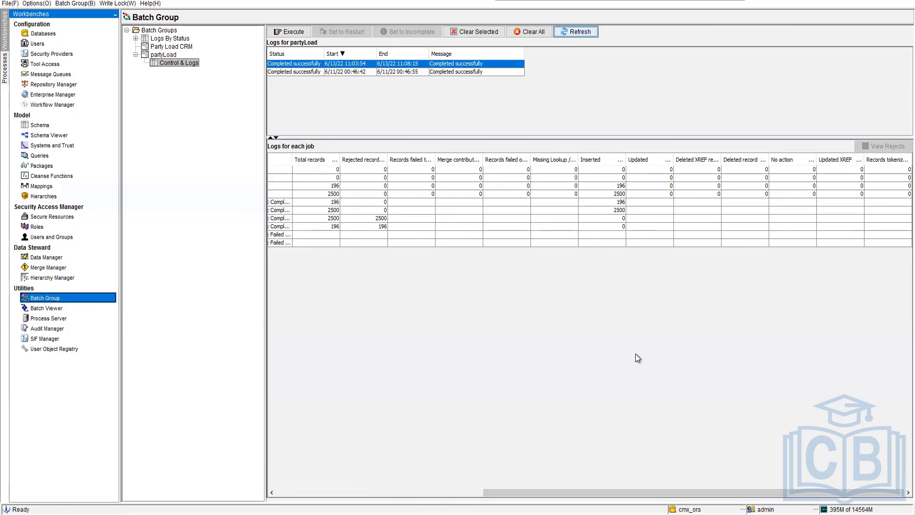
pyautogui.moveTo(556, 492); pyautogui.dragTo(368, 482)
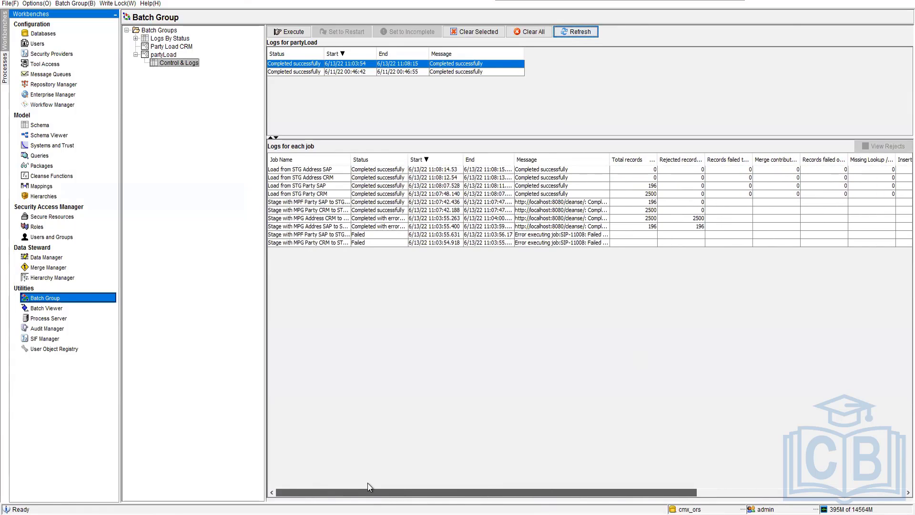
# Check the logs of the STG Address SAP and CRM load jobs and the MPG Address CRM stage job, then refresh the partyLoad logs.
pyautogui.click(336, 171)
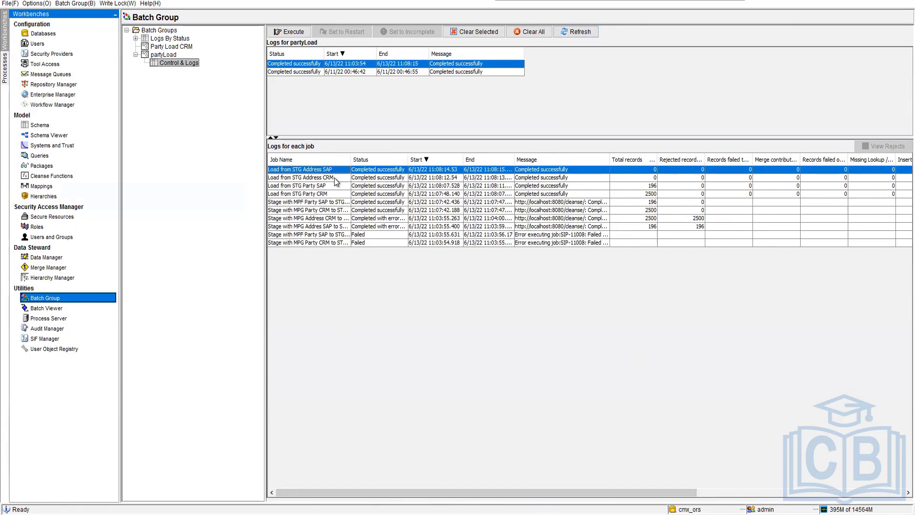
pyautogui.click(336, 177)
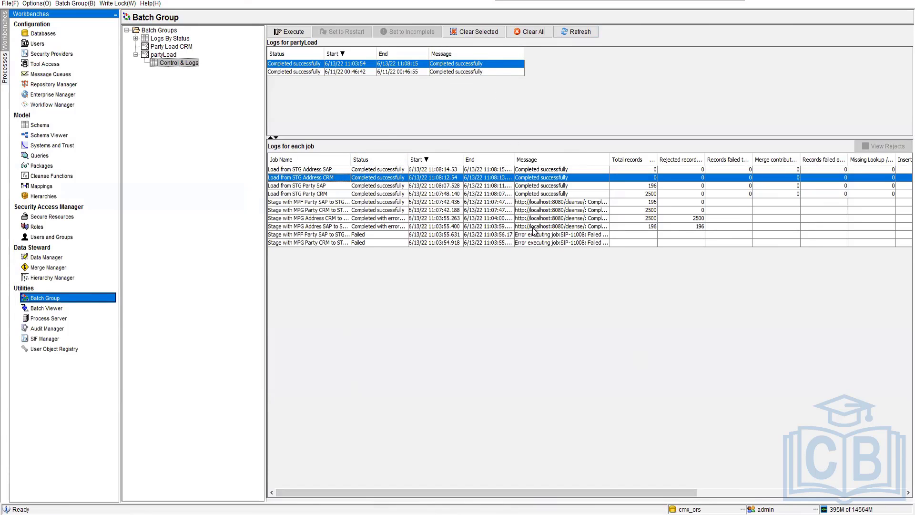
pyautogui.click(318, 219)
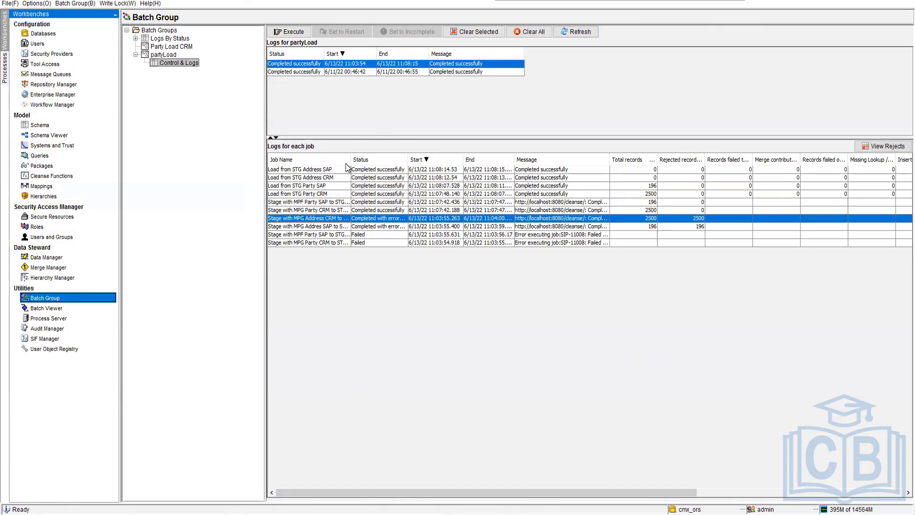
pyautogui.click(162, 63)
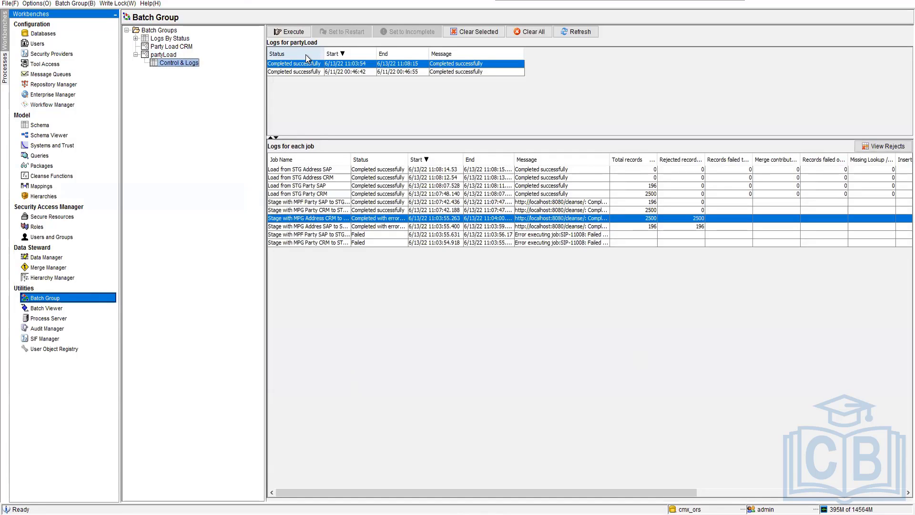
pyautogui.click(561, 34)
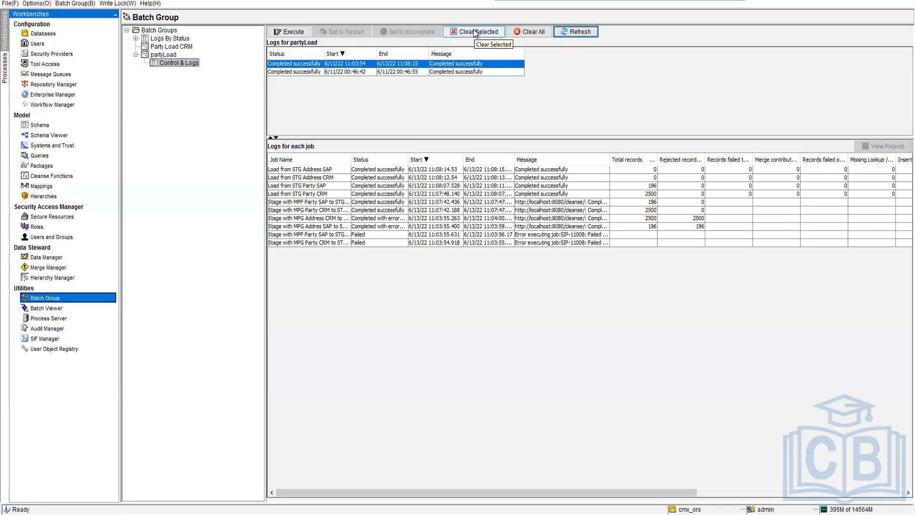
# Execute the partyLoad batch group again and refresh its run and job logs.
pyautogui.click(292, 32)
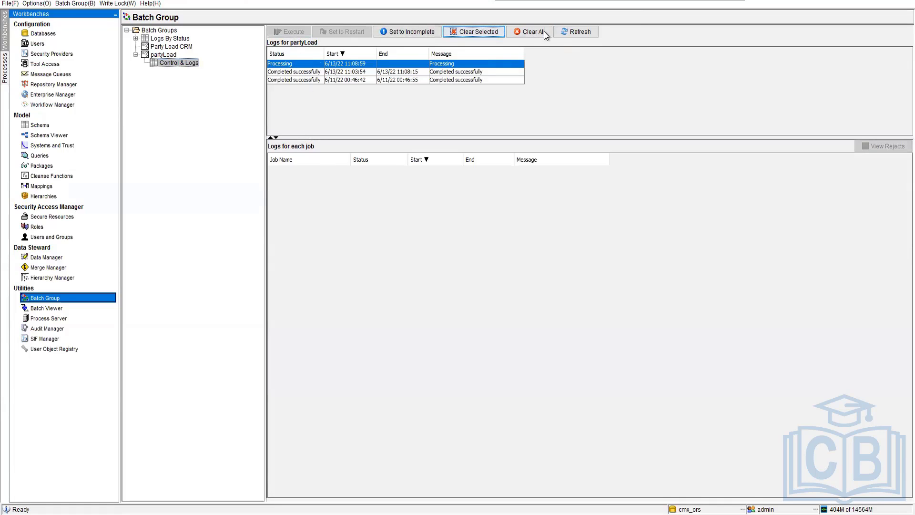
pyautogui.click(574, 33)
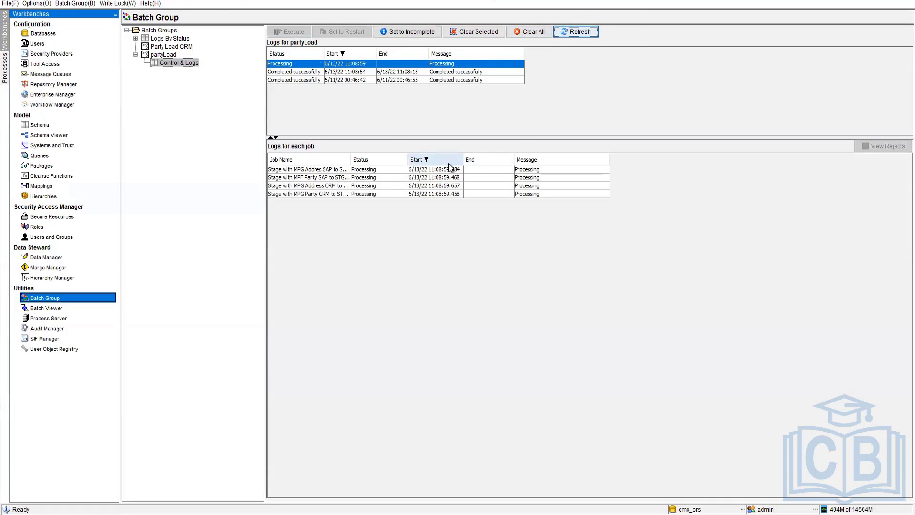
pyautogui.click(569, 32)
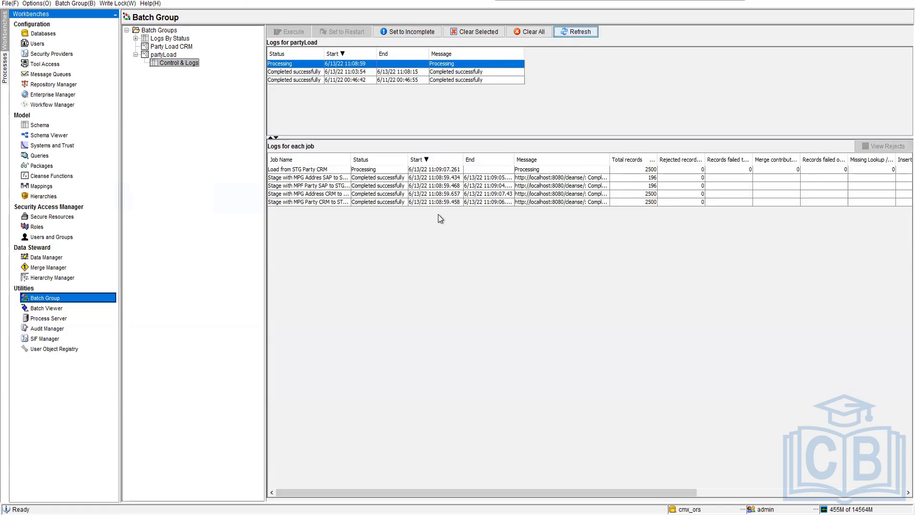
# Check the record counts of the new run's stage jobs and STG Party CRM load job, then refresh the partyLoad logs.
pyautogui.click(296, 178)
pyautogui.click(301, 193)
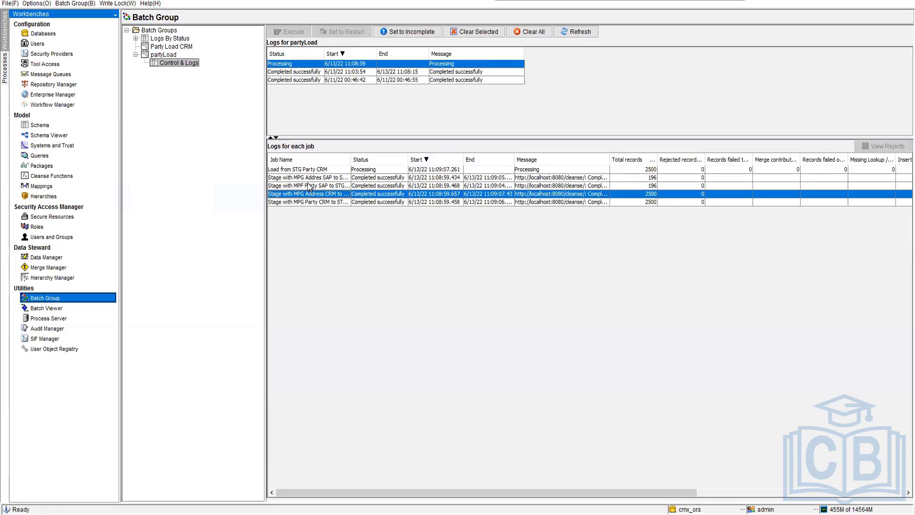
pyautogui.click(307, 186)
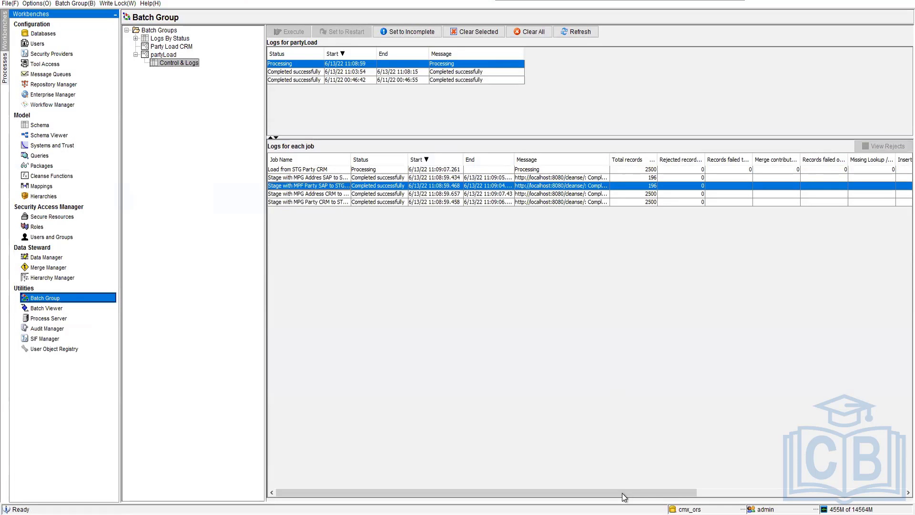
pyautogui.moveTo(622, 493); pyautogui.dragTo(797, 492)
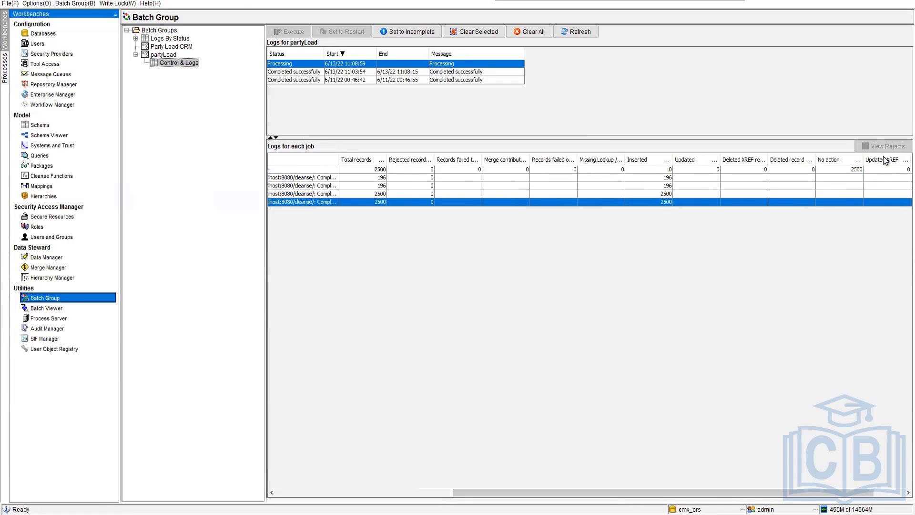
pyautogui.click(859, 171)
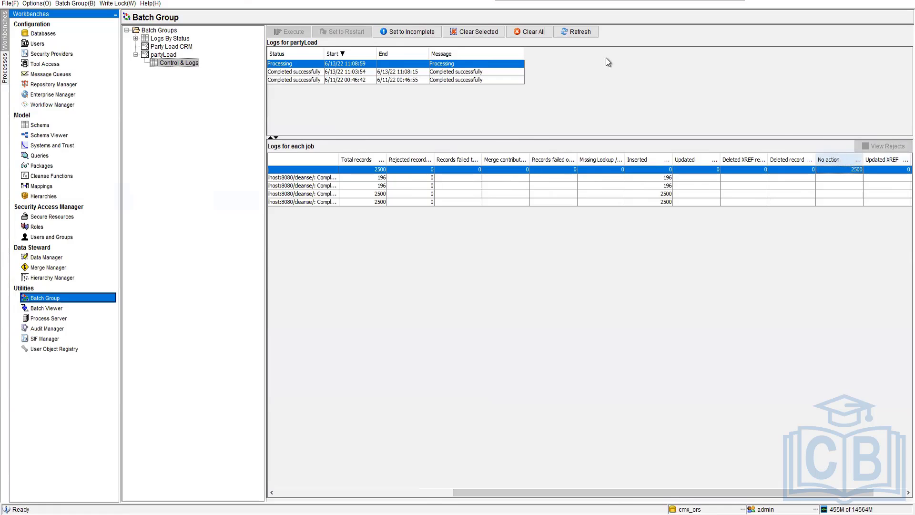
pyautogui.click(577, 35)
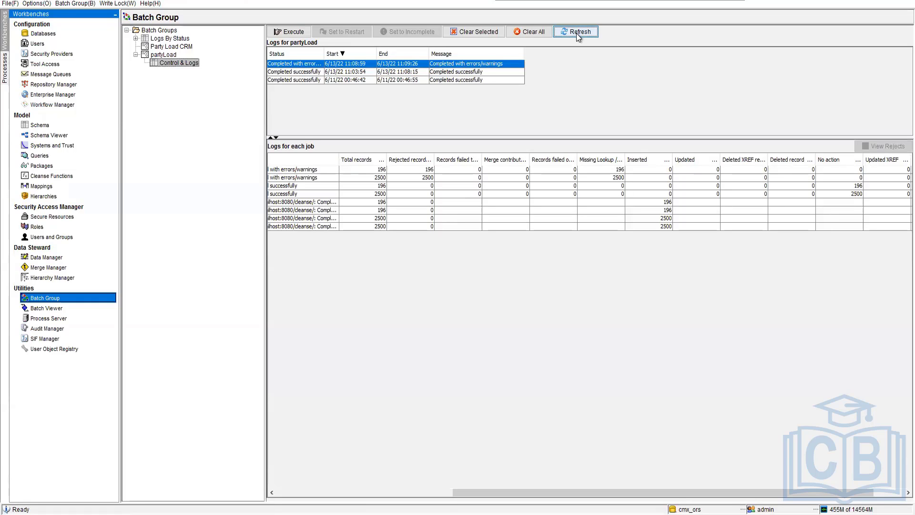
# View the rejected records of the STG Address SAP load job, widen the view to read the full error descriptions, and close it.
pyautogui.click(619, 171)
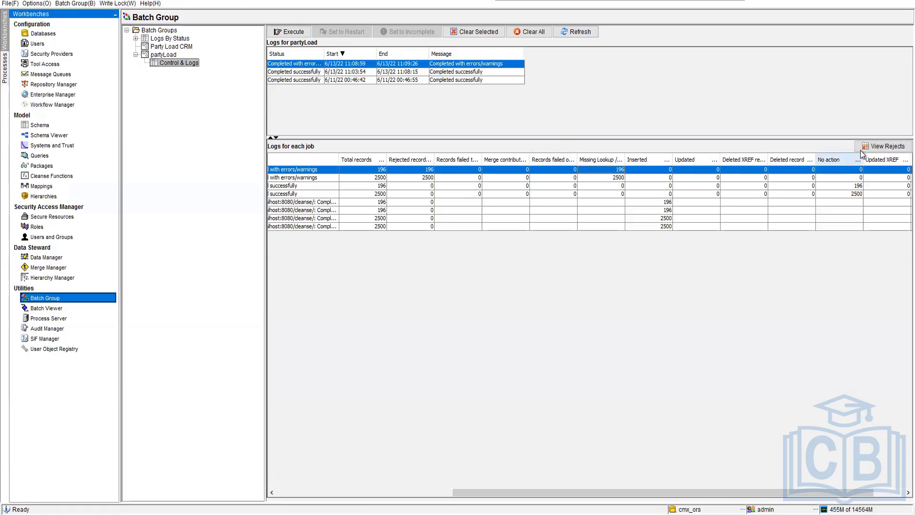
pyautogui.click(872, 149)
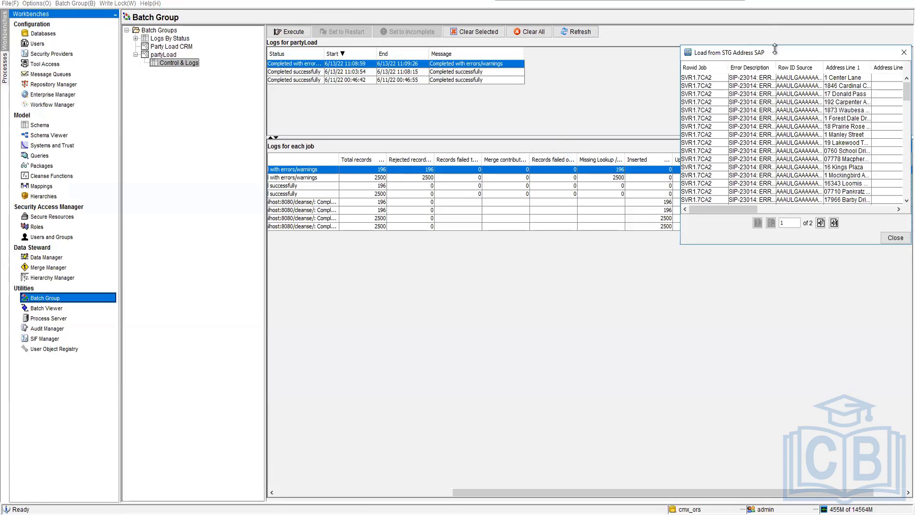
pyautogui.moveTo(770, 51); pyautogui.dragTo(508, 66)
pyautogui.moveTo(294, 177); pyautogui.dragTo(82, 196)
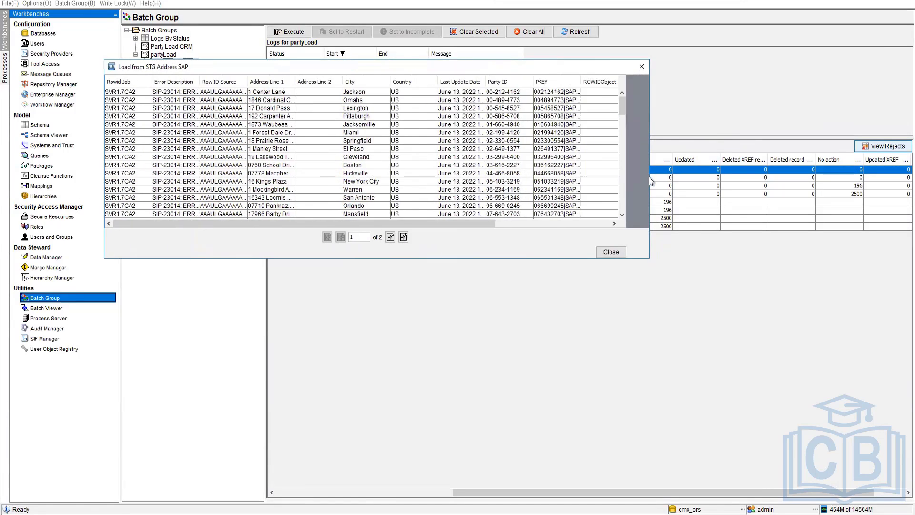
pyautogui.moveTo(649, 177); pyautogui.dragTo(818, 181)
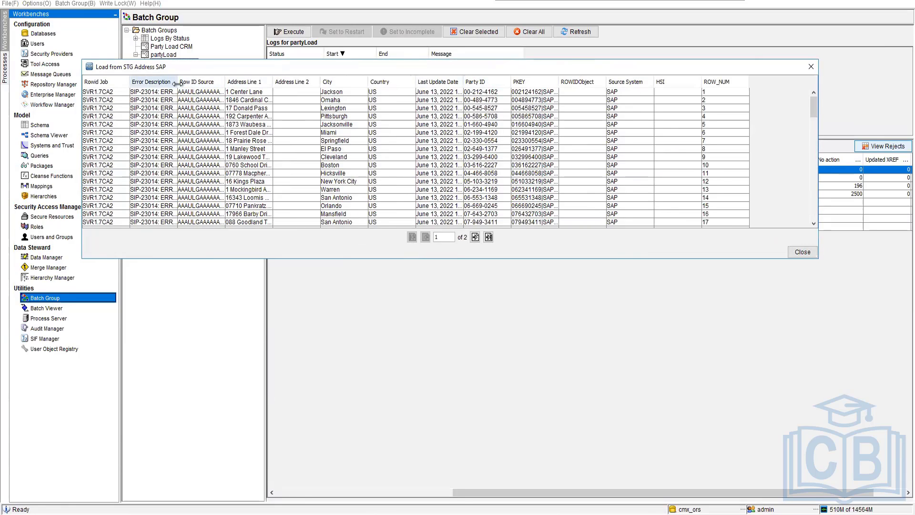
pyautogui.moveTo(277, 79); pyautogui.dragTo(380, 102)
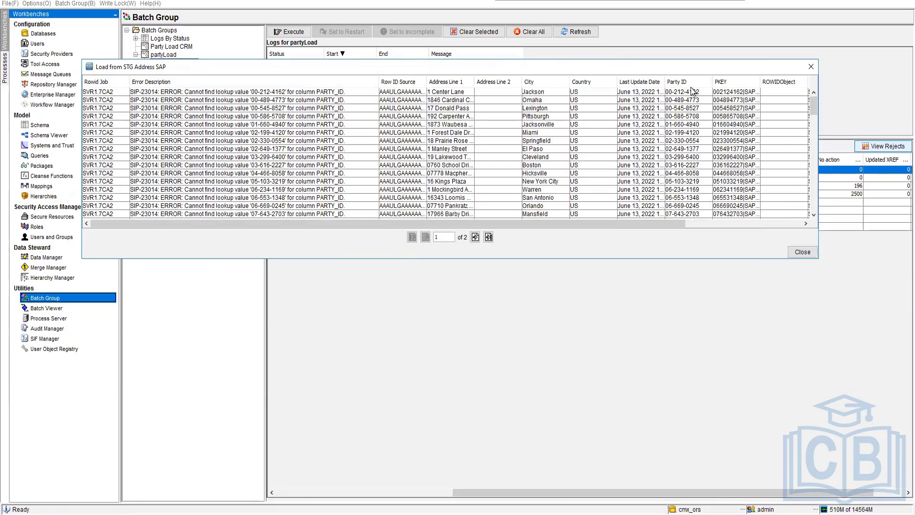
pyautogui.click(791, 252)
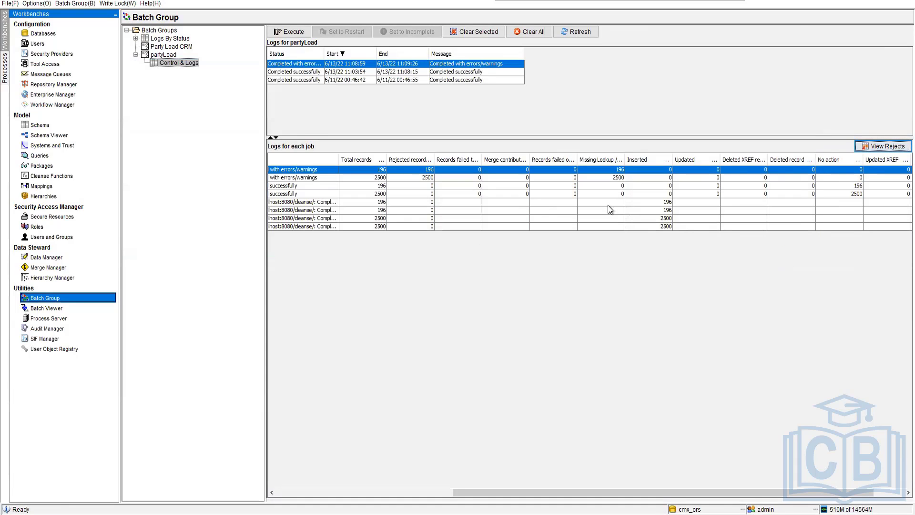
# Open the Batch Viewer and view the rejected records of the MPG Address CRM stage run of June 13, 2022 11:03:55 AM.
pyautogui.click(46, 309)
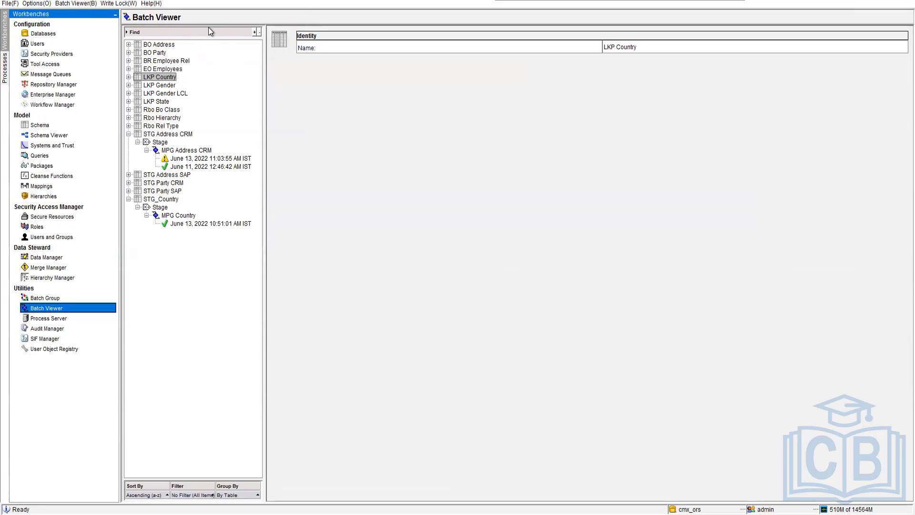
pyautogui.click(193, 158)
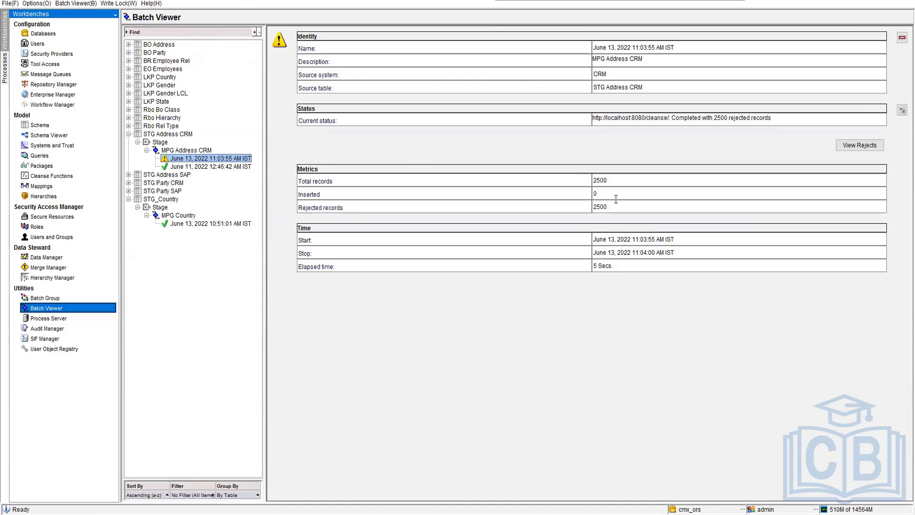
pyautogui.moveTo(615, 209); pyautogui.dragTo(575, 209)
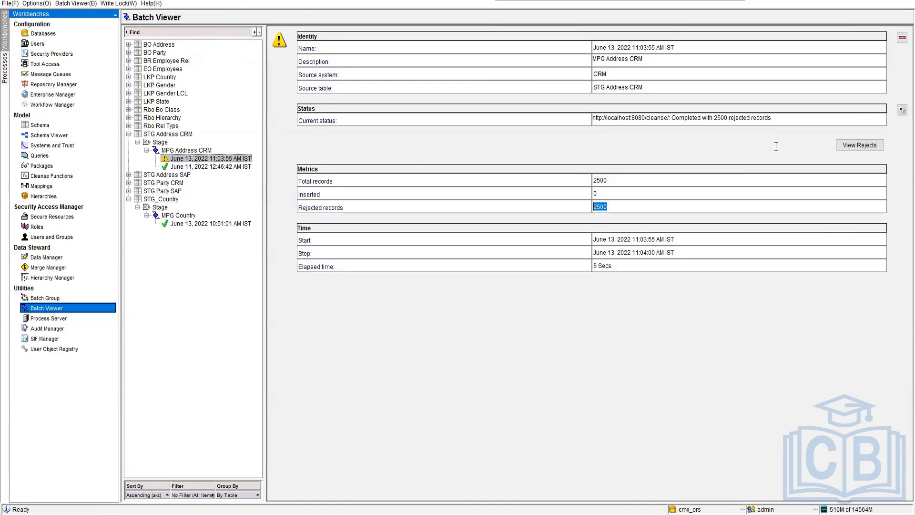
pyautogui.click(860, 147)
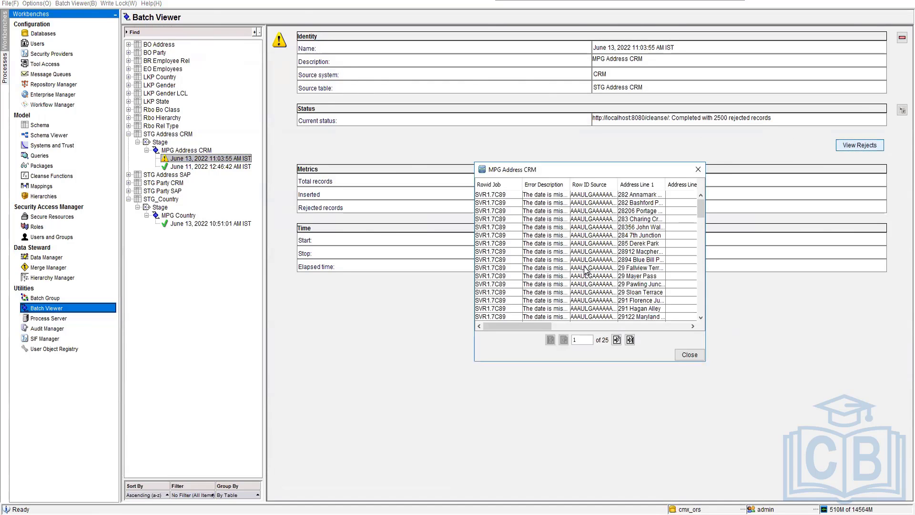
pyautogui.click(698, 169)
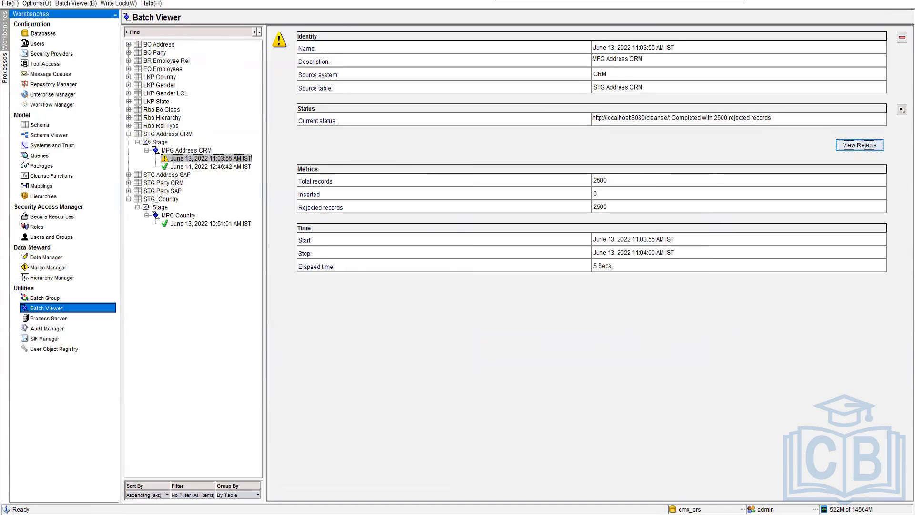
# Switch to SQL Developer and change the update statement's table to C_STG_Address_CRM and its column to party_id.
pyautogui.hotkey('alt', 'Tab')
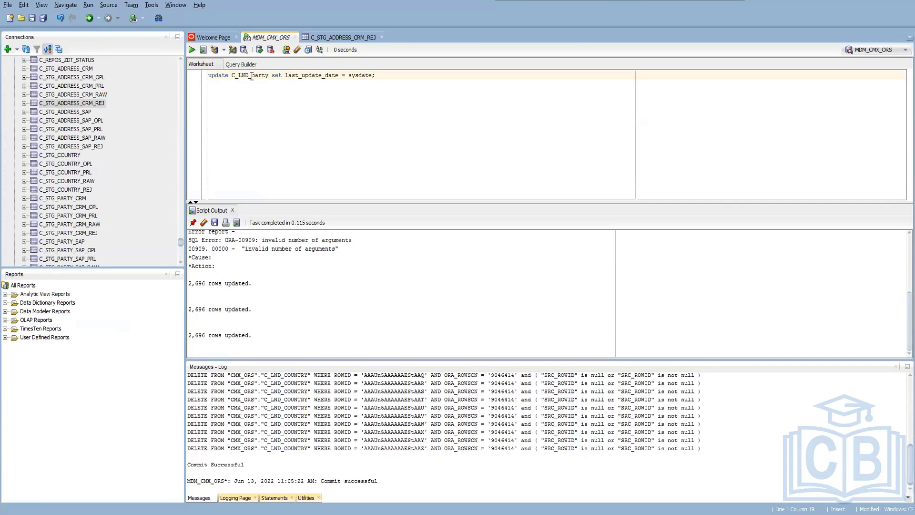
pyautogui.moveTo(238, 76); pyautogui.dragTo(248, 76)
pyautogui.write('STG')
pyautogui.hotkey('shift', 'Left')
pyautogui.hotkey('shift', 'Left')
pyautogui.hotkey('shift', 'Left')
pyautogui.hotkey('shift', 'Left')
pyautogui.write('Address')
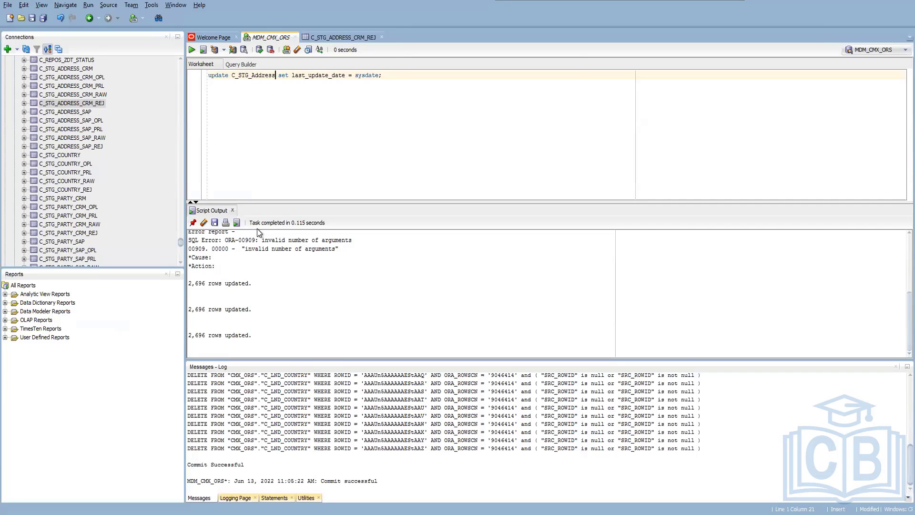
pyautogui.write('_CRM')
pyautogui.doubleClick(338, 77)
pyautogui.write('Party')
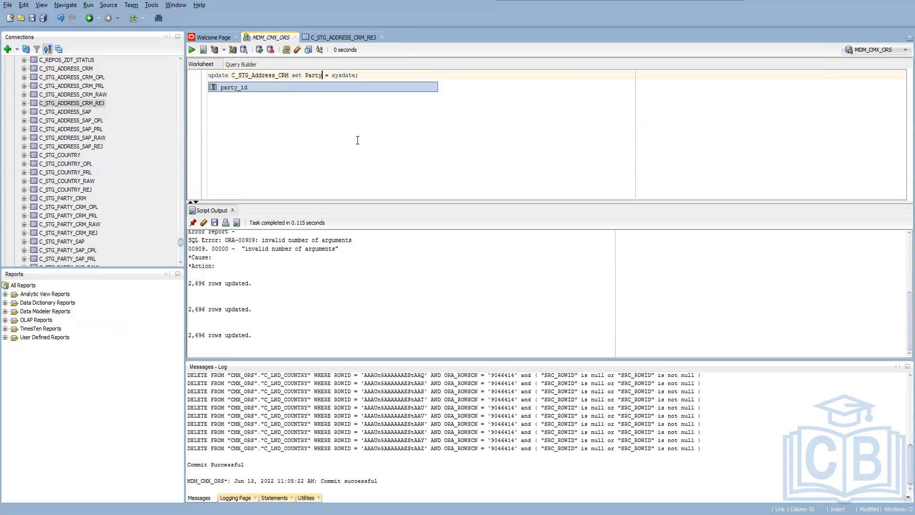
pyautogui.press('Return')
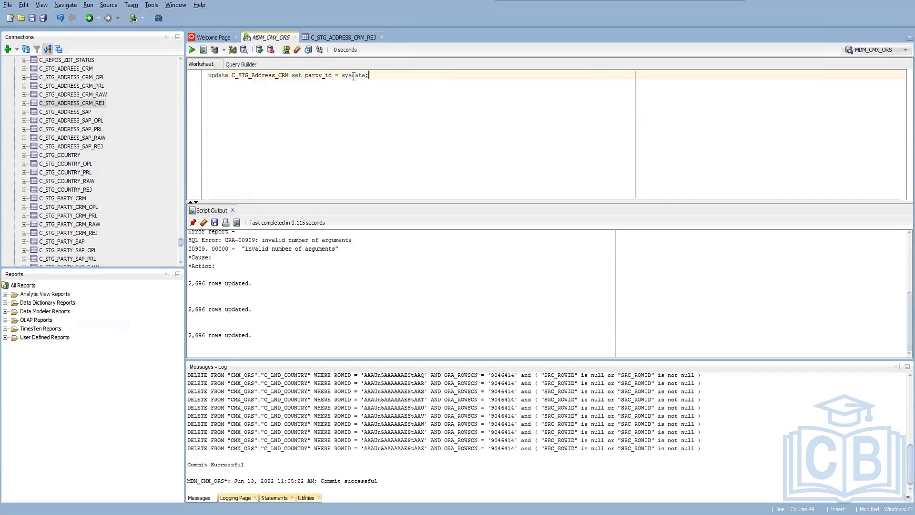
# Replace sysdate with replace(party_ID,'-','') in the C_STG_Address_CRM update statement and run it.
pyautogui.doubleClick(353, 77)
pyautogui.write('replace')
pyautogui.write('(prat')
pyautogui.press('BackSpace')
pyautogui.press('BackSpace')
pyautogui.write('arty_ID')
pyautogui.write(',')
pyautogui.write("''")
pyautogui.write('-')
pyautogui.press('Right')
pyautogui.write(",''")
pyautogui.press('F5')
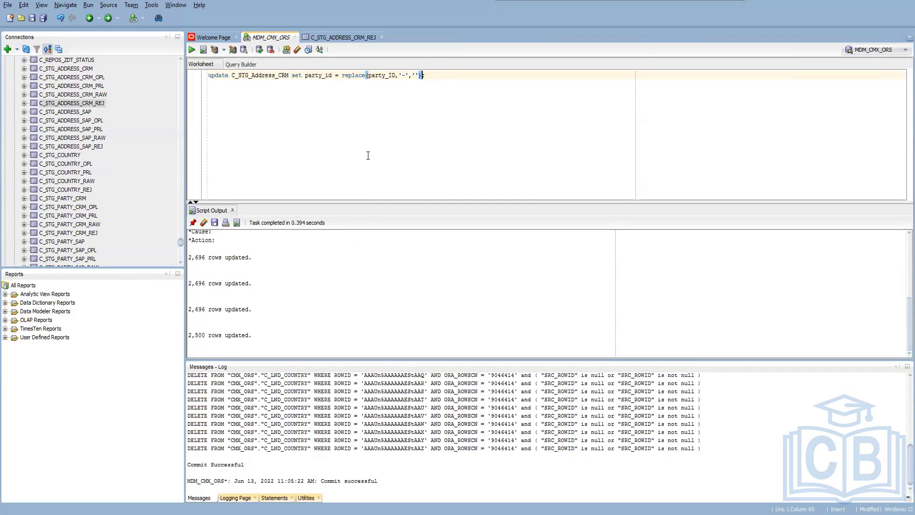
# Change the update statement's table to C_STG_Address_SAP, run it and commit the changes.
pyautogui.press('Left')
pyautogui.press('Left')
pyautogui.press('BackSpace')
pyautogui.press('BackSpace')
pyautogui.press('BackSpace')
pyautogui.write('SAP')
pyautogui.press('F5')
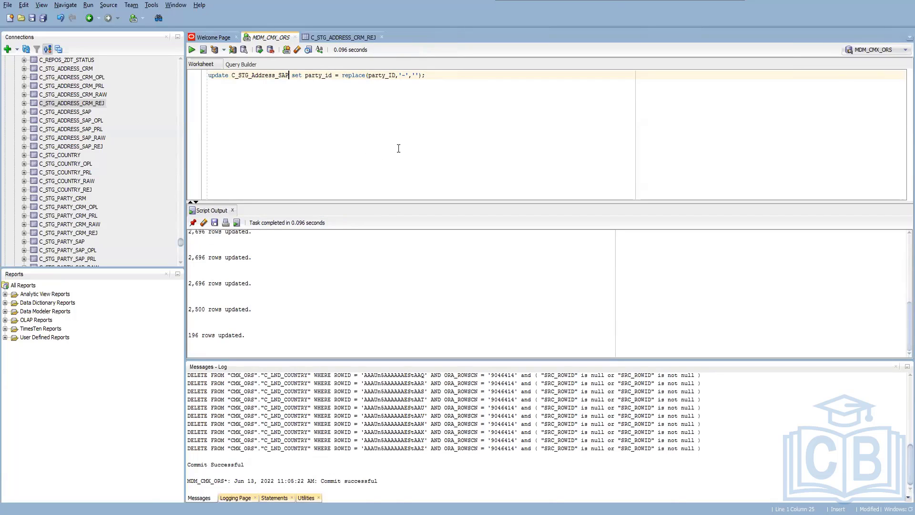
pyautogui.click(259, 50)
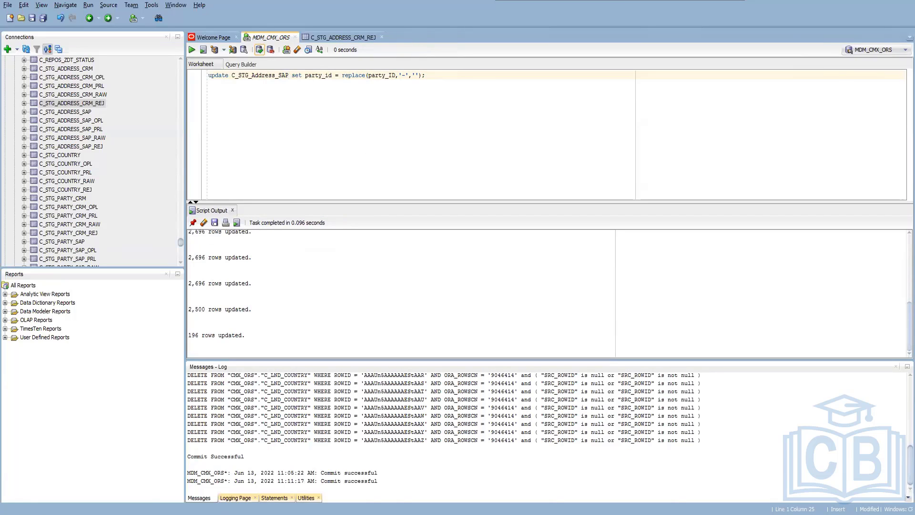
# Switch back to the Batch Viewer and check the MPG Address CRM stage job and its June 13, 2022 11:03:55 AM run.
pyautogui.hotkey('alt', 'Tab')
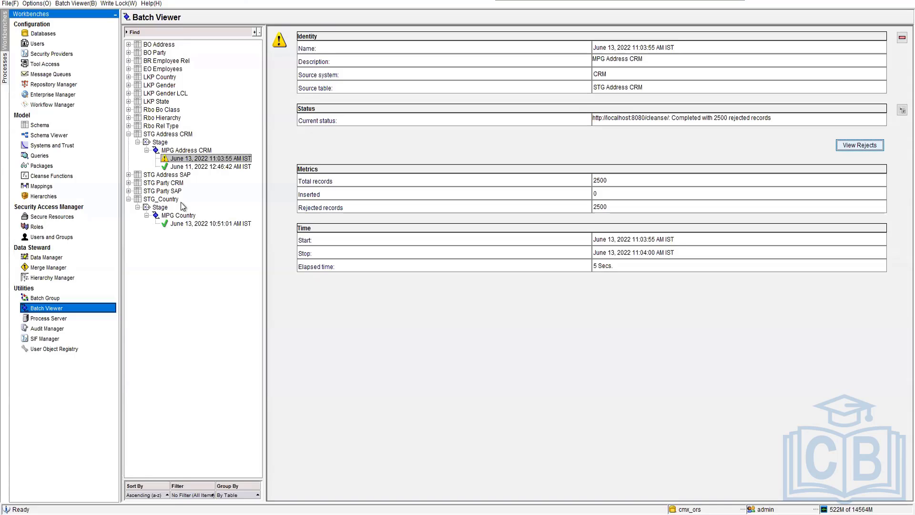
pyautogui.click(182, 150)
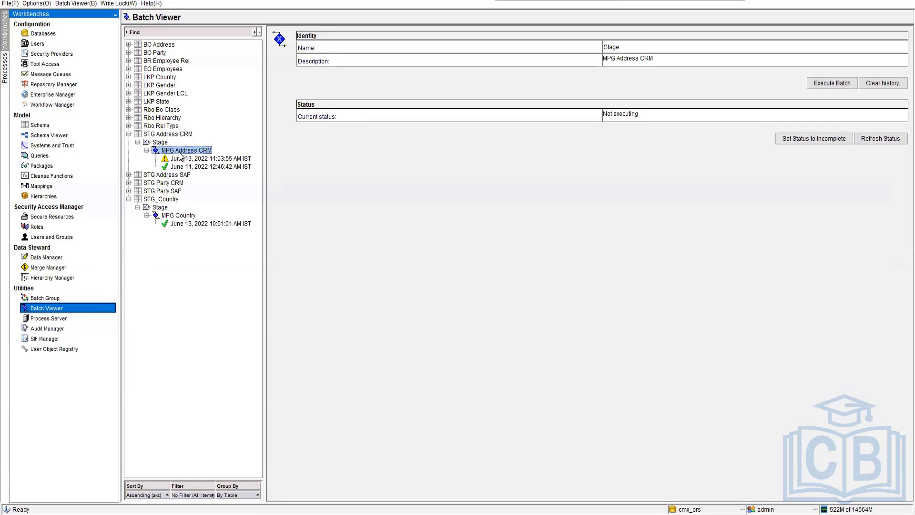
pyautogui.click(202, 160)
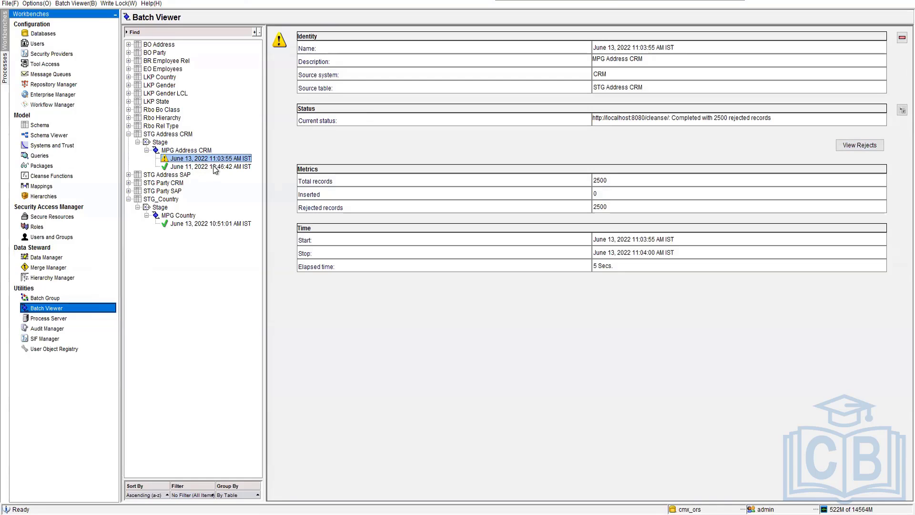
pyautogui.click(193, 150)
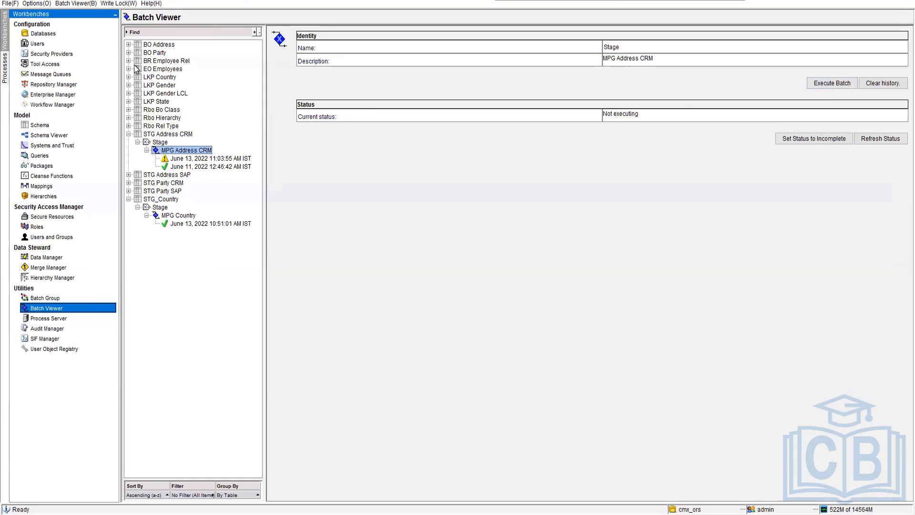
# Execute the Load from STG Address CRM job of BO Address, refresh its status and open the details of its new run.
pyautogui.click(128, 45)
pyautogui.click(138, 101)
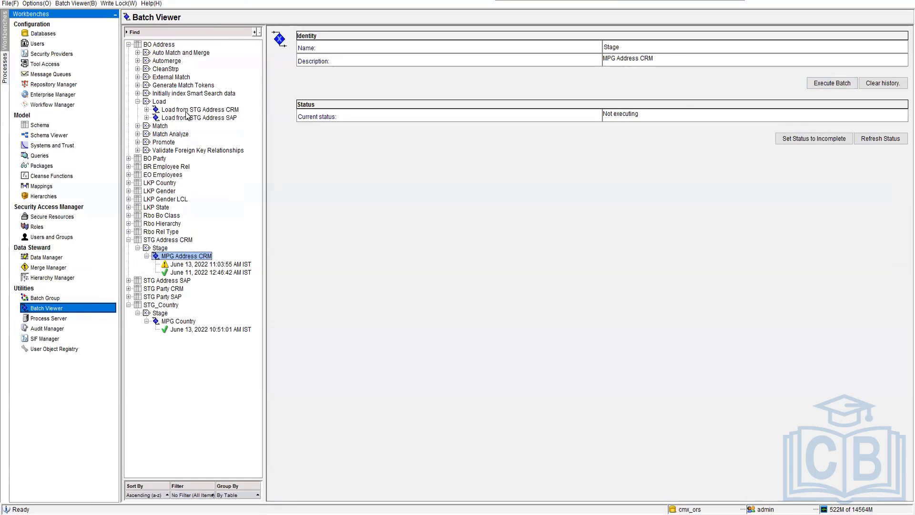
pyautogui.click(147, 110)
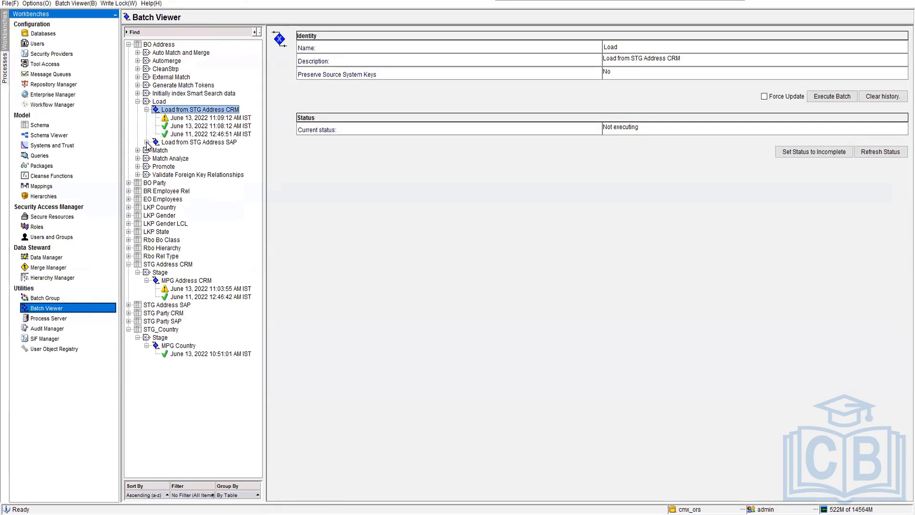
pyautogui.click(146, 142)
pyautogui.click(832, 96)
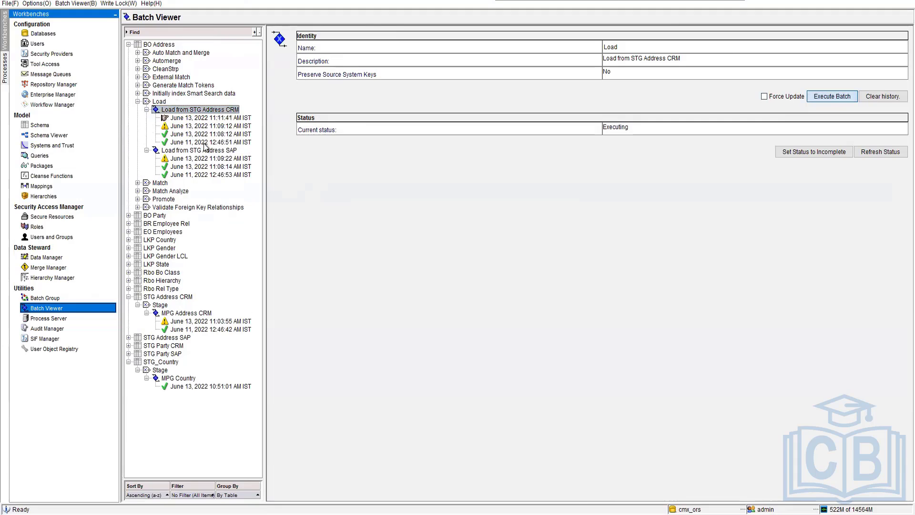
pyautogui.click(894, 151)
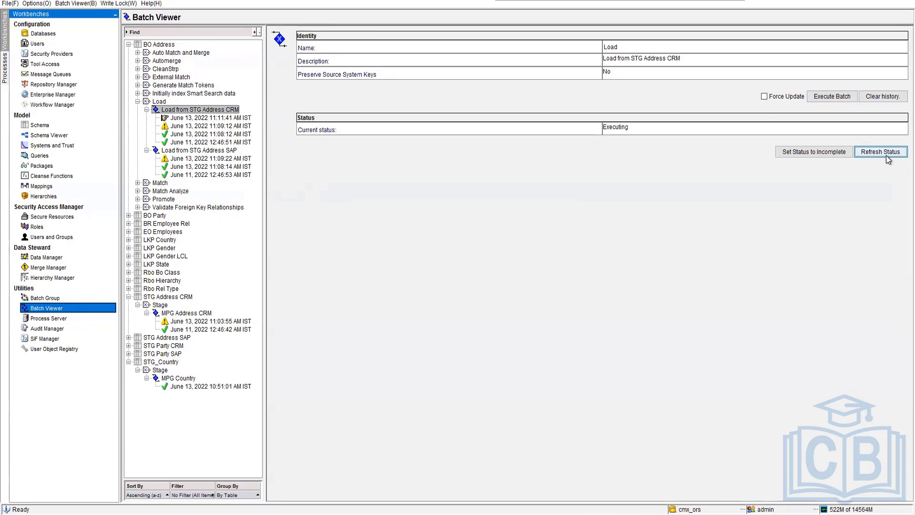
pyautogui.click(886, 153)
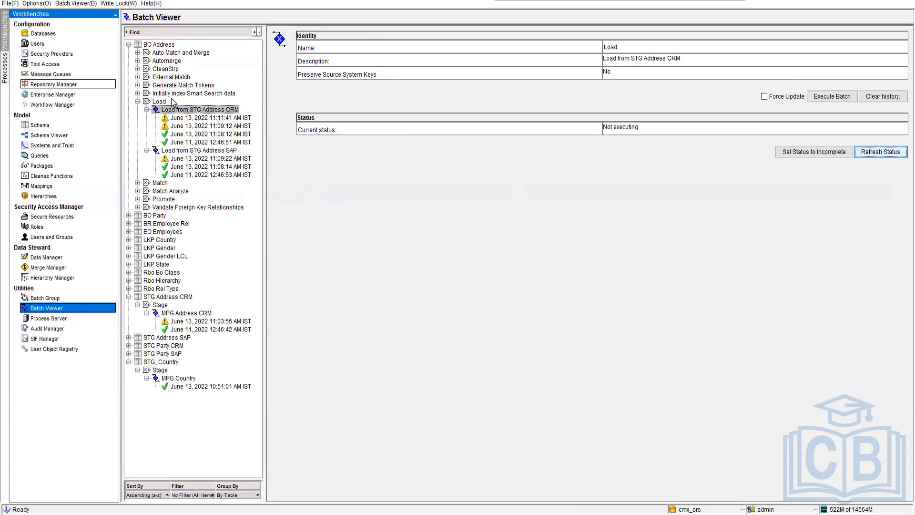
pyautogui.click(228, 119)
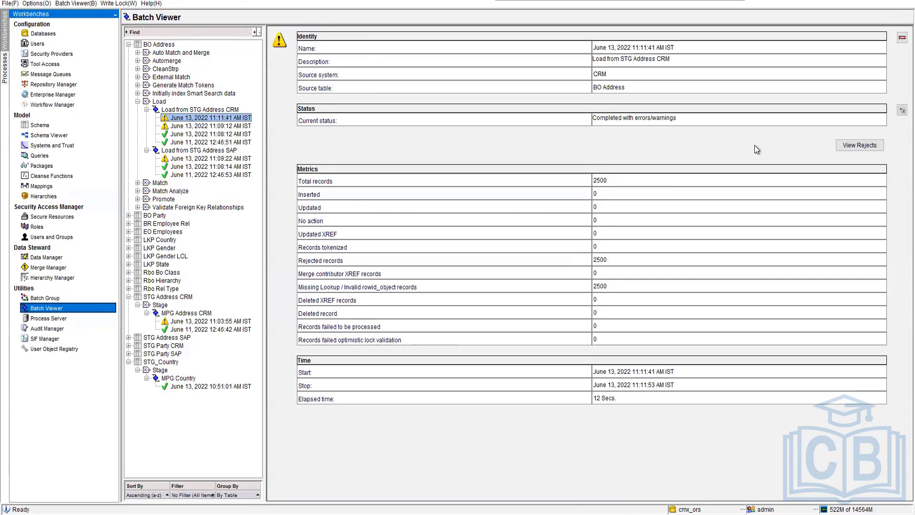
# View the rejects of the June 13, 2022 11:11:41 AM address load run and widen the rejects window to check the Party ID column.
pyautogui.click(862, 144)
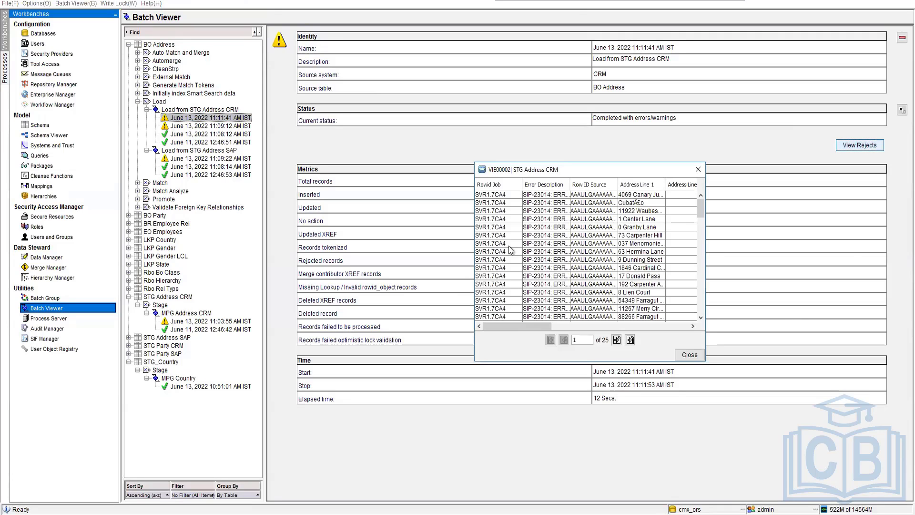
pyautogui.moveTo(475, 270); pyautogui.dragTo(320, 240)
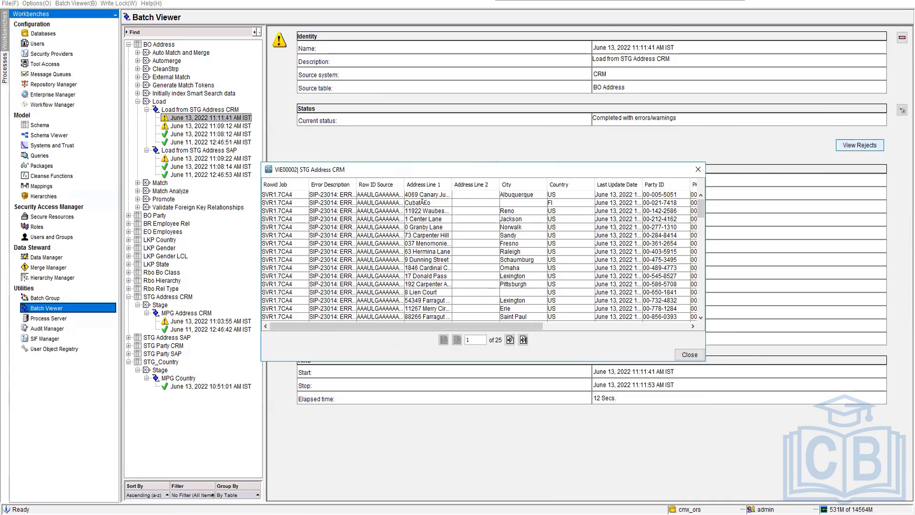
# Switch to SQL Developer, append ||'|'||'SAP' to the replace expression in the C_STG_Address_SAP update statement and run it.
pyautogui.hotkey('alt', 'Tab')
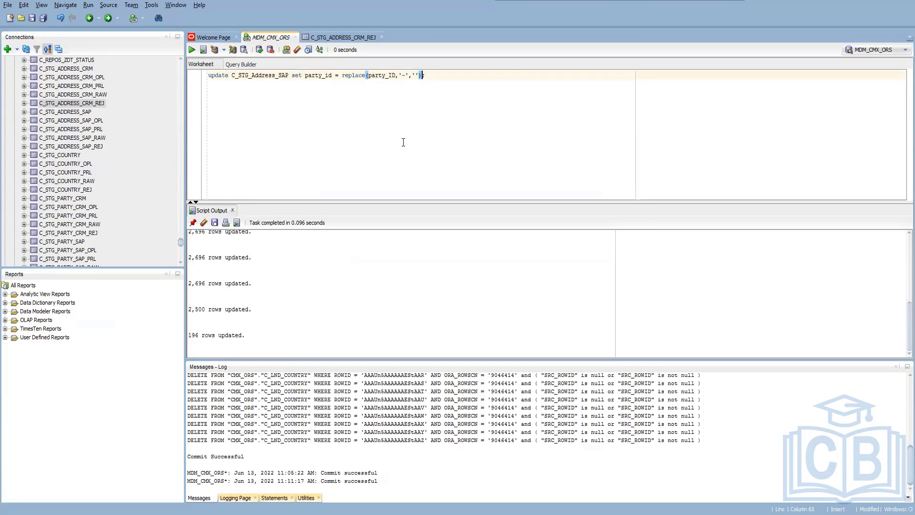
pyautogui.write("||'|'")
pyautogui.press('Left')
pyautogui.write("|'||''")
pyautogui.press('Left')
pyautogui.press('BackSpace')
pyautogui.press('BackSpace')
pyautogui.write('SAP')
pyautogui.press('F5')
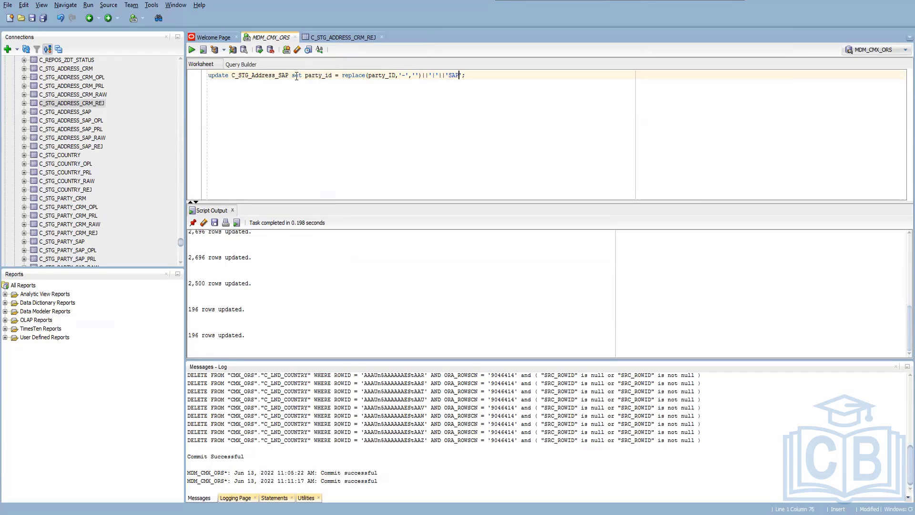
# Change the update statement's table to C_STG_Address_CRM and its suffix to 'CRM', run it and commit the changes.
pyautogui.moveTo(290, 75); pyautogui.dragTo(280, 76)
pyautogui.write('CRM')
pyautogui.doubleClick(458, 76)
pyautogui.write('CRM')
pyautogui.click(473, 72)
pyautogui.hotkey('ctrl', 'Return')
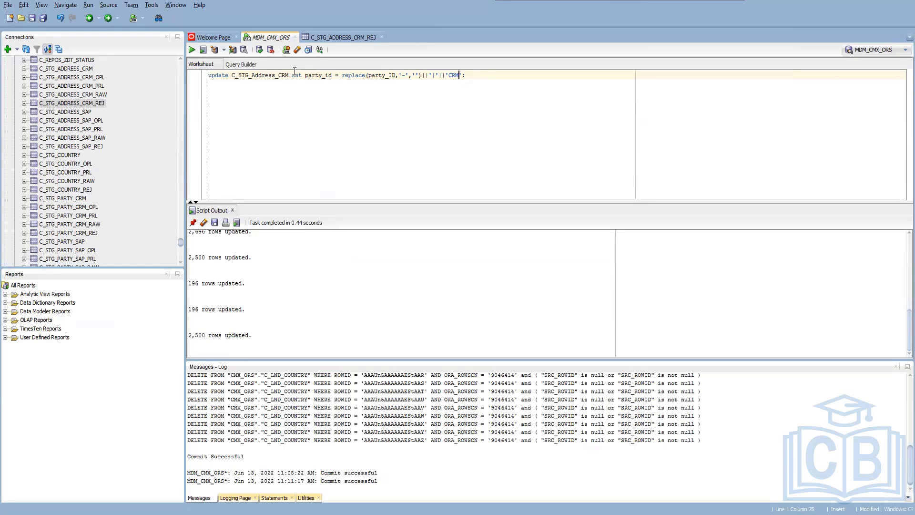
pyautogui.press('F11')
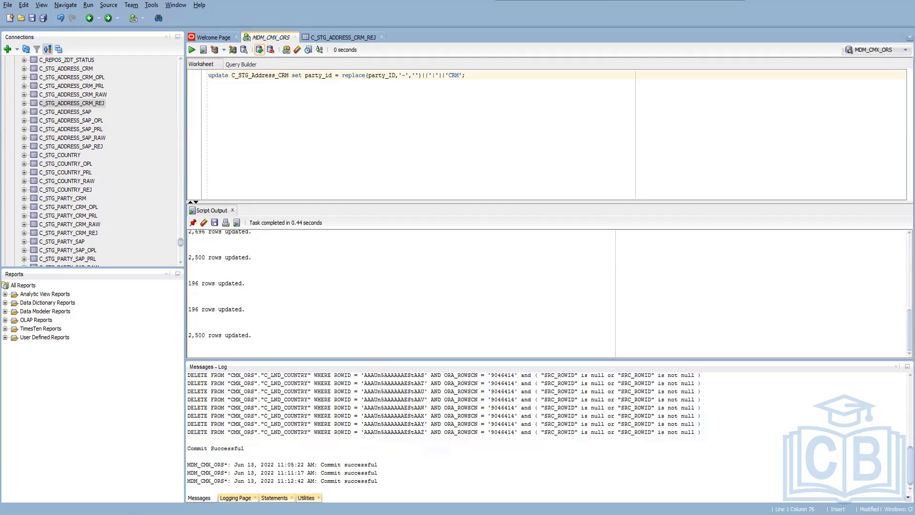
# Switch back to the Batch Viewer, close the rejects window, execute the Load from STG Address CRM job again and refresh its status.
pyautogui.hotkey('alt', 'Tab')
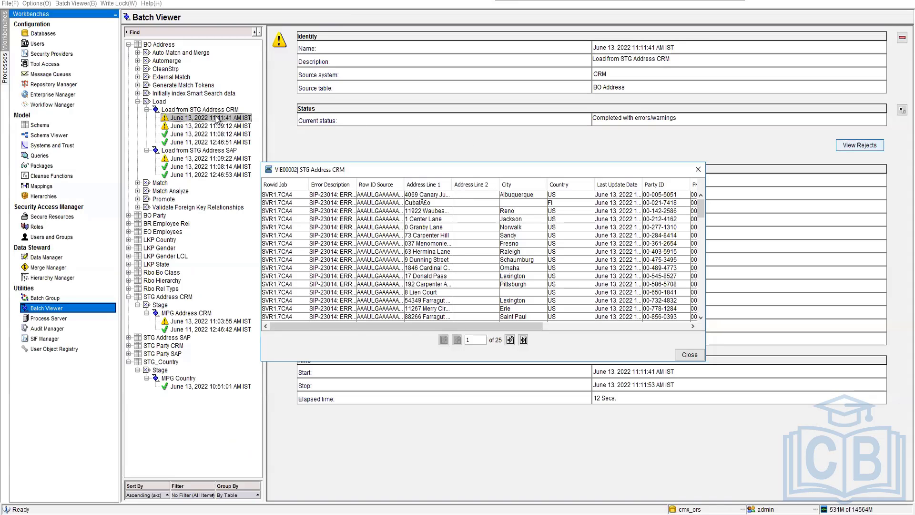
pyautogui.click(698, 170)
pyautogui.click(223, 110)
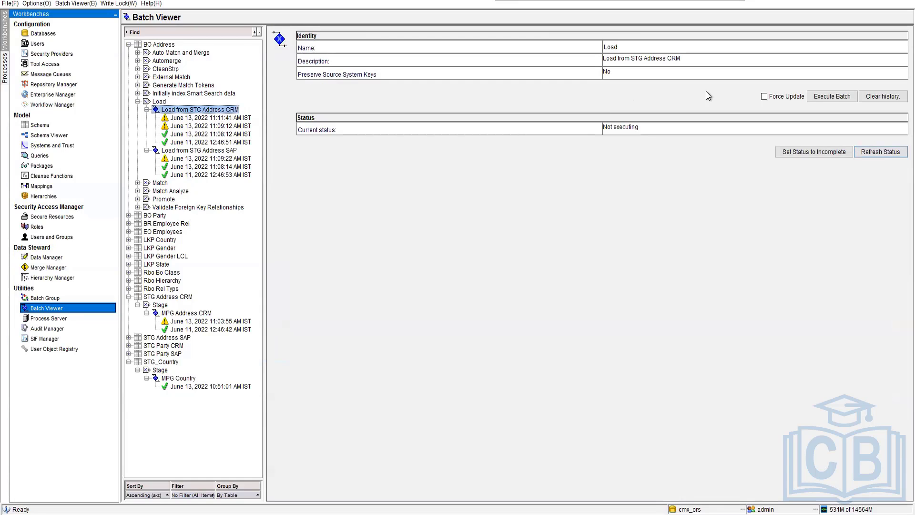
pyautogui.click(835, 98)
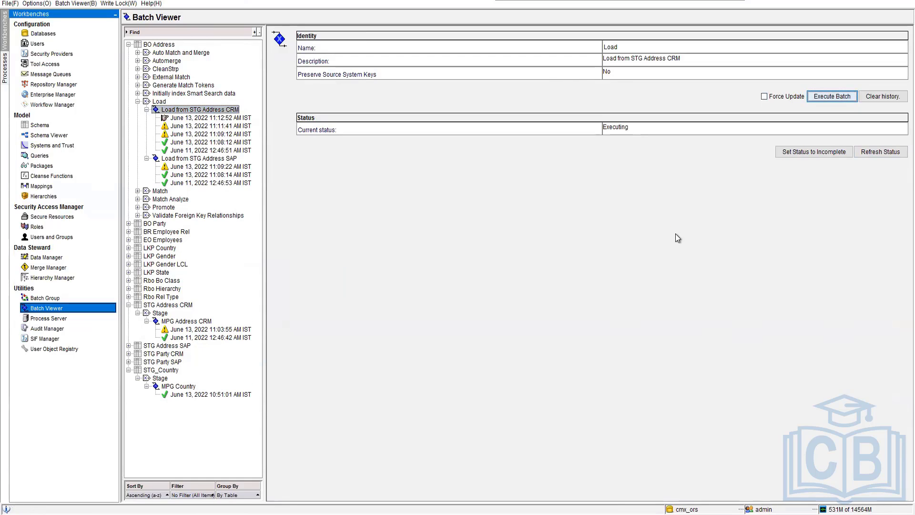
pyautogui.click(880, 151)
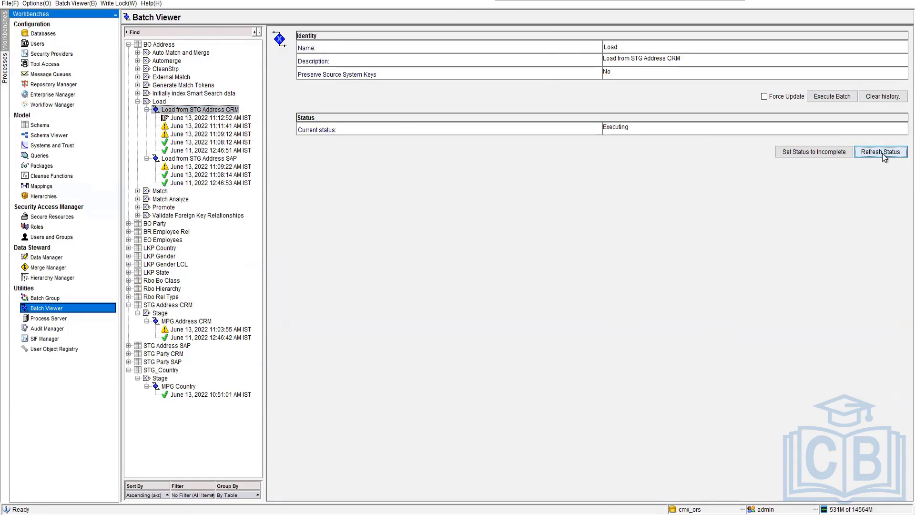
pyautogui.click(882, 154)
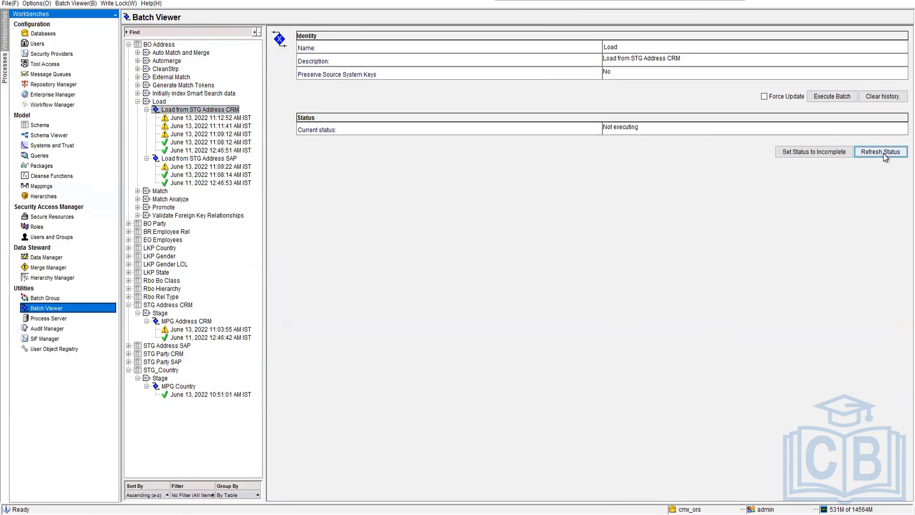
# View the rejects of the newest Load from STG Address CRM run and widen the Error Description column to read the first record's error.
pyautogui.click(219, 118)
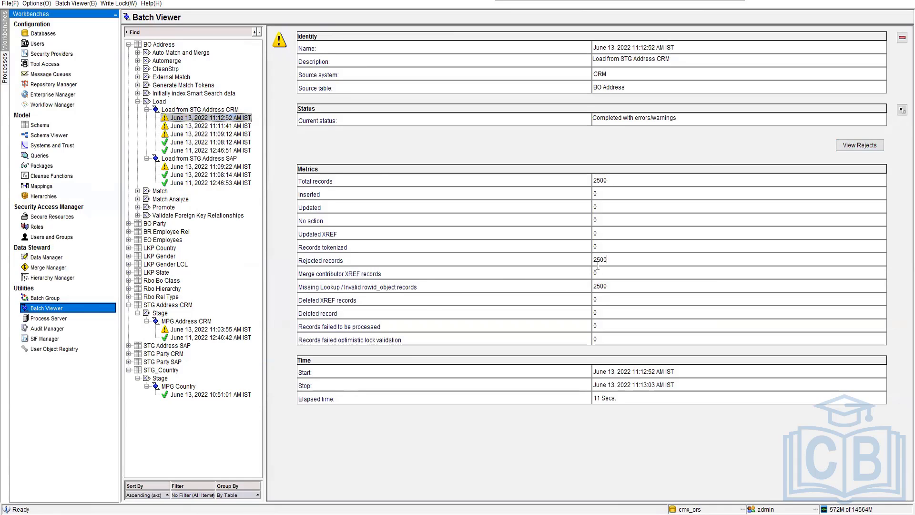
pyautogui.click(847, 147)
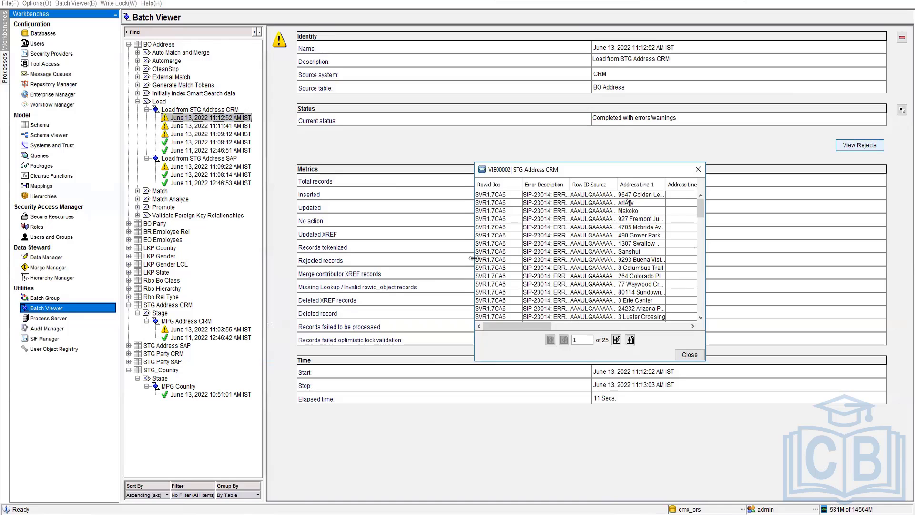
pyautogui.moveTo(476, 260); pyautogui.dragTo(197, 249)
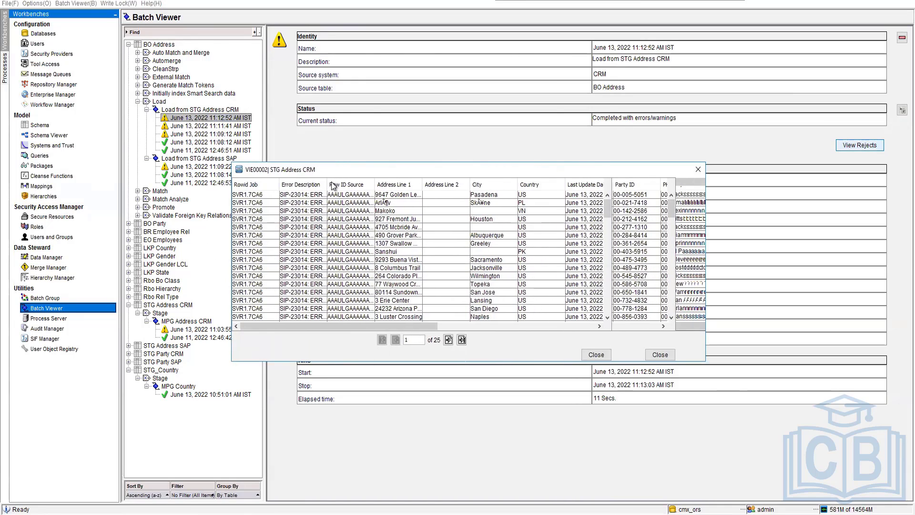
pyautogui.moveTo(301, 185); pyautogui.dragTo(518, 205)
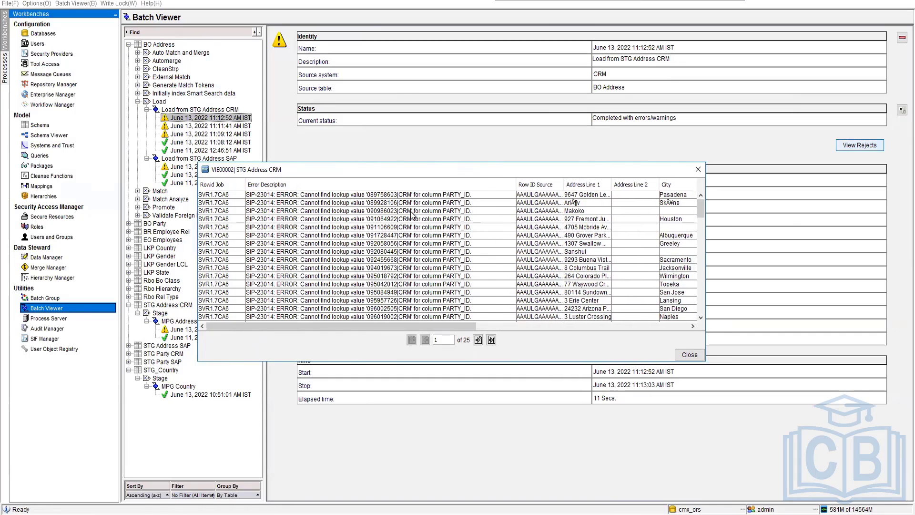
pyautogui.click(435, 198)
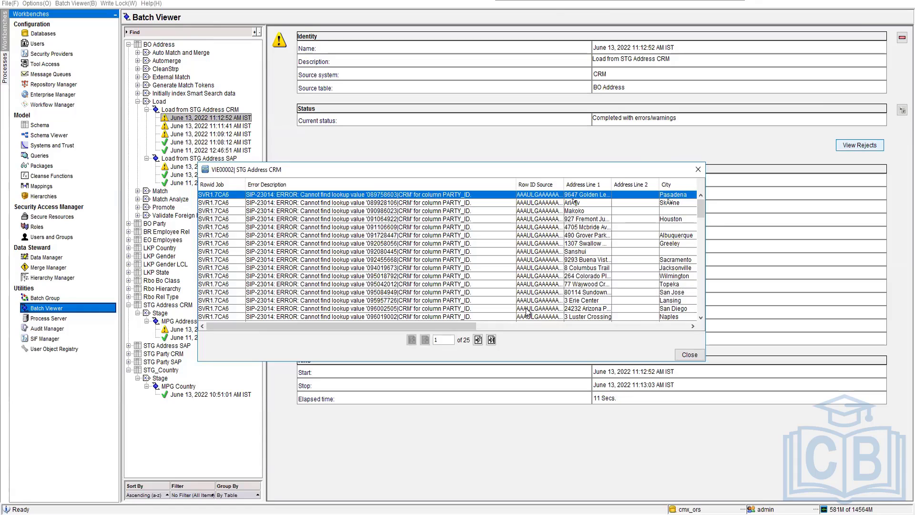
# Close the rejects window, switch to SQL Developer and locate the C_BO_PARTY tables in the connection's table list.
pyautogui.click(689, 354)
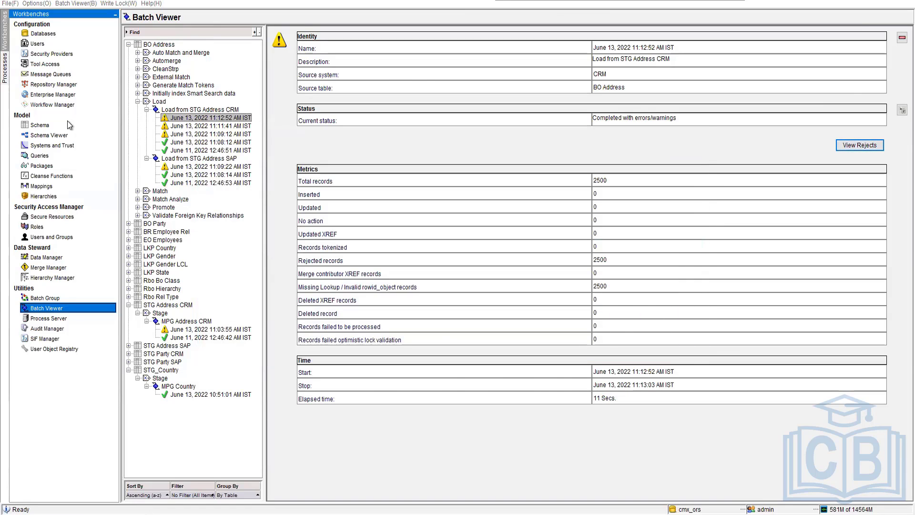
pyautogui.hotkey('alt', 'Tab')
pyautogui.scroll(15, 58, 186)
pyautogui.scroll(8, 58, 185)
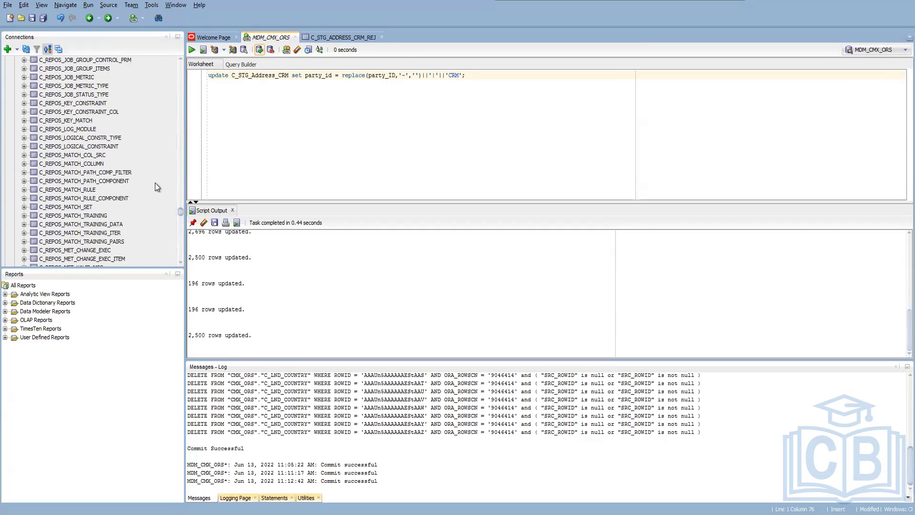
pyautogui.moveTo(180, 211); pyautogui.dragTo(176, 74)
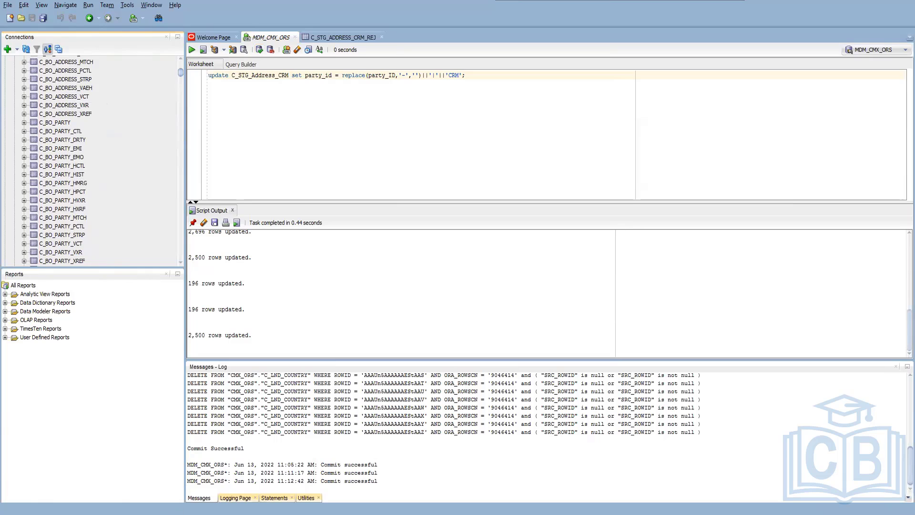
# Switch back to the MDM Hub console, open the Schema tool and expand the staging tables of BO Party and BO Address.
pyautogui.hotkey('alt', 'Tab')
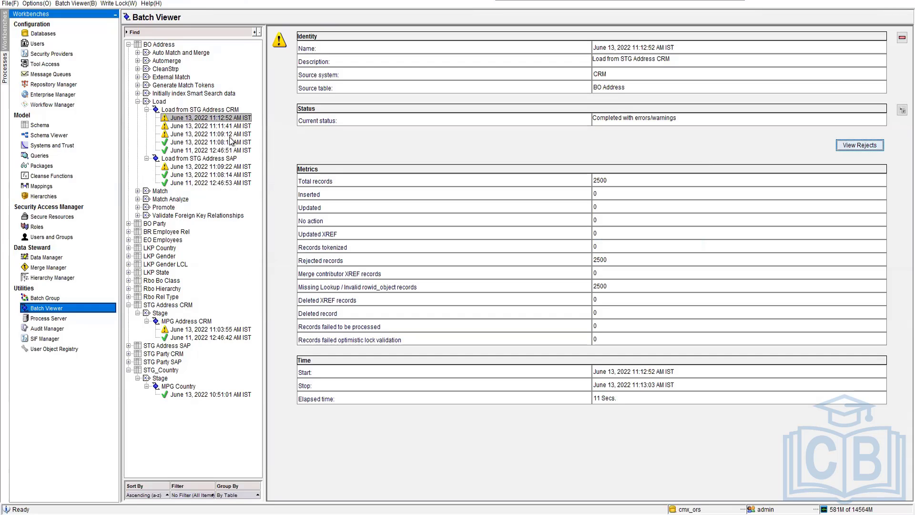
pyautogui.click(45, 125)
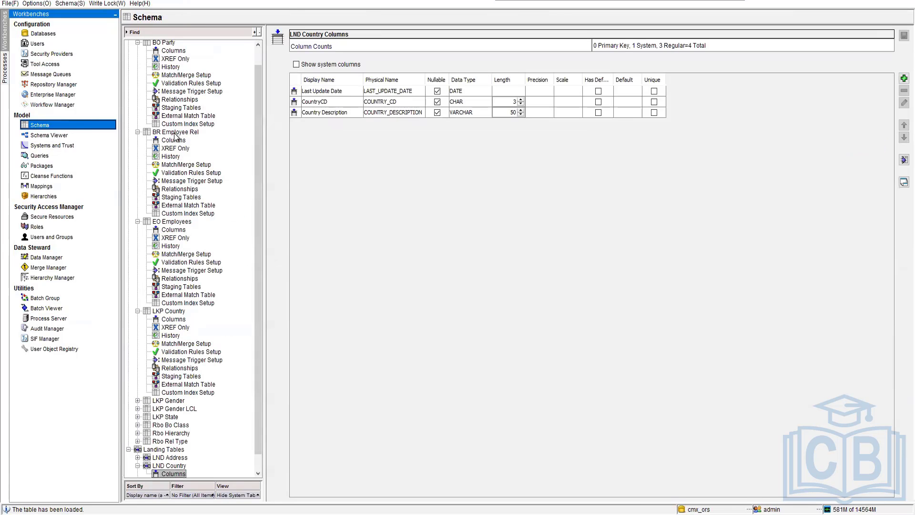
pyautogui.scroll(1, 176, 136)
pyautogui.click(137, 53)
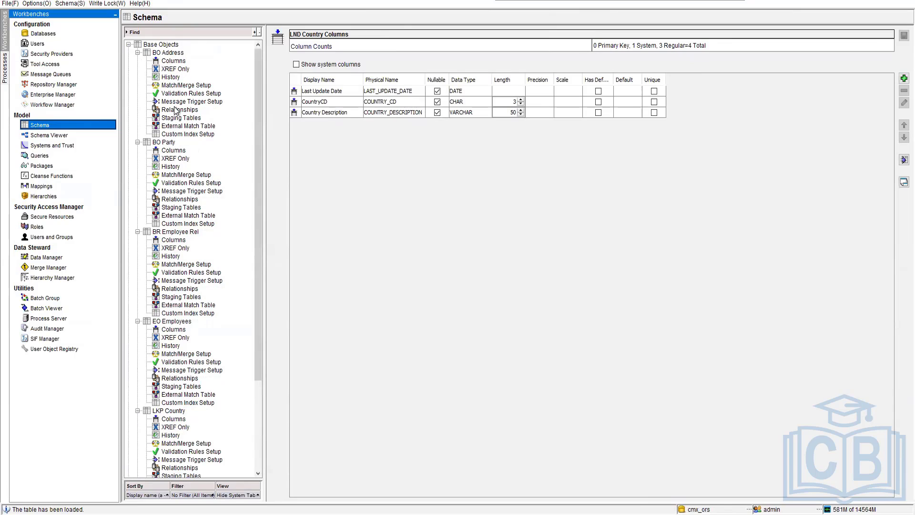
pyautogui.click(174, 119)
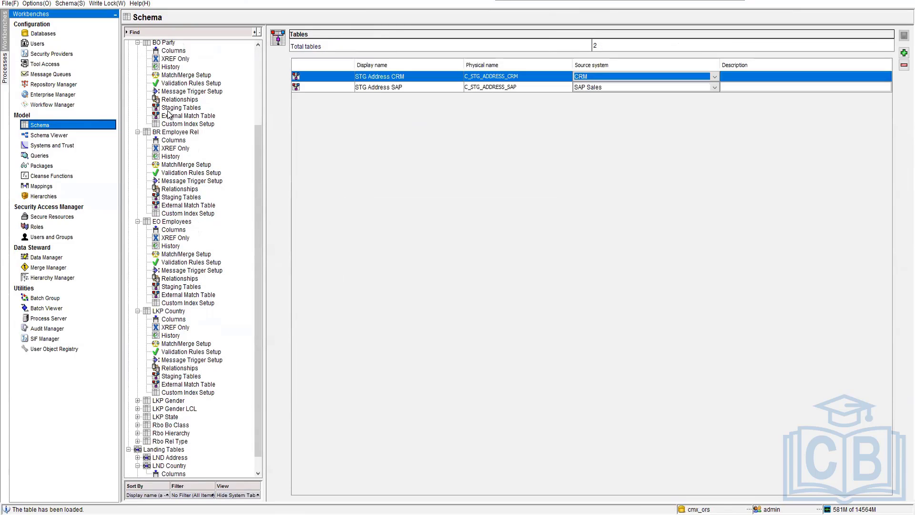
pyautogui.click(169, 108)
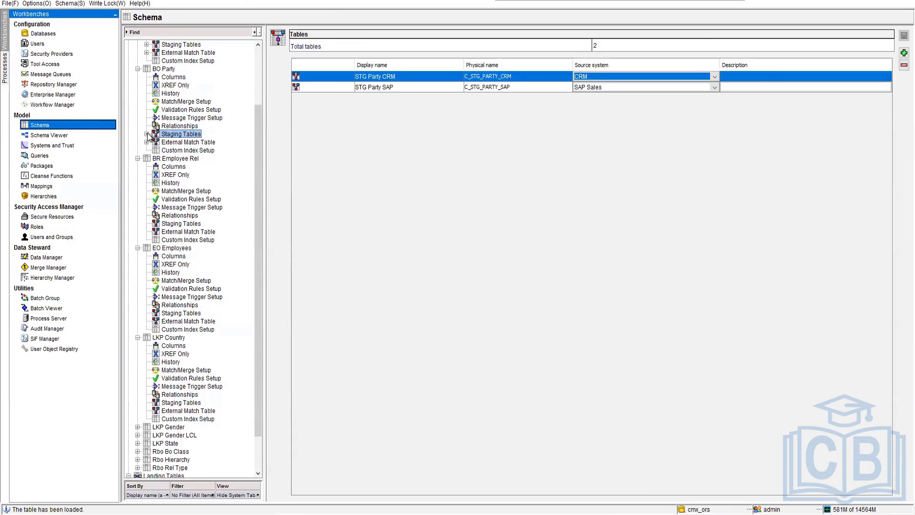
pyautogui.click(147, 134)
pyautogui.scroll(3, 164, 107)
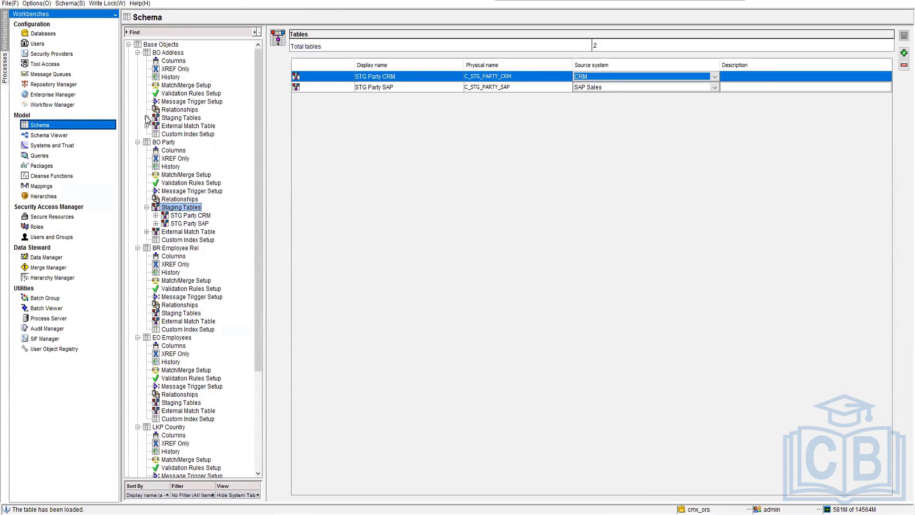
pyautogui.click(146, 118)
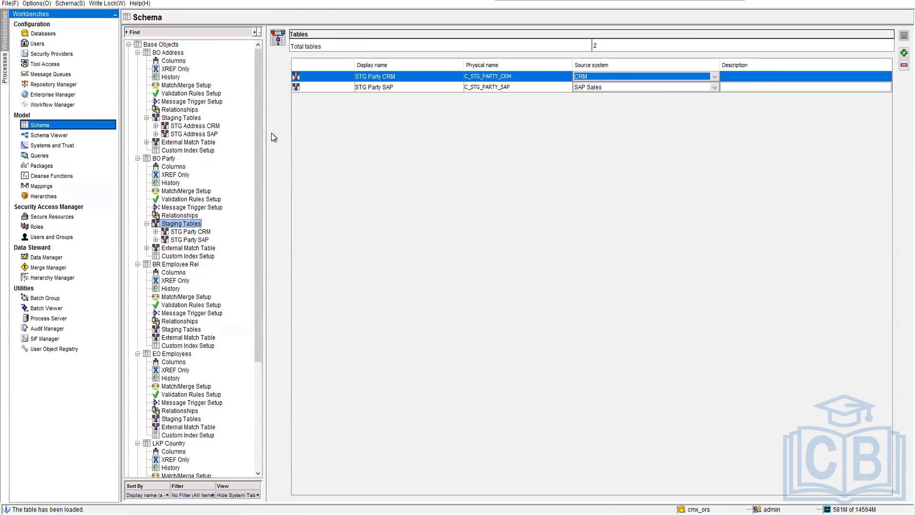
# Examine the STG Address CRM staging table's columns and the lookup table and column defined for PartyID.
pyautogui.click(195, 126)
pyautogui.click(156, 126)
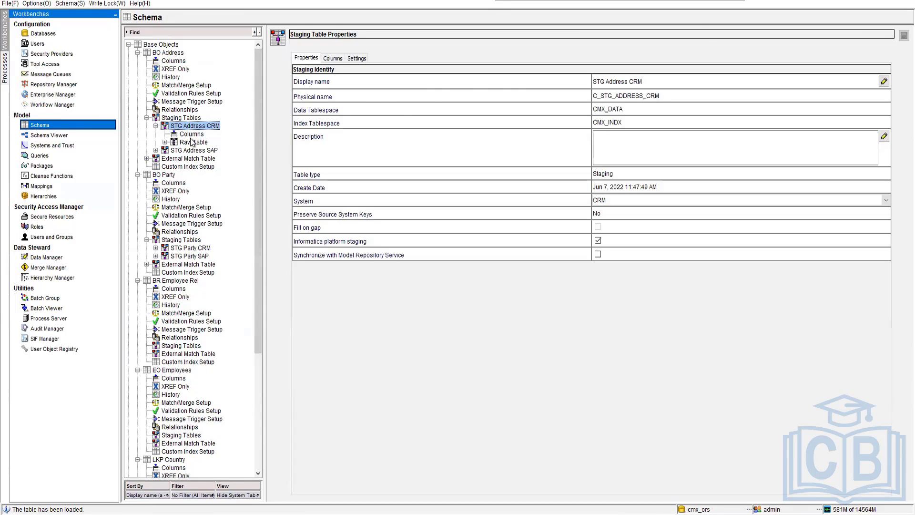
pyautogui.click(191, 134)
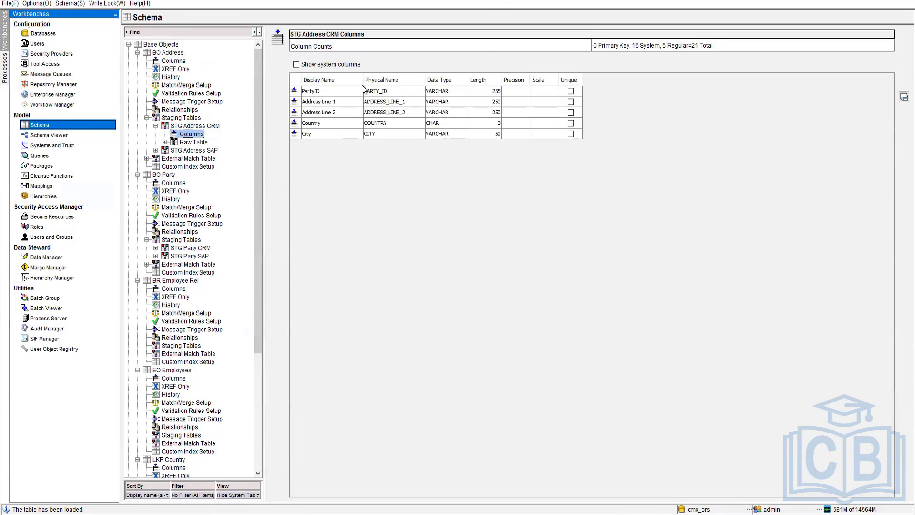
pyautogui.click(338, 92)
pyautogui.click(199, 126)
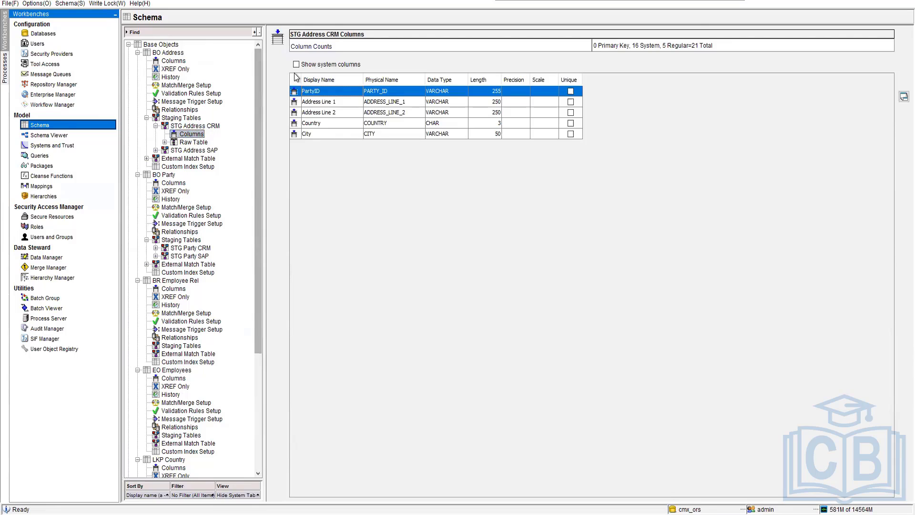
pyautogui.click(332, 58)
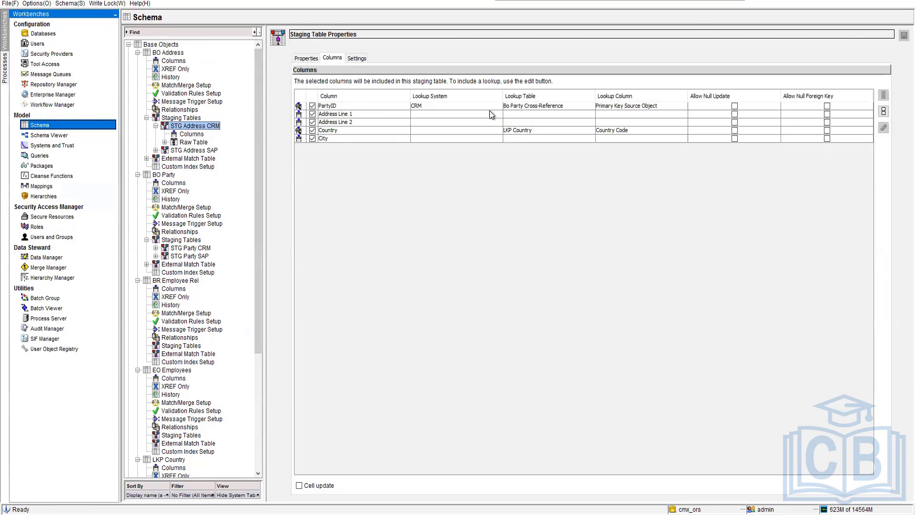
pyautogui.click(642, 106)
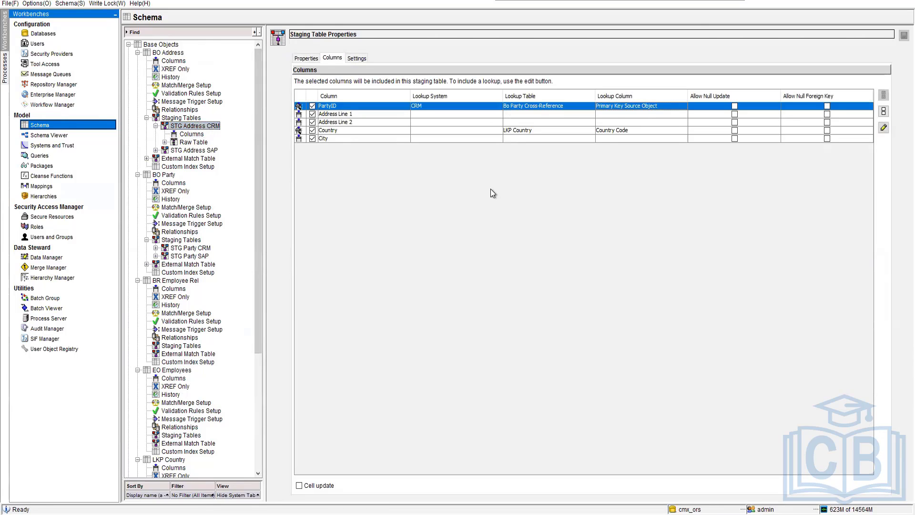
# Switch to SQL Developer and view the C_BO_PARTY_XREF data to compare its source keys with the PartyID lookup.
pyautogui.hotkey('alt', 'Tab')
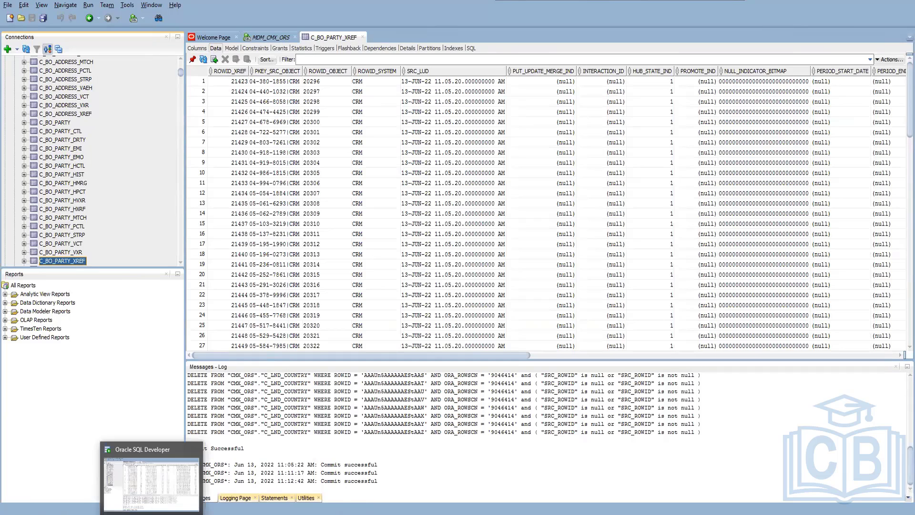
pyautogui.click(152, 514)
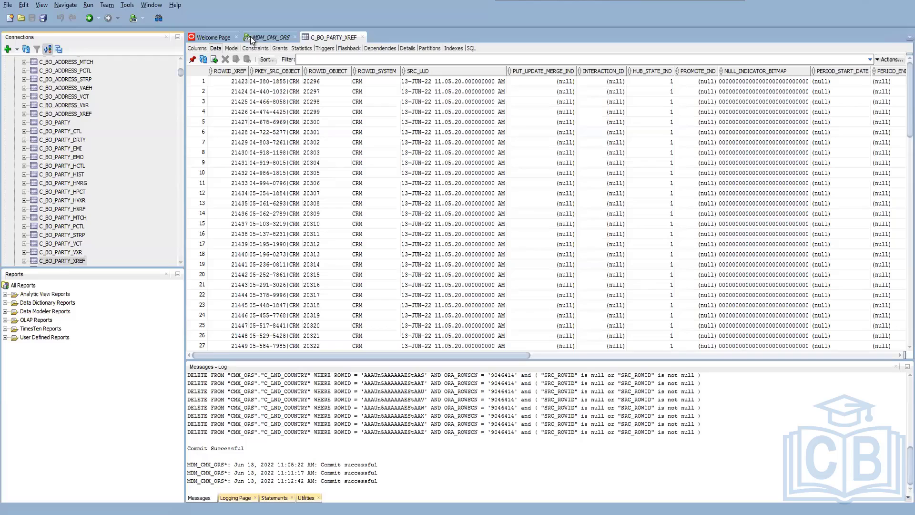
# In the SQL Developer worksheet, remove the replace function so the C_STG_Address_CRM update sets party_id = party_ID||'|'||'CRM', and run it.
pyautogui.click(250, 37)
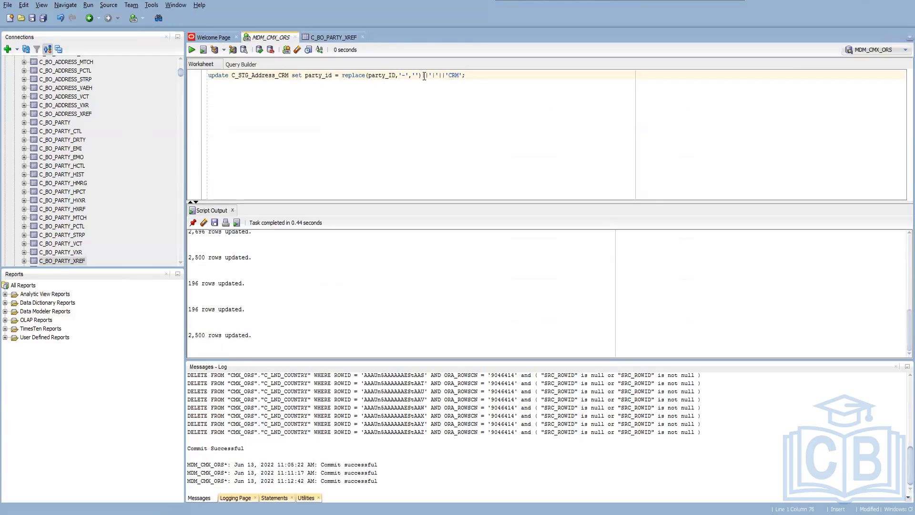
pyautogui.moveTo(423, 76); pyautogui.dragTo(395, 77)
pyautogui.press('Delete')
pyautogui.press('BackSpace')
pyautogui.press('BackSpace')
pyautogui.press('BackSpace')
pyautogui.press('BackSpace')
pyautogui.press('BackSpace')
pyautogui.press('BackSpace')
pyautogui.press('BackSpace')
pyautogui.press('BackSpace')
pyautogui.press('F5')
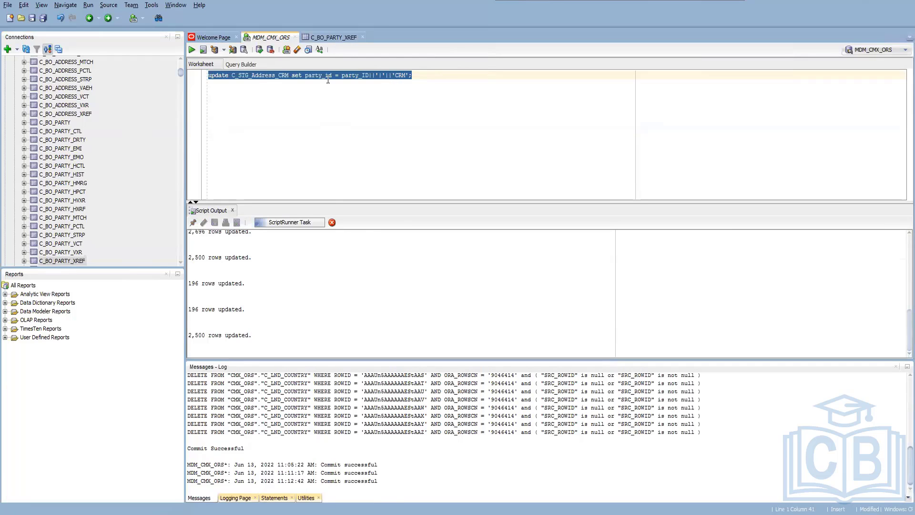
# Change the update statement's table to C_STG_Address_SAP and its suffix to 'SAP', run it and commit the changes.
pyautogui.click(288, 75)
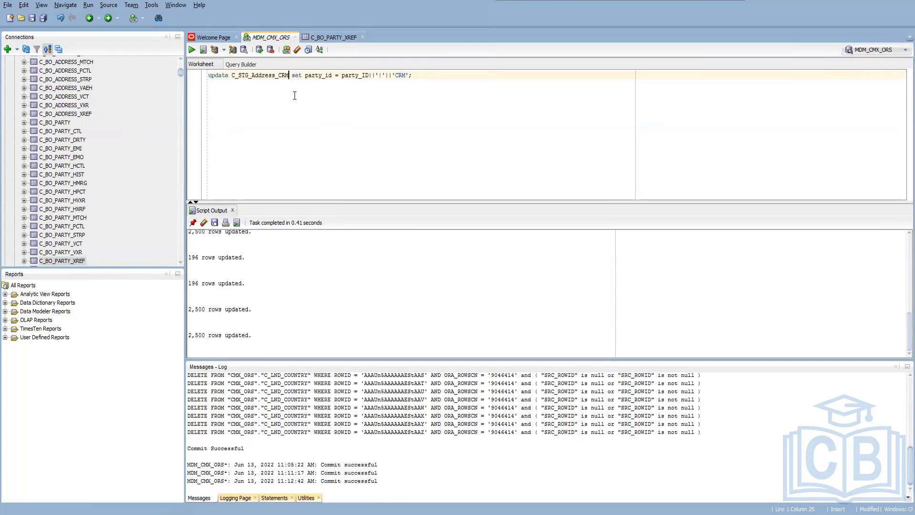
pyautogui.press('BackSpace')
pyautogui.press('BackSpace')
pyautogui.press('BackSpace')
pyautogui.write('SA')
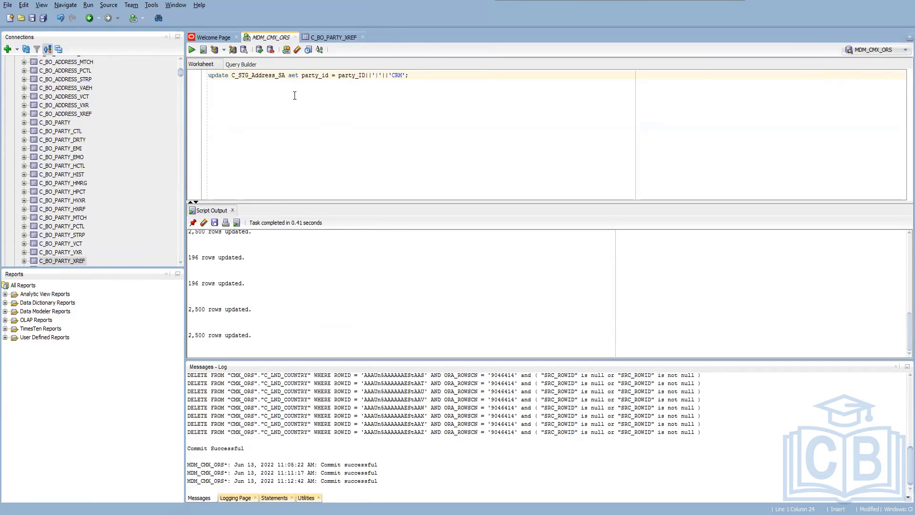
pyautogui.write('P')
pyautogui.moveTo(395, 75); pyautogui.dragTo(407, 76)
pyautogui.write('SAP')
pyautogui.press('F5')
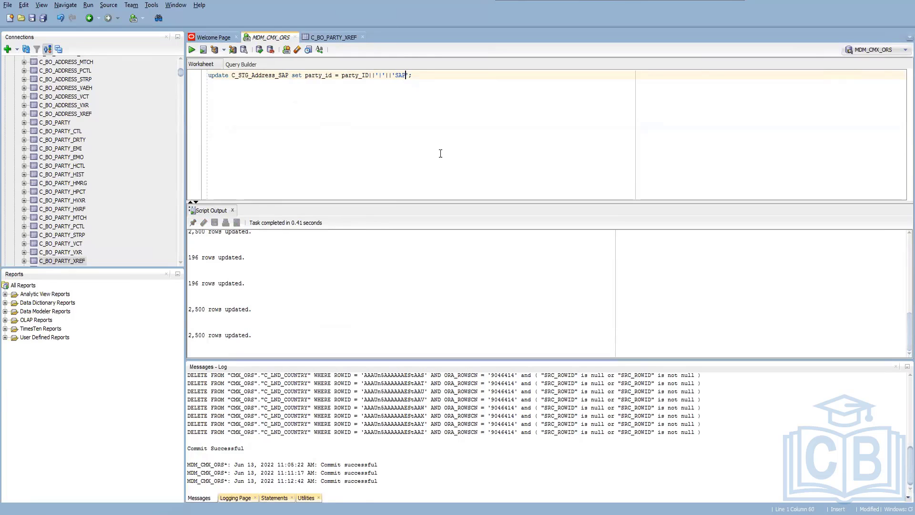
pyautogui.press('F11')
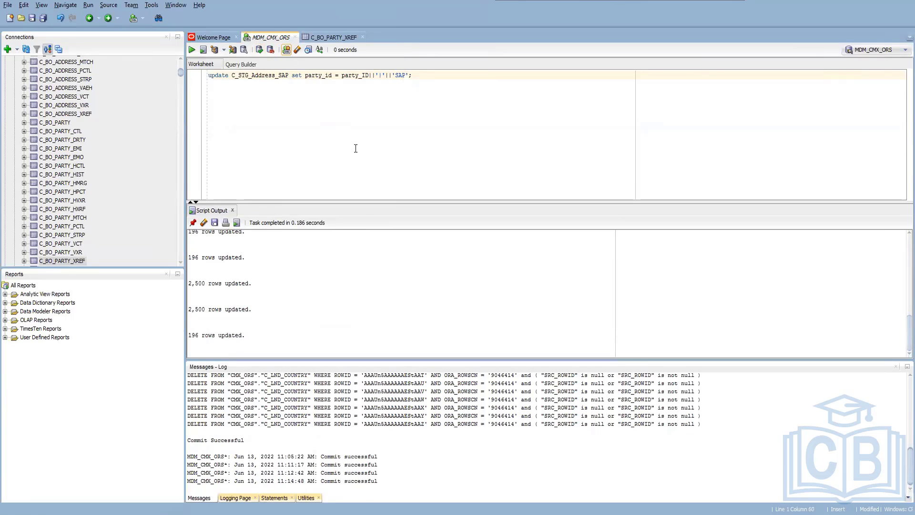
# Switch back to the MDM Hub console, execute the Load from STG Address CRM job in the Batch Viewer and refresh its status.
pyautogui.click(409, 75)
pyautogui.moveTo(128, 514)
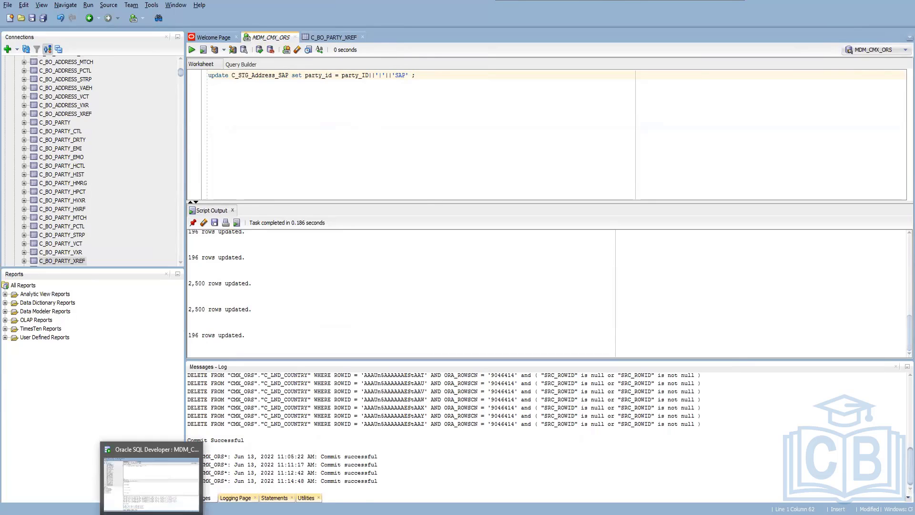
pyautogui.click(164, 491)
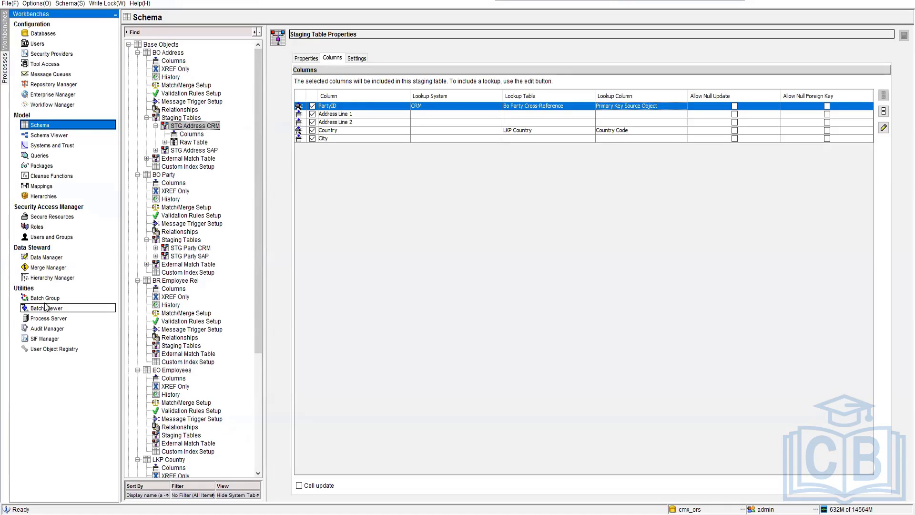
pyautogui.click(48, 308)
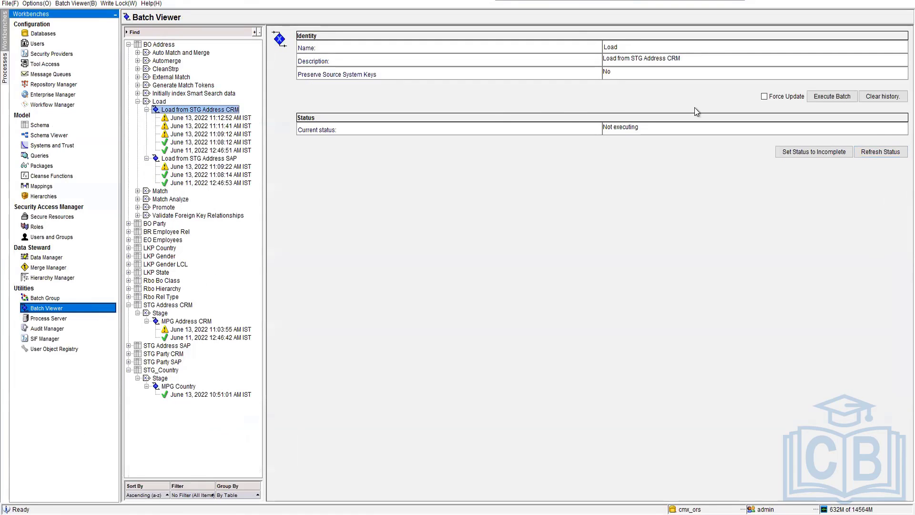
pyautogui.click(831, 96)
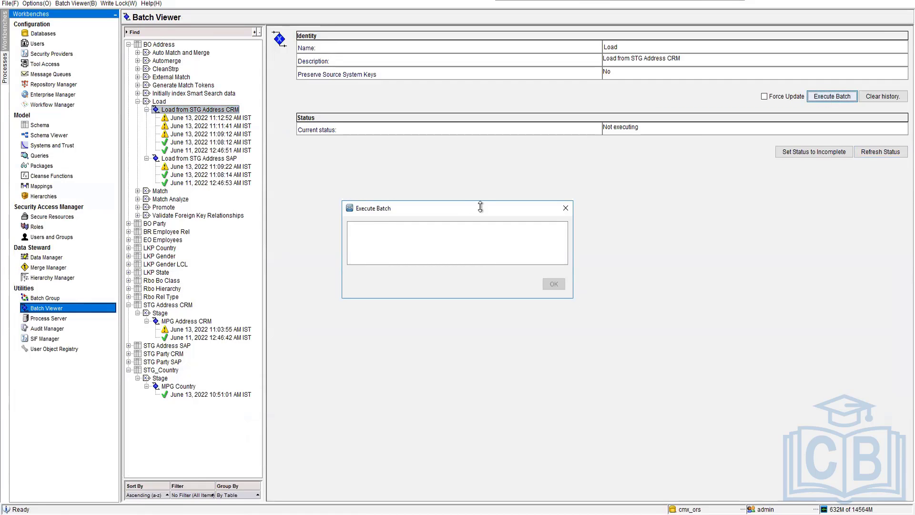
pyautogui.click(882, 152)
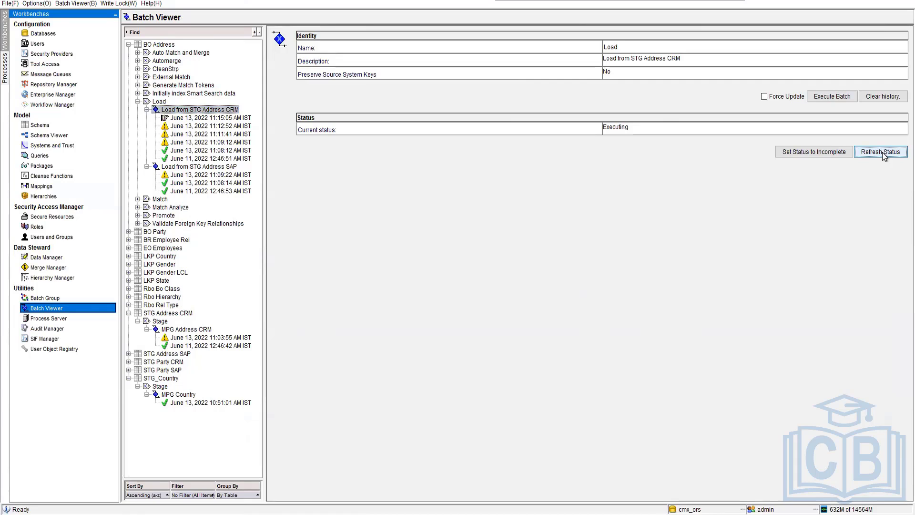
pyautogui.click(882, 152)
# View the rejects of the latest Load from STG Address CRM run, enlarging the window and Error Description column to read the full errors.
pyautogui.click(199, 118)
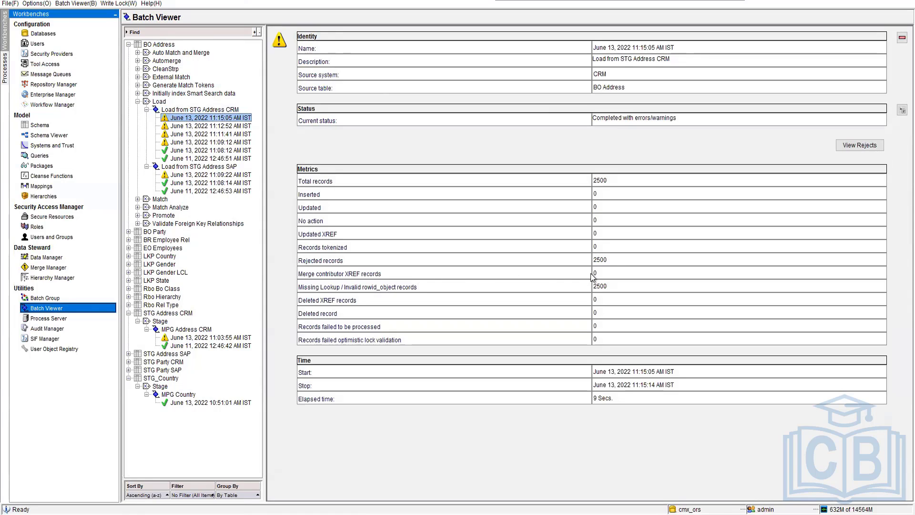
pyautogui.click(855, 146)
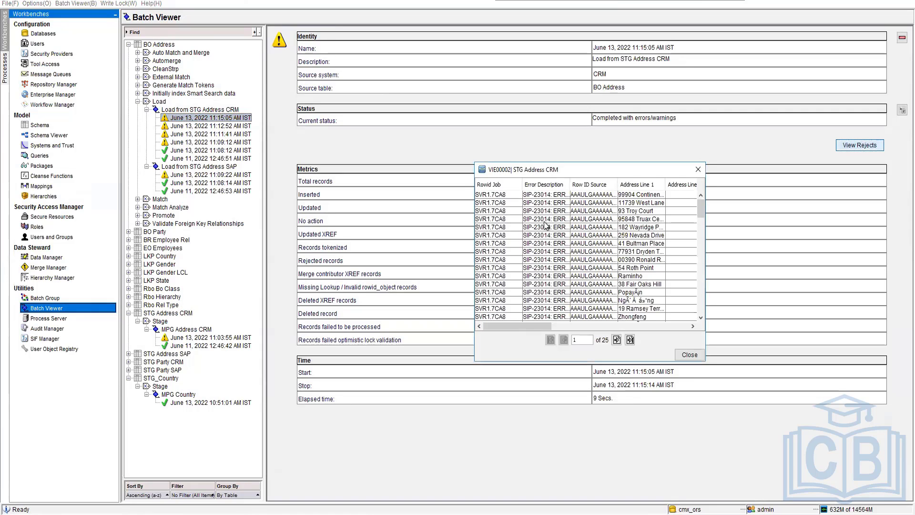
pyautogui.moveTo(570, 184); pyautogui.dragTo(705, 197)
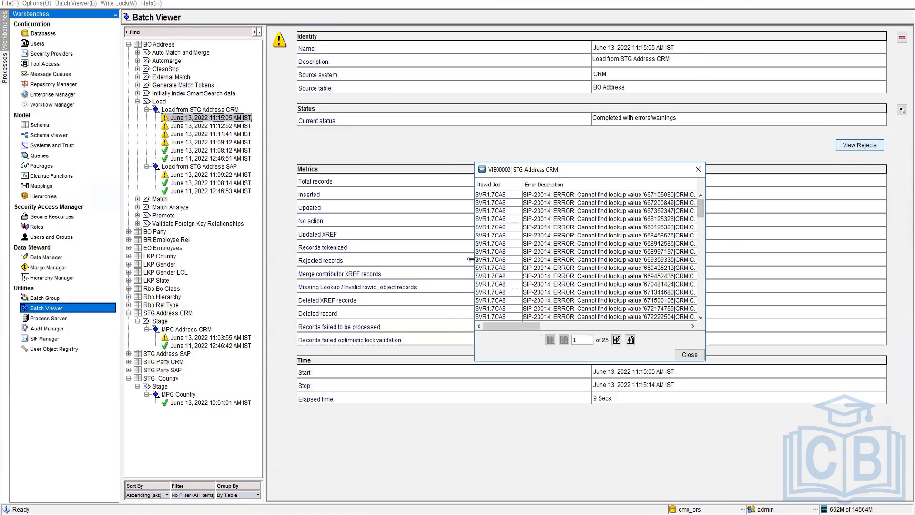
pyautogui.moveTo(472, 259); pyautogui.dragTo(372, 259)
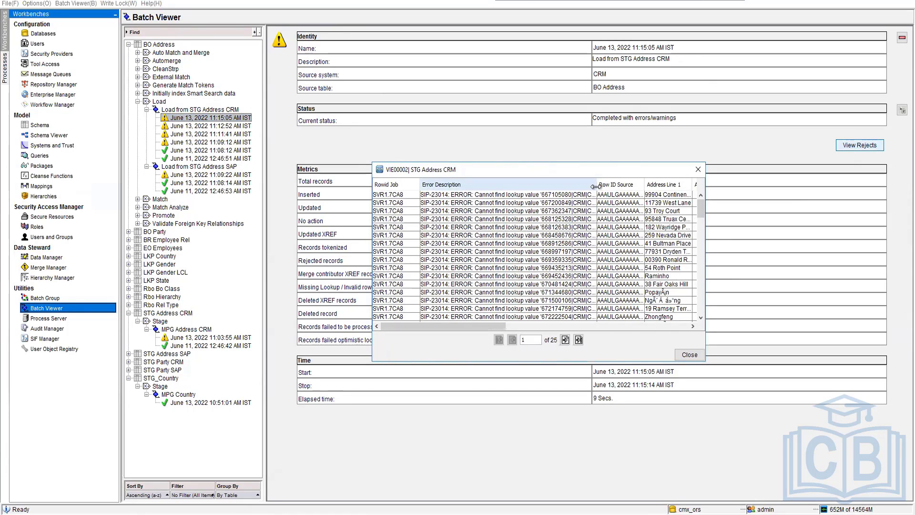
pyautogui.moveTo(595, 187); pyautogui.dragTo(675, 196)
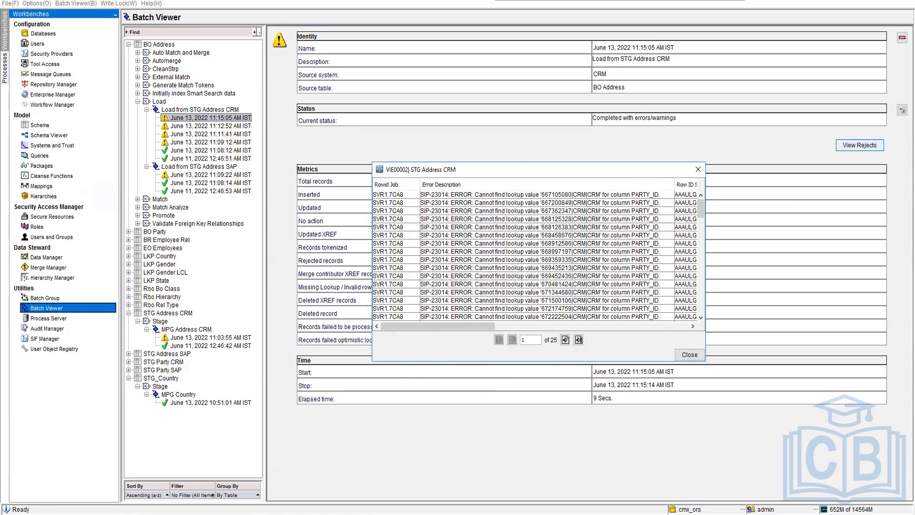
# Switch to SQL Developer and open the C_LND_ADDRESS table's data to examine the PARTY_ID values.
pyautogui.click(296, 514)
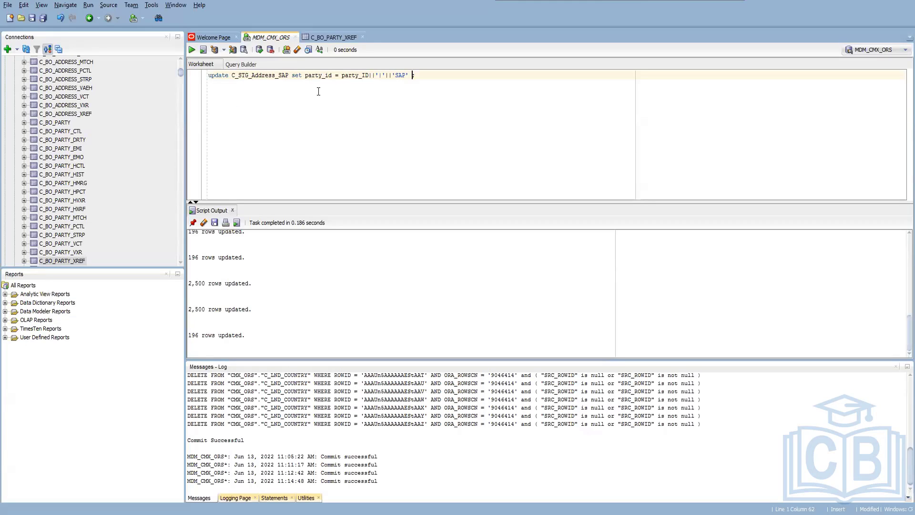
pyautogui.click(341, 74)
pyautogui.moveTo(249, 75); pyautogui.dragTo(239, 75)
pyautogui.moveTo(179, 73); pyautogui.dragTo(180, 237)
pyautogui.moveTo(177, 238); pyautogui.dragTo(185, 109)
pyautogui.click(60, 124)
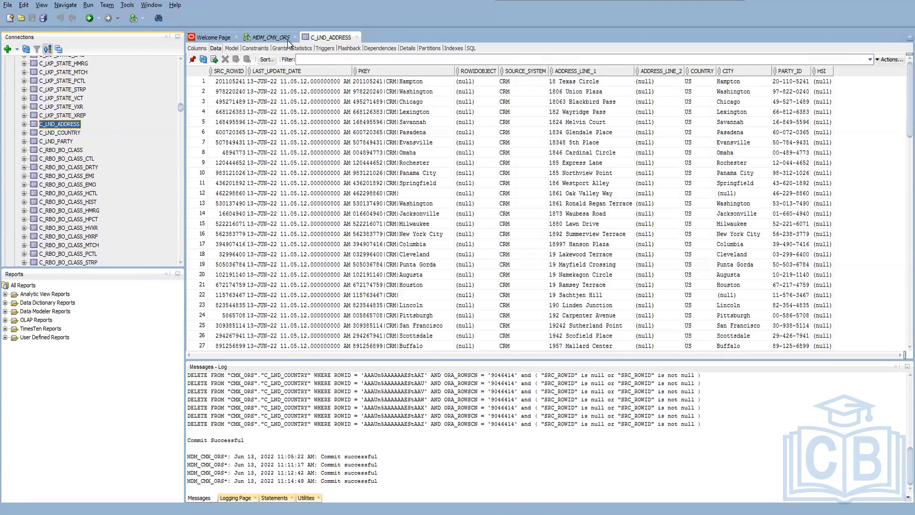
# Rewrite the worksheet's update statement to target C_LND_Address and append Source_SYSTEM instead of 'SAP' to party_id.
pyautogui.click(265, 38)
pyautogui.moveTo(249, 75); pyautogui.dragTo(239, 75)
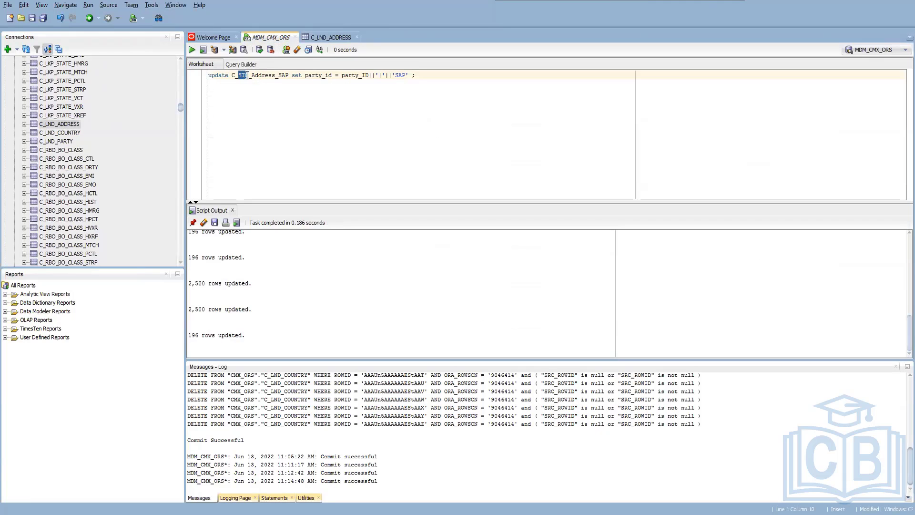
pyautogui.write('LND')
pyautogui.moveTo(393, 75); pyautogui.dragTo(410, 77)
pyautogui.press('Delete')
pyautogui.write('Source_SYSTEM')
pyautogui.moveTo(291, 75); pyautogui.dragTo(271, 76)
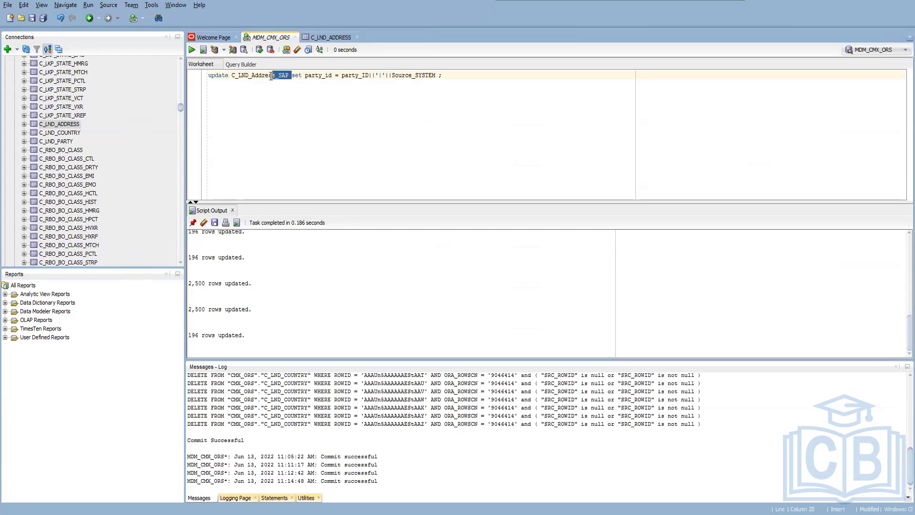
pyautogui.press('BackSpace')
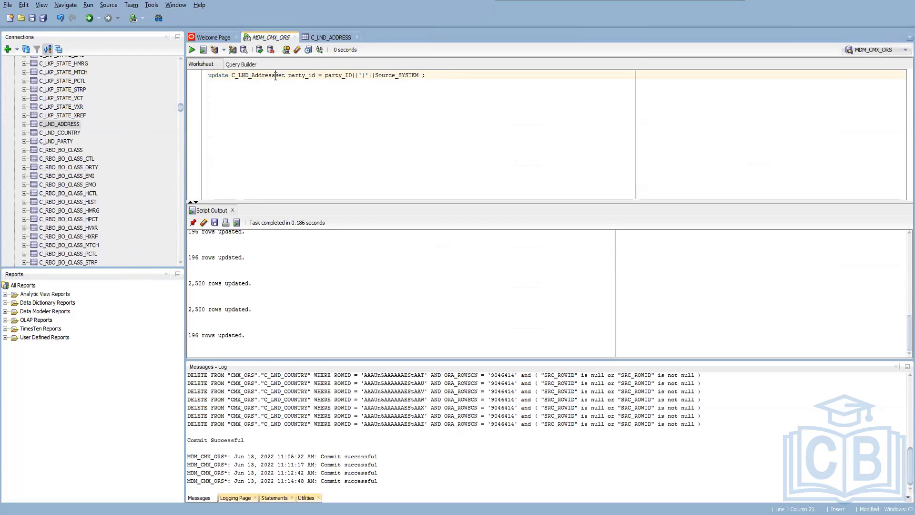
# Run the C_LND_Address update with a space before set, commit it, and refresh the C_LND_ADDRESS table data.
pyautogui.press('F5')
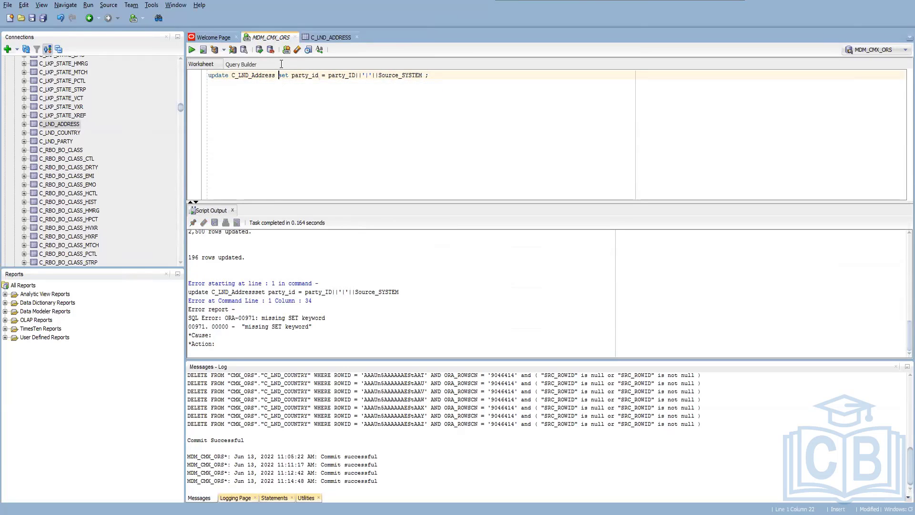
pyautogui.press('F5')
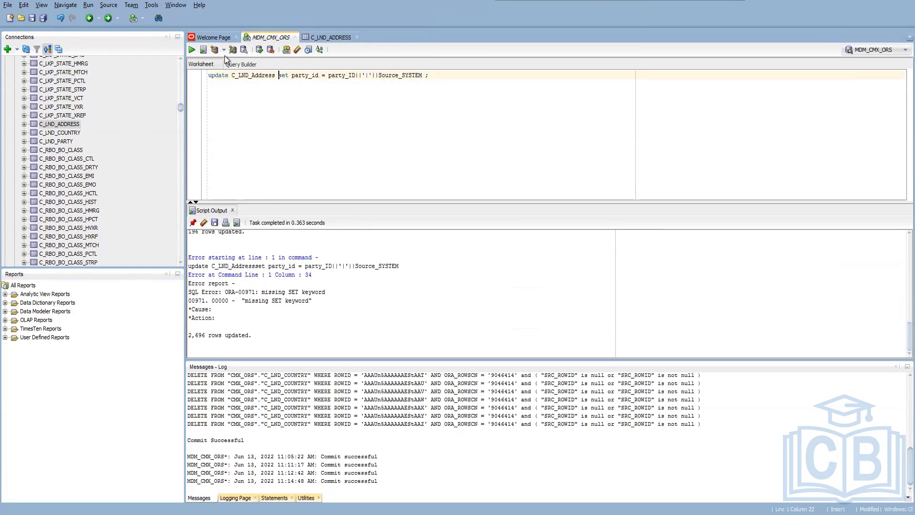
pyautogui.click(260, 50)
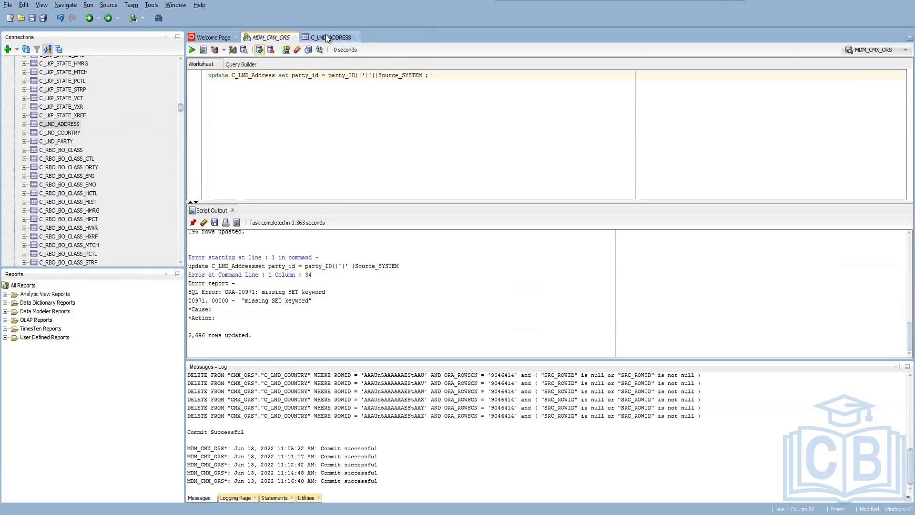
pyautogui.click(330, 37)
pyautogui.click(203, 59)
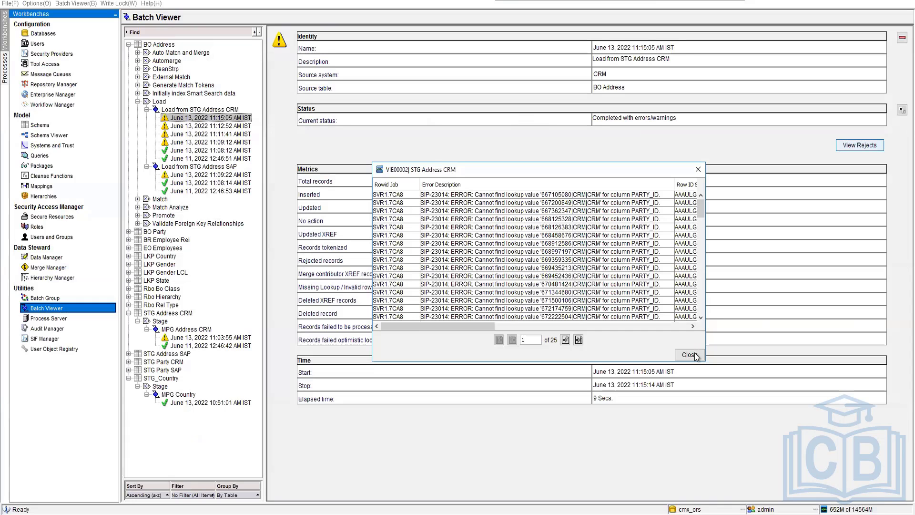
# Switch to the MDM Hub console, close the rejects window, execute the MPG Address CRM stage job and open its latest run.
pyautogui.click(695, 354)
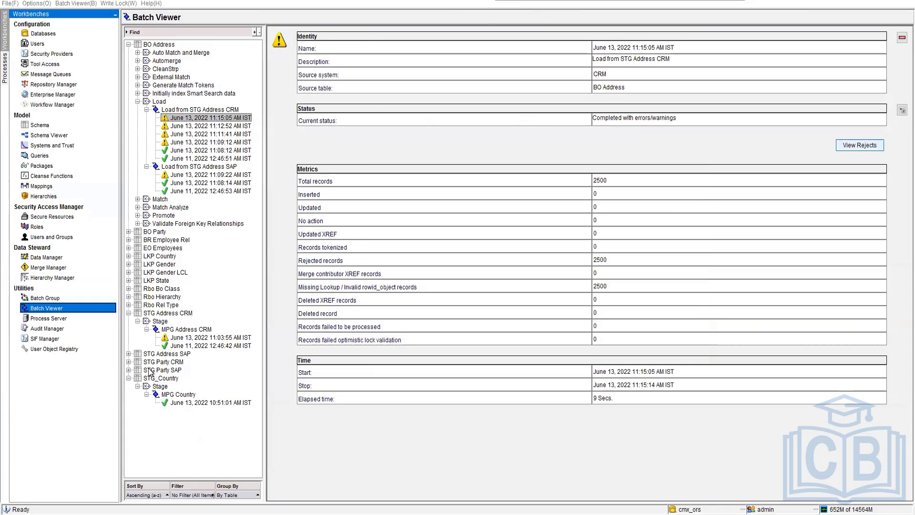
pyautogui.click(128, 354)
pyautogui.click(183, 329)
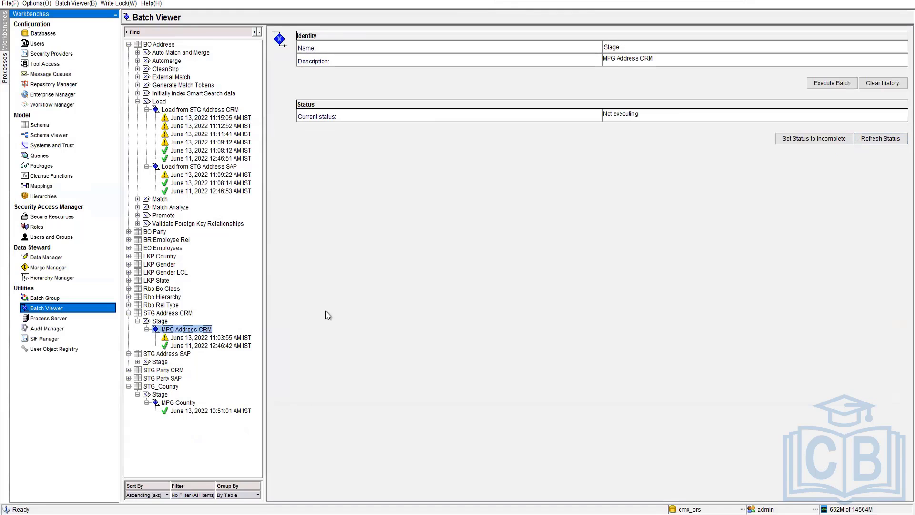
pyautogui.click(819, 85)
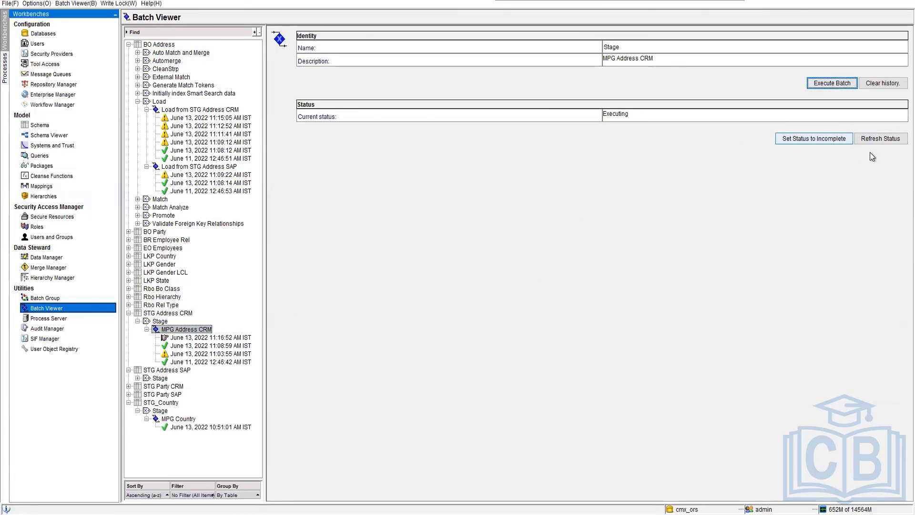
pyautogui.click(881, 140)
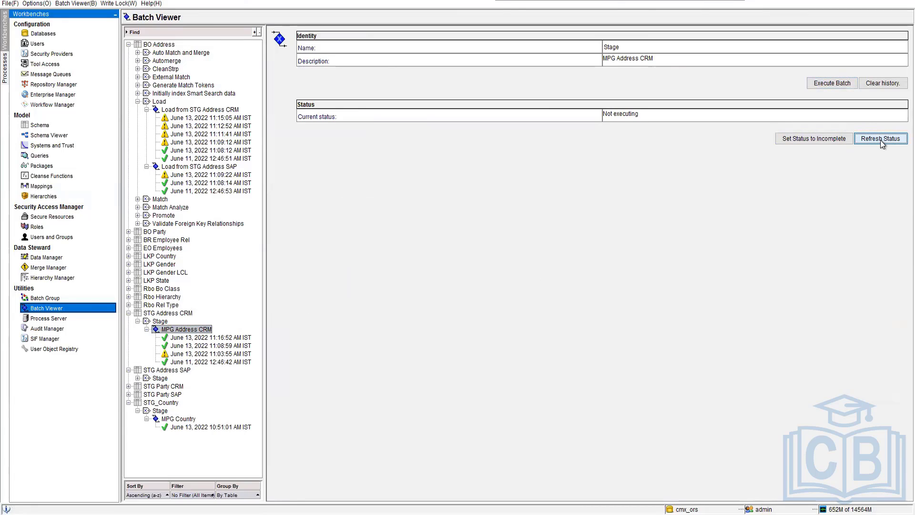
pyautogui.click(244, 338)
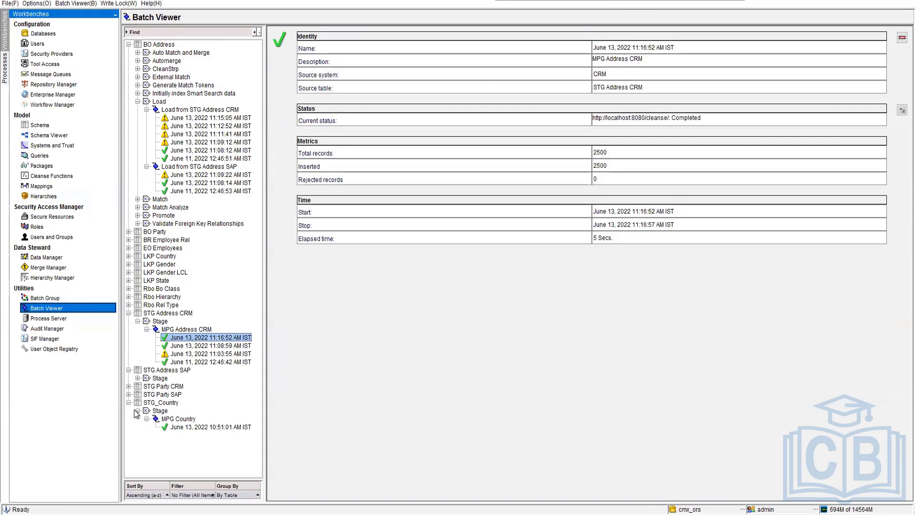
# Execute the MPG Addres SAP stage job under STG Address SAP, refresh its status and open the new run's details.
pyautogui.click(137, 379)
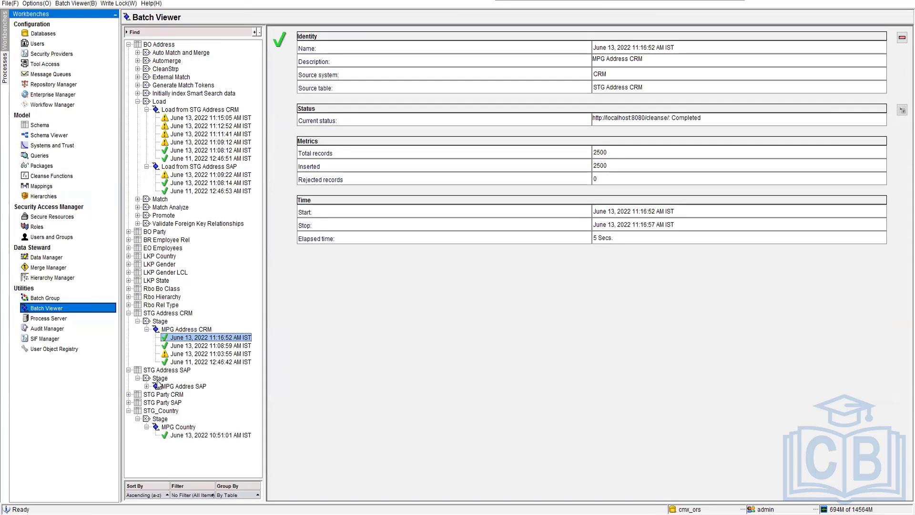
pyautogui.doubleClick(193, 387)
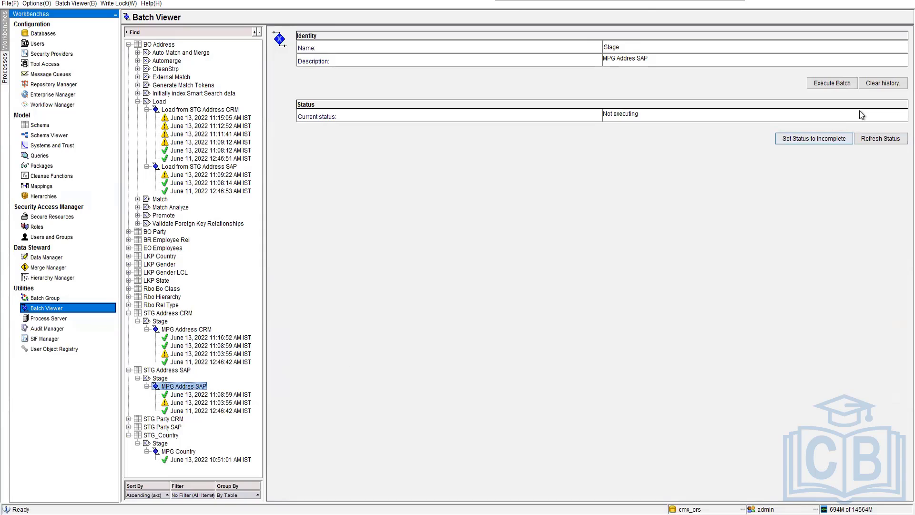
pyautogui.click(832, 83)
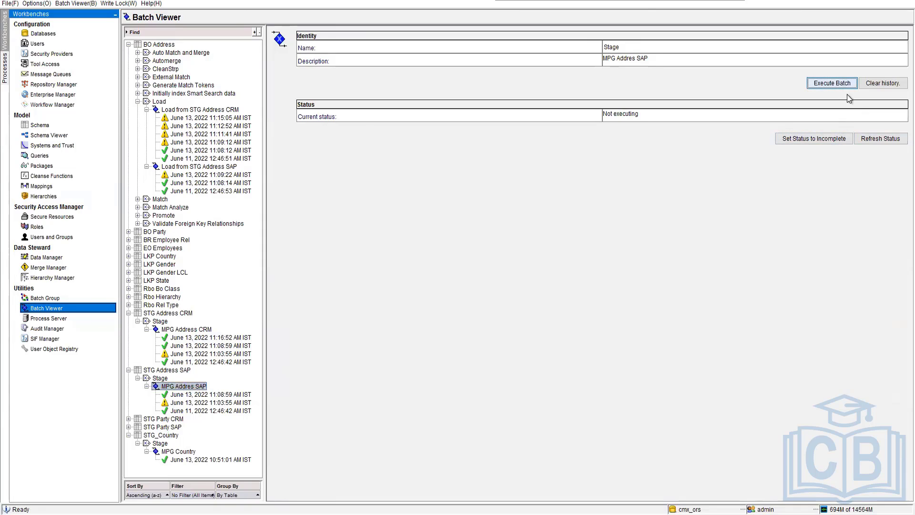
pyautogui.click(873, 139)
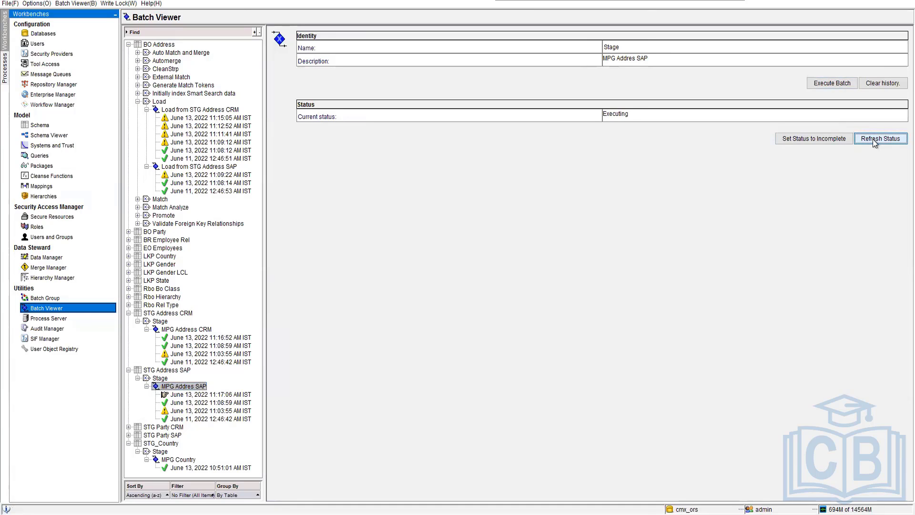
pyautogui.click(226, 395)
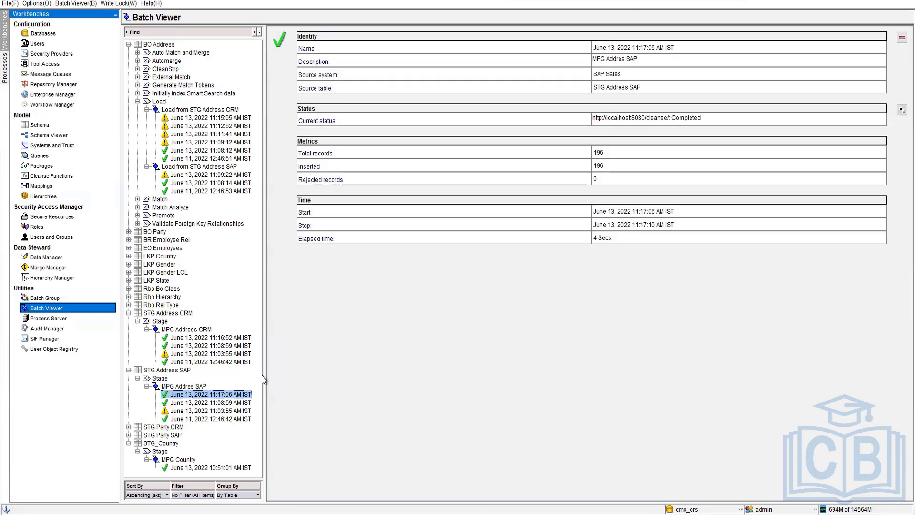
# Execute the Load from STG Address CRM job for BO Address, refresh its status until it ends, and open the new run's metrics.
pyautogui.click(181, 110)
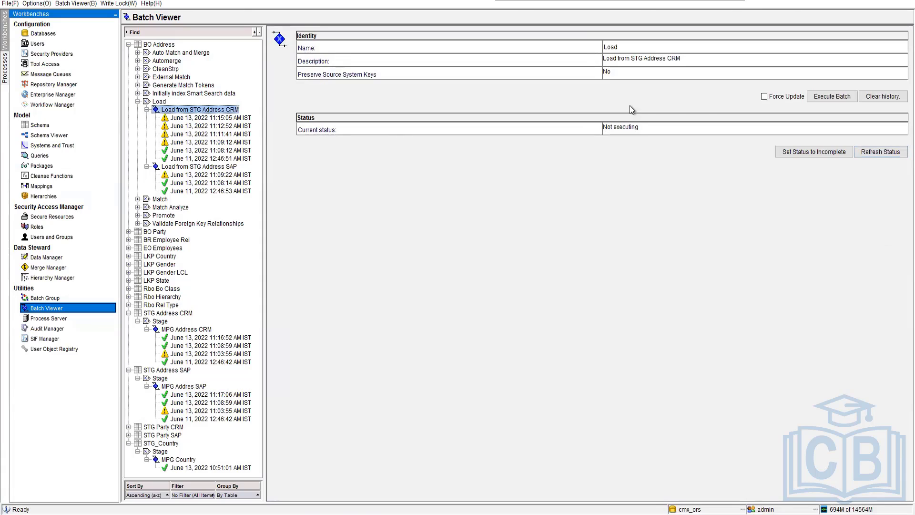
pyautogui.click(844, 97)
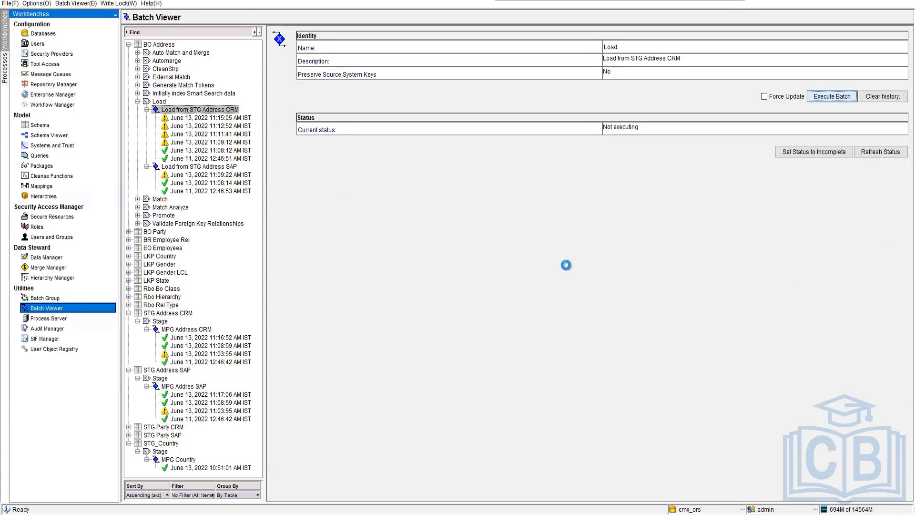
pyautogui.click(892, 151)
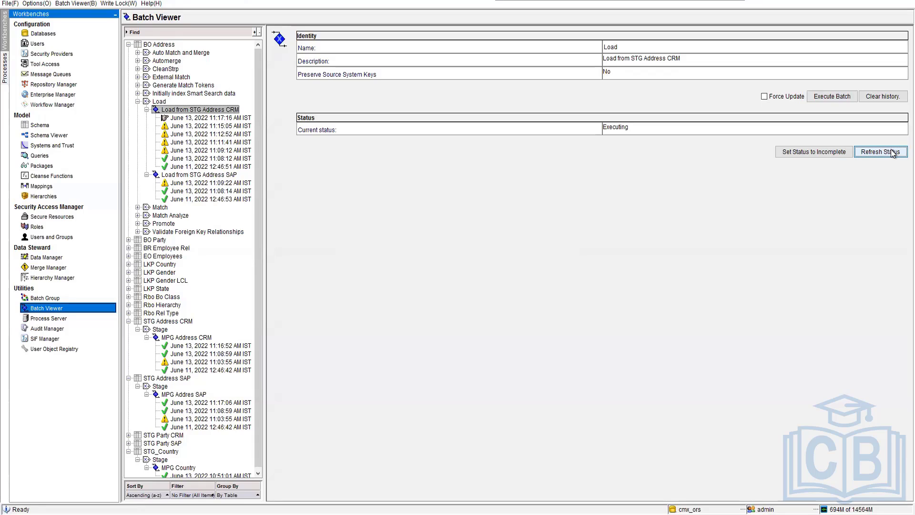
pyautogui.click(892, 152)
pyautogui.click(886, 151)
pyautogui.click(886, 151)
pyautogui.click(208, 118)
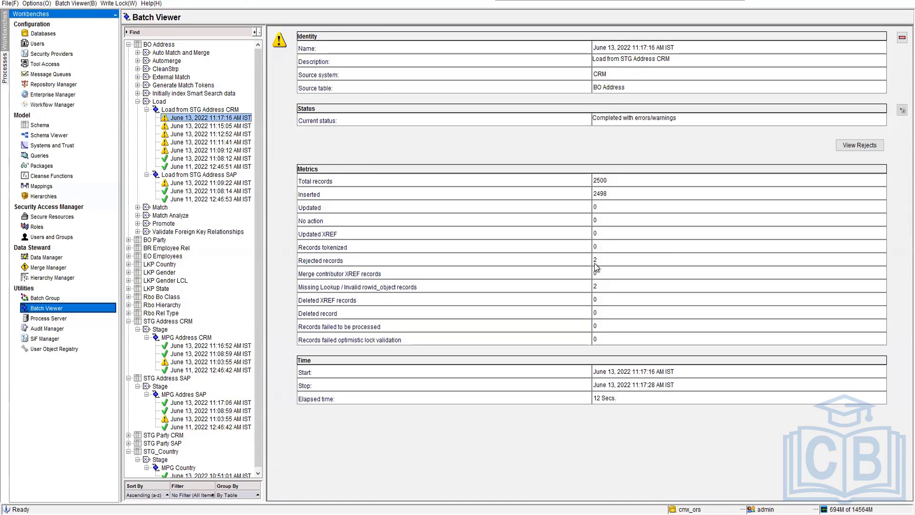
# View the new CRM address load's rejects, widening the Error Description column to read the full errors, and close the window.
pyautogui.click(854, 148)
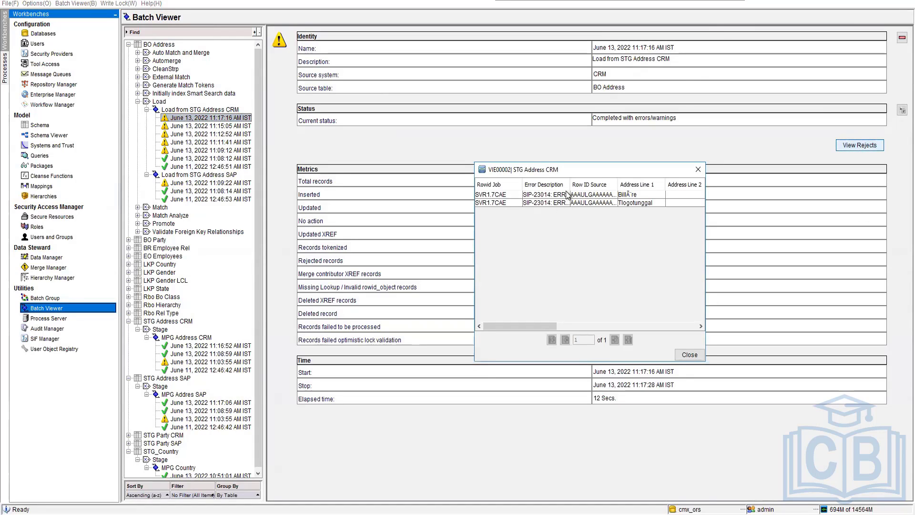
pyautogui.moveTo(570, 187); pyautogui.dragTo(680, 188)
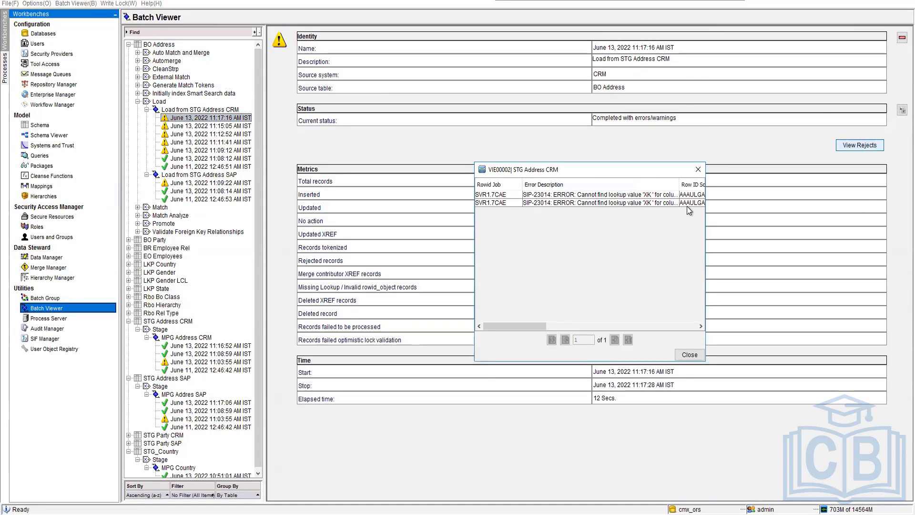
pyautogui.moveTo(527, 326); pyautogui.dragTo(556, 324)
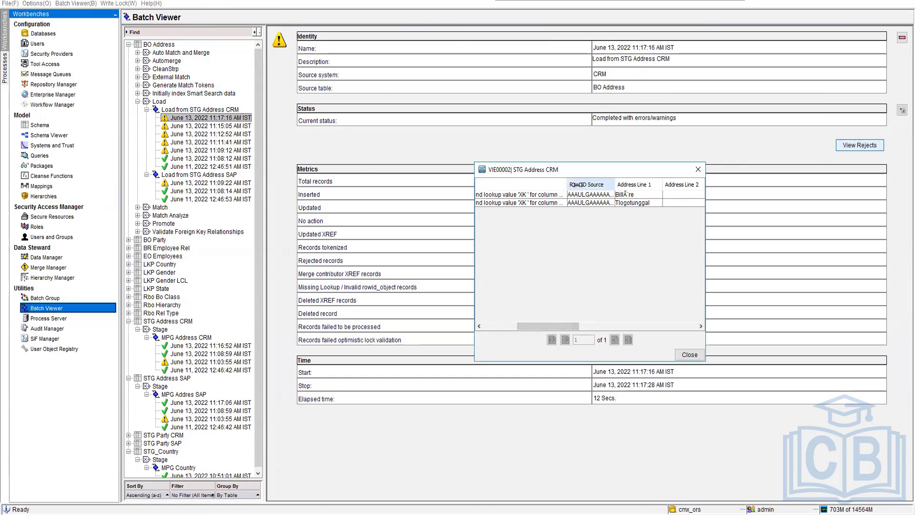
pyautogui.moveTo(567, 184); pyautogui.dragTo(611, 184)
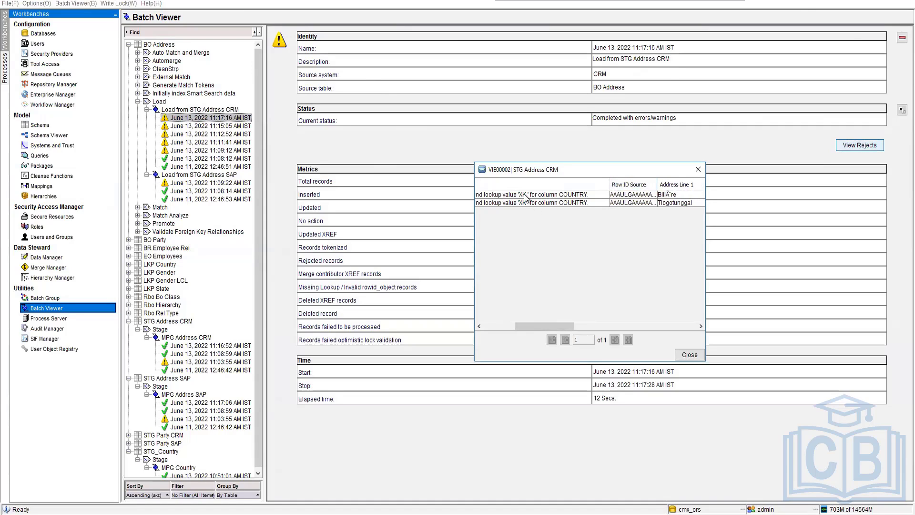
pyautogui.click(689, 355)
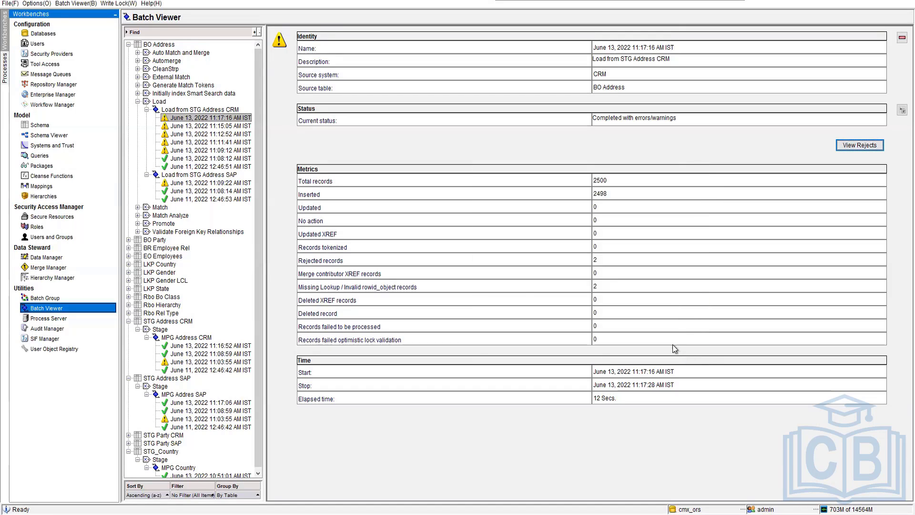
# Execute the Load from STG Address SAP job, refresh its status and open the new run's metrics.
pyautogui.click(202, 177)
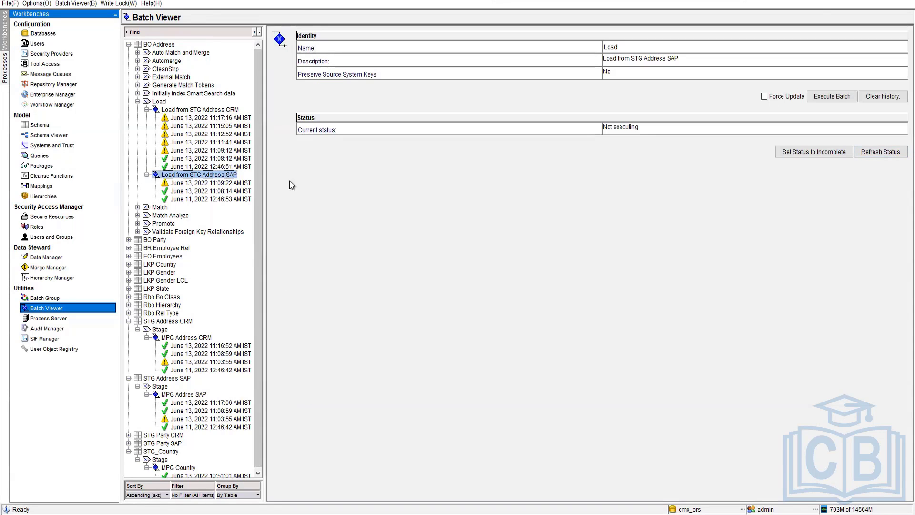
pyautogui.click(834, 98)
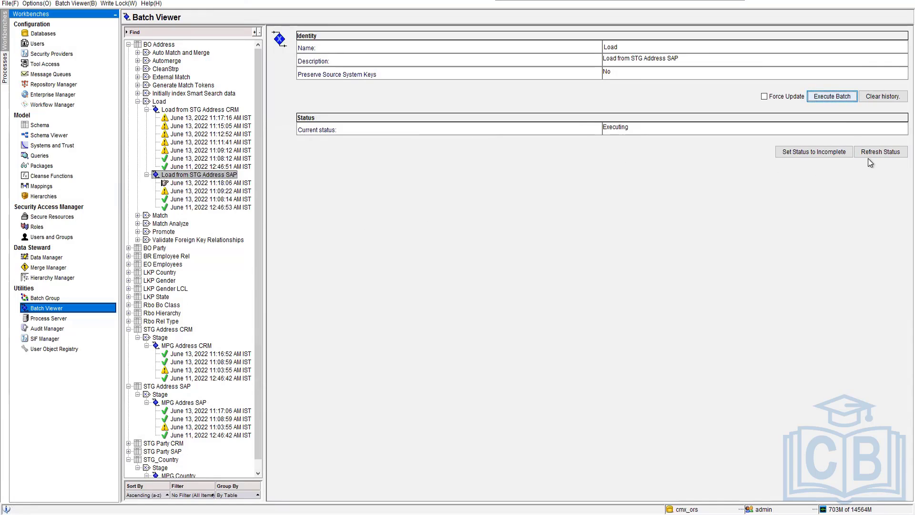
pyautogui.click(895, 153)
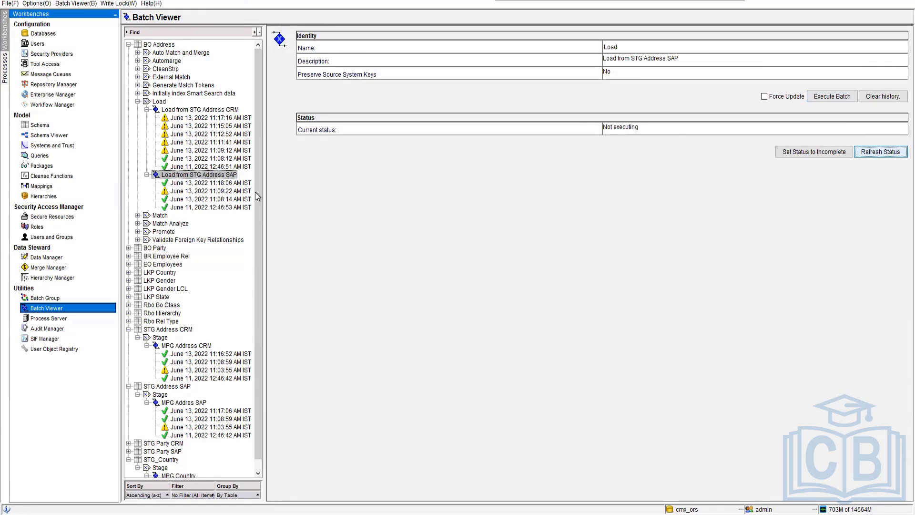
pyautogui.click(240, 183)
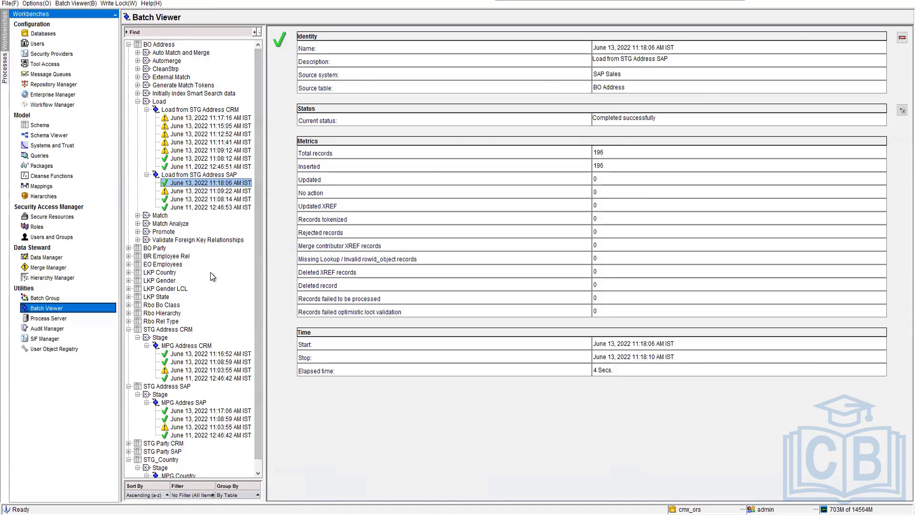
# Collapse the address load histories and execute BO Party's Auto Match and Merge job using the duplicate match set.
pyautogui.click(147, 109)
pyautogui.click(146, 117)
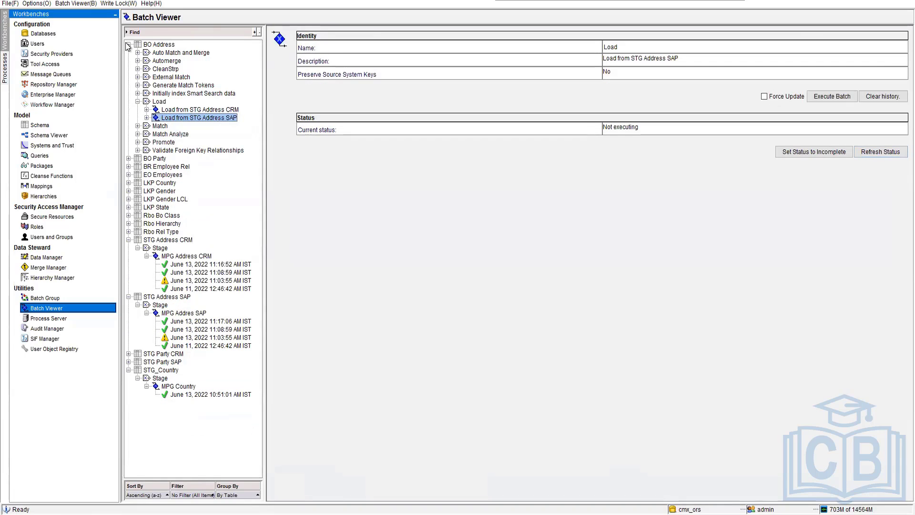
pyautogui.click(128, 158)
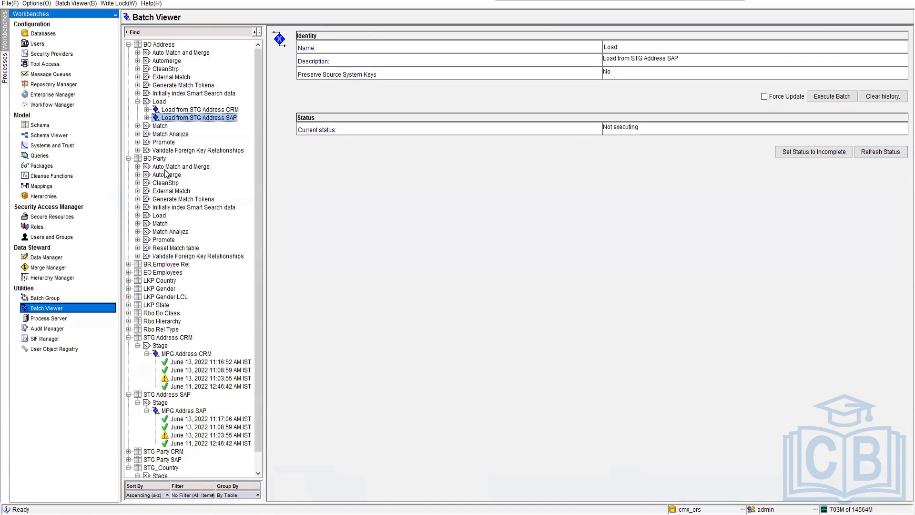
pyautogui.click(172, 167)
pyautogui.click(138, 166)
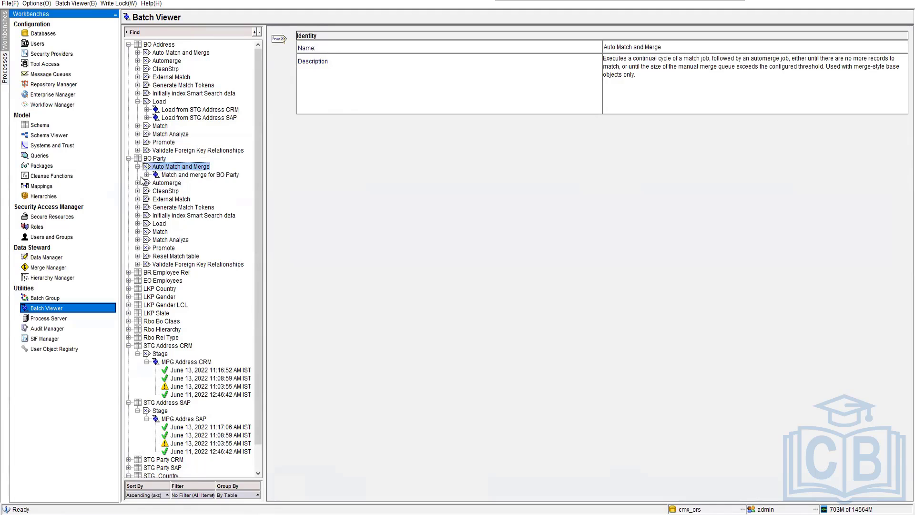
pyautogui.click(200, 174)
pyautogui.click(146, 174)
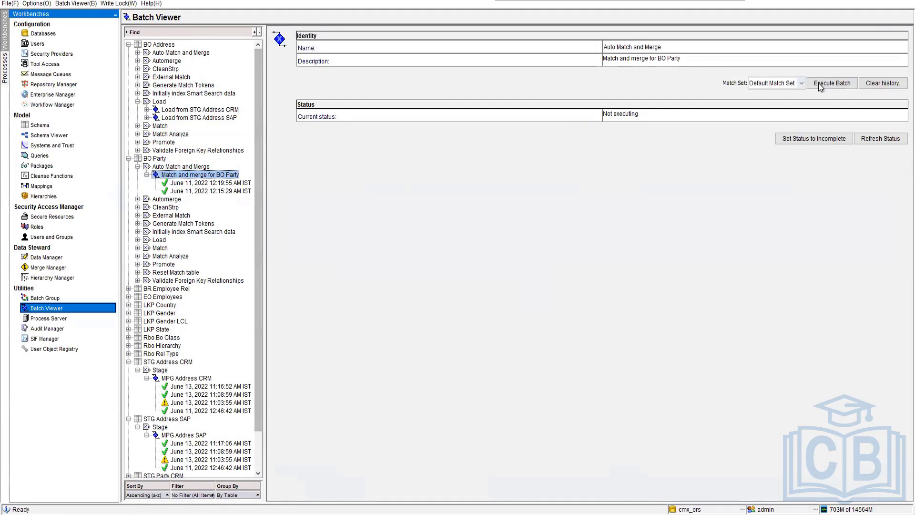
pyautogui.click(801, 84)
pyautogui.click(772, 111)
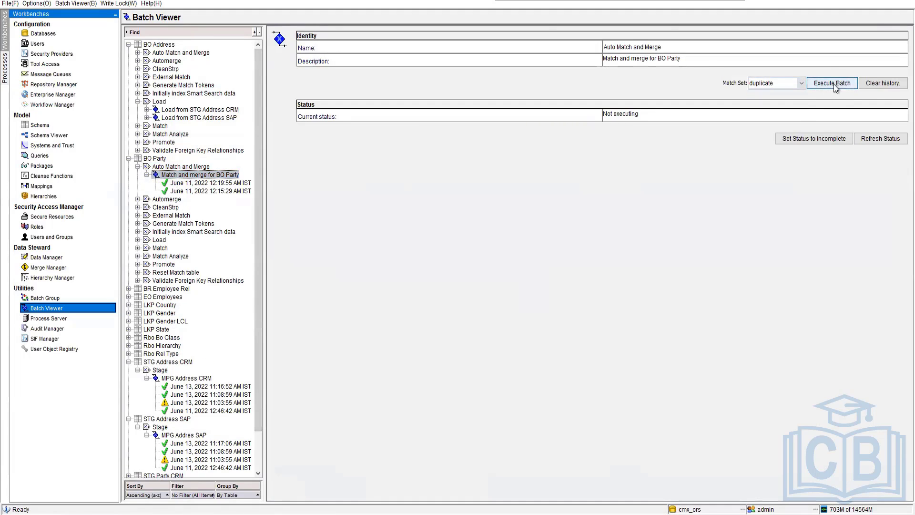
pyautogui.click(833, 84)
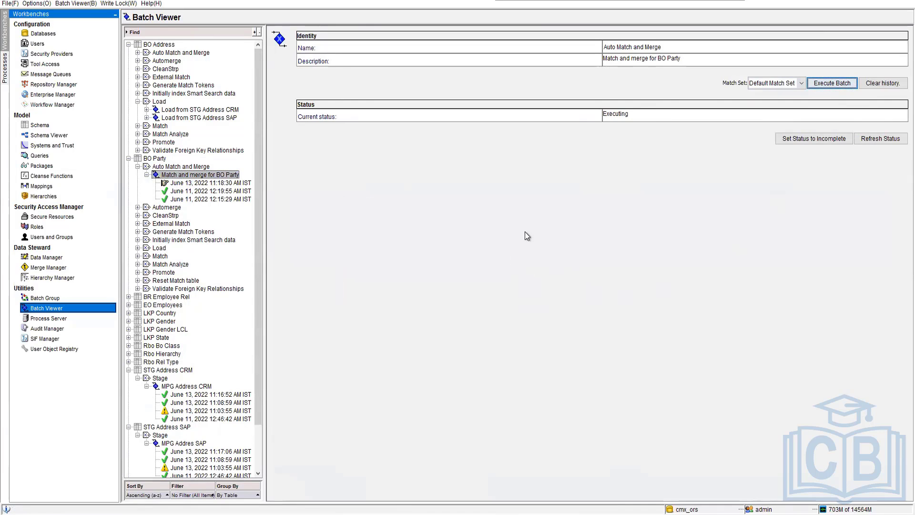
# Refresh the status of BO Party's running Auto Match and Merge job several times.
pyautogui.click(879, 142)
pyautogui.click(879, 142)
pyautogui.click(879, 142)
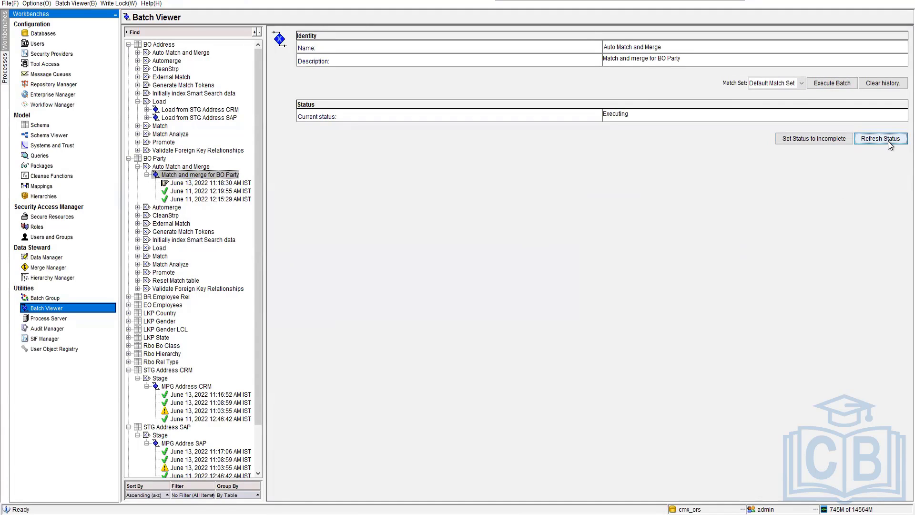
pyautogui.click(888, 143)
# Switch to SQL Developer, open the C_BO_PARTY table's data and look through the consolidation indicators of its records.
pyautogui.moveTo(152, 514)
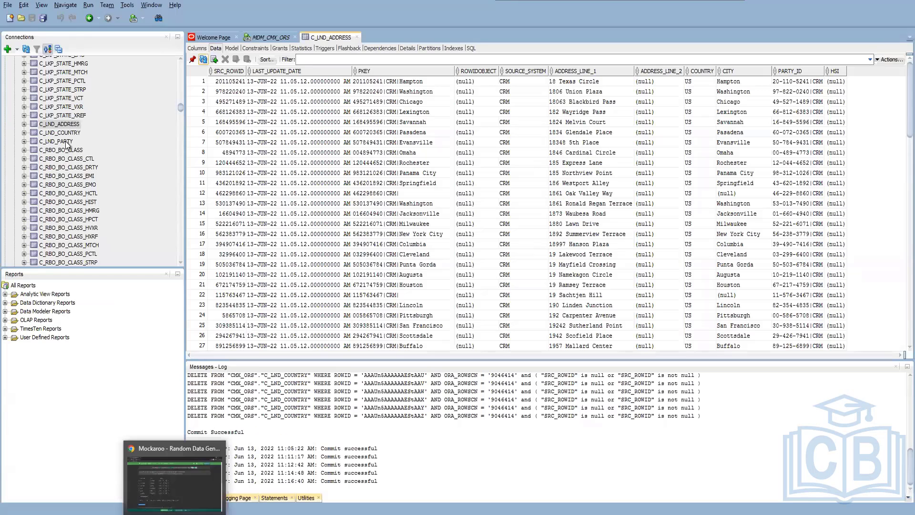
pyautogui.moveTo(181, 107); pyautogui.dragTo(178, 53)
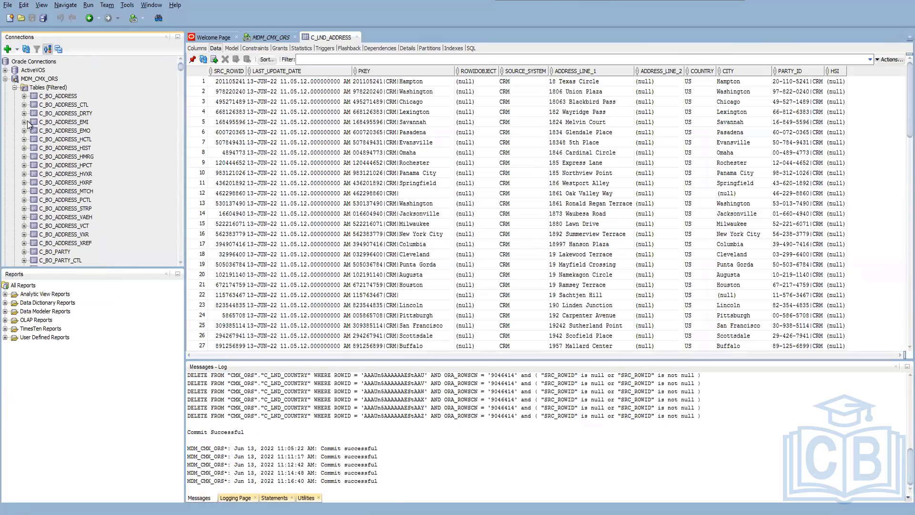
pyautogui.click(64, 253)
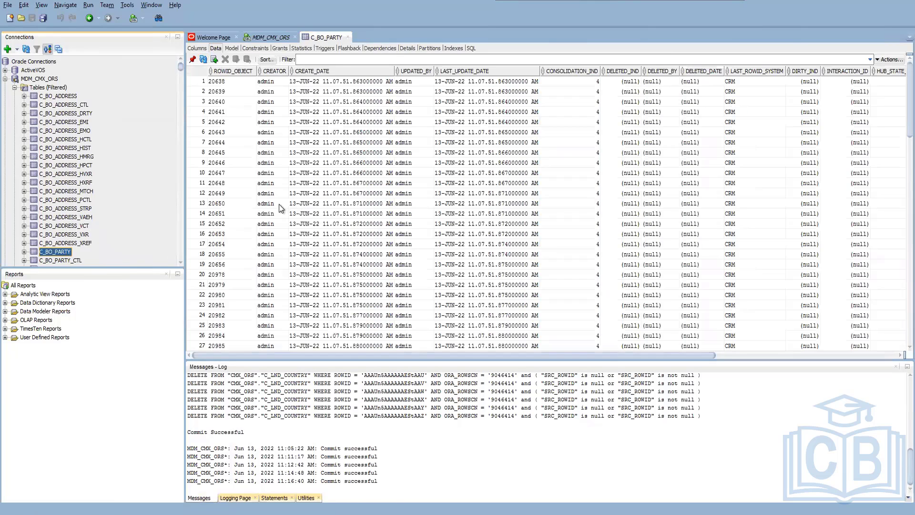
pyautogui.scroll(-7, 296, 235)
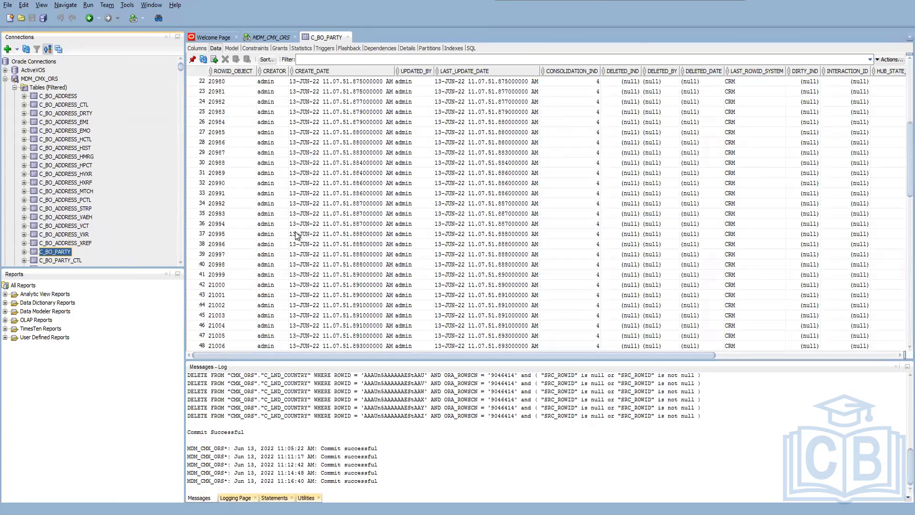
pyautogui.scroll(-7, 295, 234)
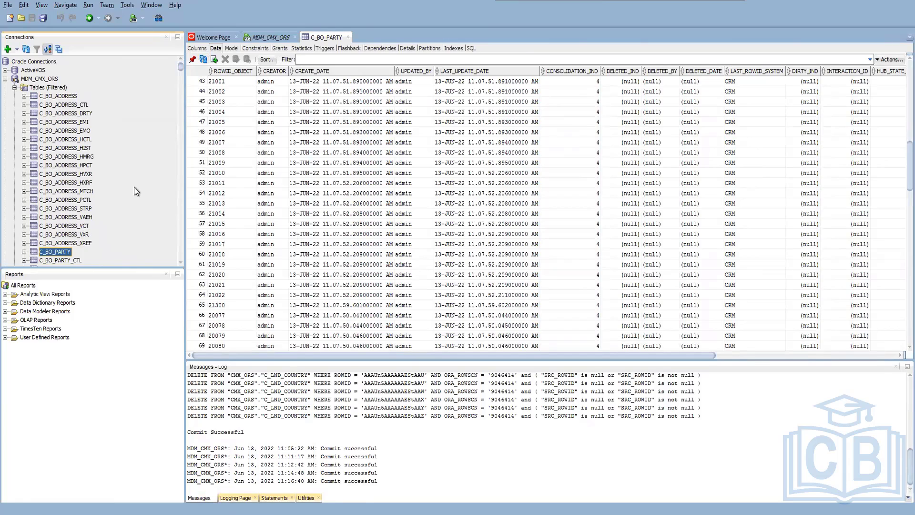
pyautogui.scroll(-4, 135, 190)
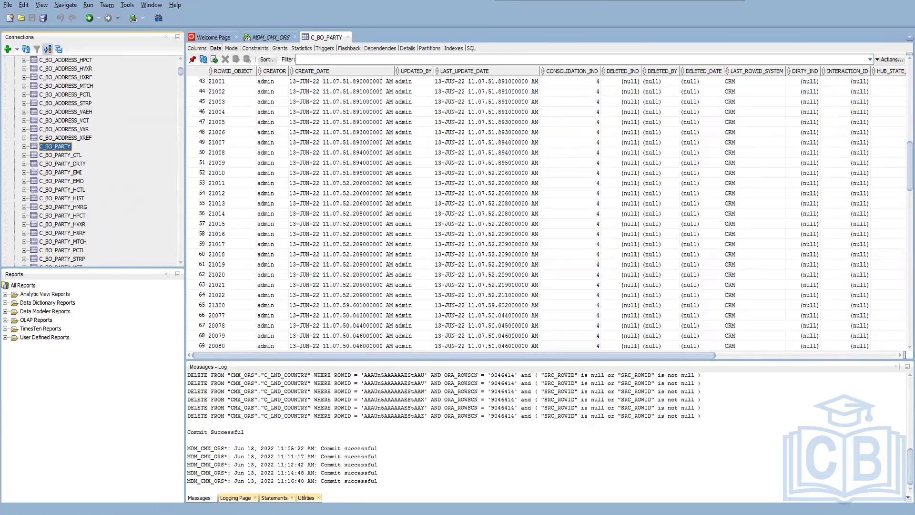
# Return to the MDM Hub Console's Batch Viewer and check the BO Party match and merge job's status again.
pyautogui.click(261, 508)
pyautogui.click(875, 141)
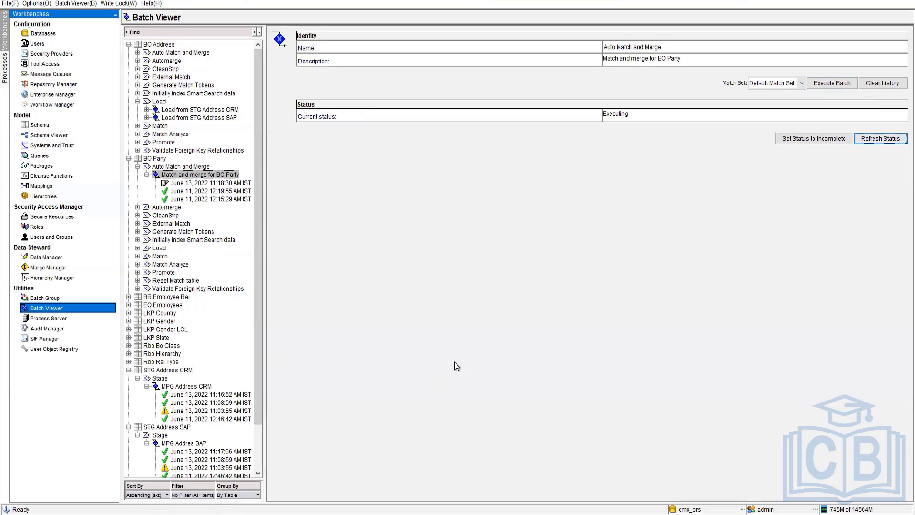
pyautogui.scroll(-2, 204, 406)
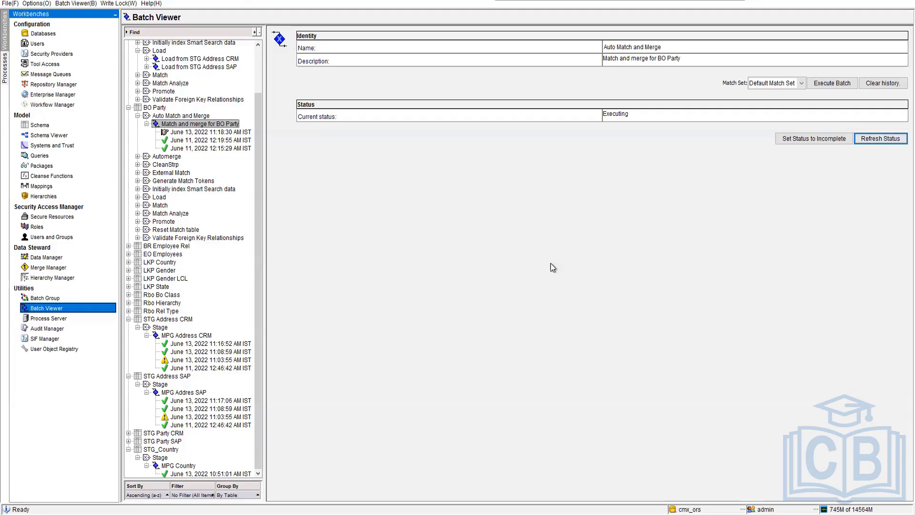
pyautogui.click(863, 141)
# Switch to the Chrome window showing the Mockaroo data generator and select its web address.
pyautogui.hotkey('alt', 'Tab')
pyautogui.click(159, 18)
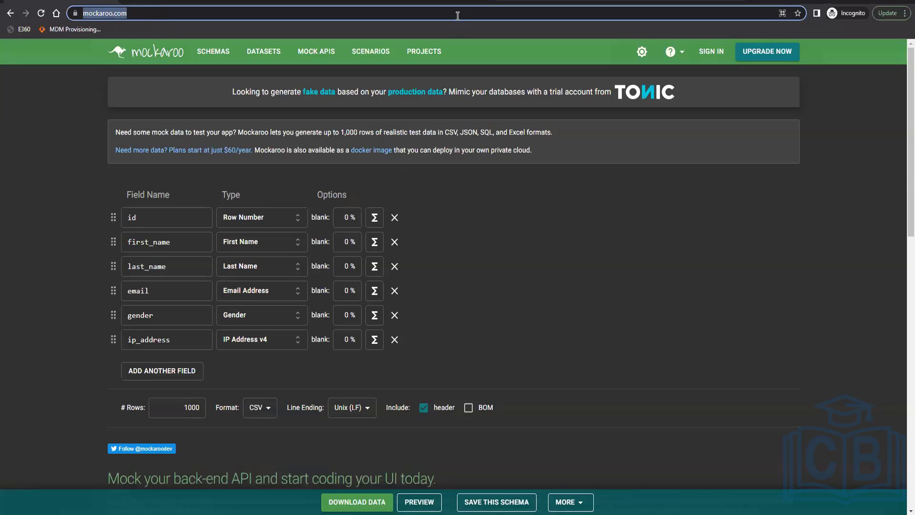